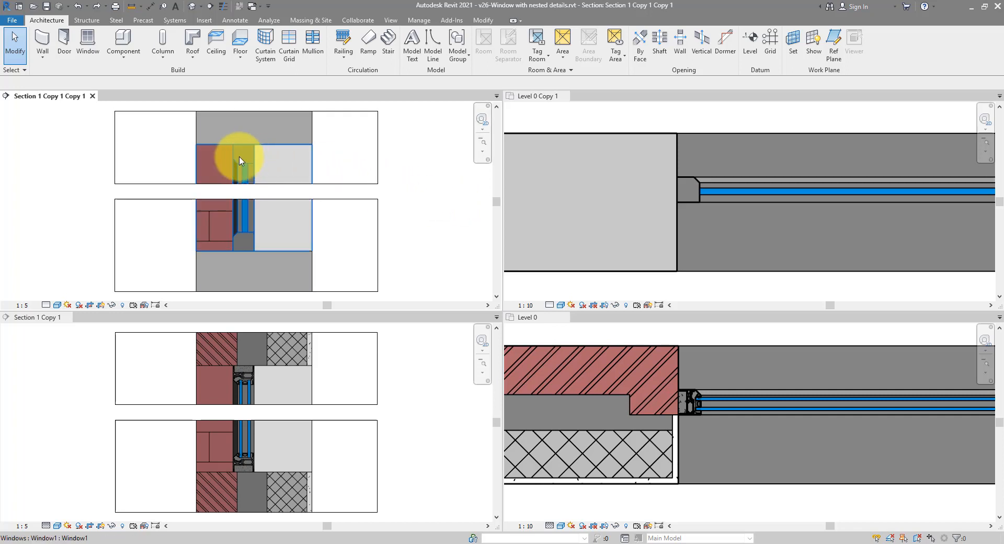
Compare the window head frame in the two section views, simplified in one and fully detailed in the other.
scroll(241, 160, up, 3)
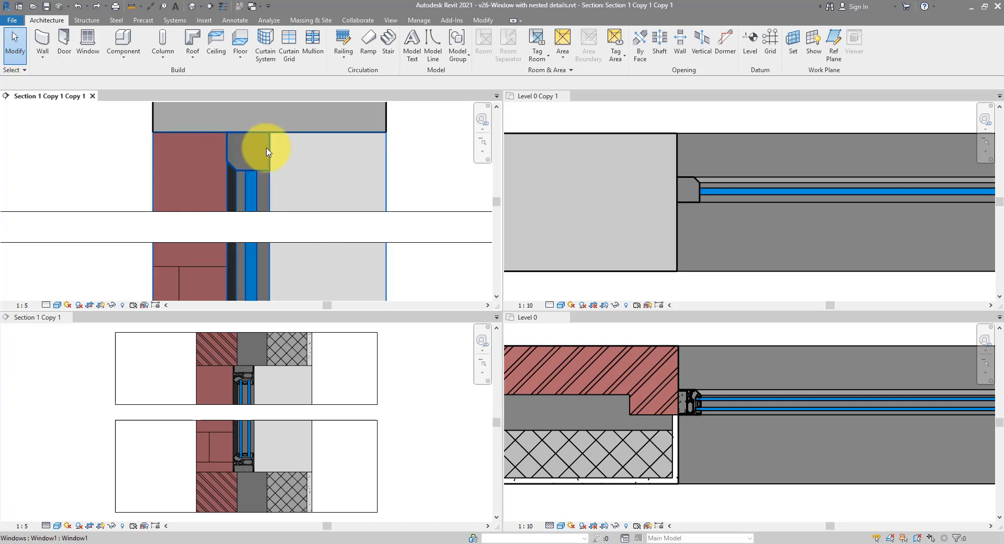
scroll(291, 197, up, 3)
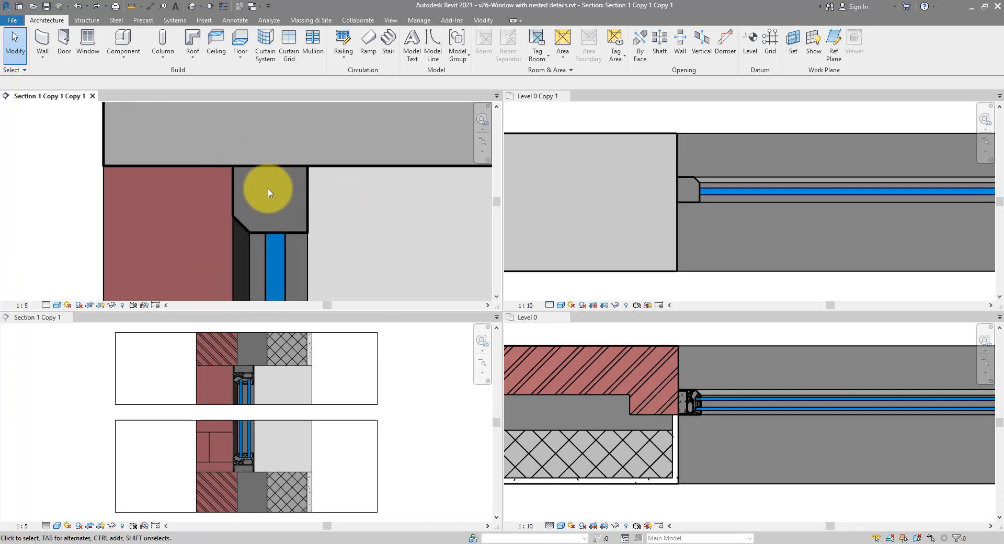
scroll(251, 372, up, 4)
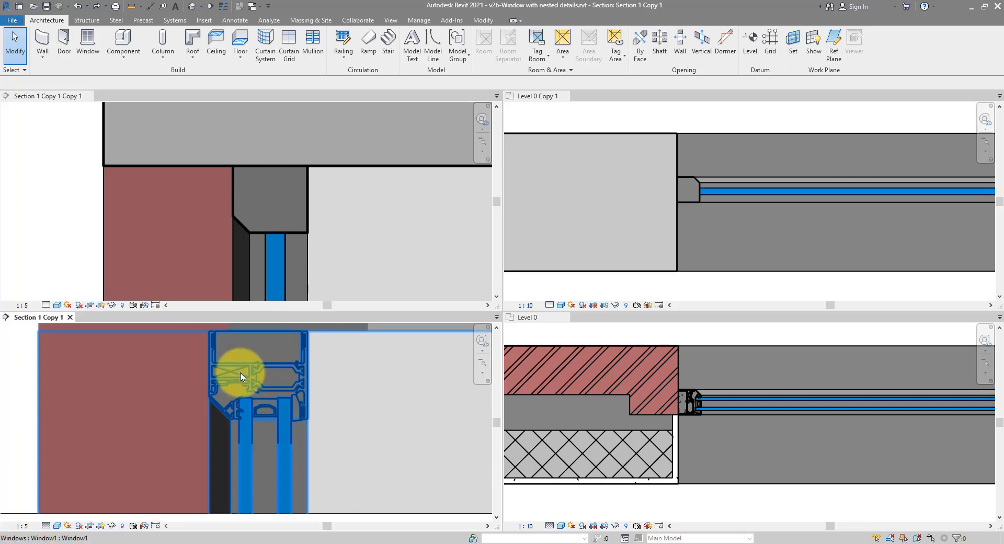
scroll(241, 374, up, 1)
middle_drag(346, 381, 389, 403)
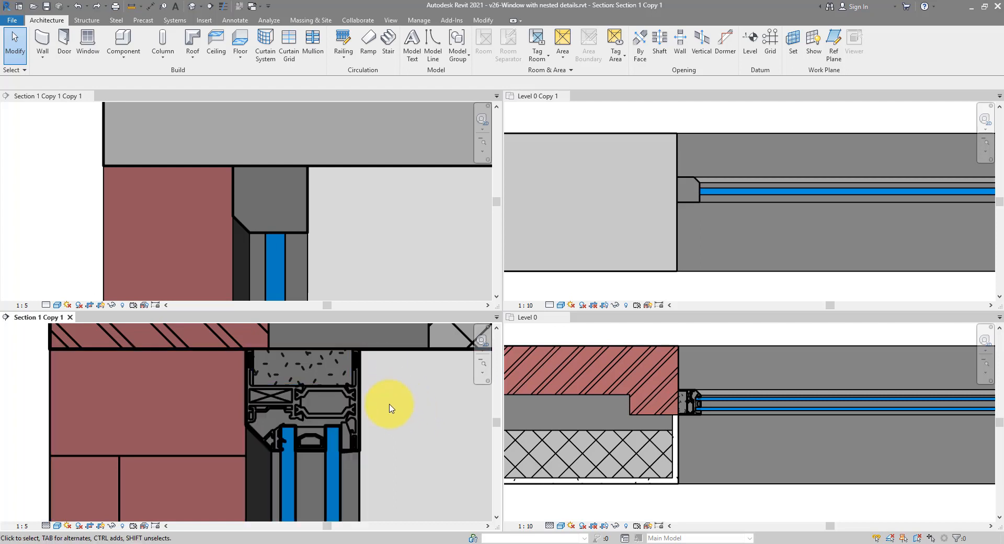
middle_drag(396, 391, 381, 387)
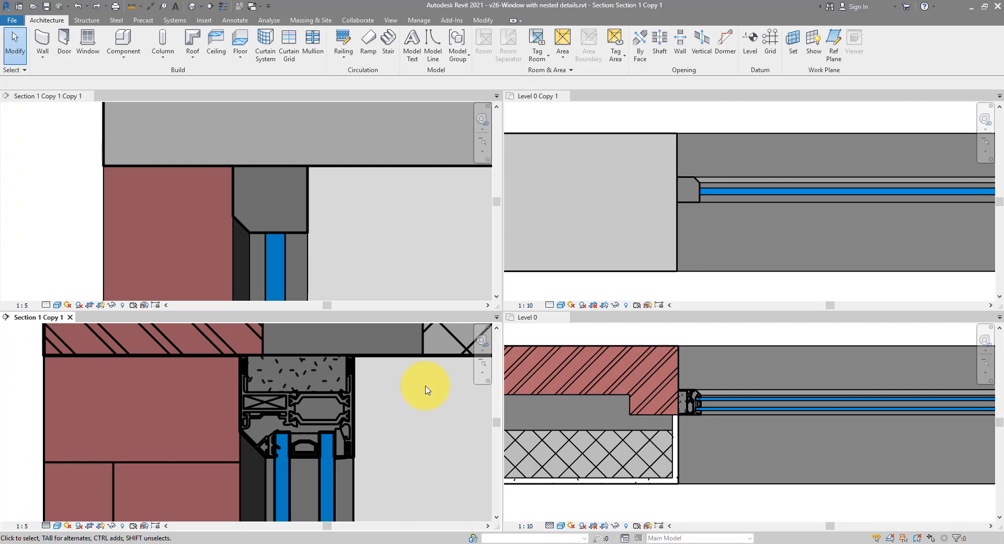
Set the Level 0 floor plan's scale to 1:5 and examine the detailed window jamb frame up close.
click(700, 397)
scroll(699, 396, up, 5)
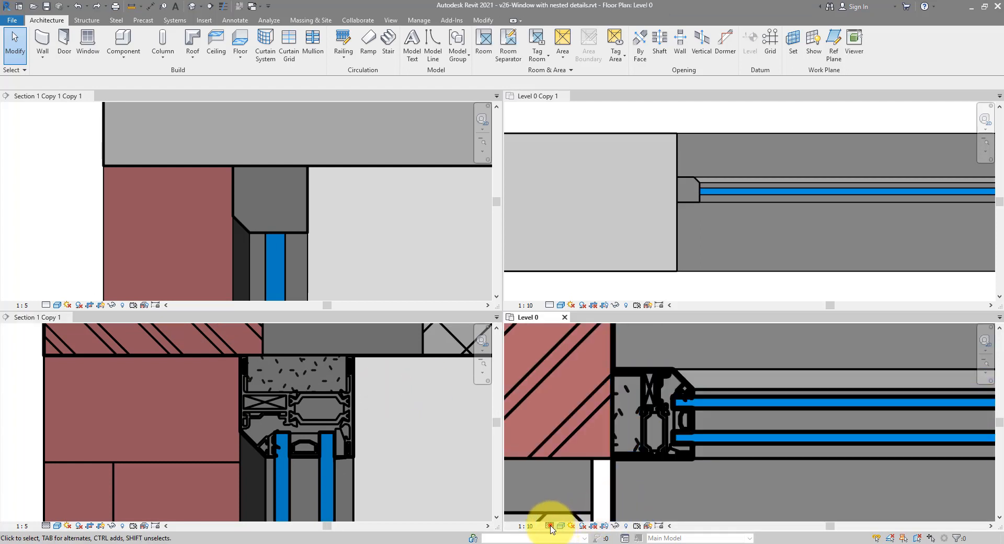
click(524, 526)
click(533, 399)
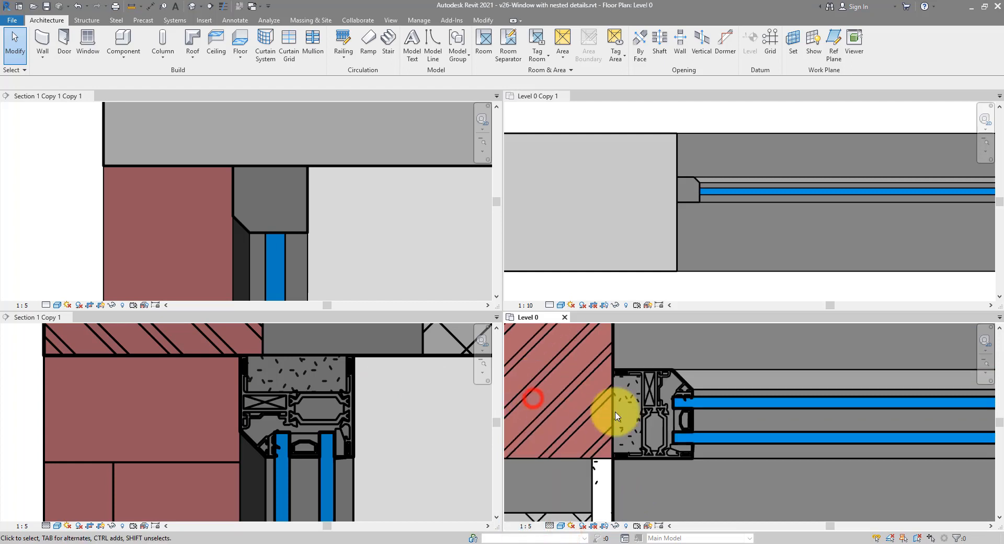
scroll(675, 411, up, 3)
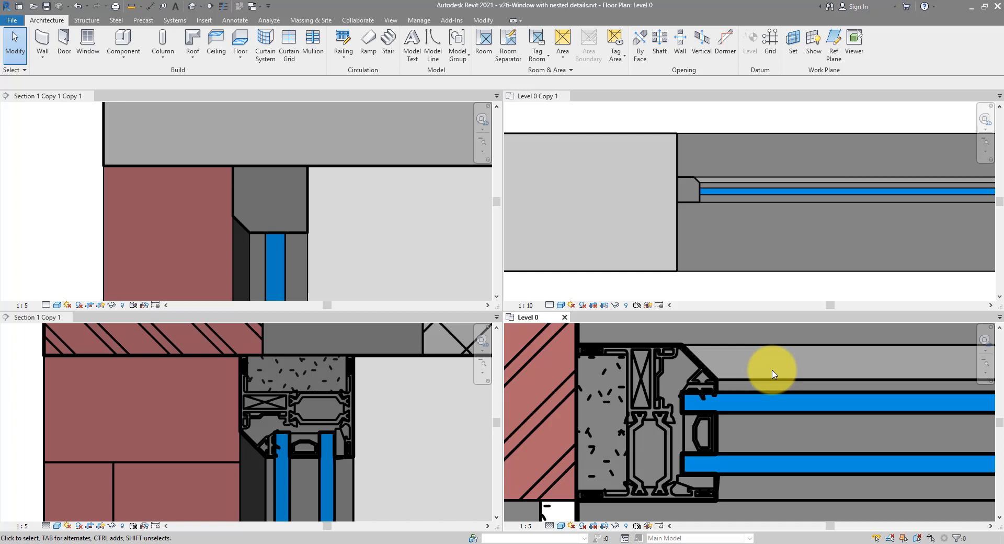
scroll(769, 369, up, 1)
scroll(695, 370, down, 4)
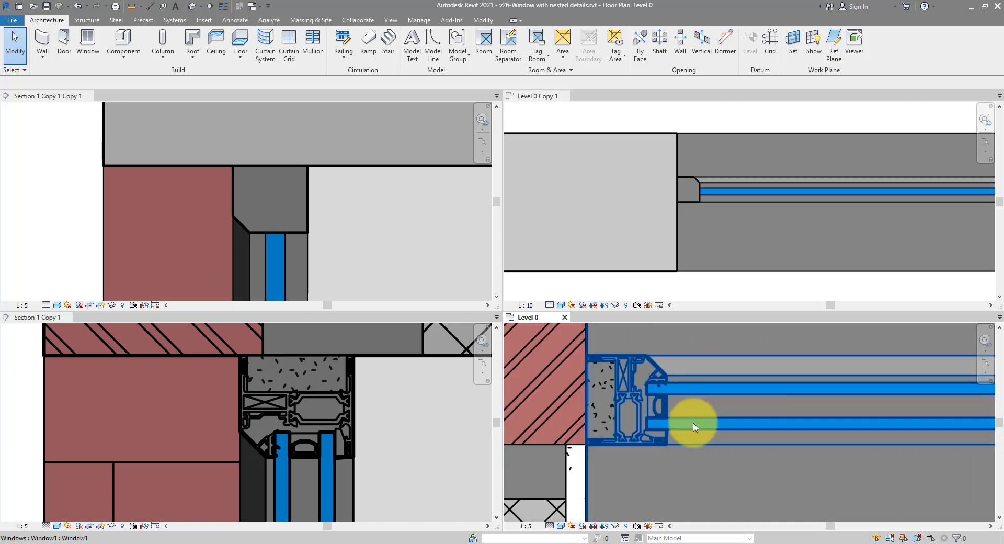
Set the Level 0 floor plan's detail level to Medium.
click(561, 526)
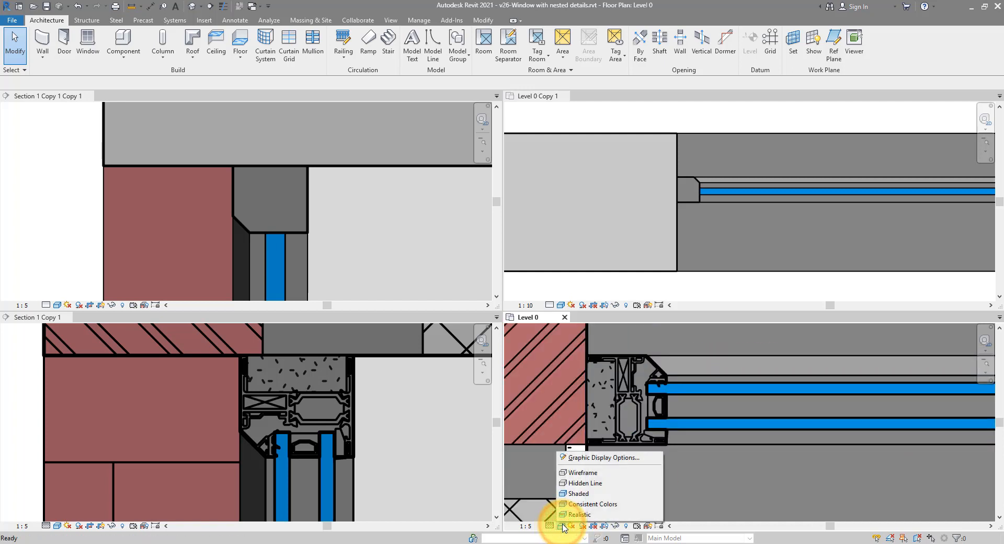
click(550, 526)
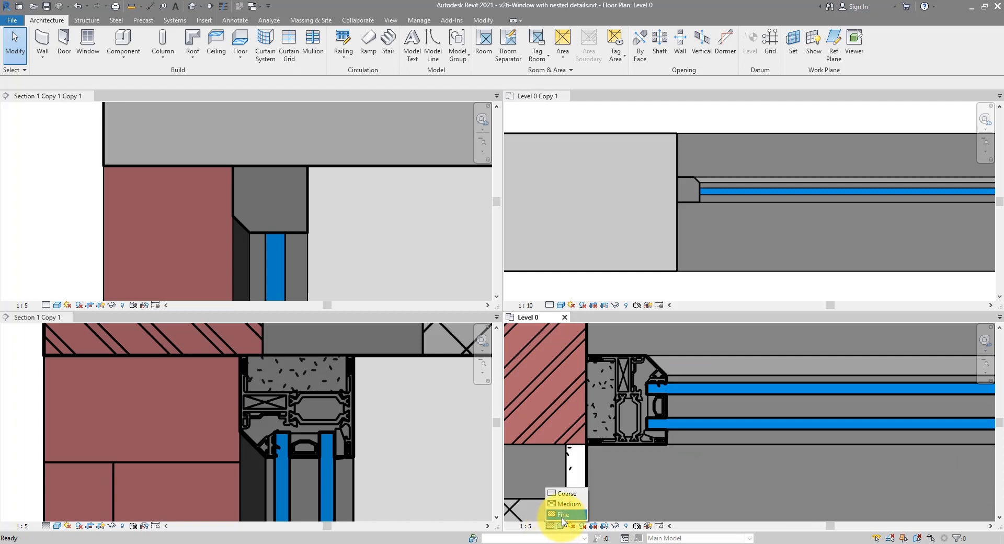
click(573, 503)
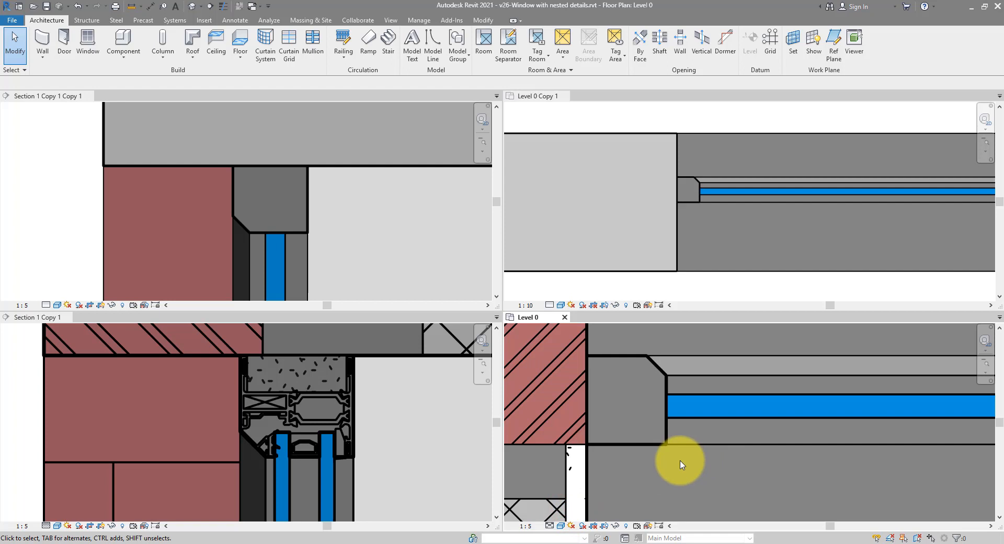
click(111, 86)
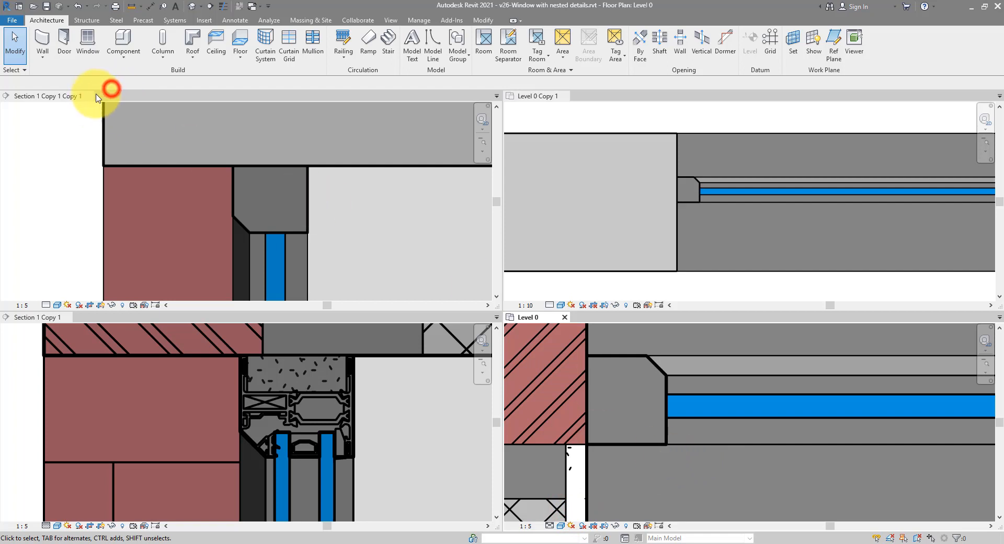
click(83, 97)
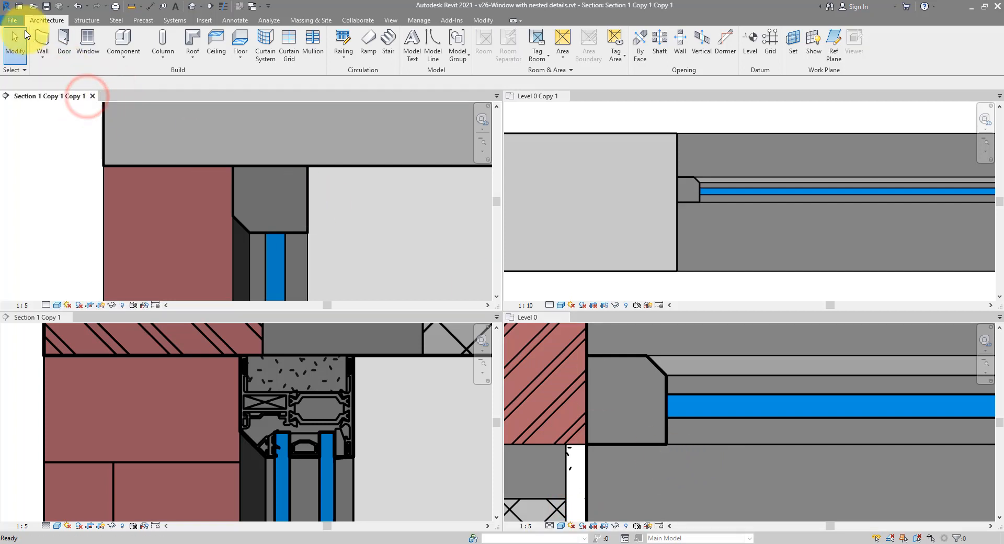
click(16, 25)
click(51, 232)
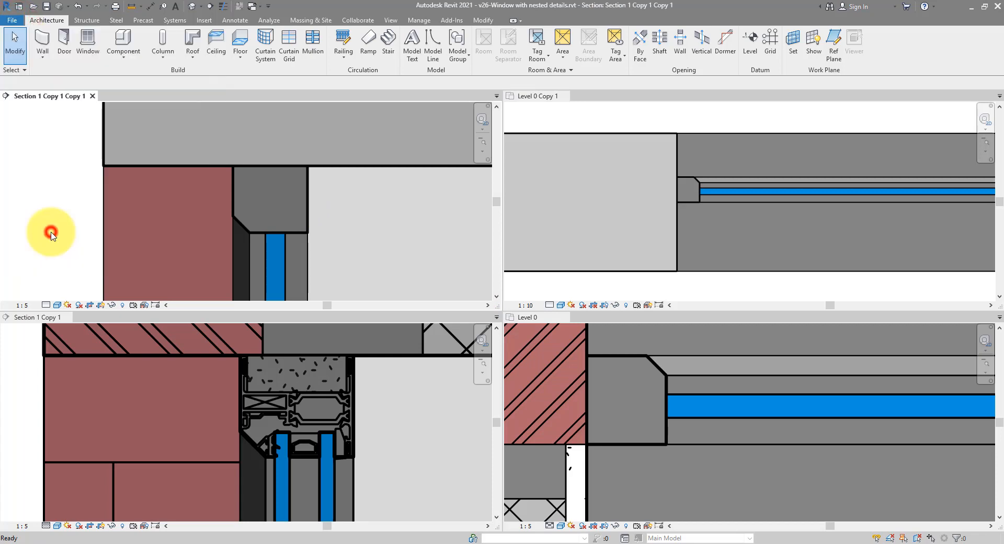
click(480, 285)
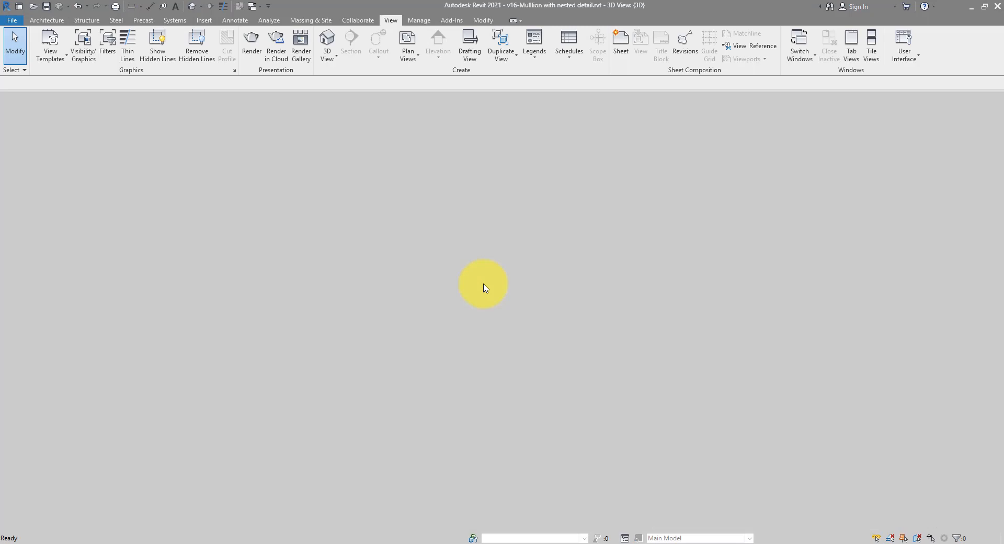
Create a new window family from the Metric Window.rft template.
click(18, 22)
click(63, 61)
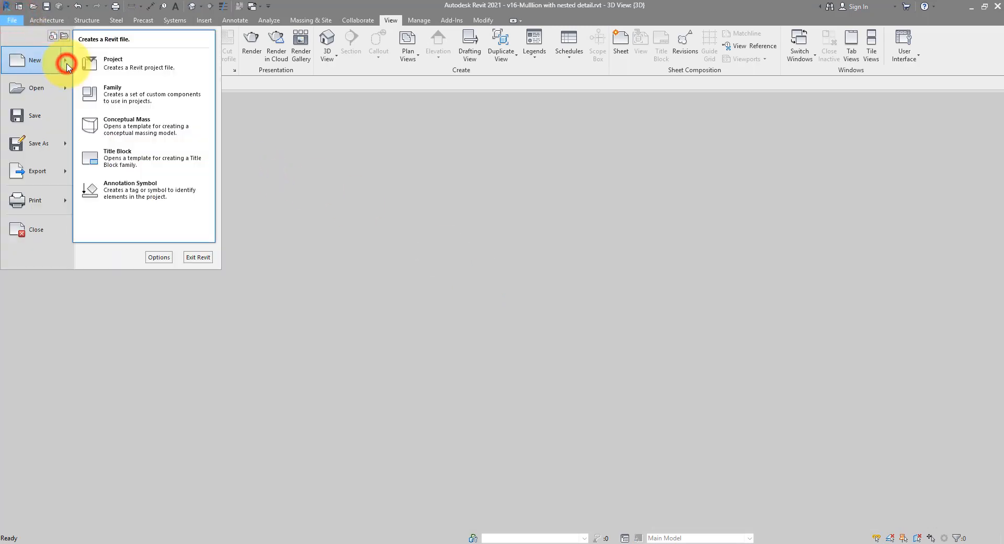
click(132, 99)
mouse_move(635, 197)
mouse_down()
mouse_move(650, 254)
mouse_move(650, 377)
mouse_up()
click(489, 366)
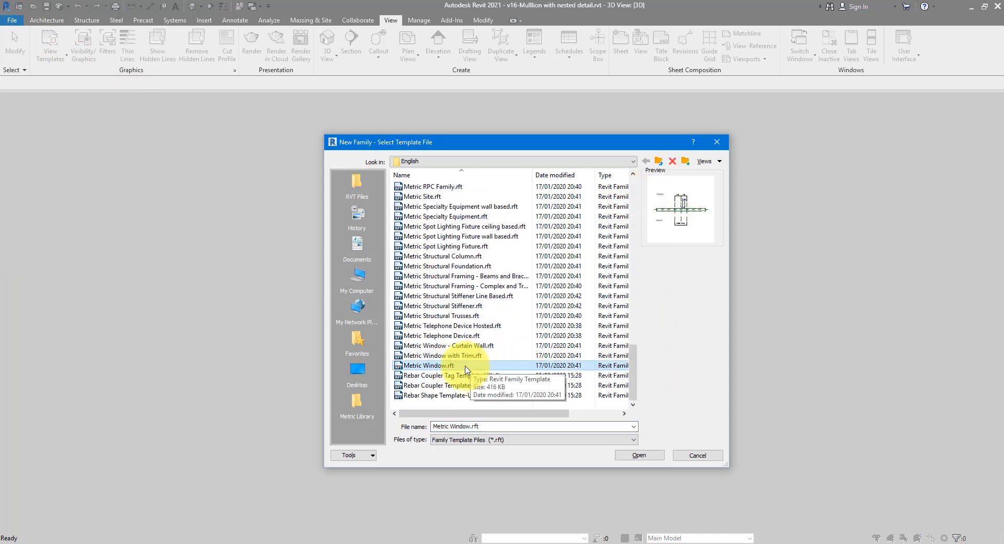
click(644, 456)
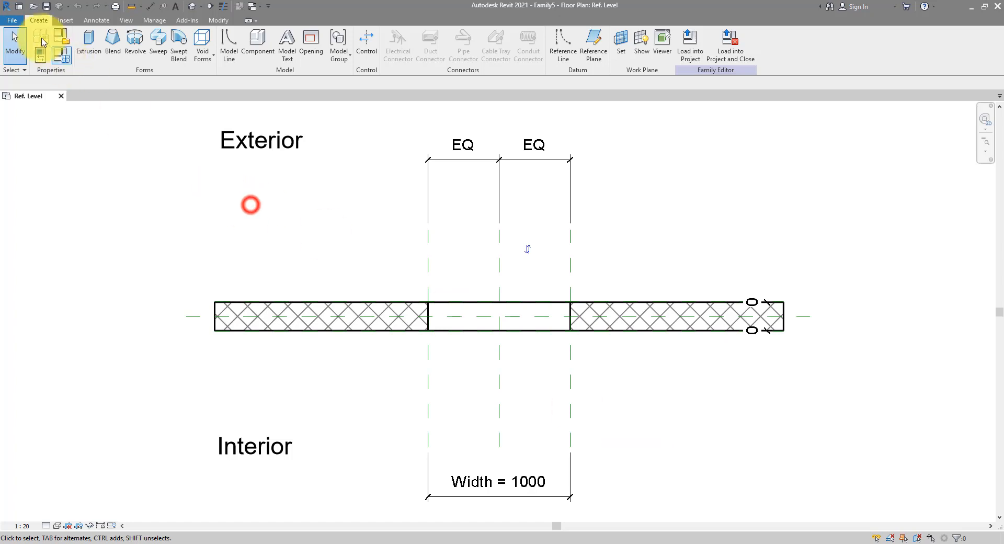
Create a new profile family from the Metric Profile.rft template.
click(13, 21)
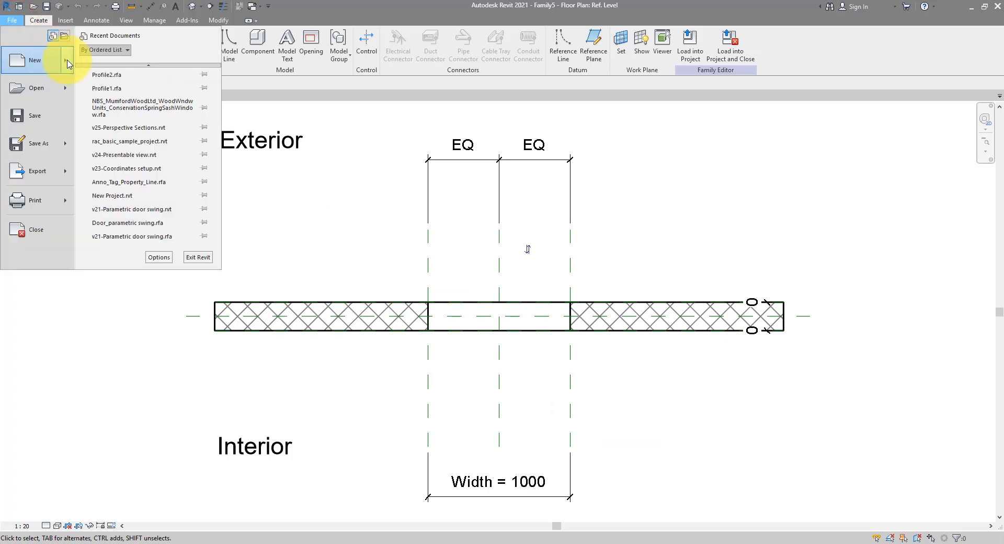
click(63, 61)
click(182, 111)
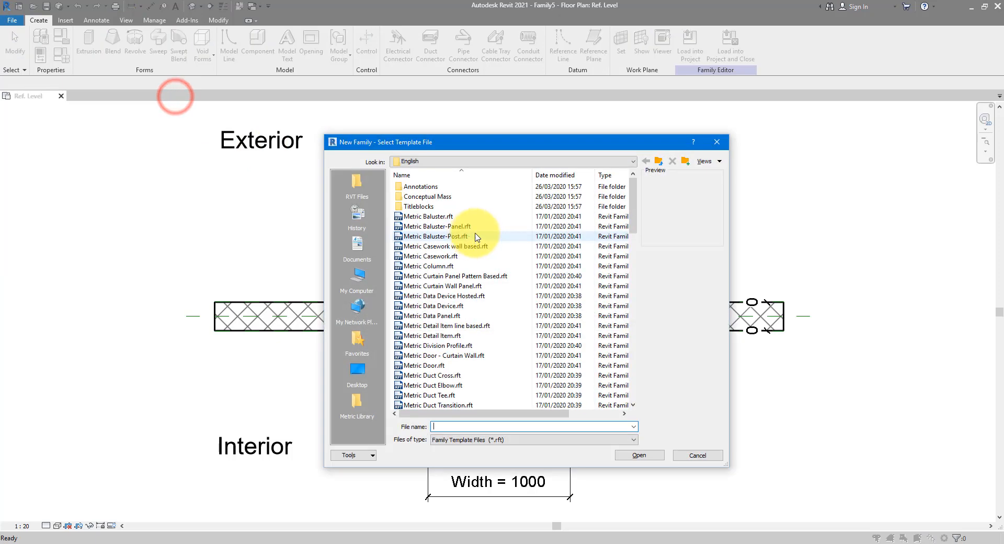
drag(632, 198, 644, 324)
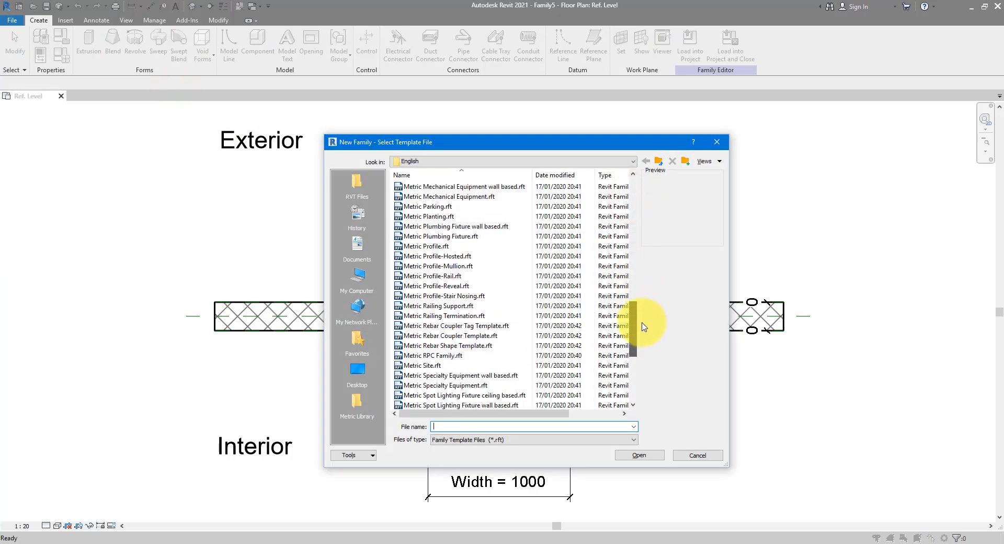
click(436, 246)
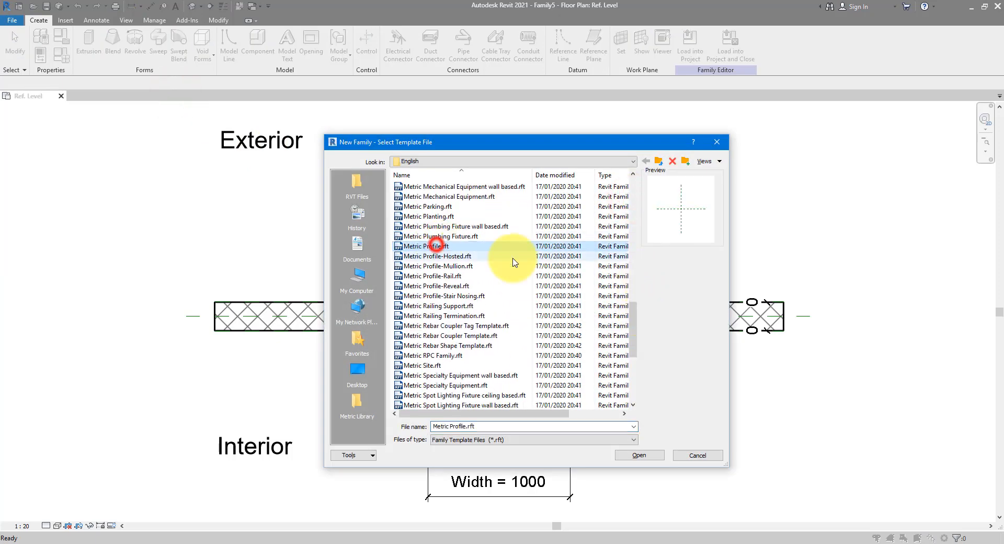
click(639, 455)
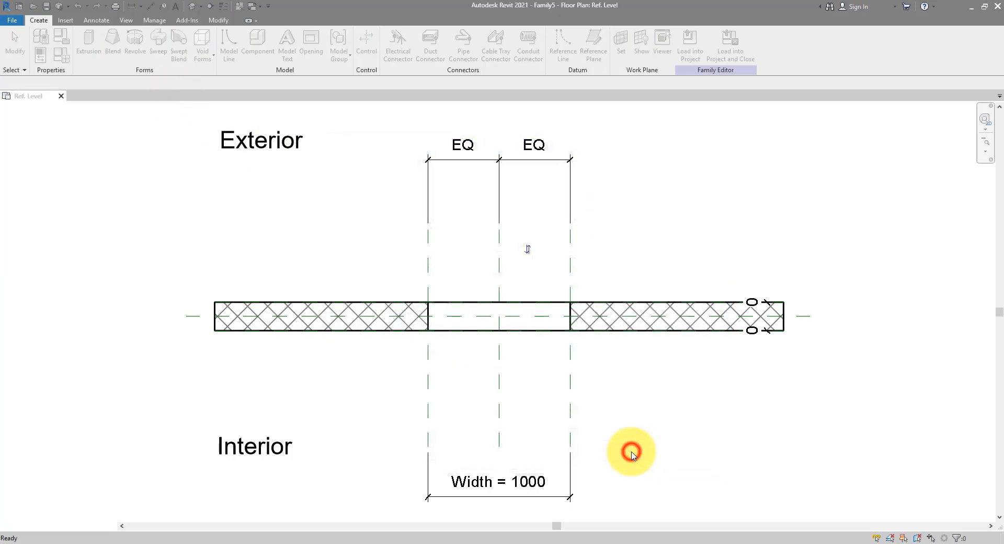
Save the new profile family as Profile3 in the REVIT folder.
click(46, 6)
text(Profi)
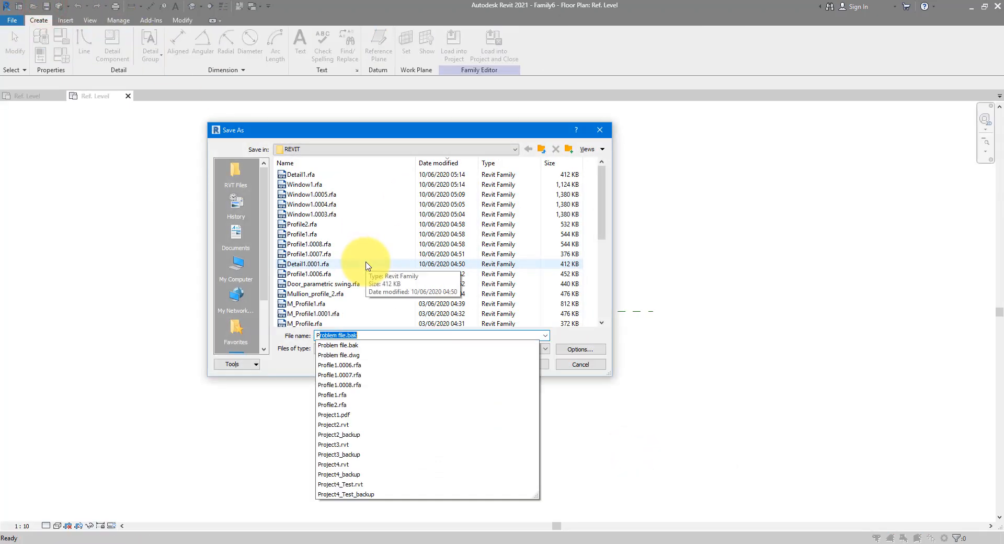
text(le)
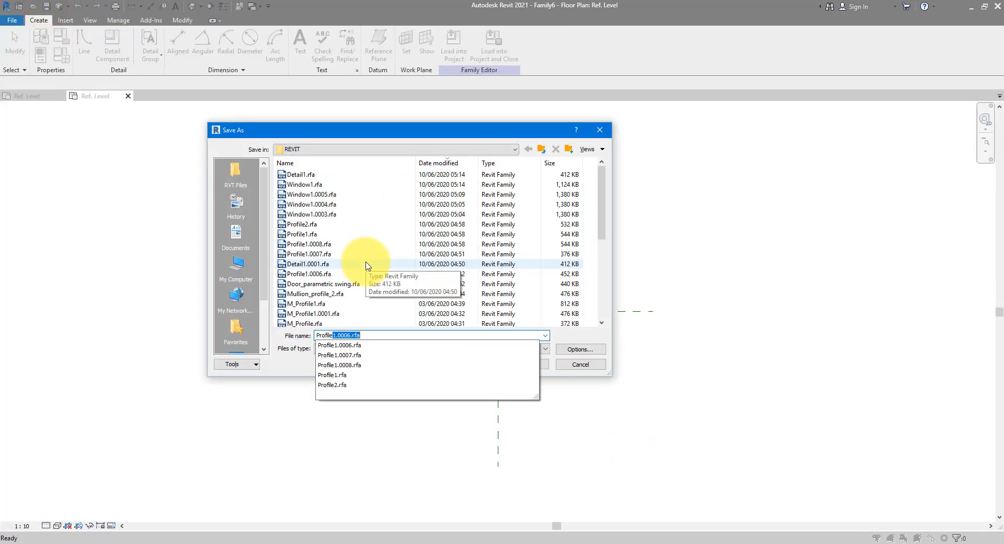
text(3)
key(Return)
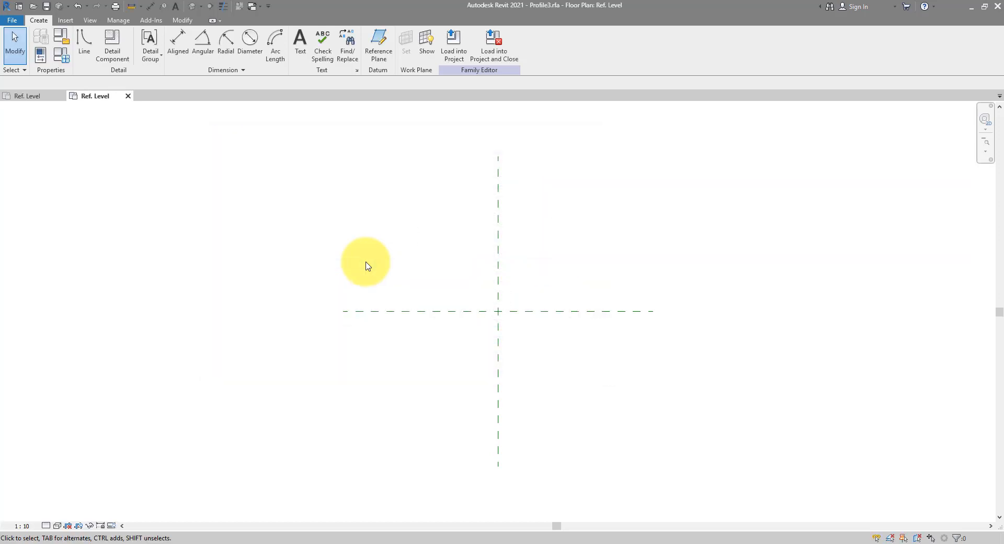
Create a new detail family from the Metric Detail Item.rft template.
click(320, 199)
click(12, 20)
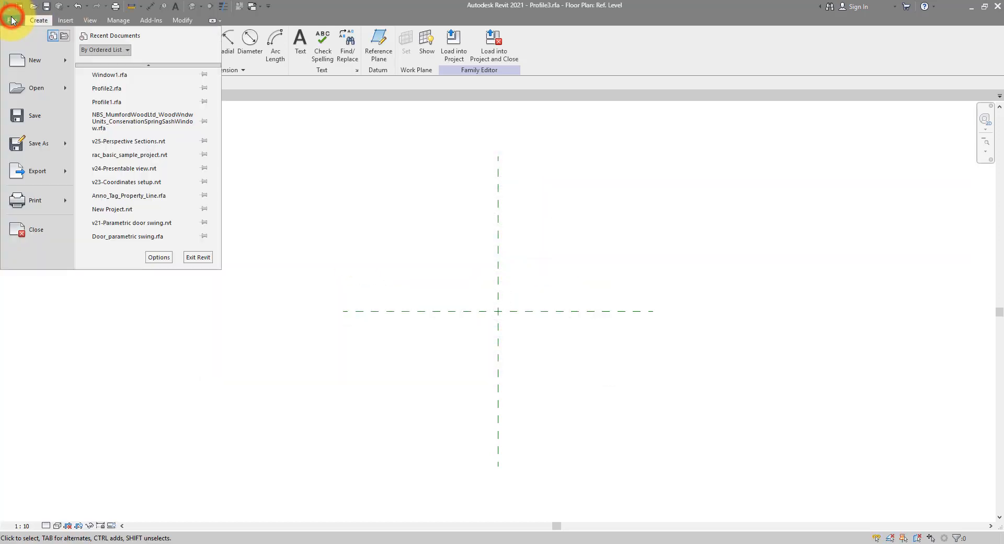
mouse_move(66, 62)
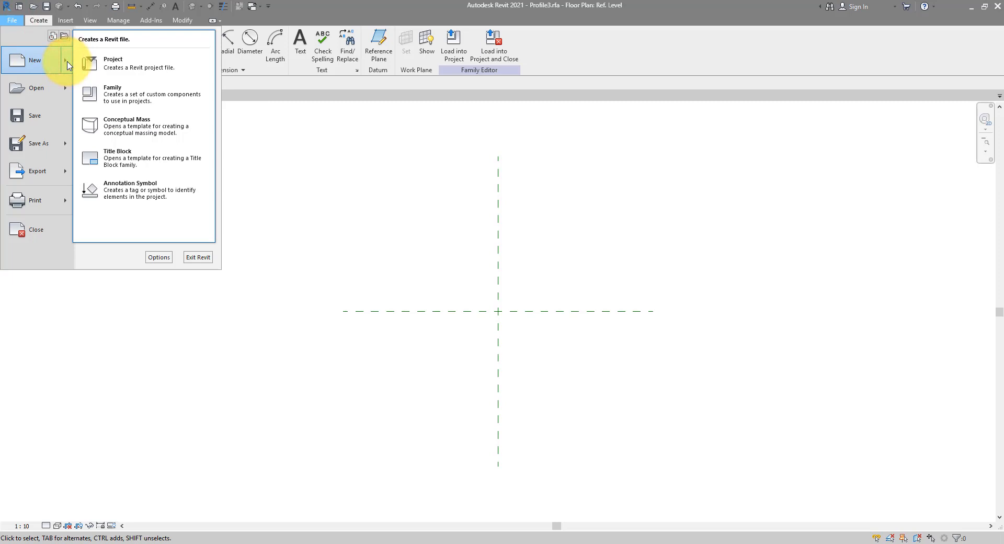
click(140, 100)
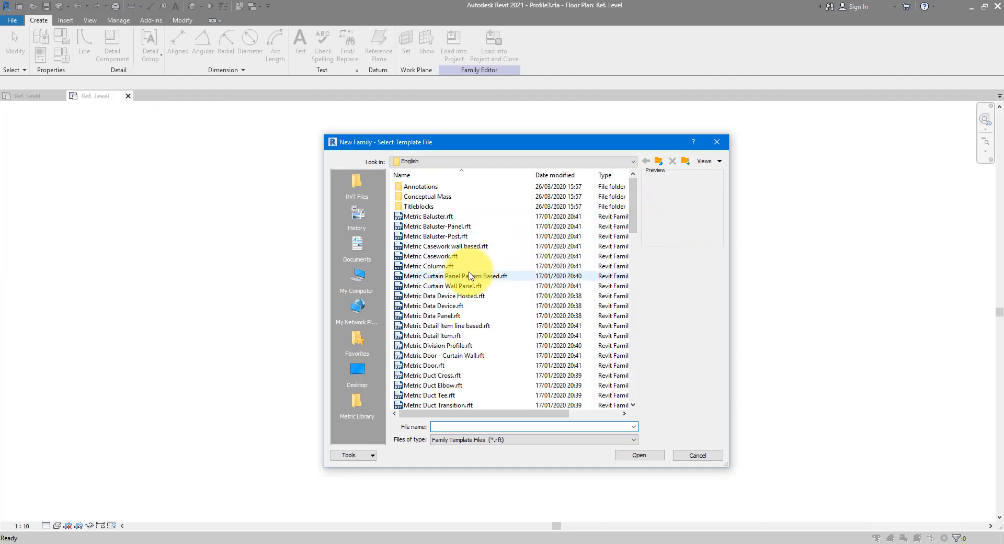
click(442, 336)
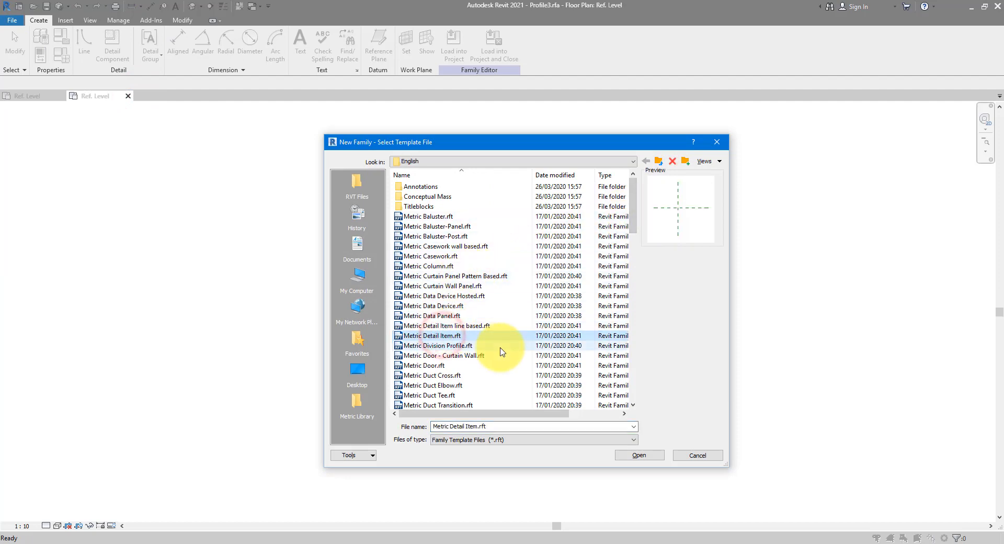
click(646, 455)
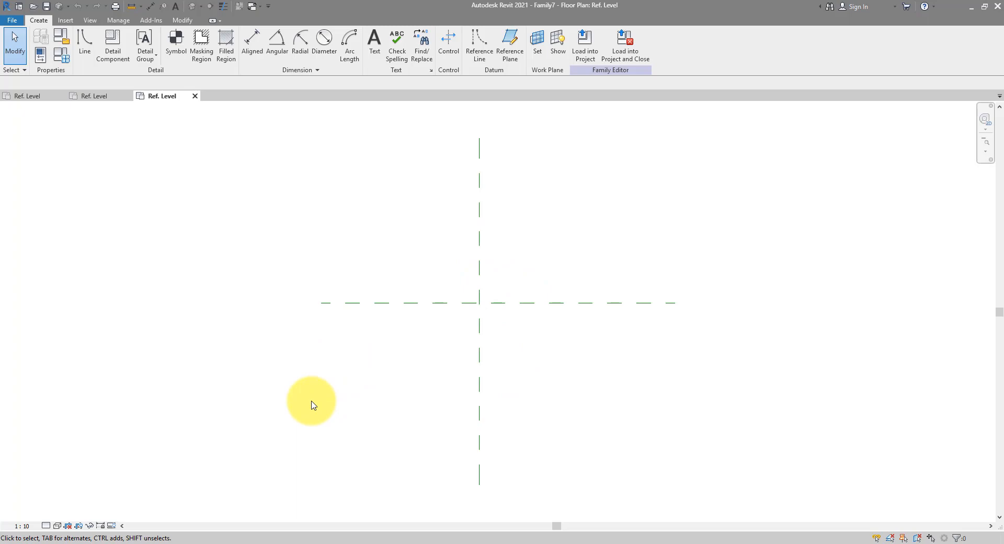
Switch to AutoCAD and examine the manufacturer's section sheets, the section mark on Detail 1A's window elevation and its frame section.
click(271, 543)
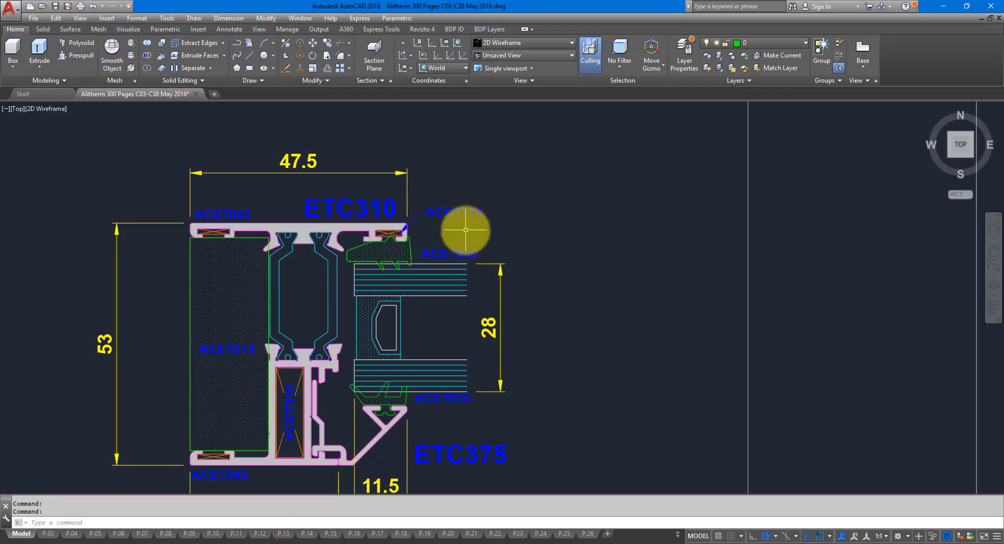
scroll(466, 230, down, 10)
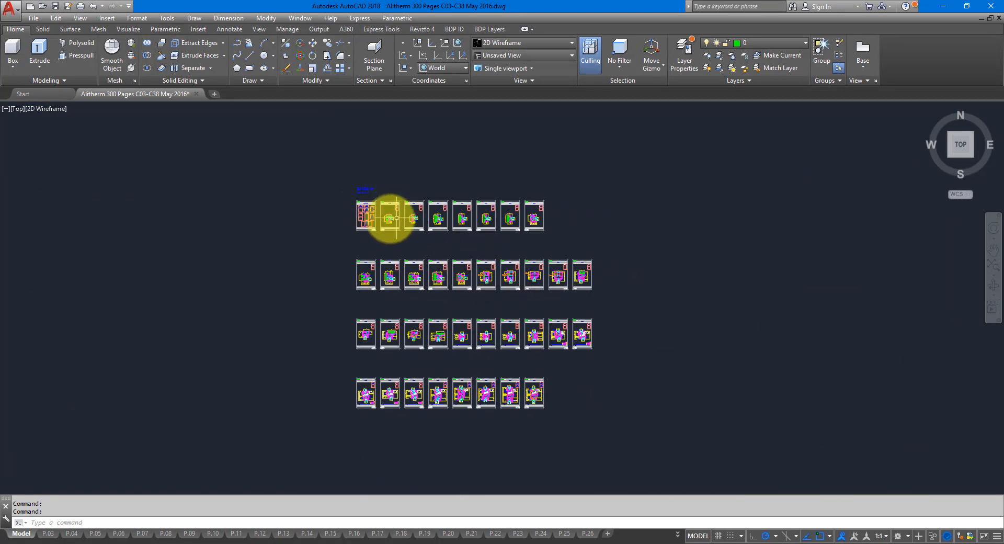
scroll(395, 212, up, 6)
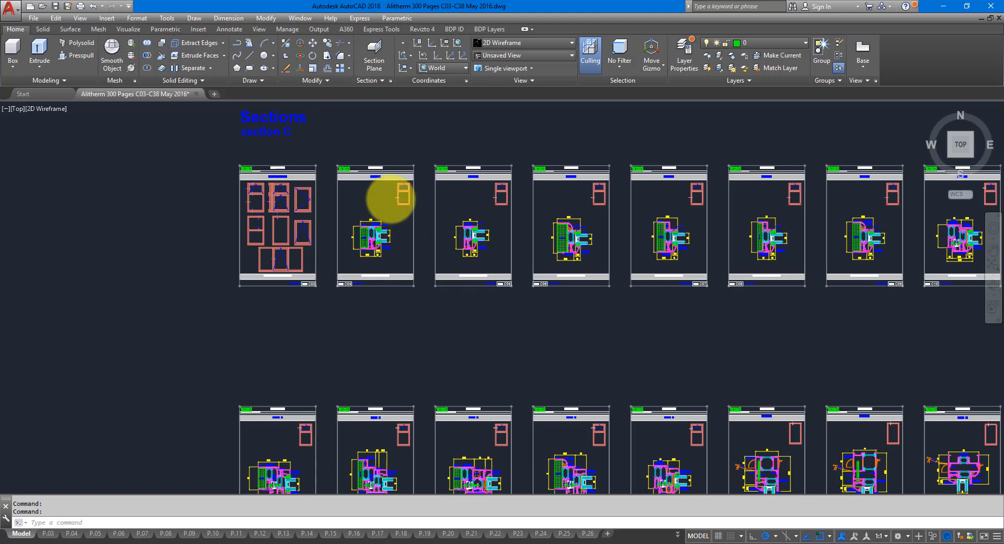
scroll(402, 195, up, 5)
scroll(439, 197, up, 5)
scroll(441, 184, down, 5)
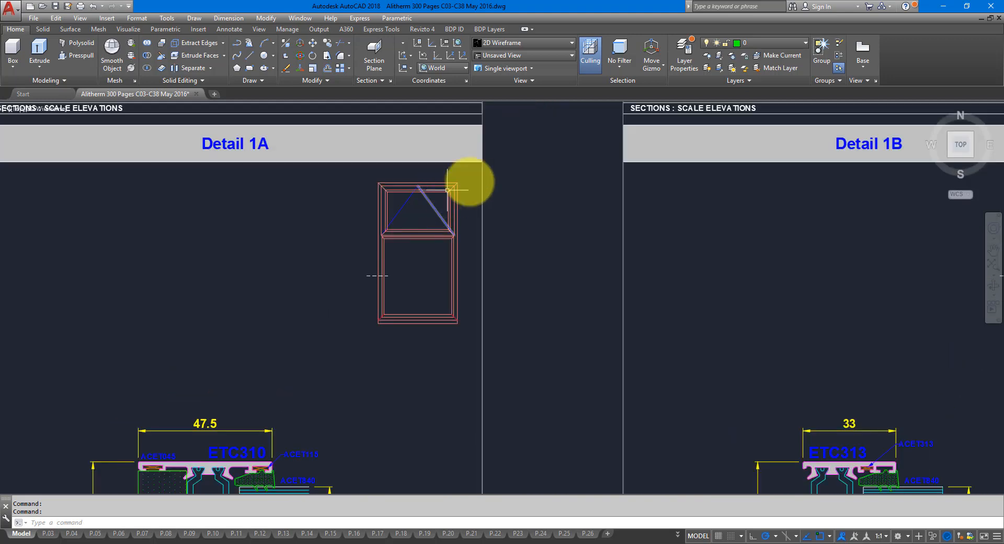
middle_drag(348, 340, 383, 198)
middle_drag(429, 137, 395, 224)
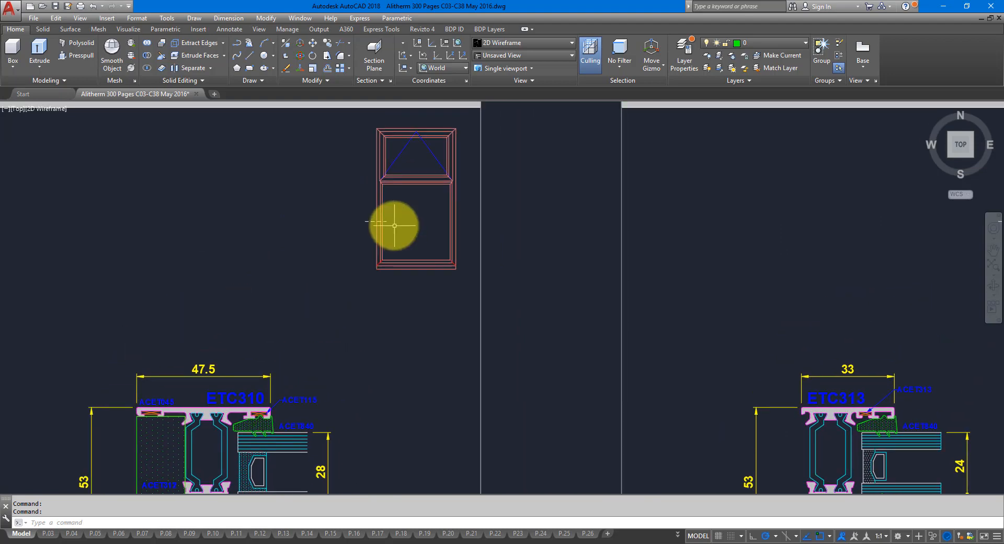
scroll(395, 225, up, 5)
click(285, 205)
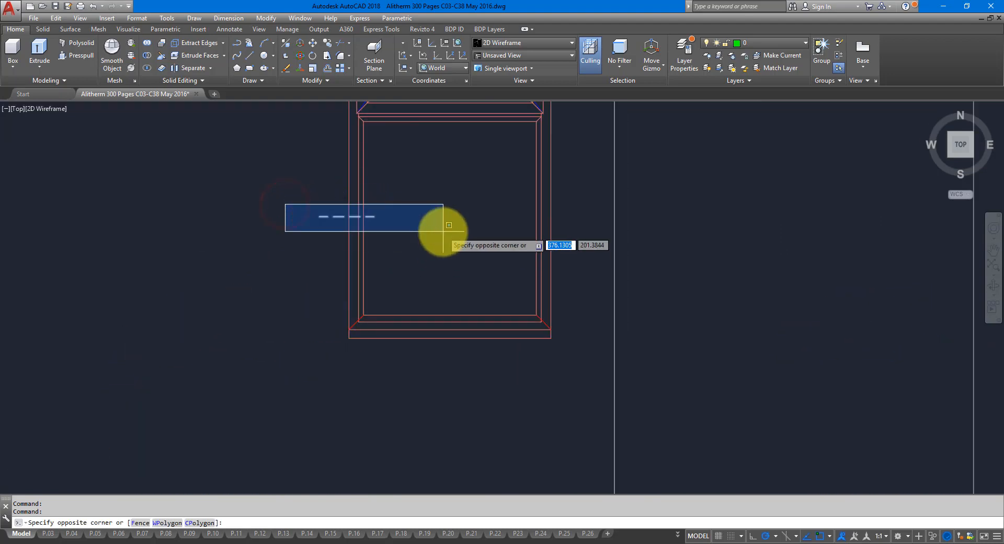
click(314, 235)
scroll(267, 237, down, 4)
scroll(268, 236, down, 3)
scroll(257, 261, up, 6)
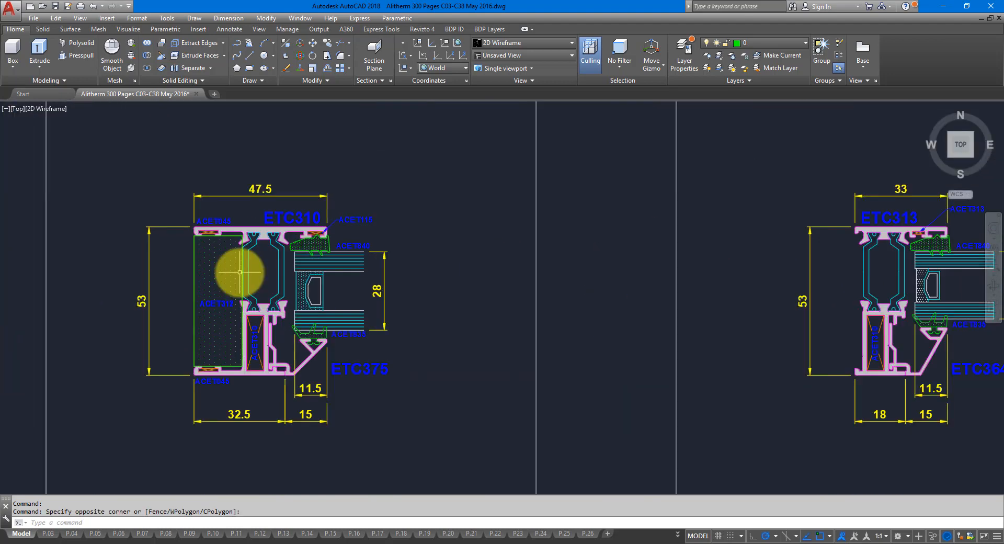
middle_drag(312, 261, 362, 269)
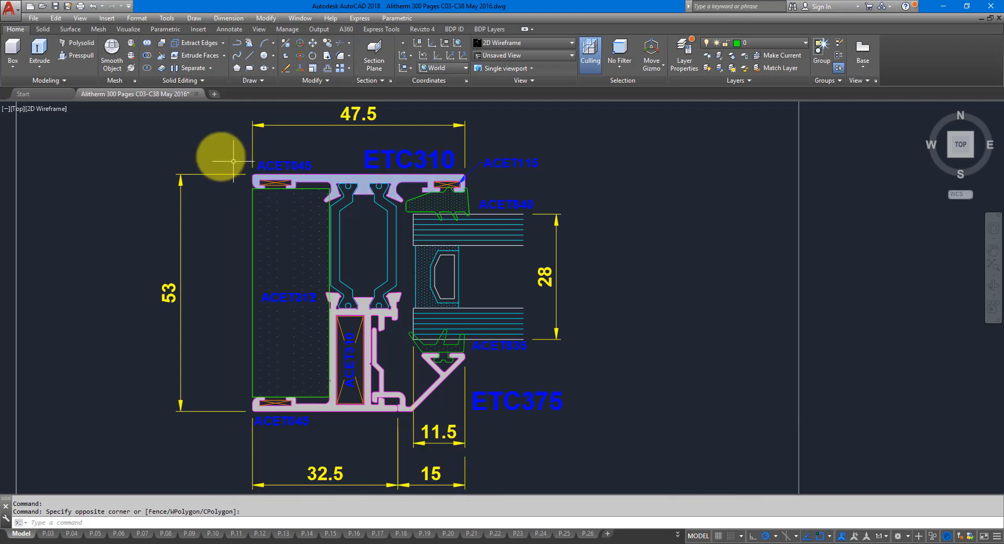
Select the ETC310 frame section, its infill outline, both glazing gaskets and the glazing unit in Detail 1A.
click(211, 153)
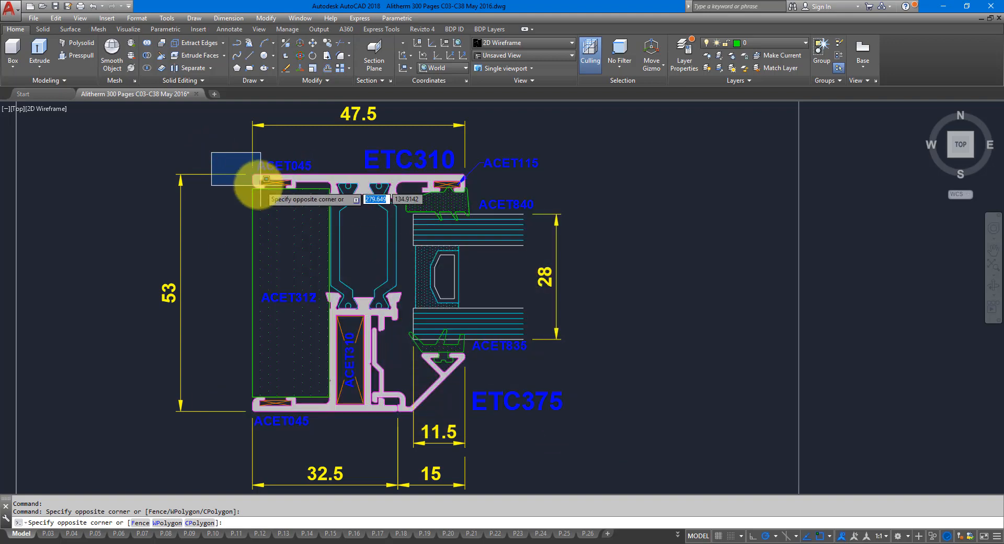
click(236, 166)
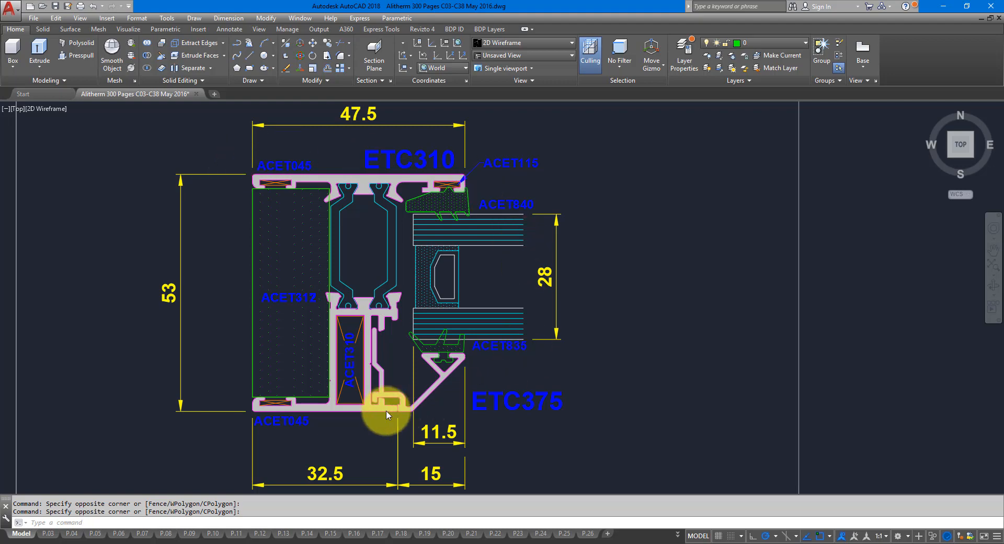
click(254, 176)
click(329, 216)
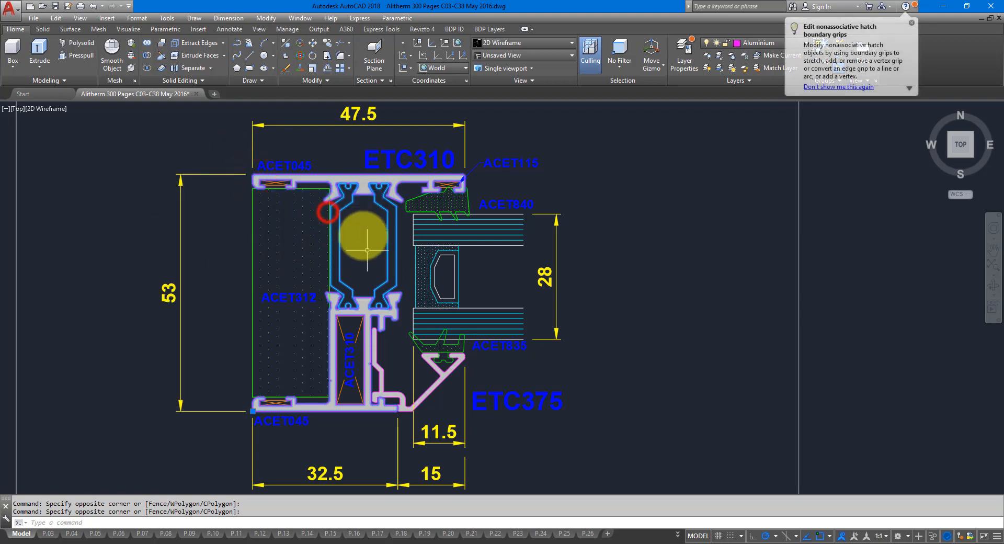
click(253, 201)
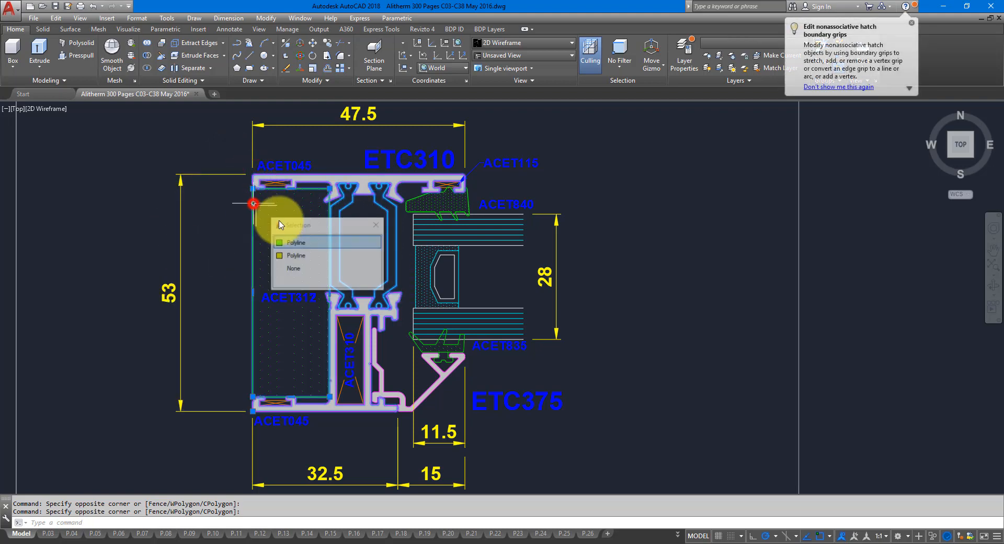
click(311, 250)
click(448, 208)
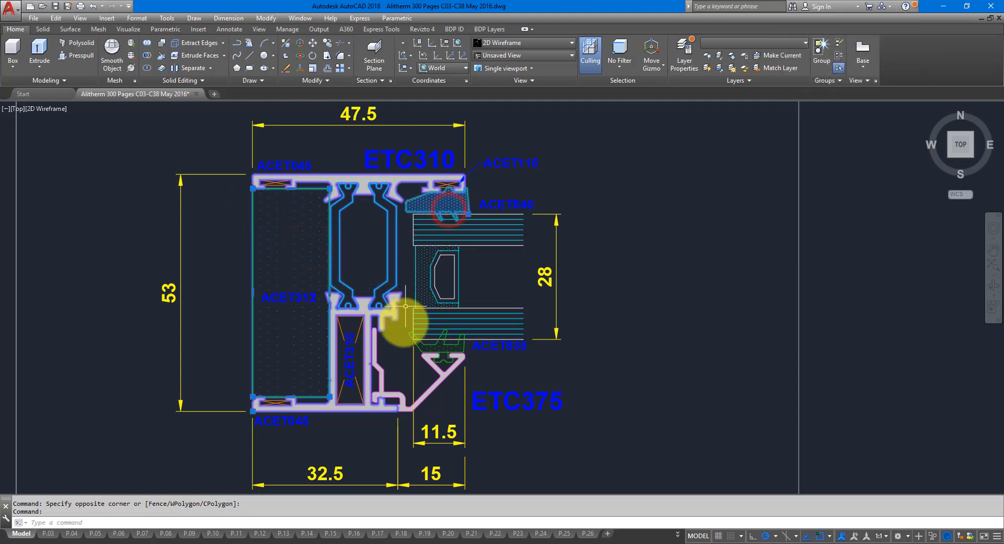
click(429, 344)
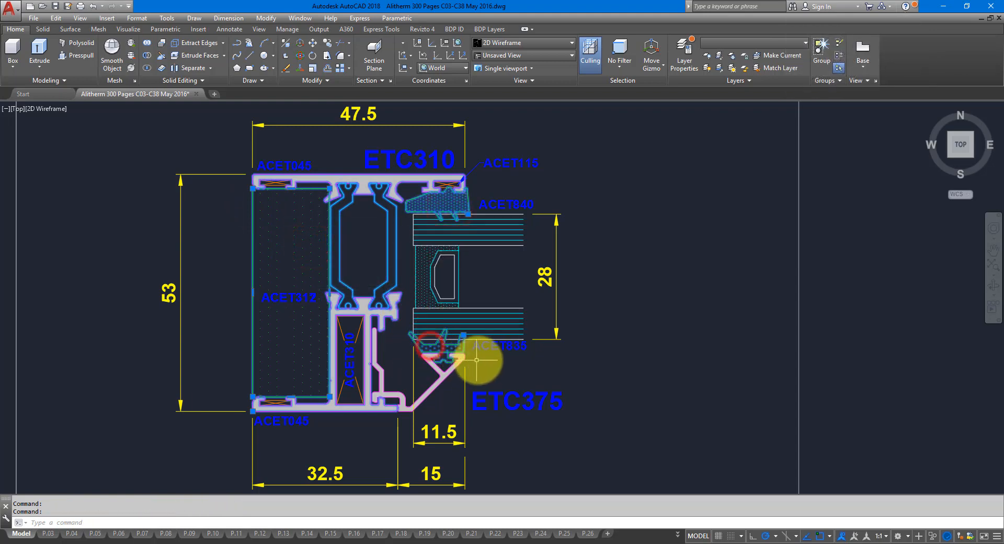
click(470, 254)
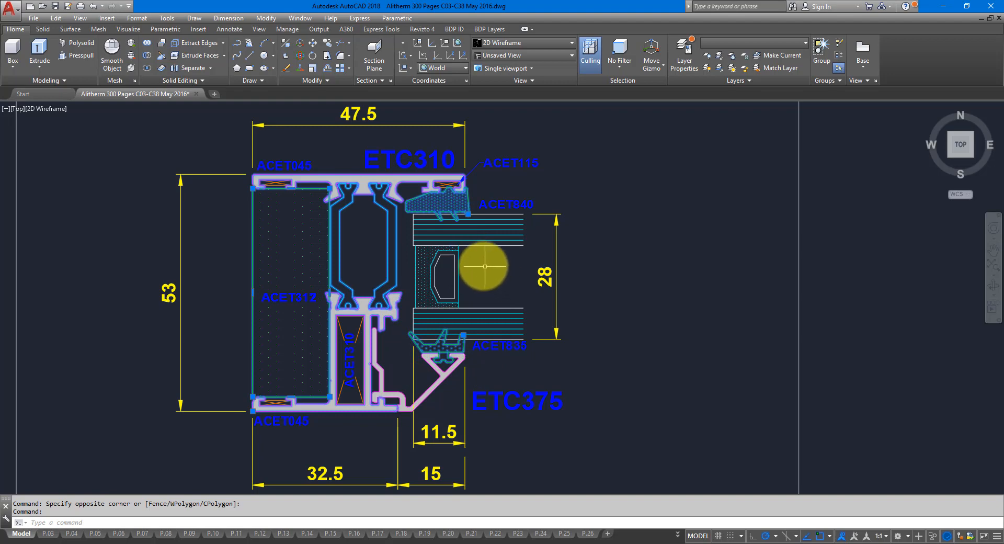
click(477, 263)
click(445, 228)
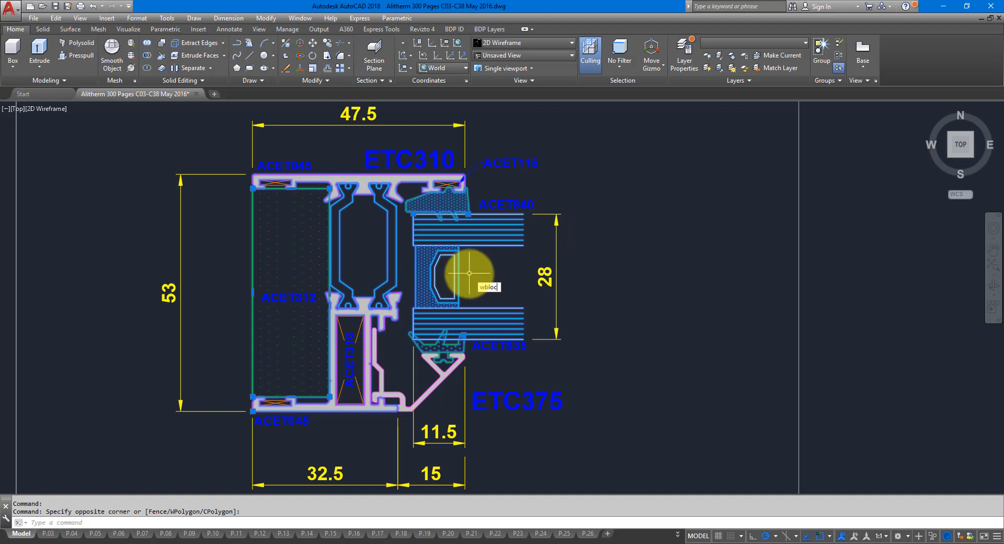
Write the selected objects out with WBLOCK as C:\REVIT\Detail3.dwg, using millimeters as insert units.
text(k)
key(Return)
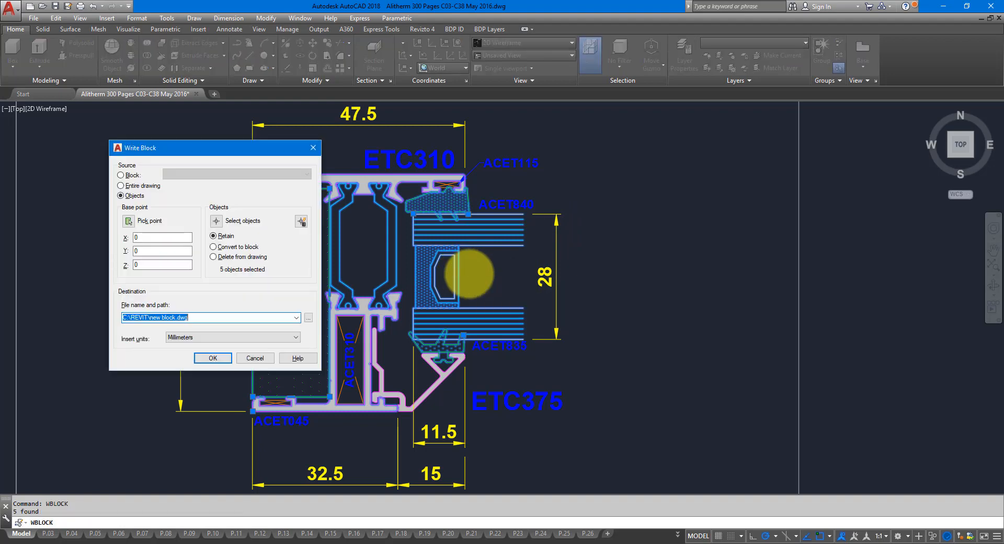
click(156, 315)
click(151, 317)
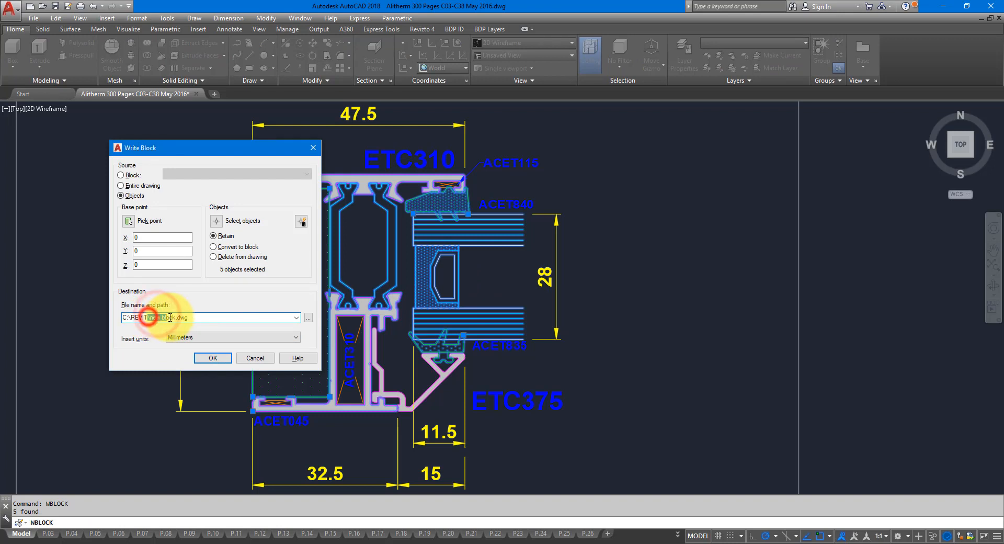
click(166, 318)
drag(150, 317, 176, 317)
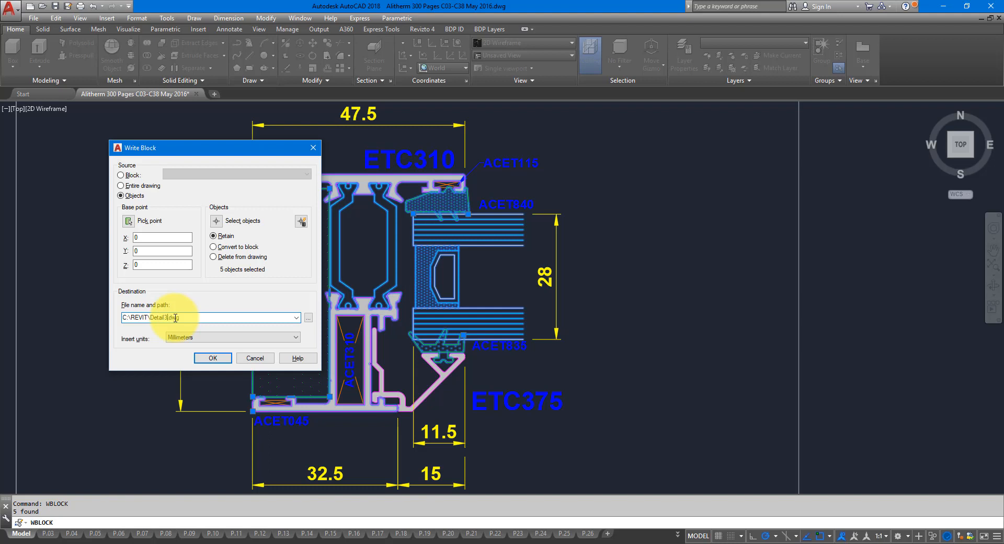
click(219, 337)
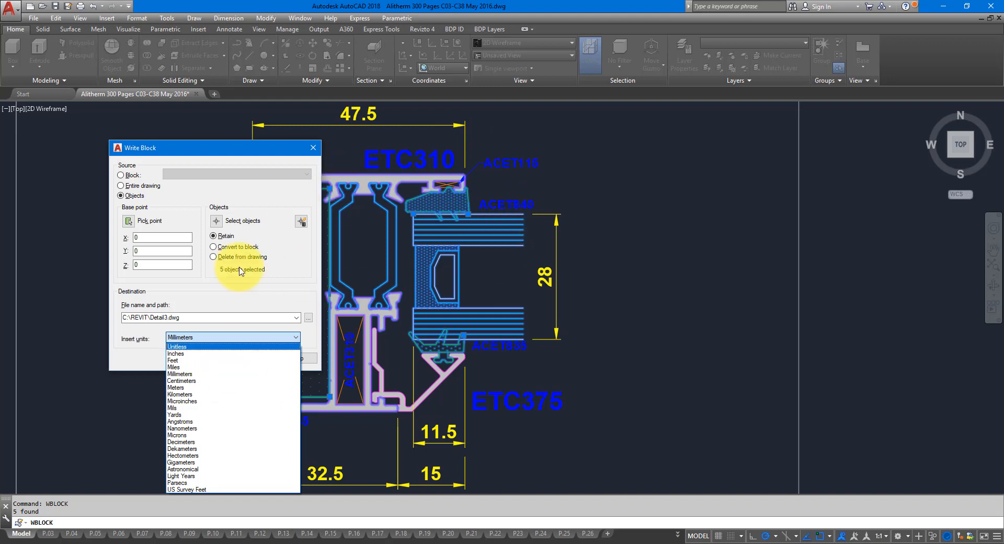
click(194, 375)
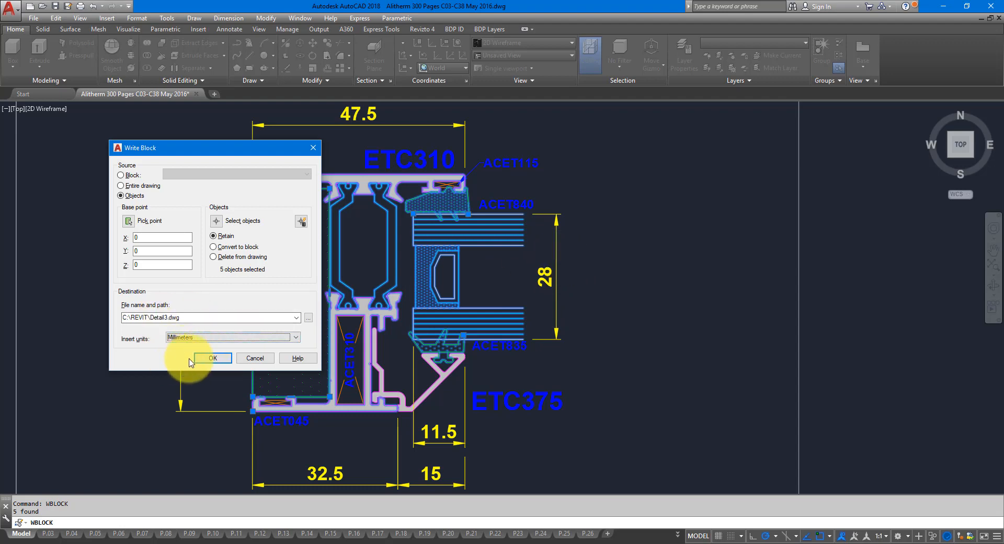
click(209, 357)
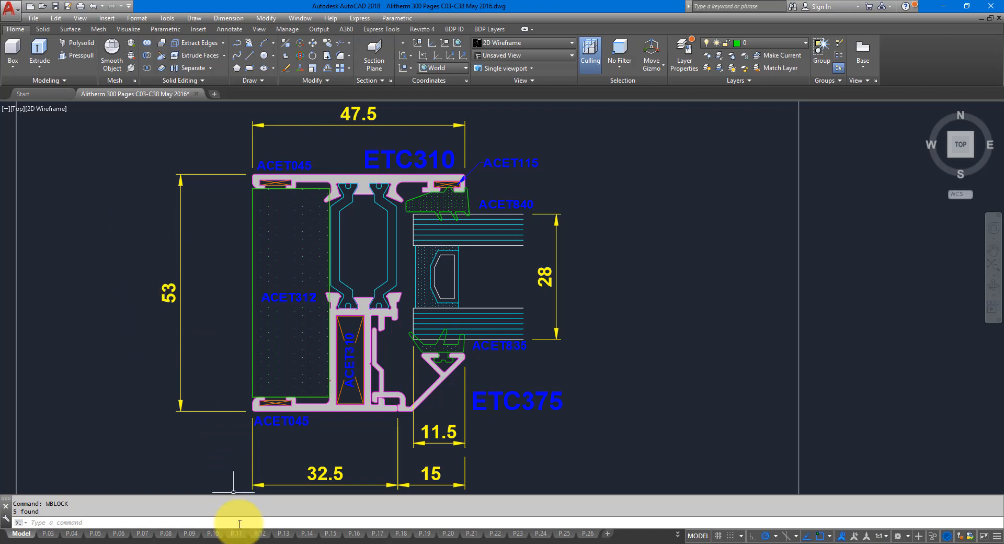
Switch back to Revit and save the new detail family as Detail3 in the REVIT folder.
mouse_move(246, 539)
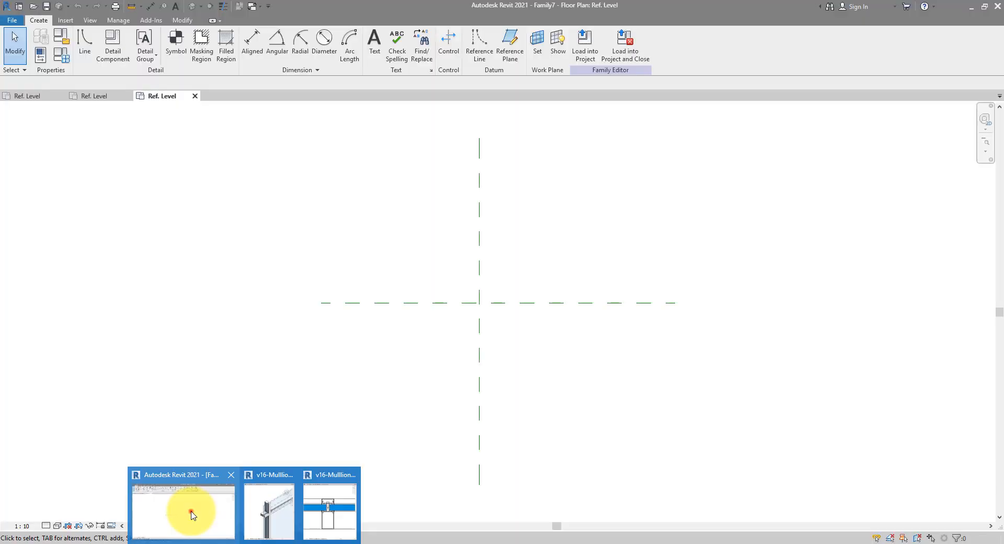
click(190, 511)
click(434, 213)
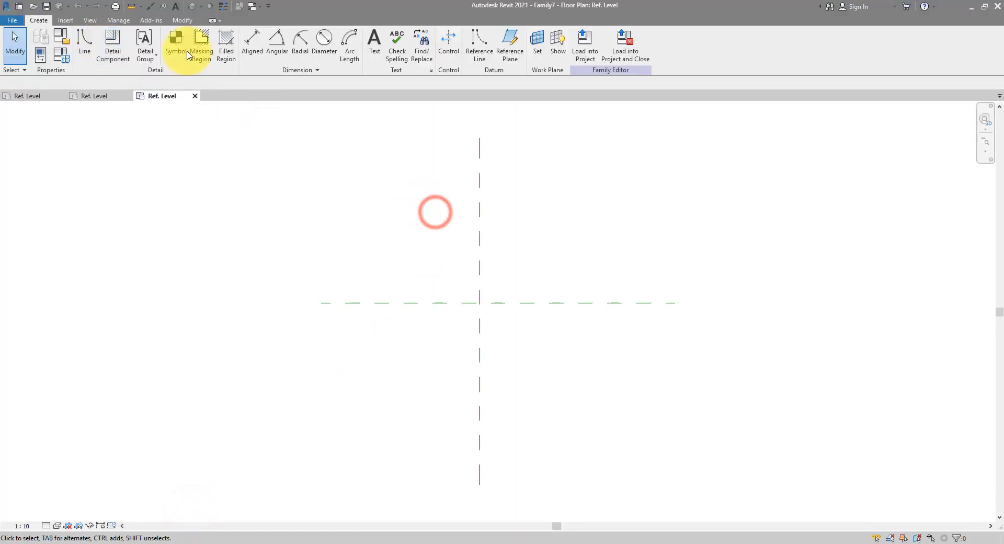
click(46, 6)
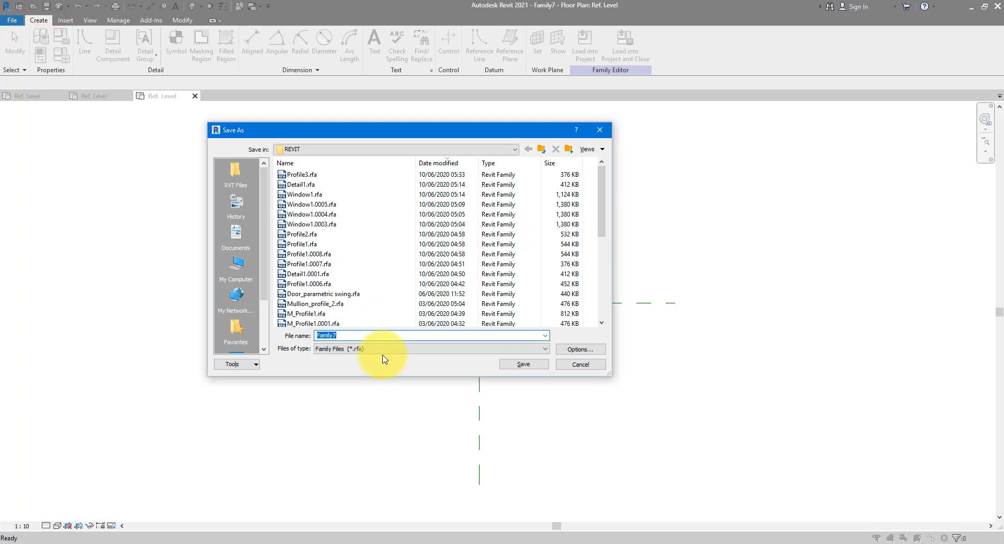
text(dte)
key(BackSpace)
key(BackSpace)
text(e)
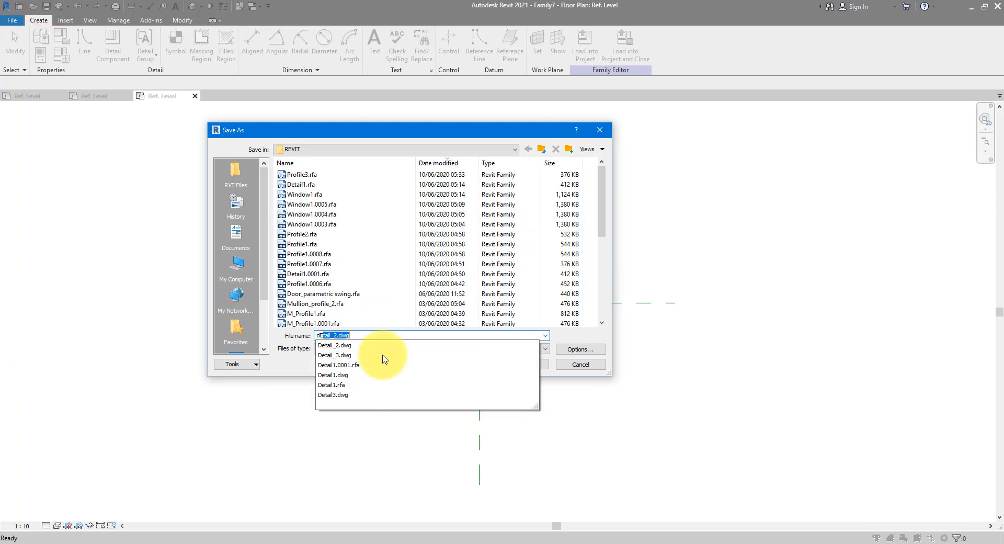
key(BackSpace)
key(BackSpace)
key(BackSpace)
text(Detail3)
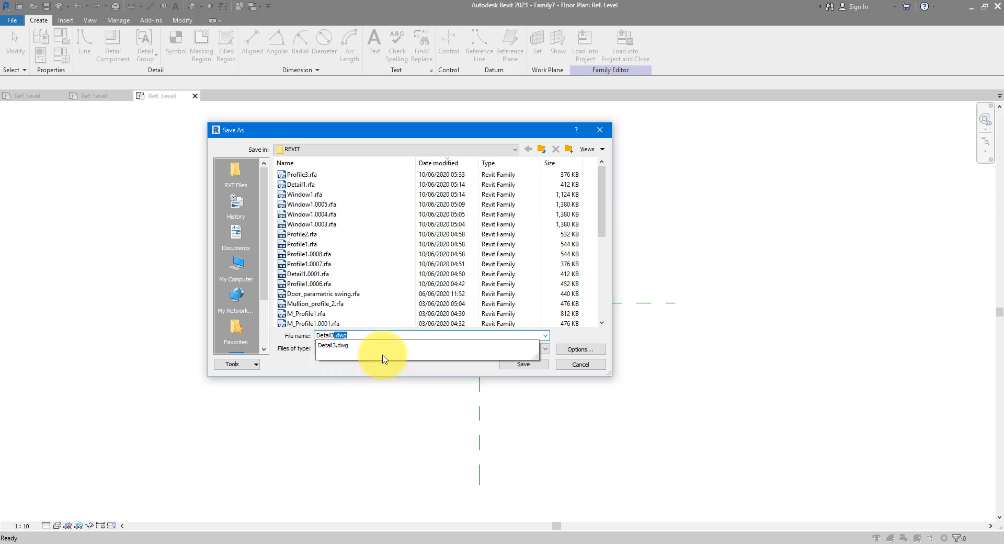
key(Return)
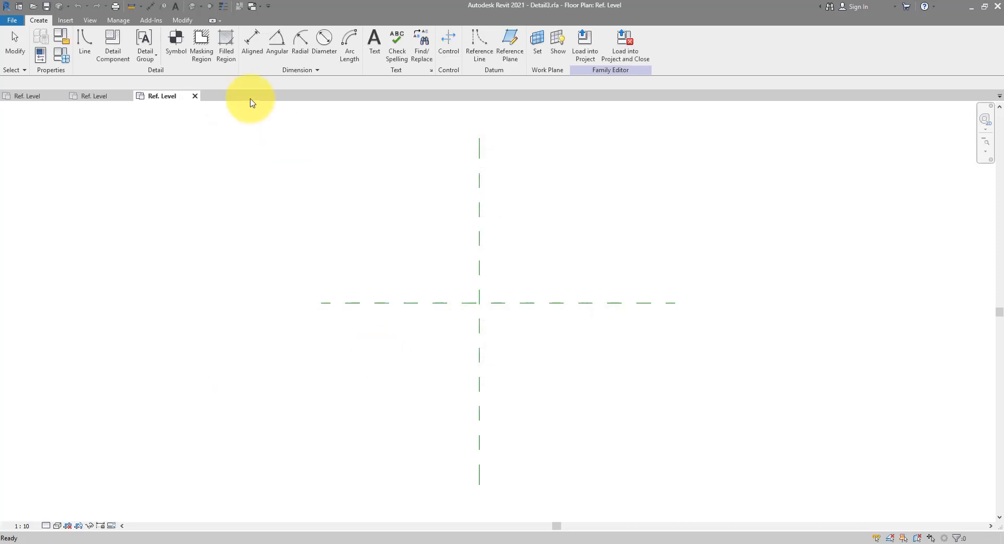
Import Detail3.dwg into the detail family in millimeters with correction of slightly off-axis lines disabled, and select the imported drawing.
click(64, 20)
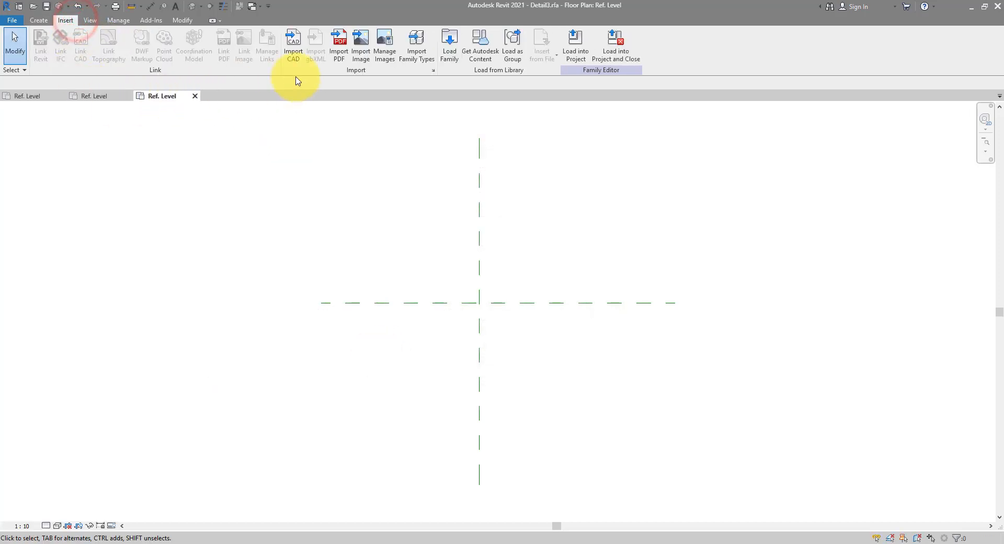
click(289, 52)
click(204, 203)
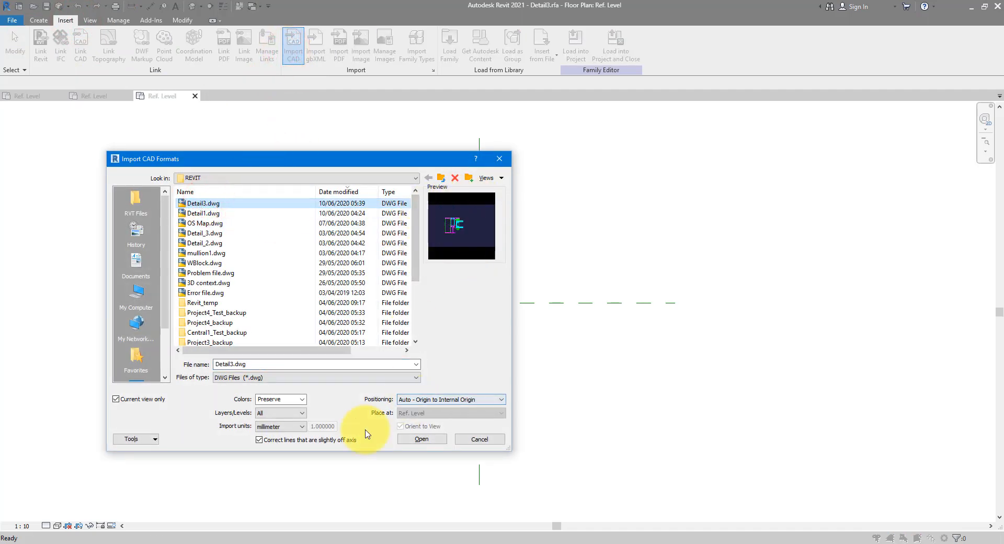
click(283, 426)
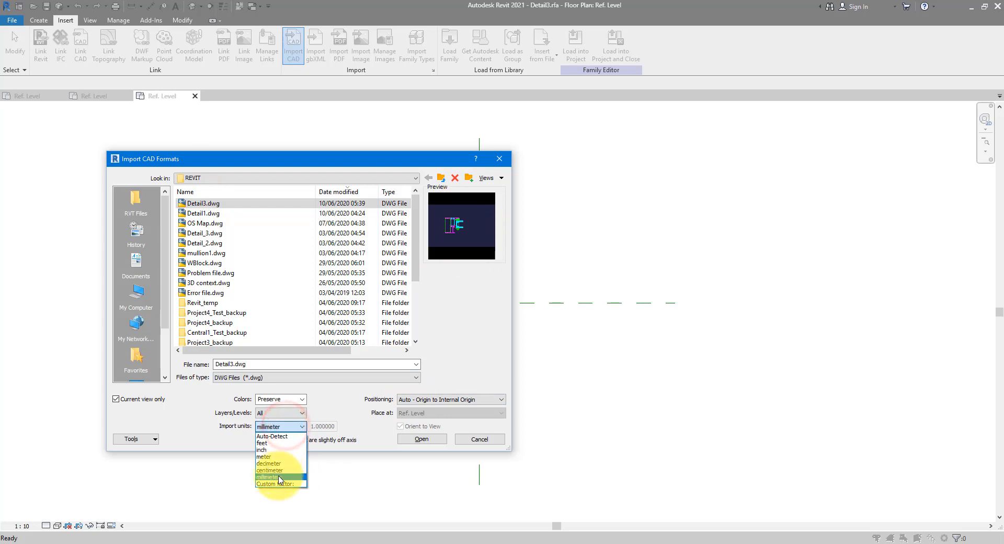
click(277, 479)
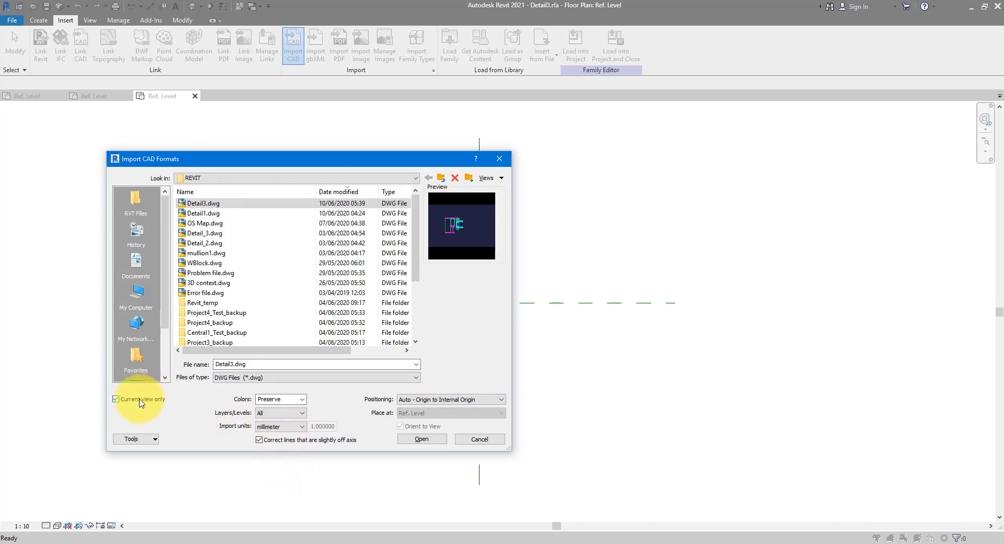
click(283, 442)
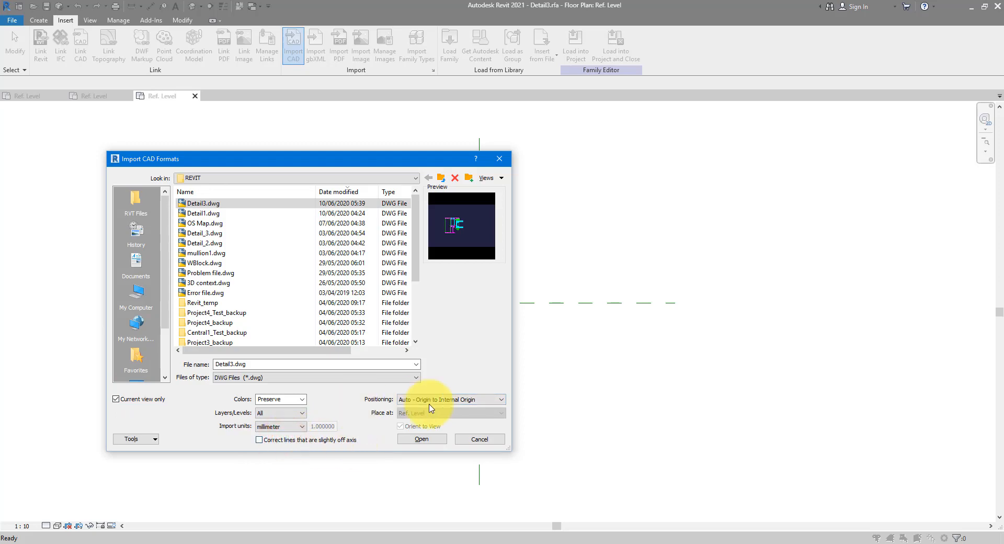
click(423, 440)
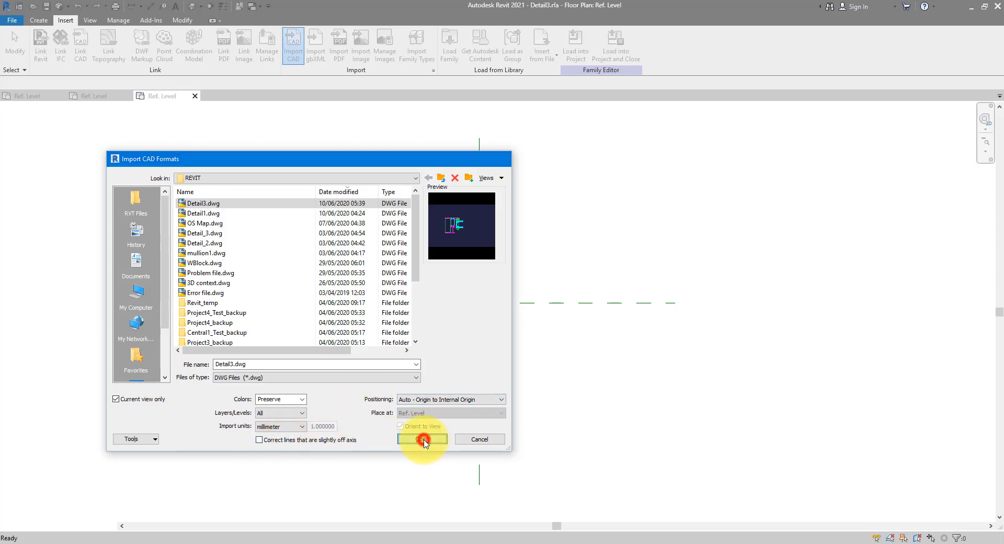
click(516, 286)
scroll(532, 287, up, 2)
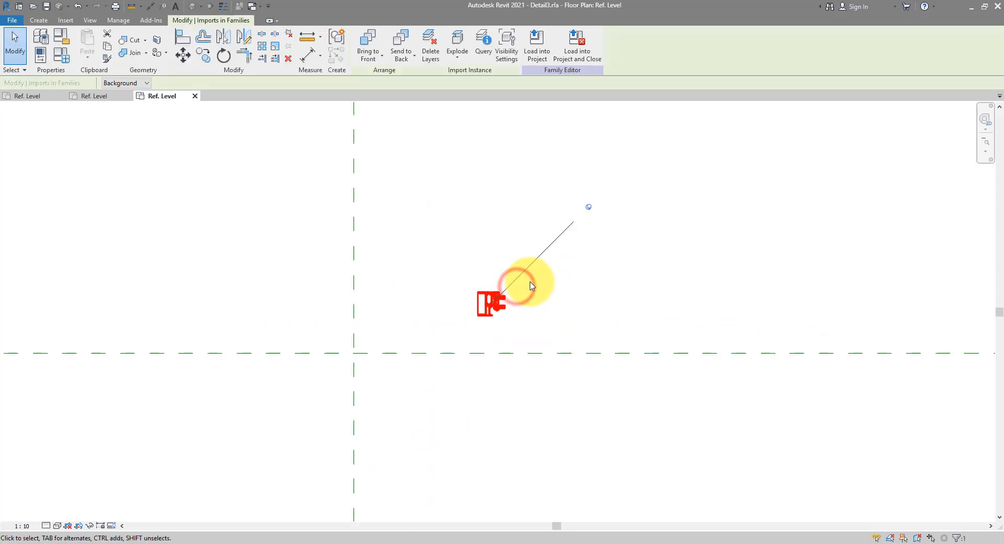
Unpin the imported detail drawing and turn on thin-line display.
scroll(539, 275, up, 1)
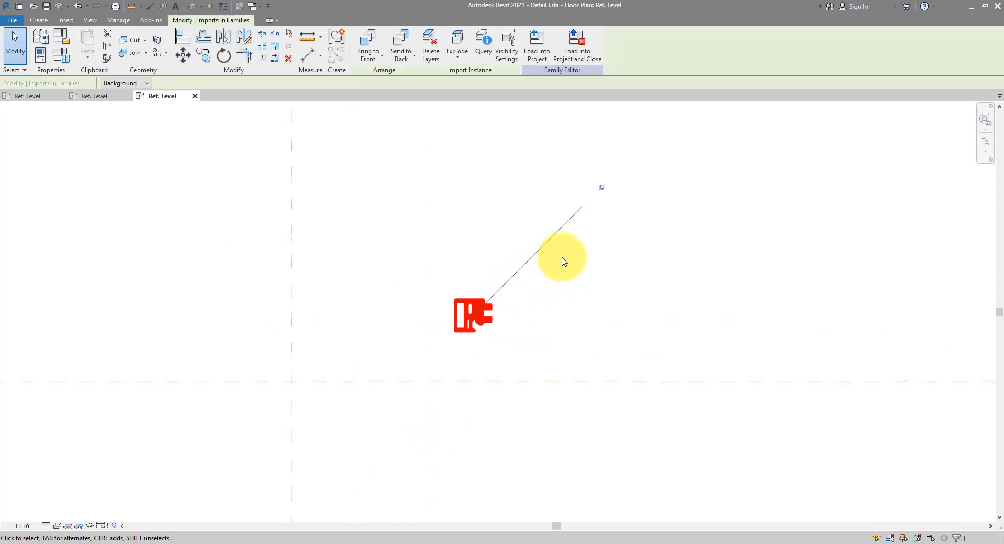
click(602, 192)
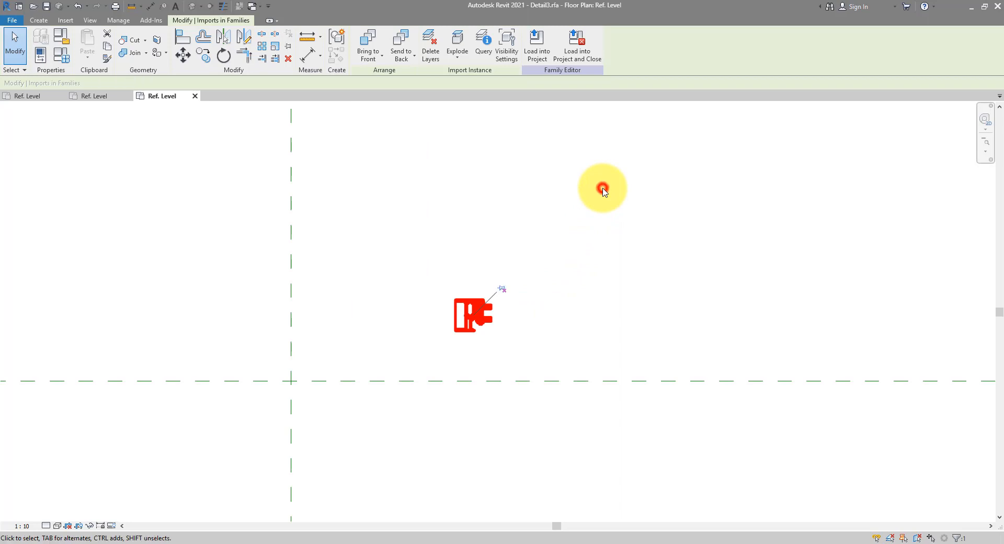
click(223, 7)
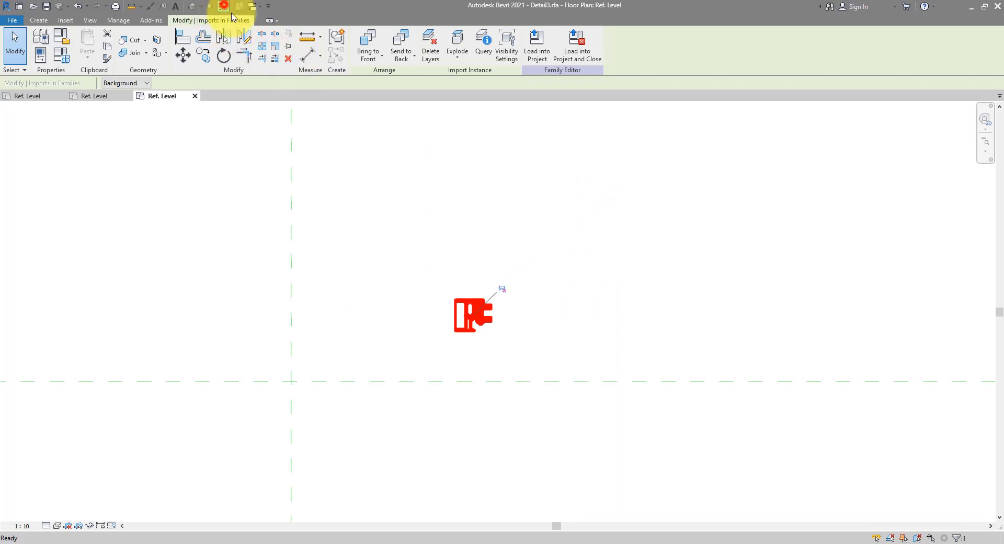
middle_drag(439, 354, 525, 260)
scroll(525, 260, up, 1)
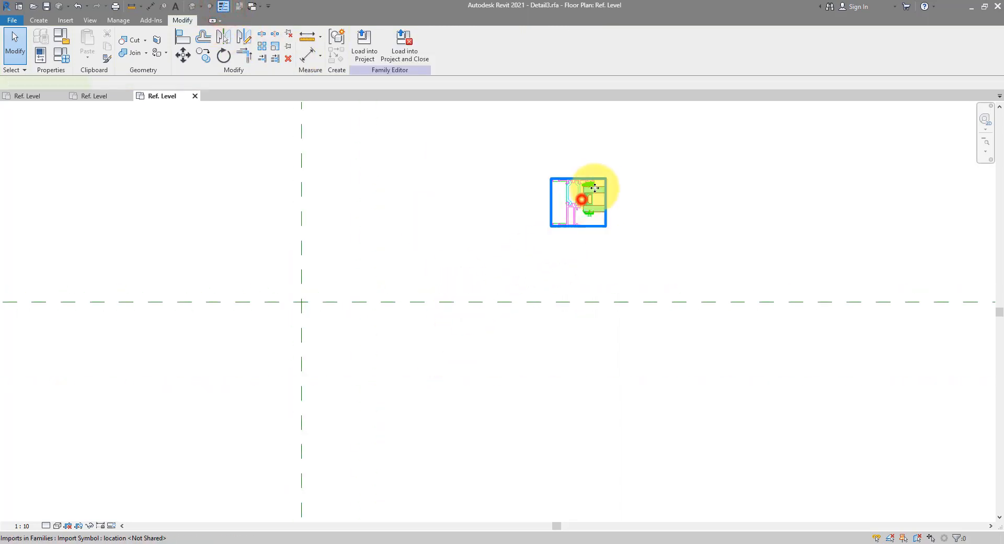
Bring the imported drawing roughly beside the intersection of the two reference planes.
drag(589, 192, 340, 319)
scroll(338, 317, up, 4)
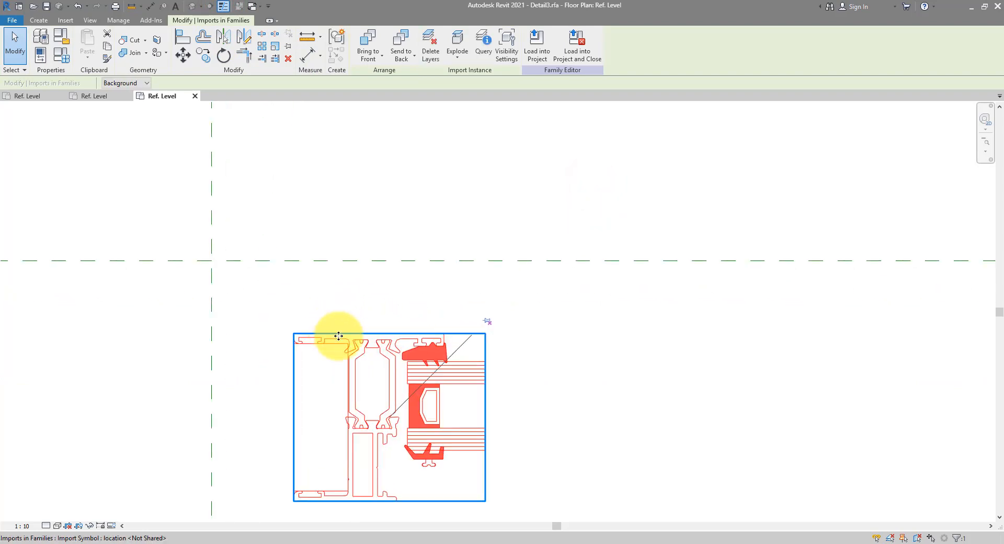
middle_drag(347, 346, 374, 289)
drag(378, 294, 330, 266)
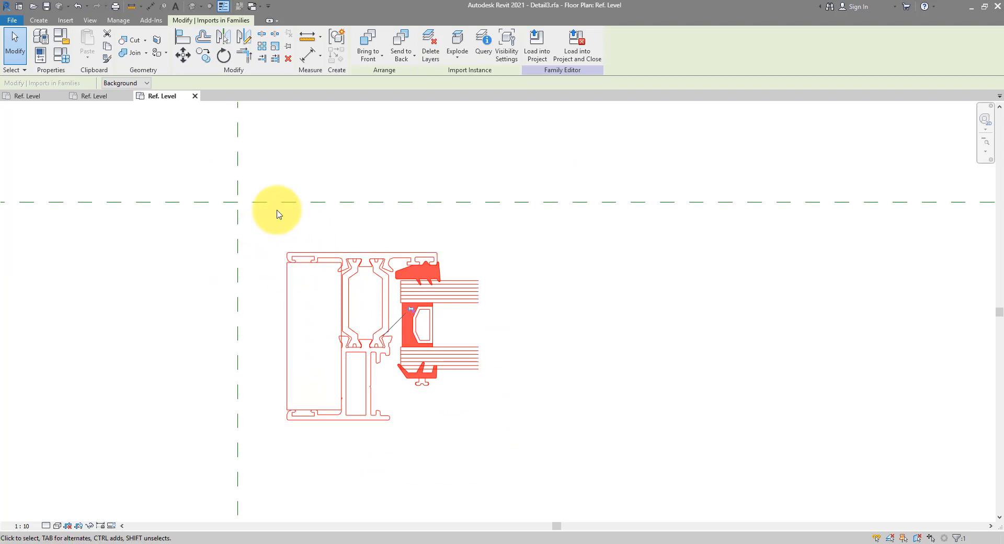
Move the imported drawing so its upper edge lies on the Center (Front/Back) reference plane and its outer side edge on the vertical reference plane.
click(181, 53)
scroll(276, 215, up, 2)
click(314, 279)
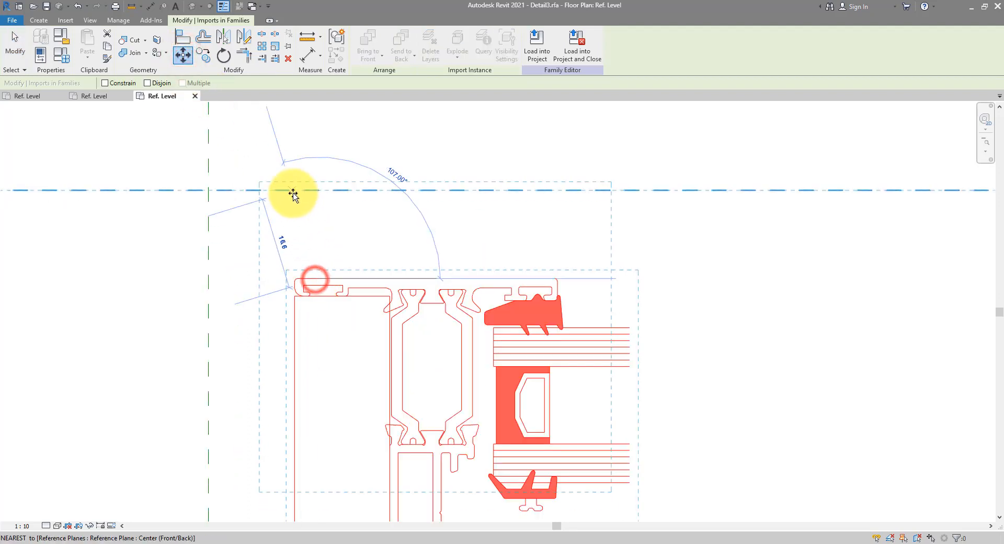
click(287, 190)
click(178, 58)
click(268, 229)
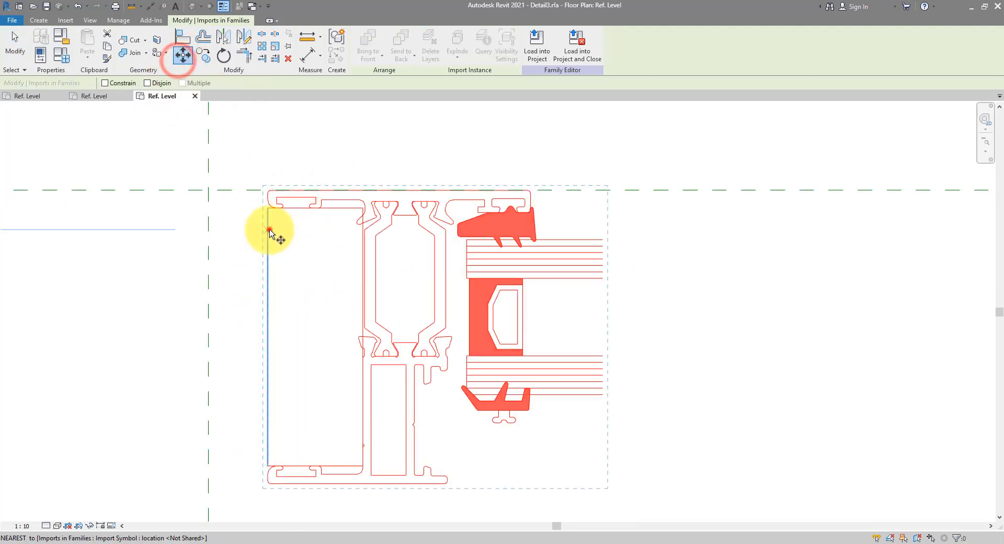
click(208, 230)
click(144, 262)
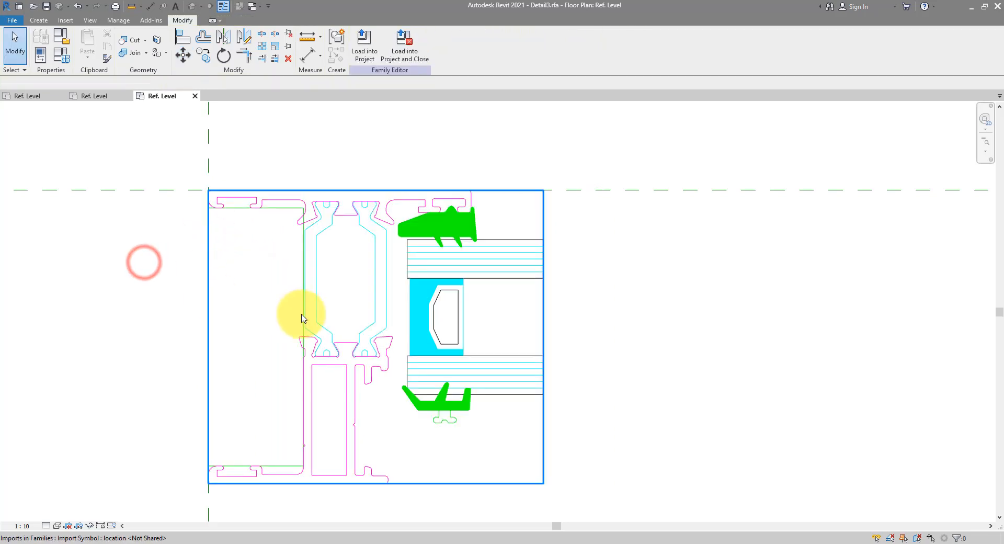
middle_drag(436, 314, 385, 291)
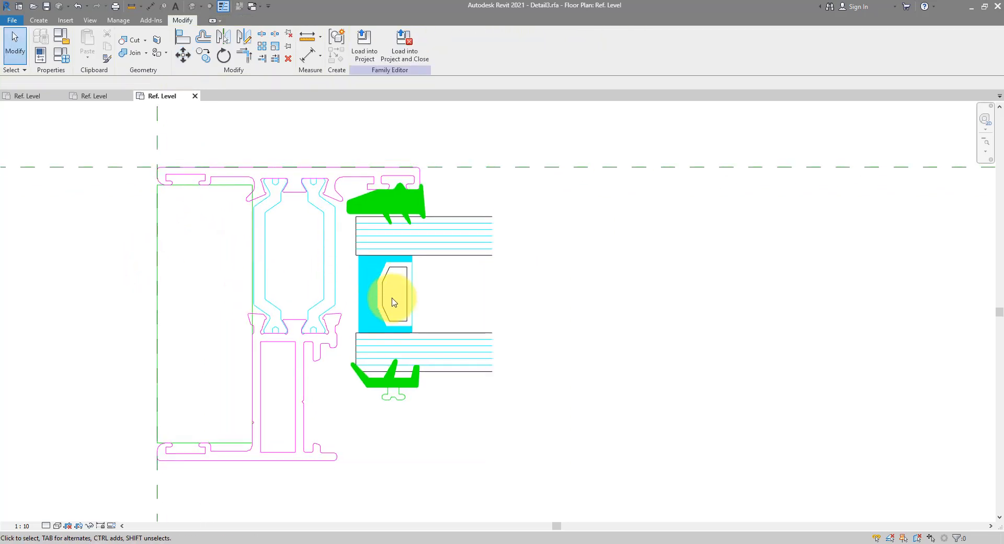
click(394, 302)
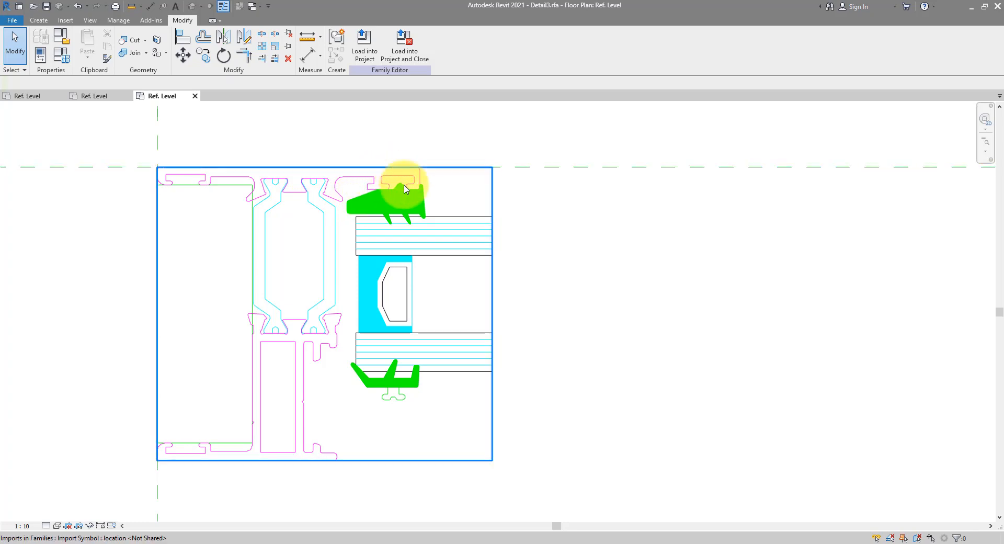
key(Escape)
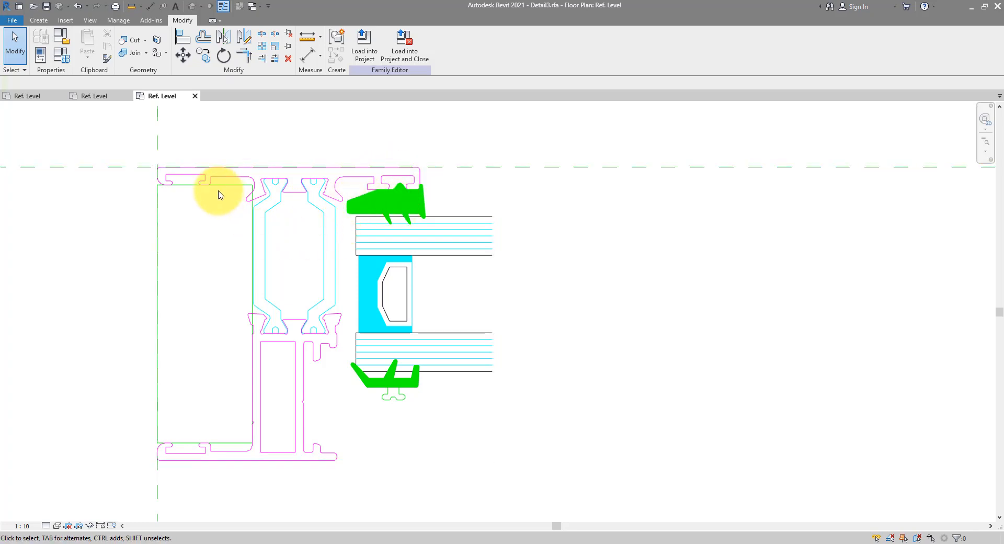
click(219, 195)
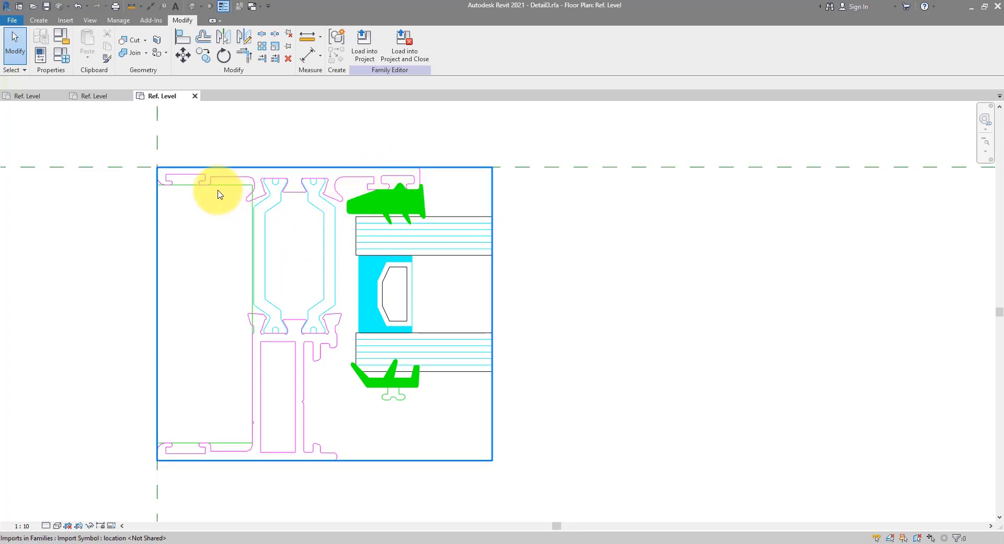
click(255, 181)
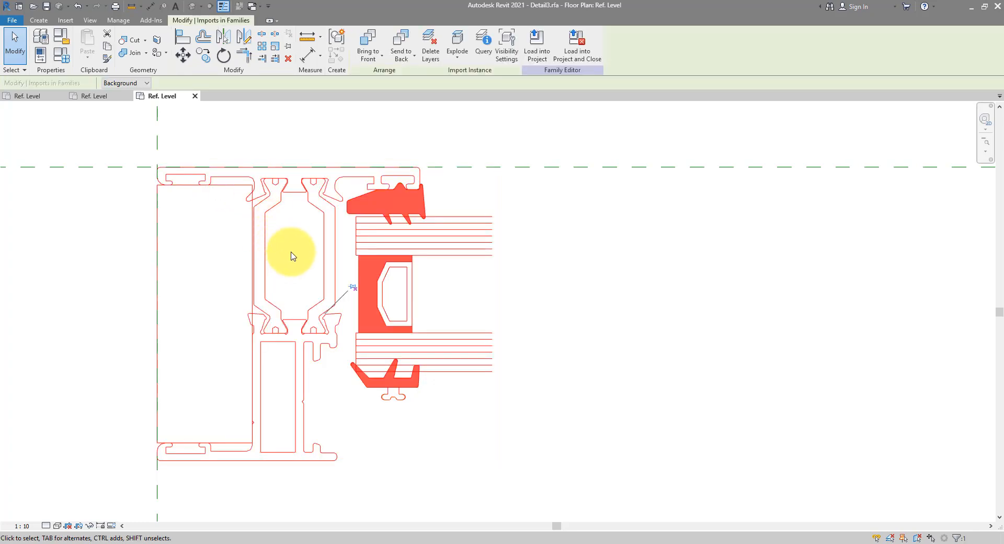
Trace the connected outline of the upper frame section as locked Detail Items lines by picking the imported edges as a chain.
click(38, 20)
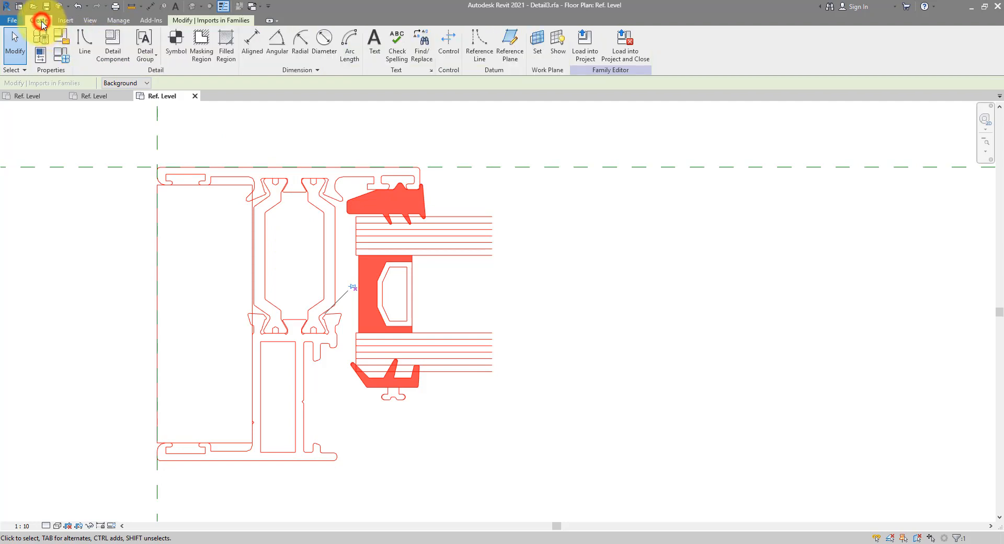
click(85, 55)
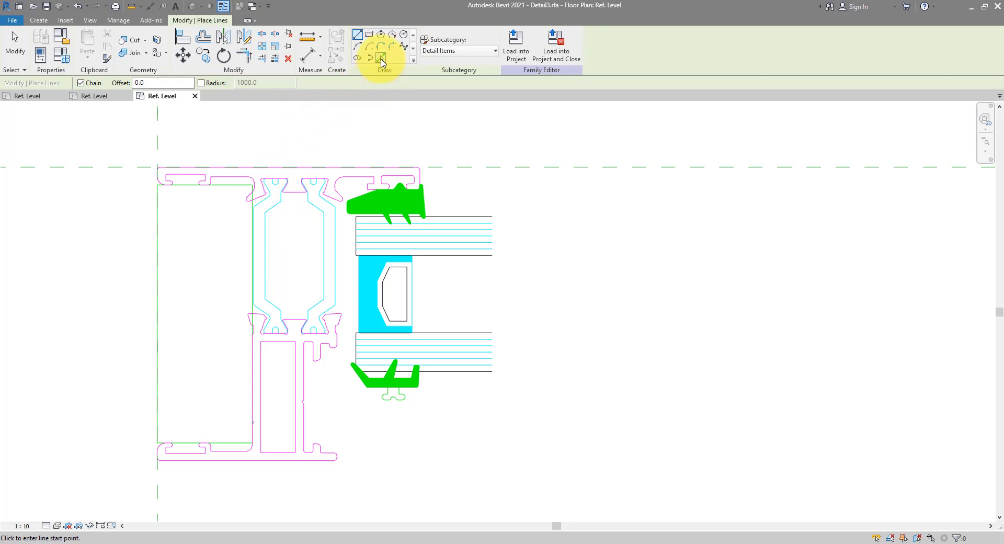
click(381, 58)
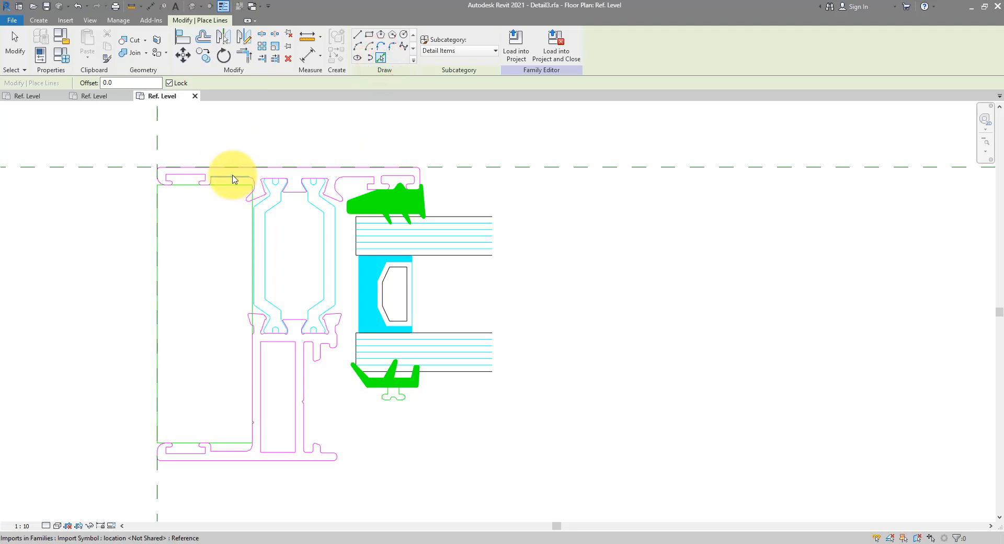
key(Tab)
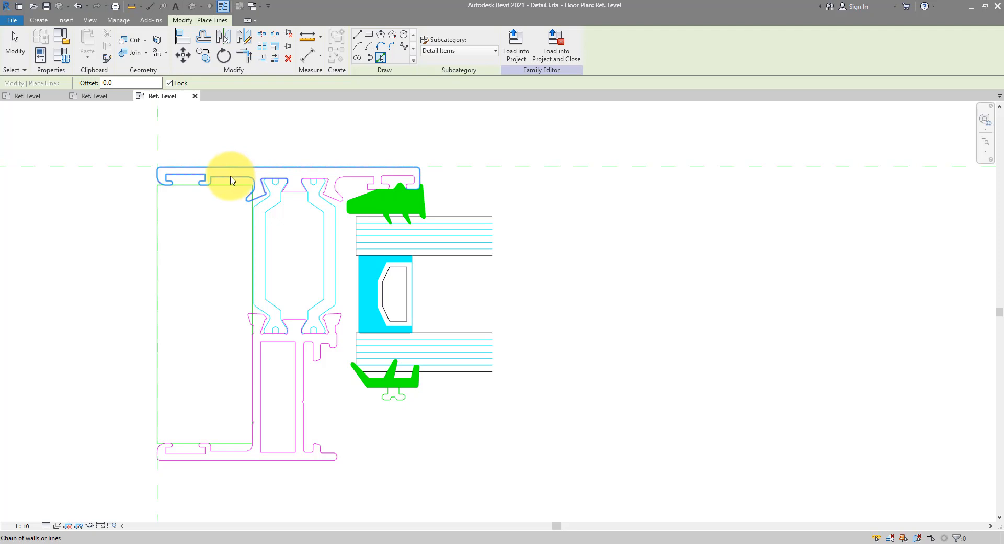
key(Tab)
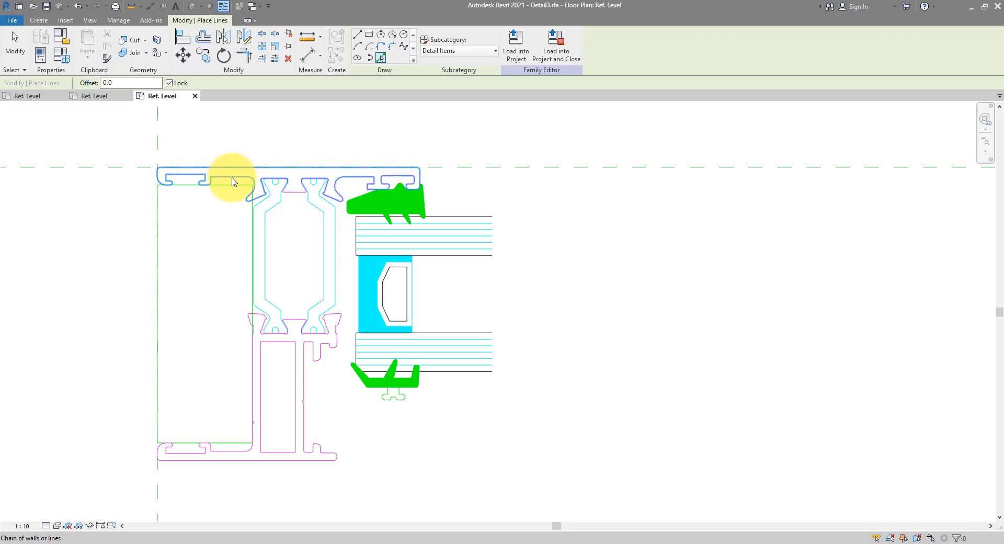
click(231, 177)
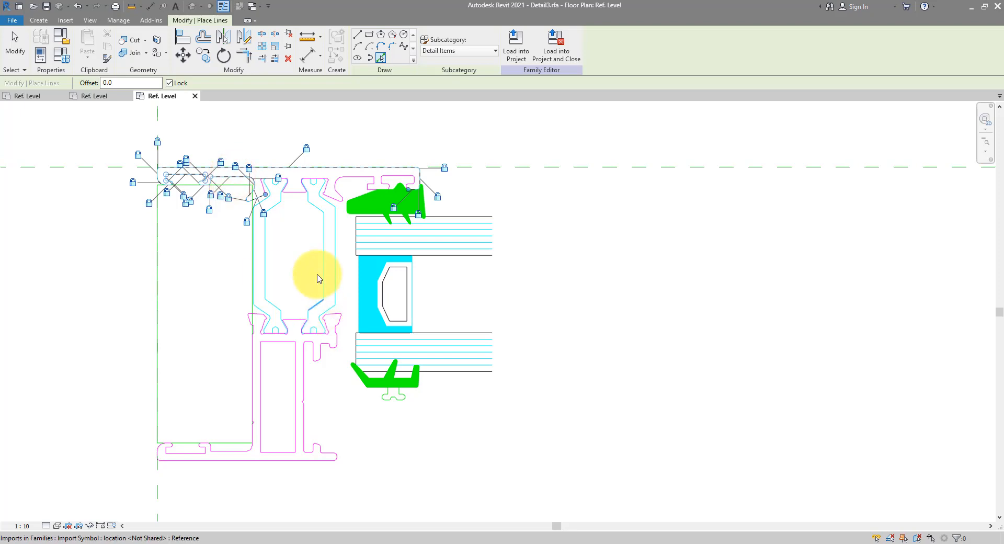
Examine the end of the traced outline at the upper gasket and the tiny corner segments around the gasket groove.
scroll(308, 195, up, 2)
middle_drag(308, 195, 412, 240)
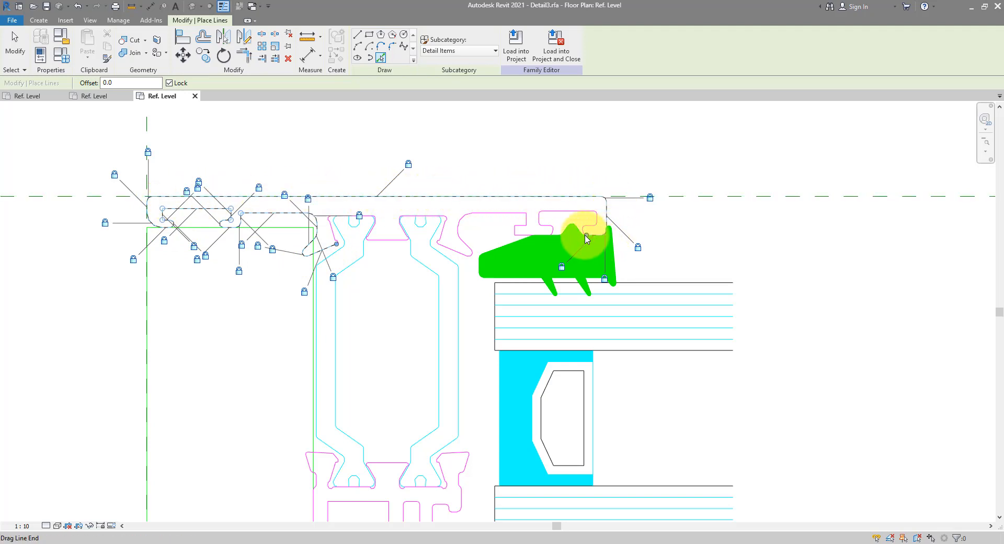
scroll(586, 239, up, 4)
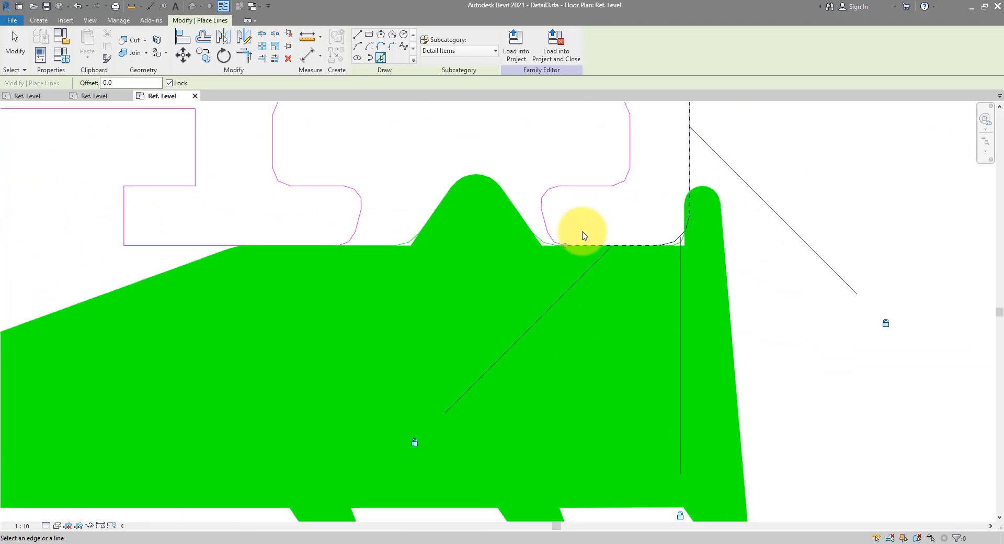
middle_drag(584, 236, 576, 266)
click(570, 263)
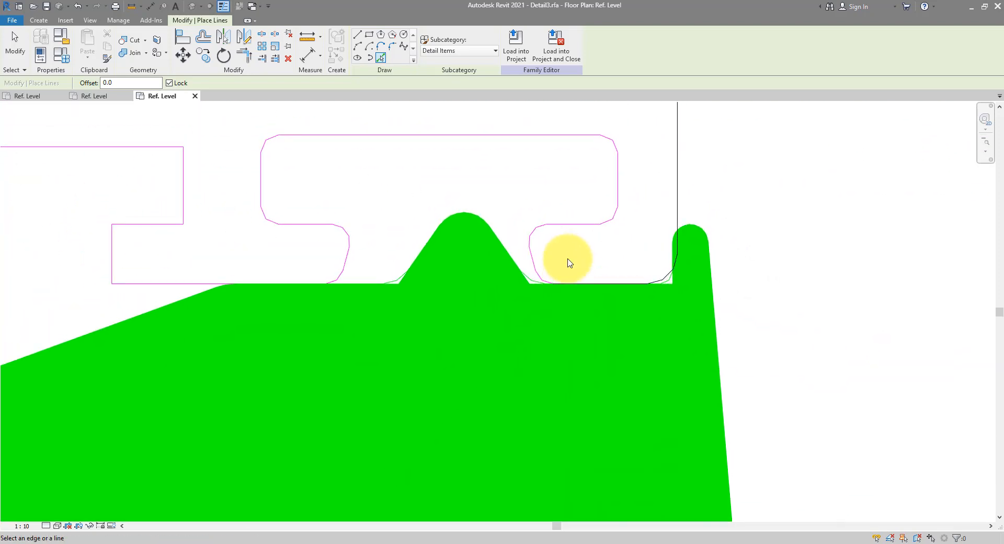
click(381, 58)
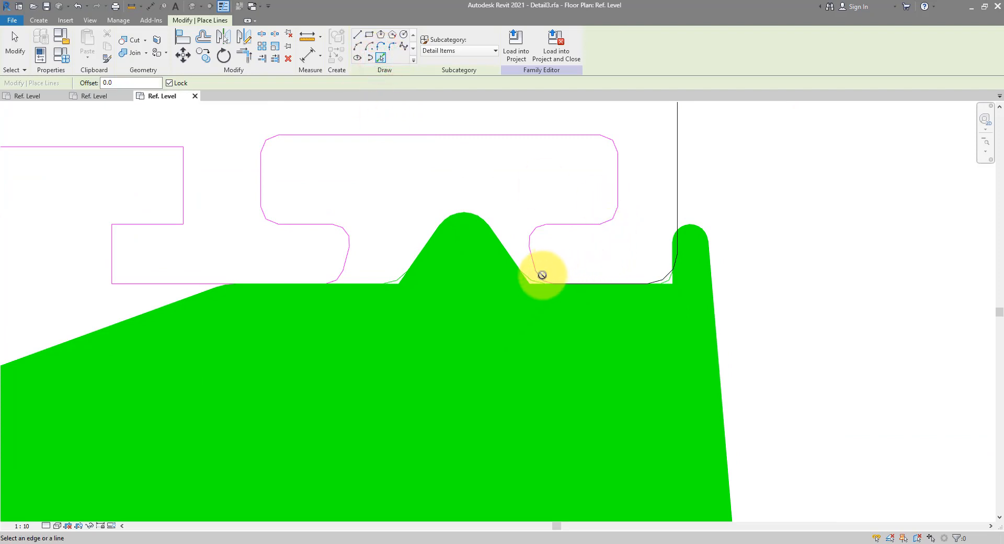
scroll(547, 274, up, 3)
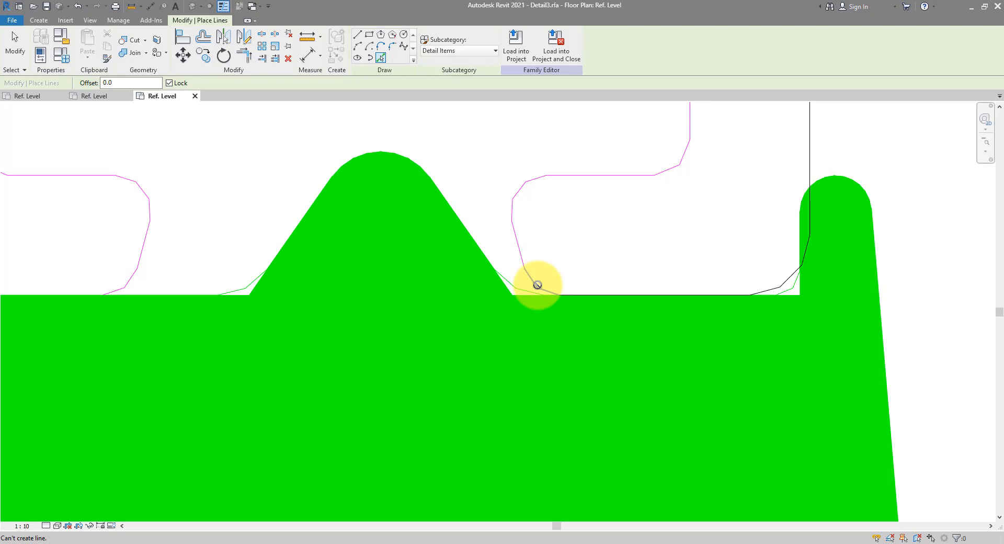
scroll(523, 218, down, 2)
middle_drag(510, 163, 601, 372)
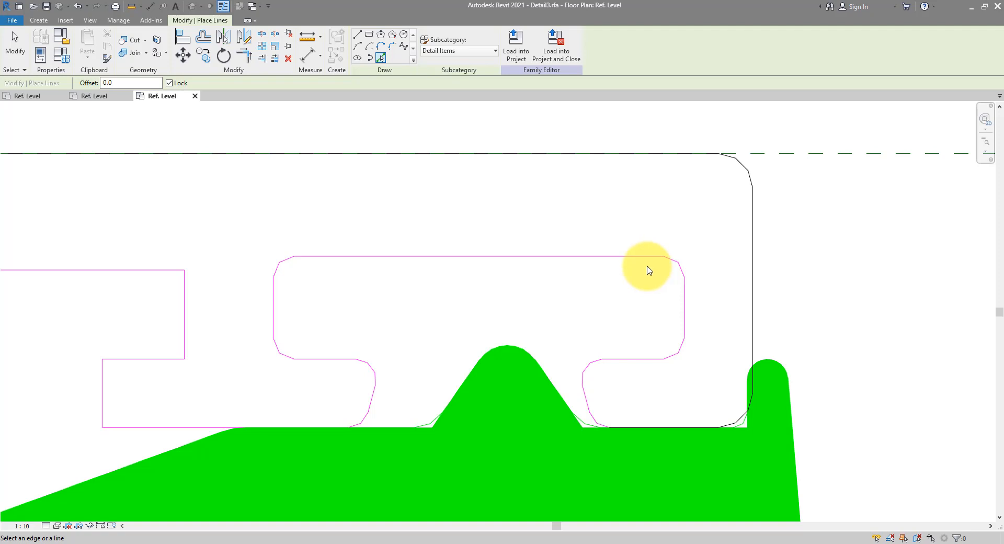
middle_drag(609, 353, 513, 294)
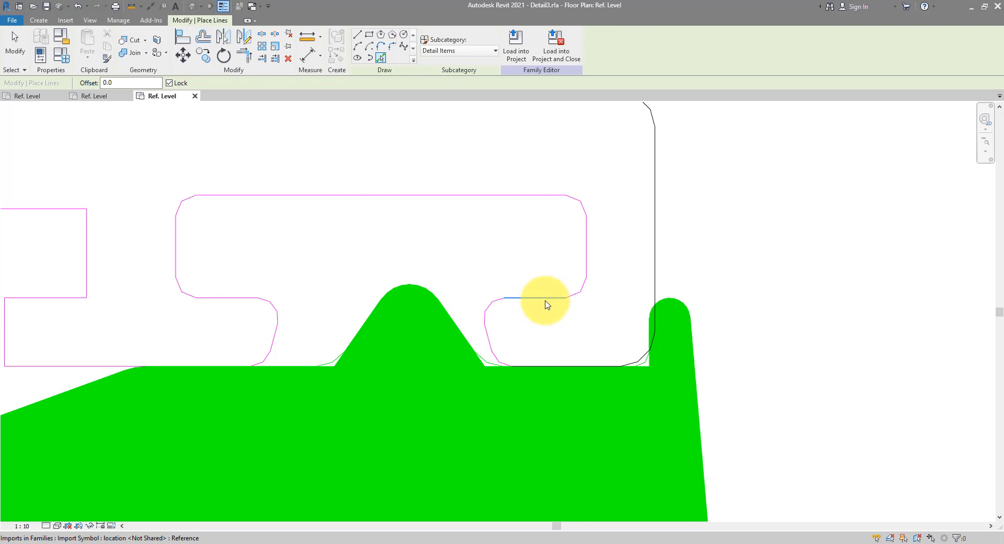
Trace the straight edges of the gasket groove and the adjoining hooked leg of the upper frame section with locked picked lines.
key(Tab)
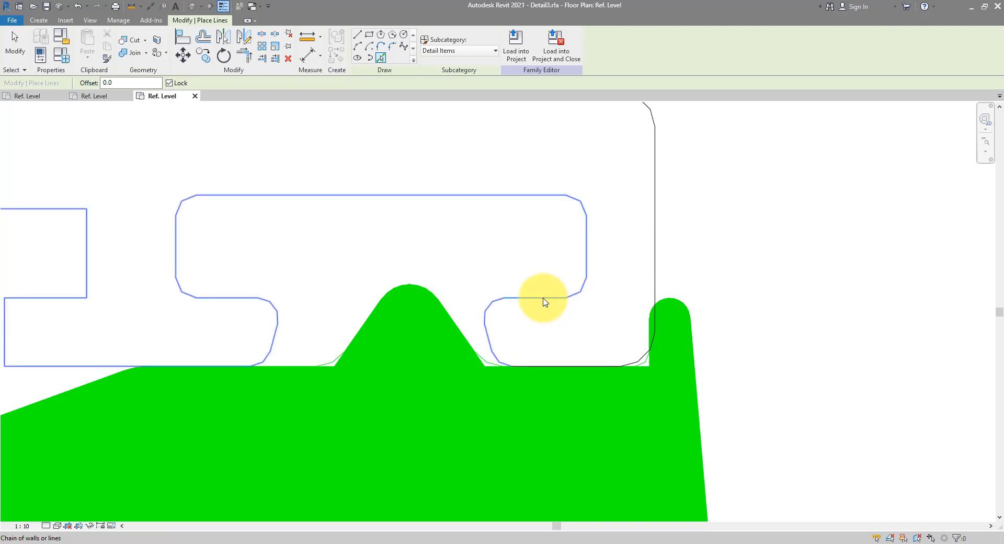
click(543, 297)
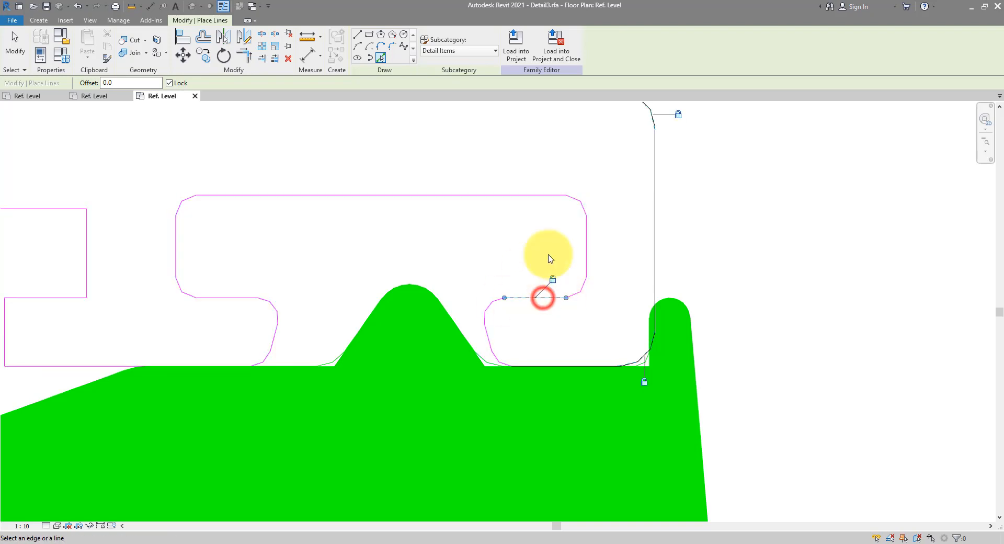
click(232, 298)
scroll(260, 361, down, 3)
middle_drag(350, 384, 526, 358)
key(Tab)
click(525, 357)
Trace the remaining edges around the thermal-break seats and the web between them with locked lines, and finish line placement.
click(456, 326)
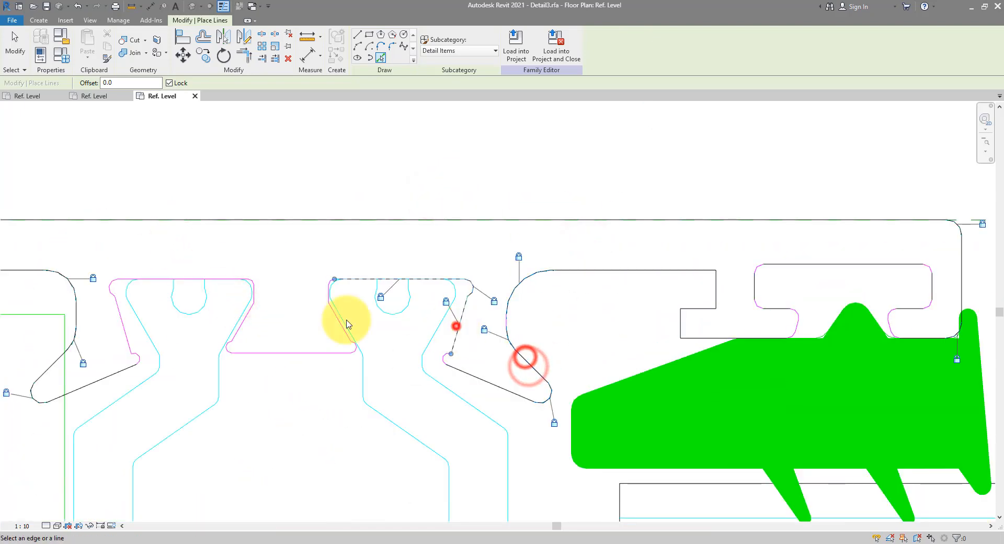
middle_drag(345, 324, 455, 308)
click(445, 307)
click(403, 339)
scroll(466, 336, down, 3)
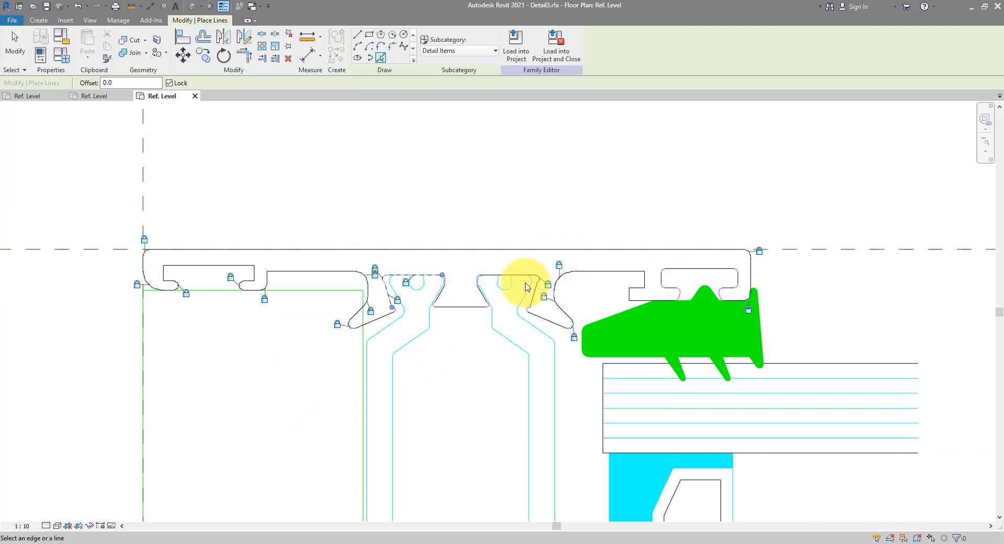
key(Escape)
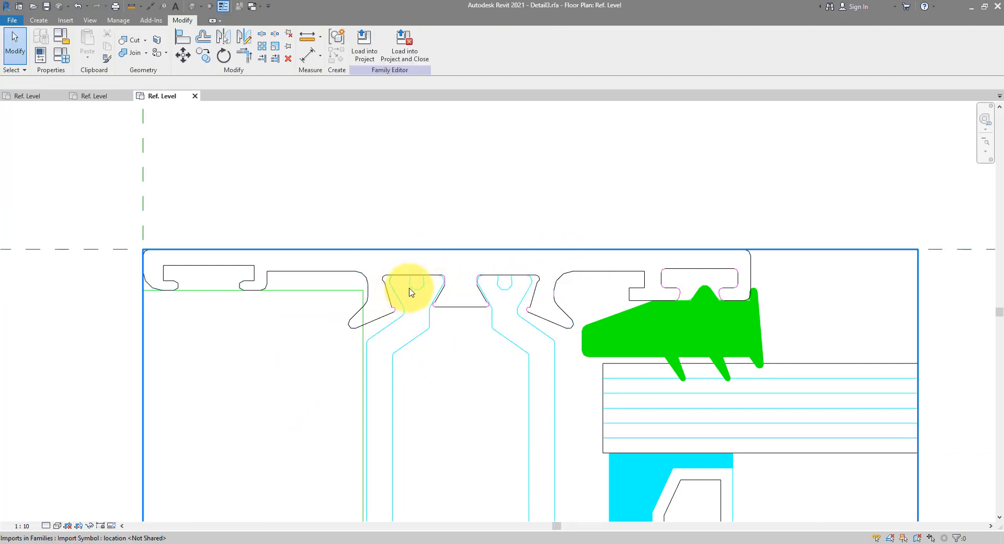
Temporarily hide the imported drawing in the view and close in on the gaps between the traced lines.
click(409, 291)
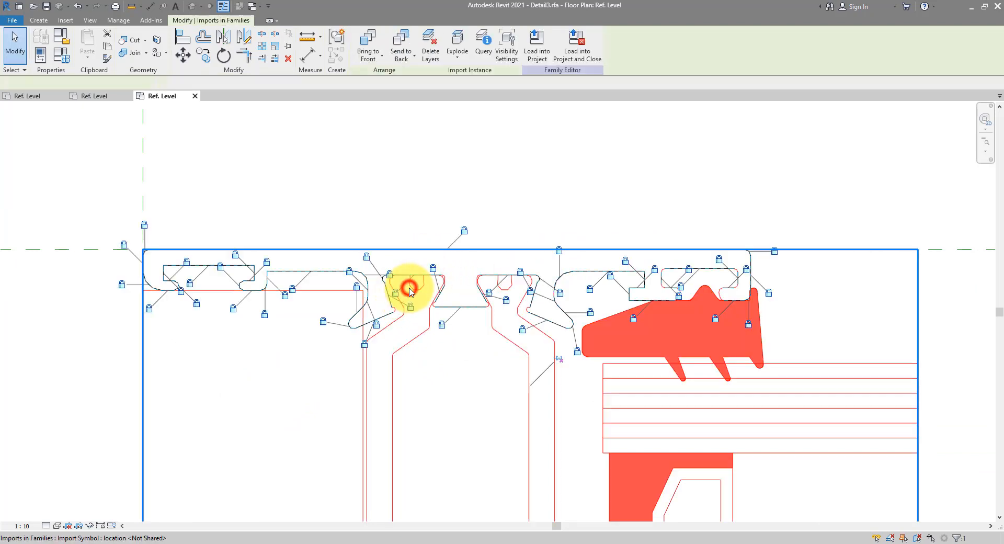
click(90, 525)
click(114, 499)
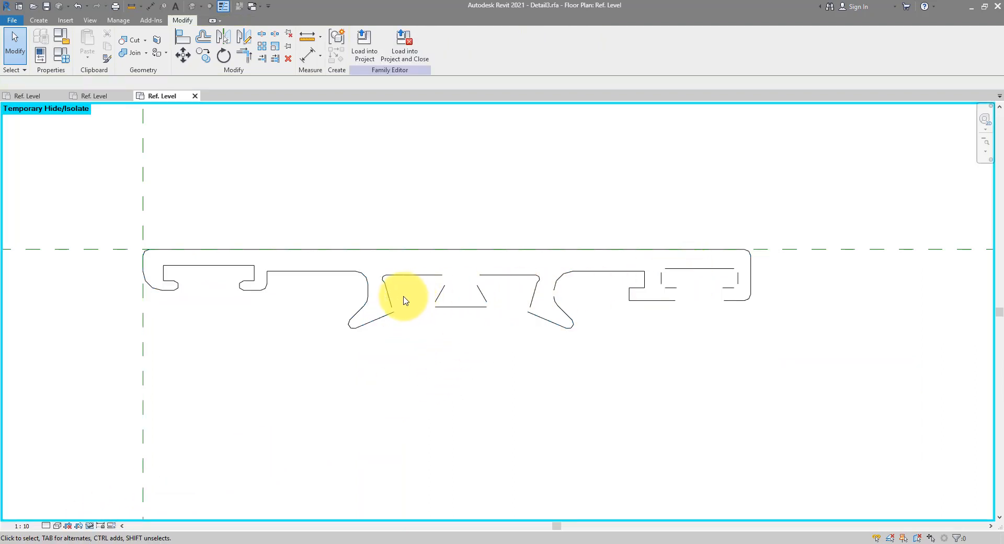
middle_drag(406, 298, 399, 313)
middle_drag(479, 318, 444, 340)
scroll(413, 315, up, 2)
scroll(415, 318, up, 1)
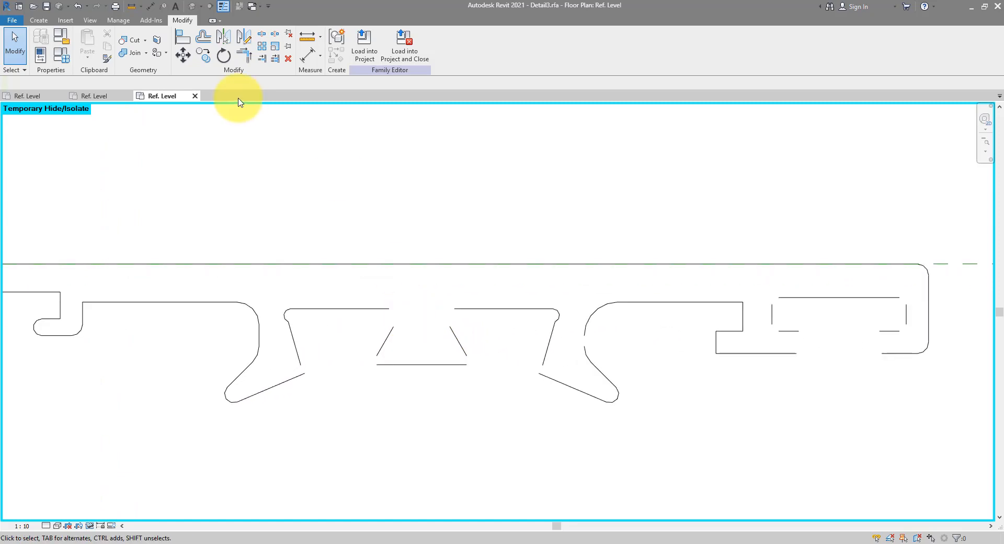
Trim the slanted seat edges to meet the inner edges of the two hooked legs beside the thermal-break seats.
click(244, 56)
click(295, 351)
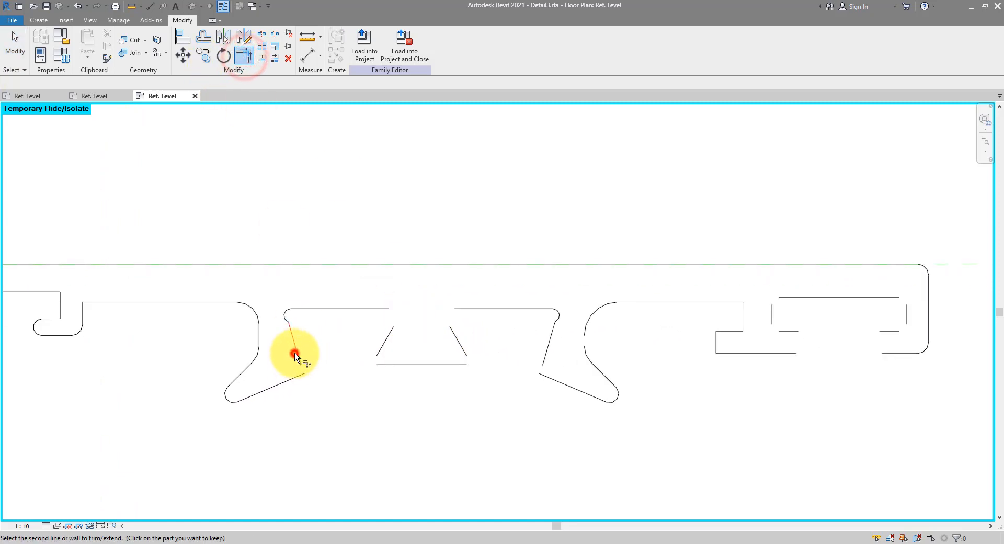
click(293, 377)
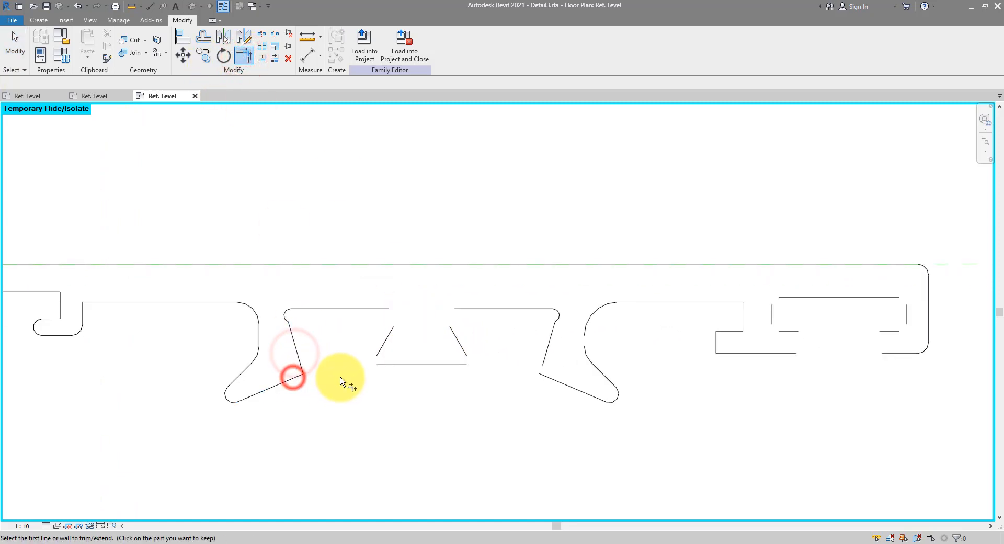
click(546, 355)
click(547, 378)
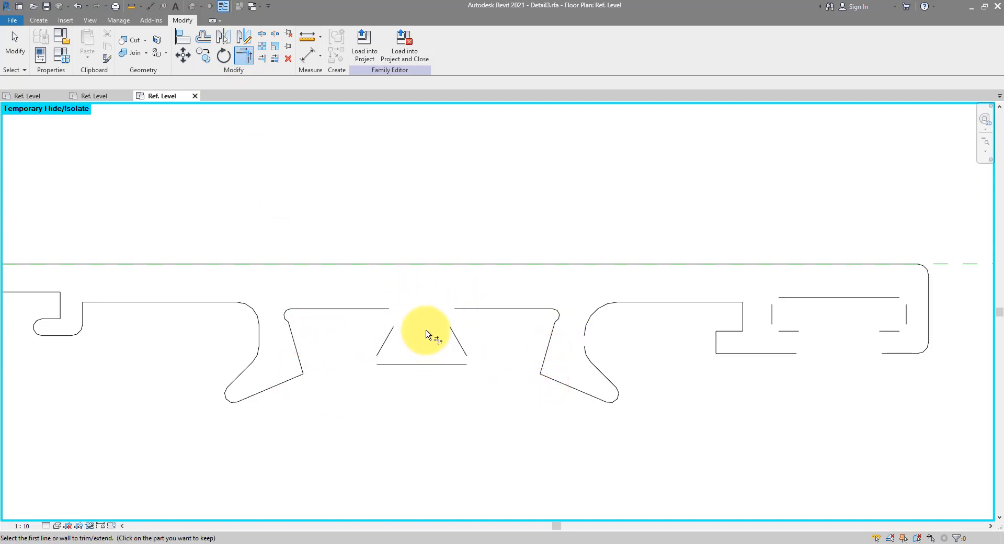
key(Escape)
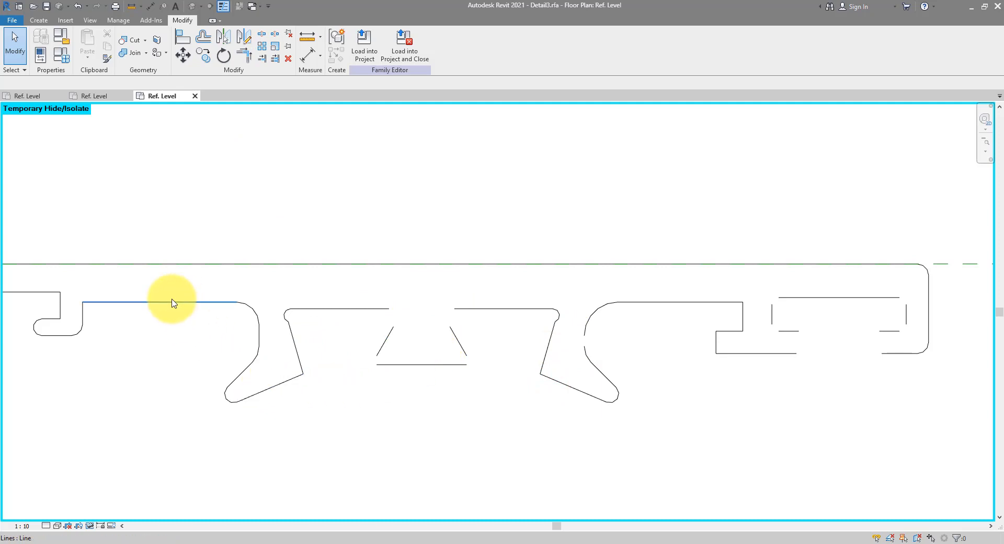
Turn off thin-line display and set the view scale to 1:2.
click(224, 7)
scroll(540, 280, down, 3)
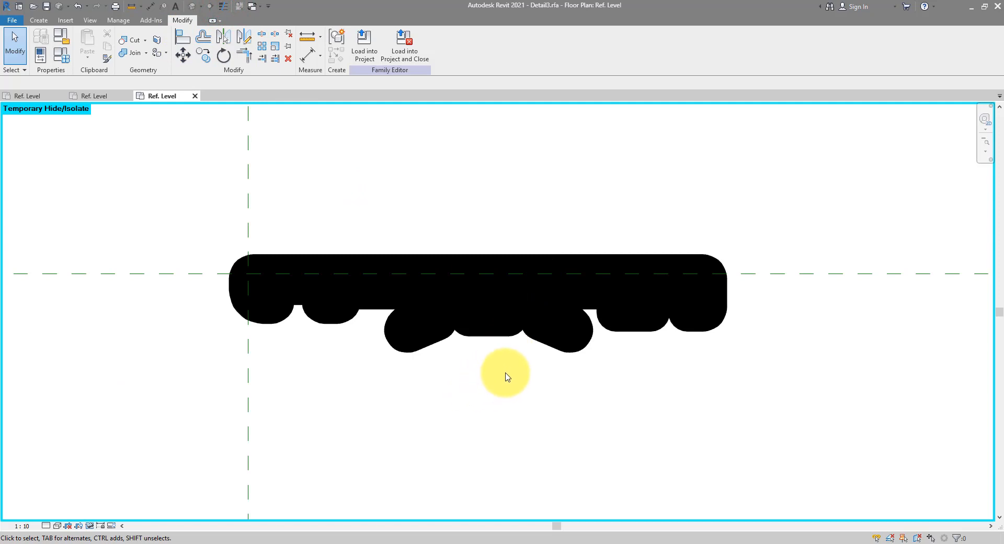
click(22, 526)
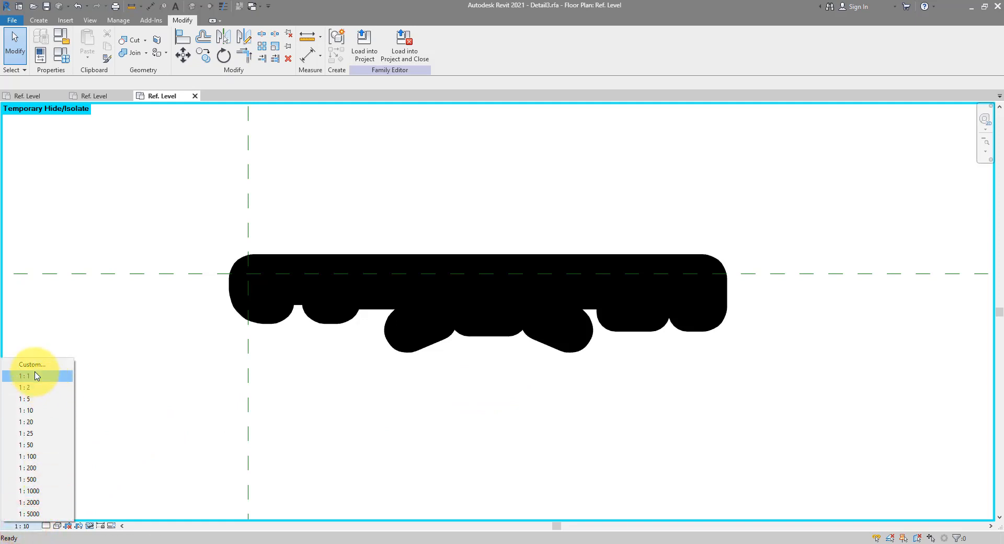
click(37, 387)
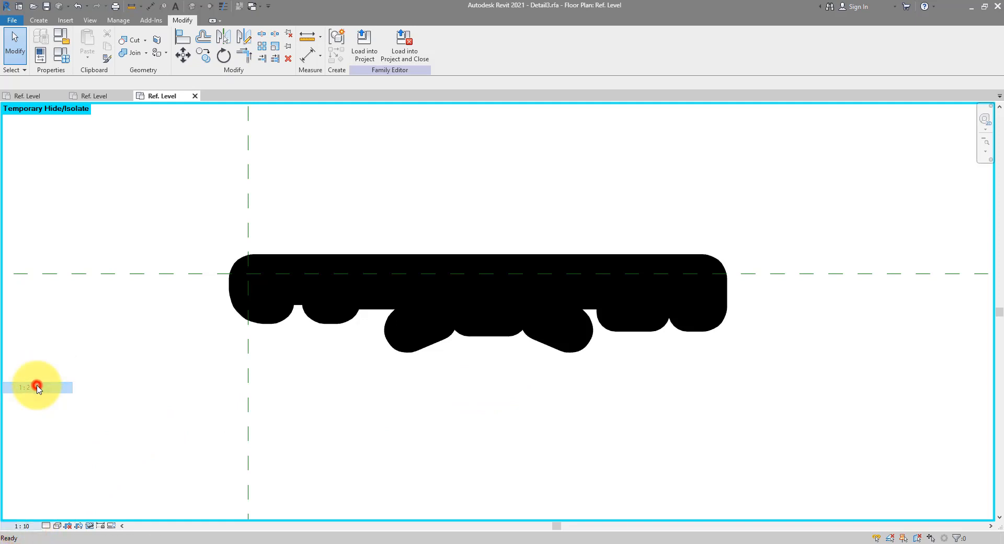
scroll(501, 334, up, 3)
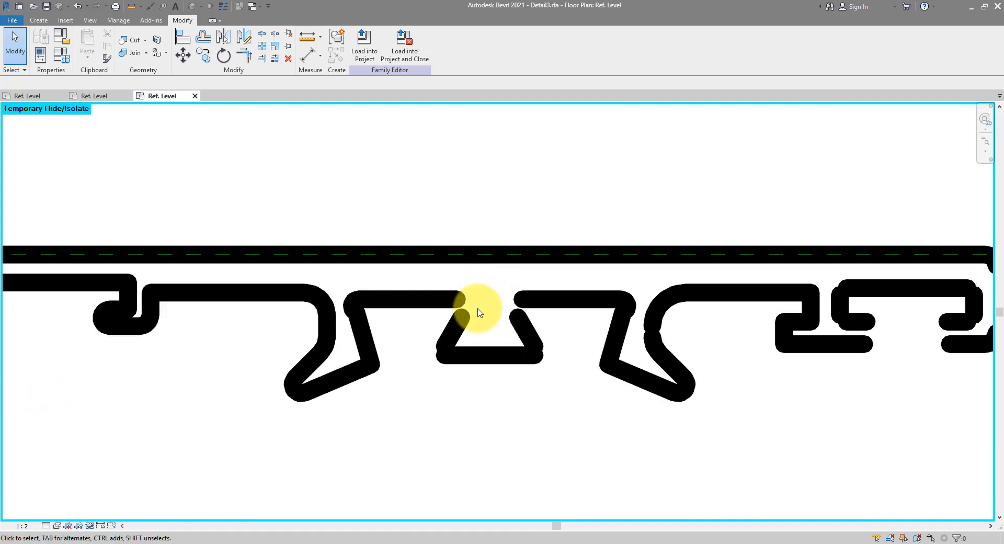
Trim the lines of the dovetail web between the thermal-break seats so its upper and lower corners meet.
key(t)
key(r)
click(455, 322)
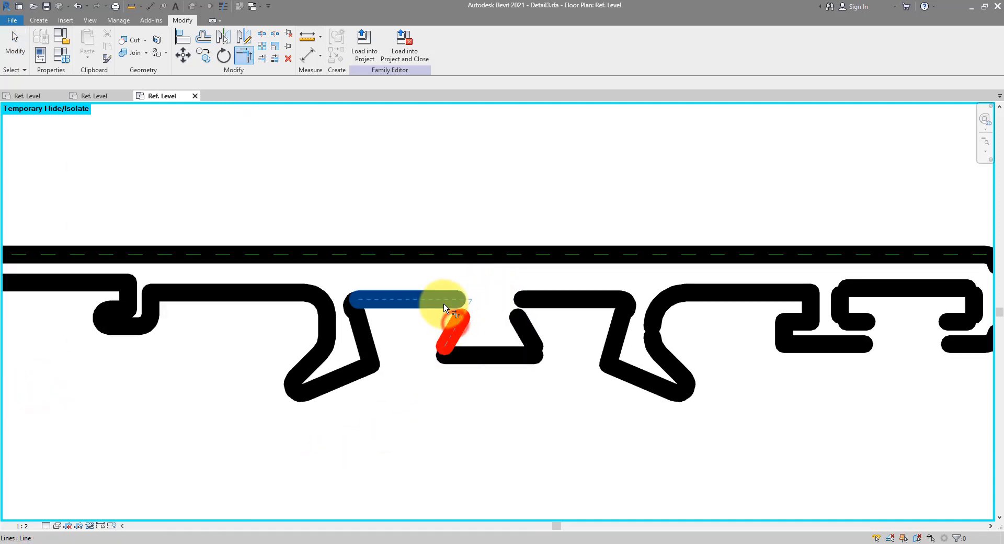
click(443, 303)
click(518, 322)
click(535, 299)
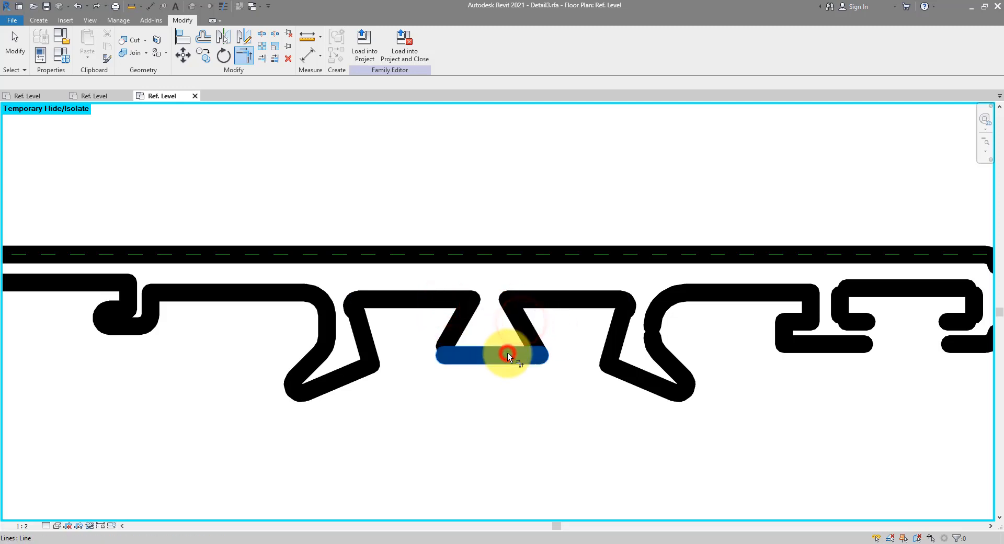
click(455, 330)
click(473, 359)
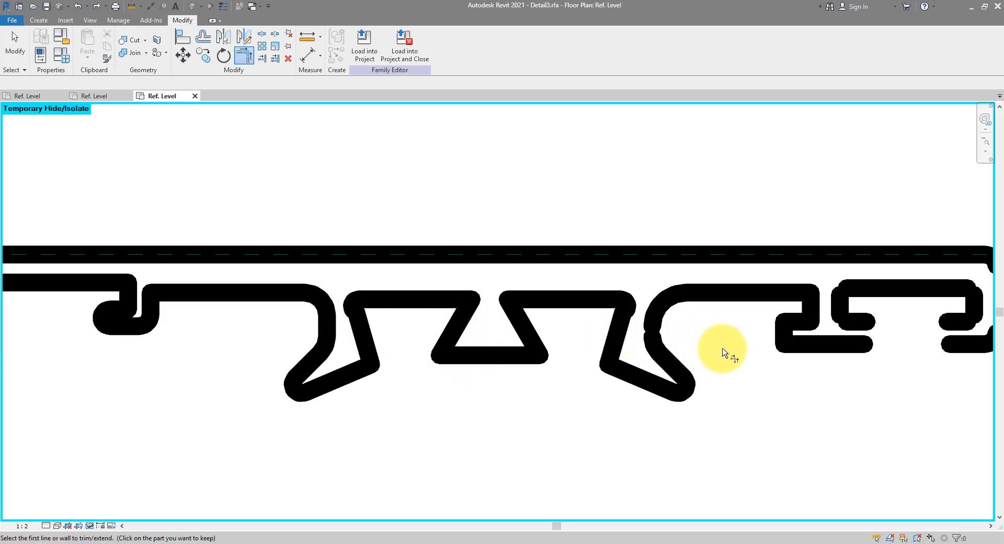
With thin lines back on, draw short closing lines at both lips of the gasket groove and trim the remaining open corners.
middle_drag(722, 348, 300, 349)
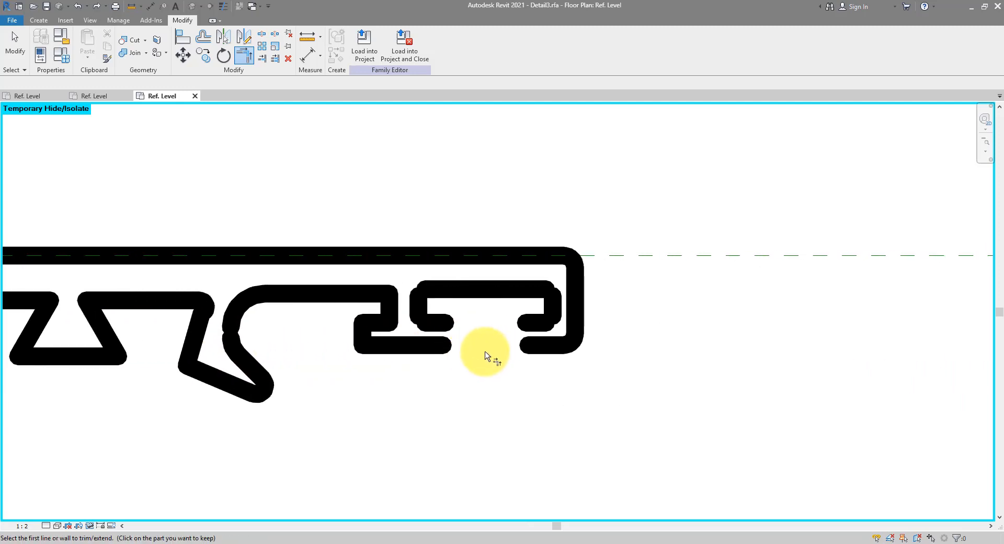
middle_drag(381, 386, 601, 382)
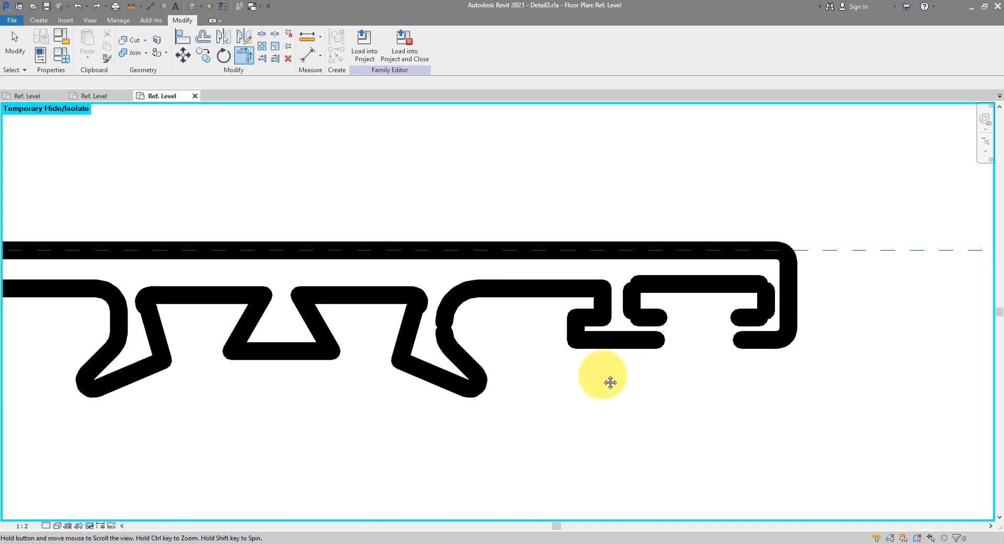
scroll(481, 280, down, 3)
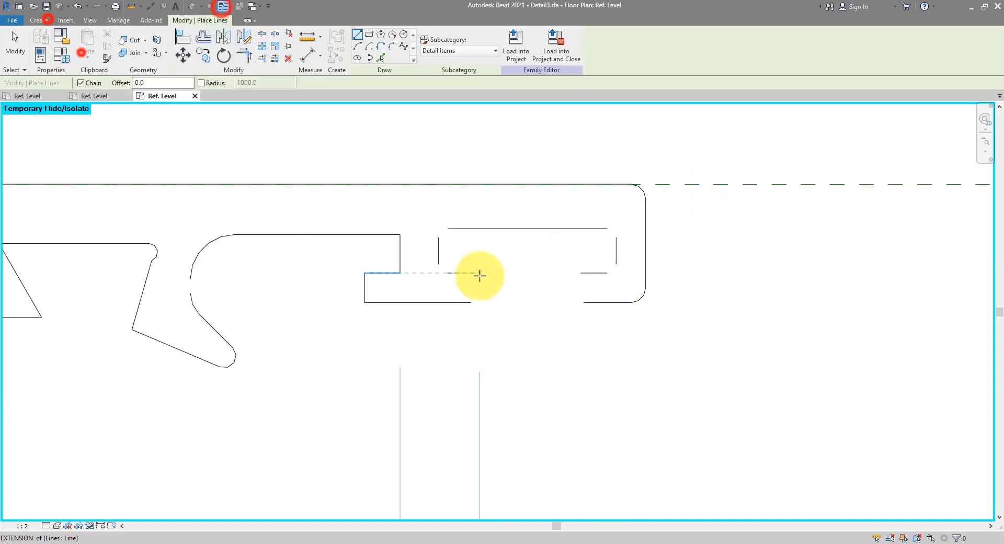
click(477, 273)
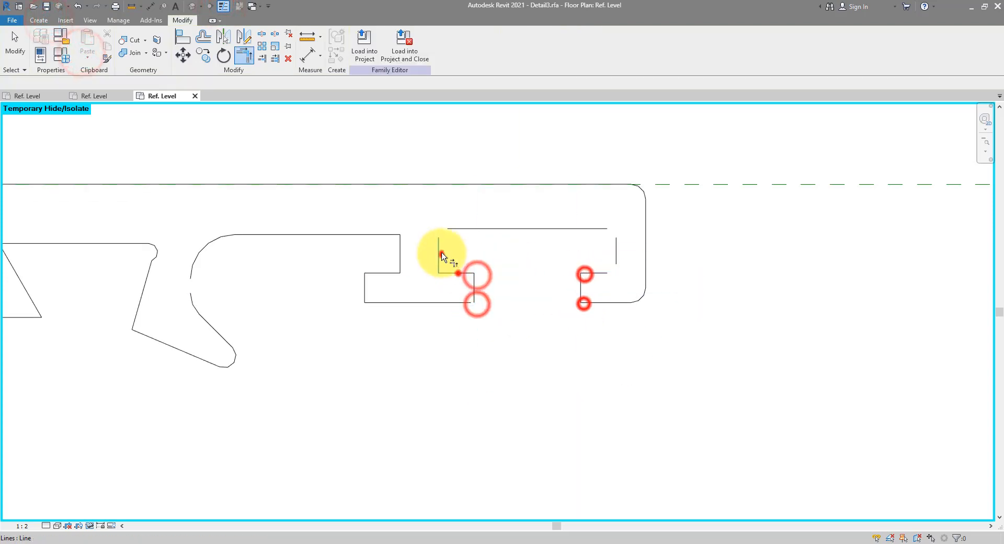
click(442, 256)
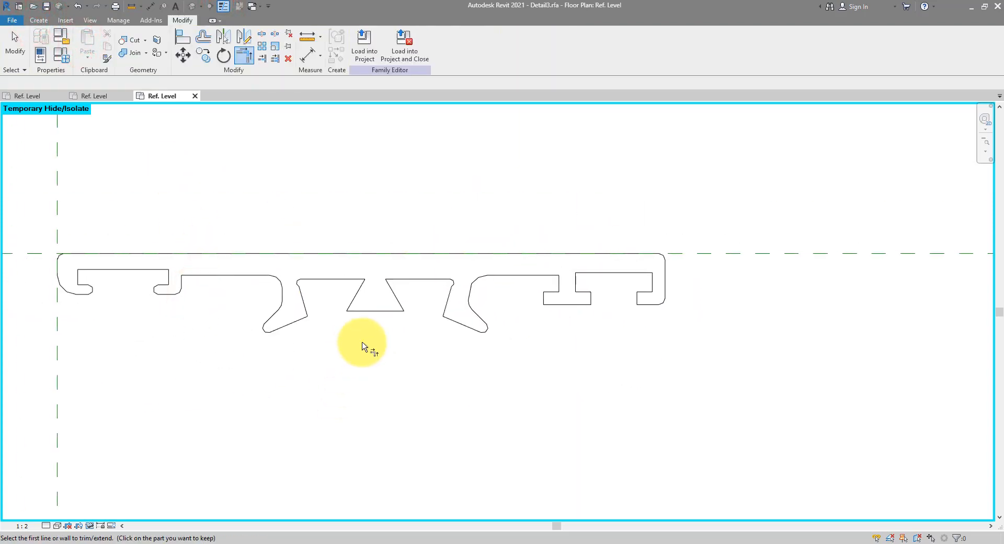
key(Escape)
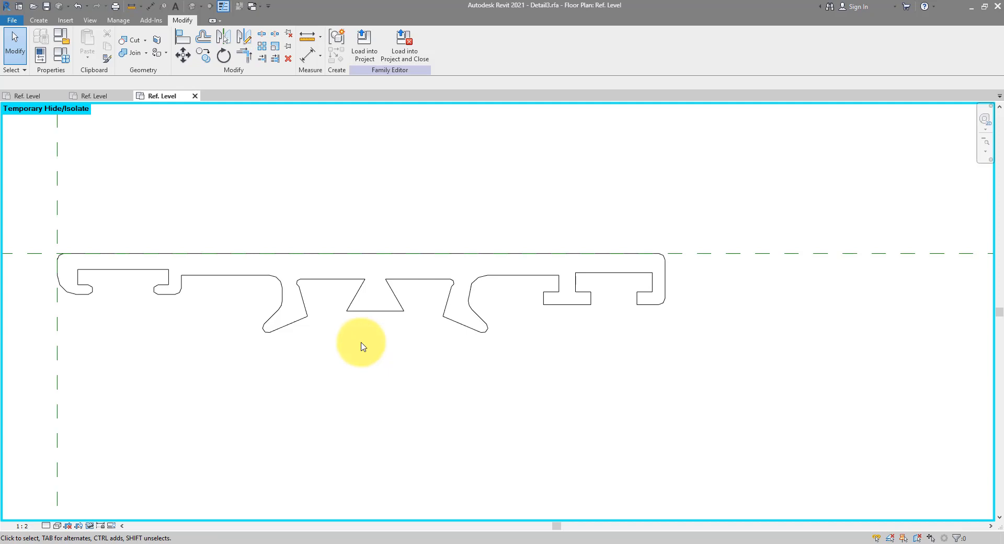
Check that the traced outline of the upper frame section selects as one continuous chain, and clear the selection.
key(Tab)
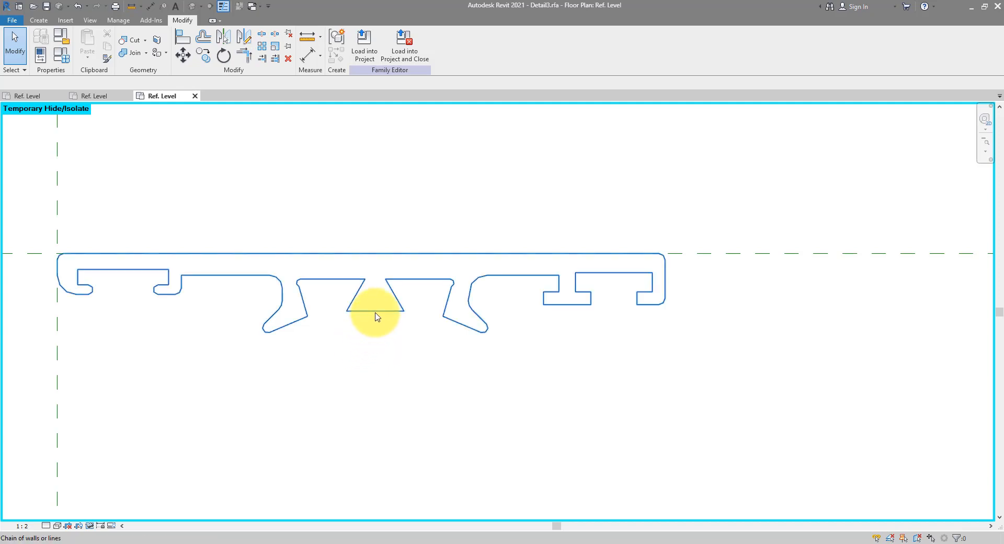
click(375, 314)
key(Escape)
Reset the temporary hide to bring back the imported drawing around the traced outline.
click(90, 525)
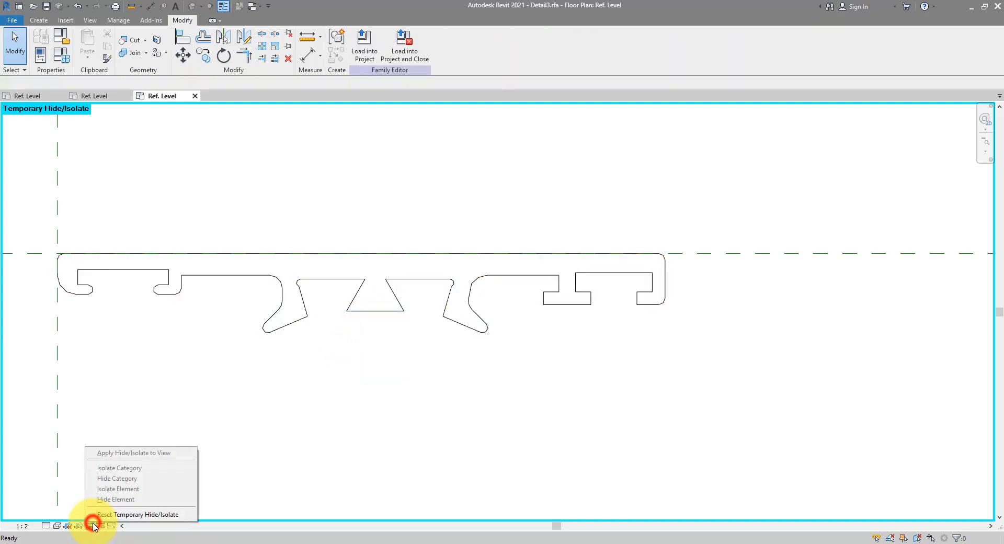
click(112, 516)
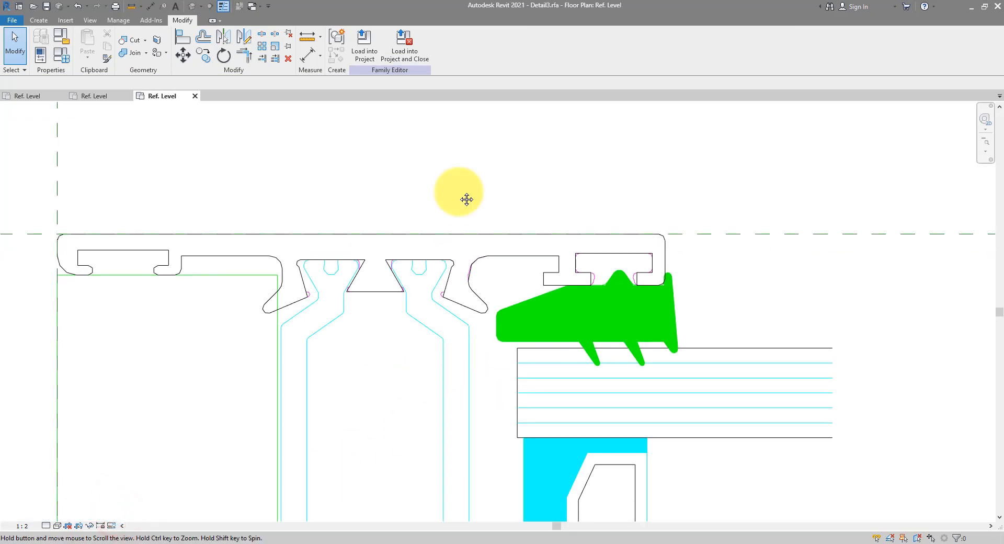
scroll(460, 173, down, 2)
scroll(460, 173, down, 2)
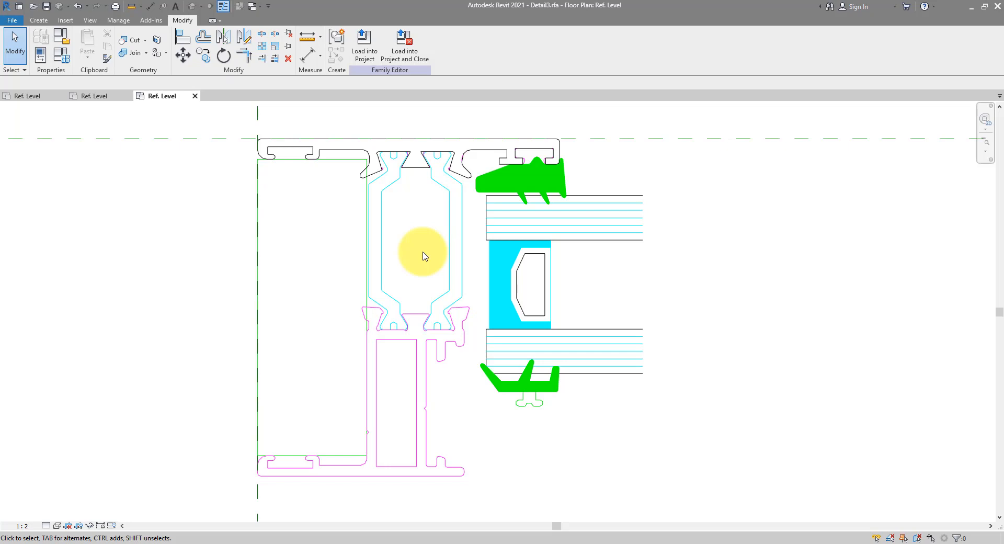
Open the family file Detail1.rfa, listing the folder with file details sorted by date modified.
click(33, 8)
click(606, 179)
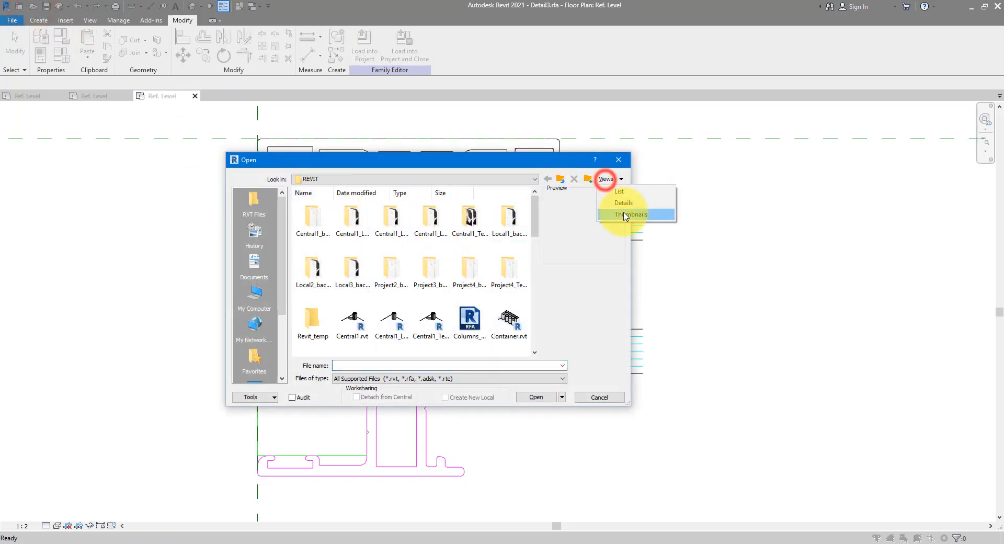
click(624, 202)
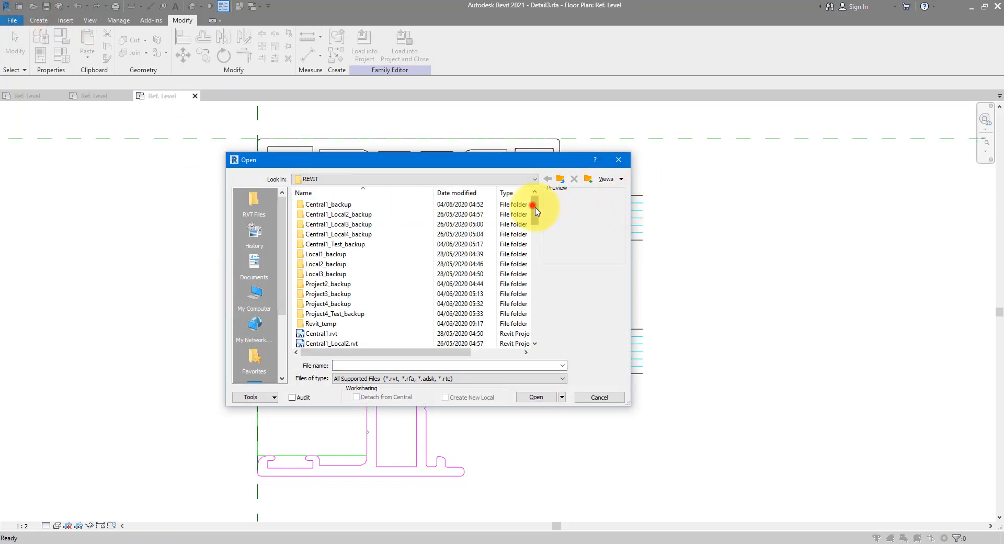
drag(535, 210, 538, 231)
click(460, 192)
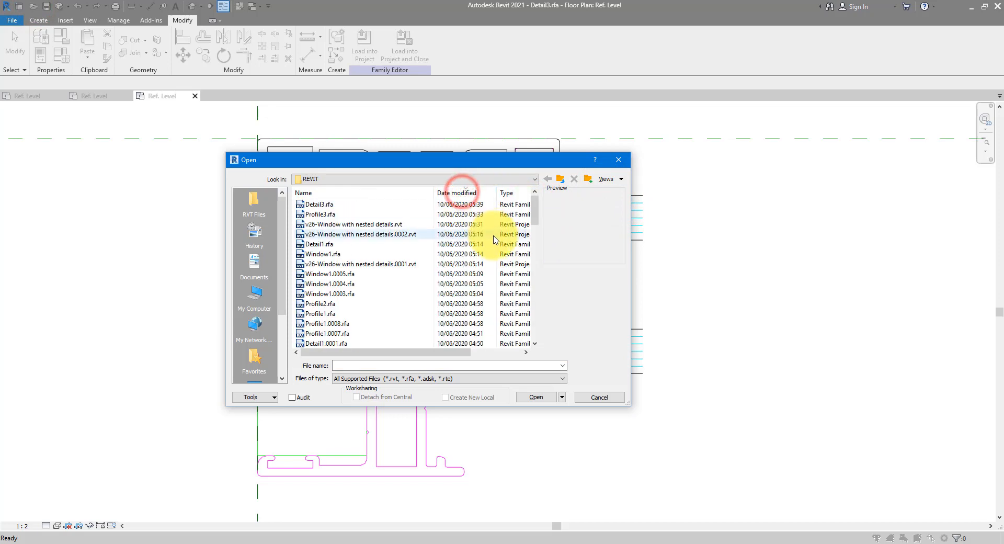
click(320, 243)
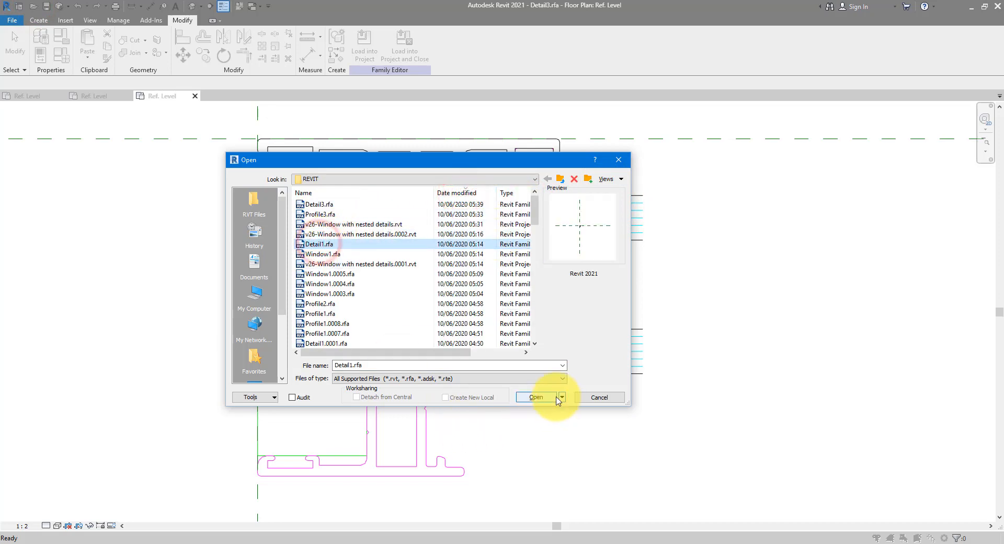
click(539, 398)
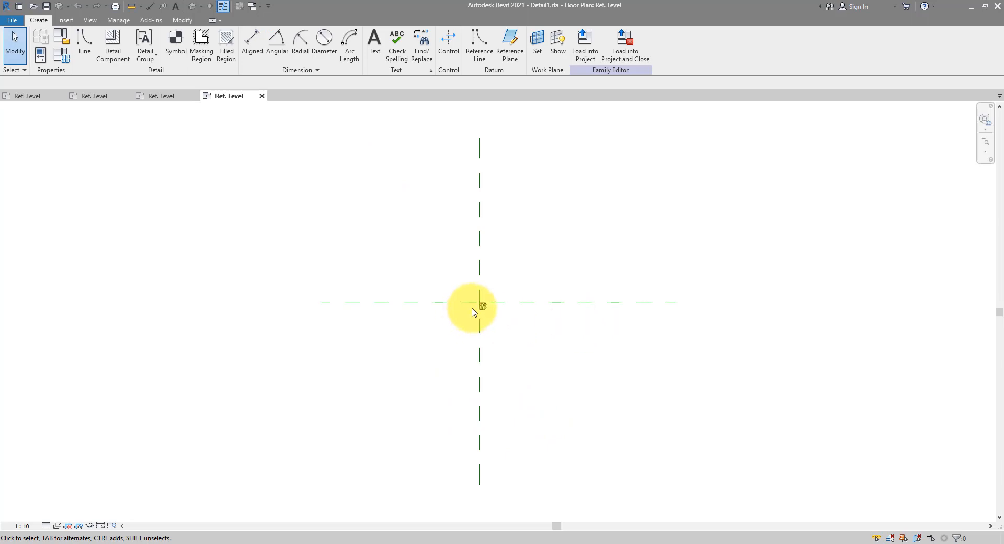
Examine the completed frame detail and the filled region in the cavity beside the thermal break.
scroll(473, 312, up, 10)
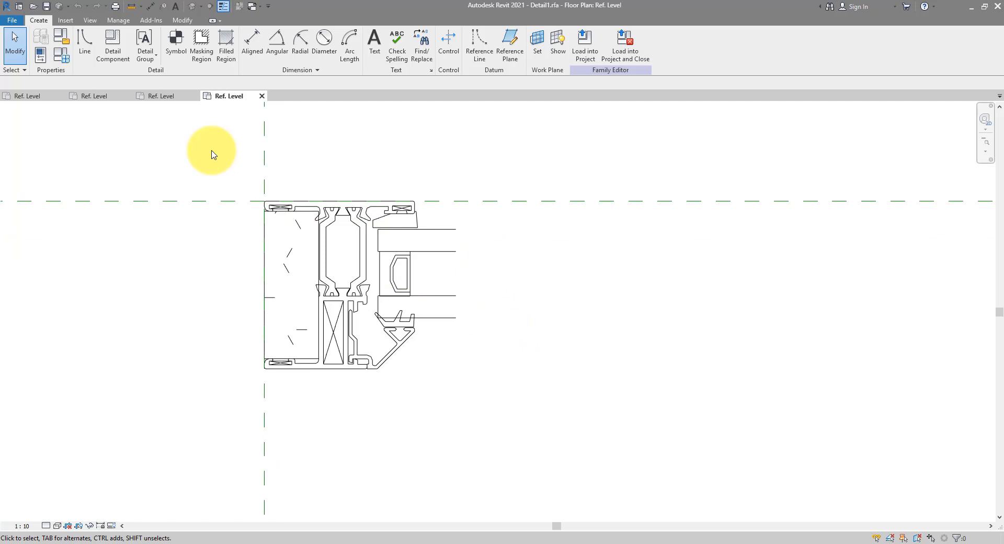
scroll(298, 242, up, 2)
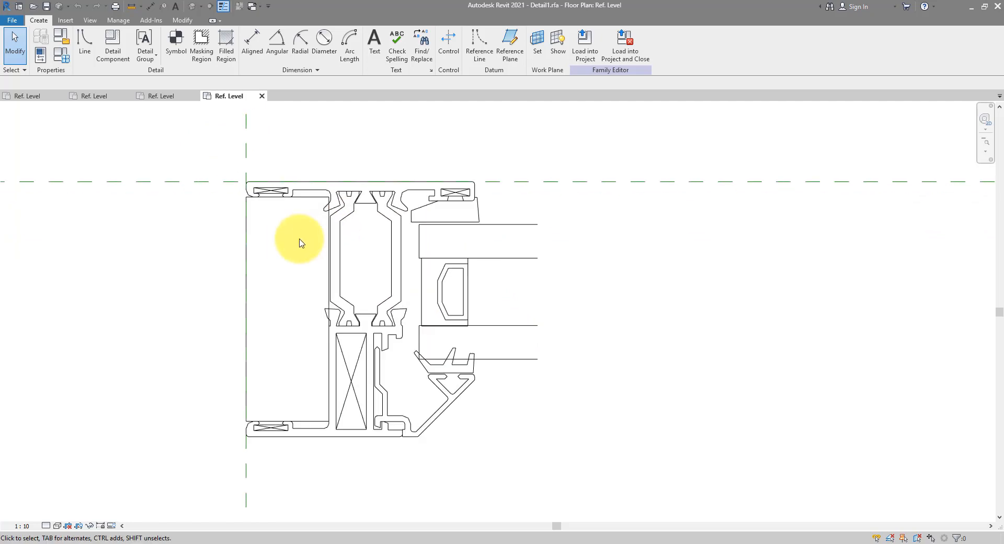
click(308, 205)
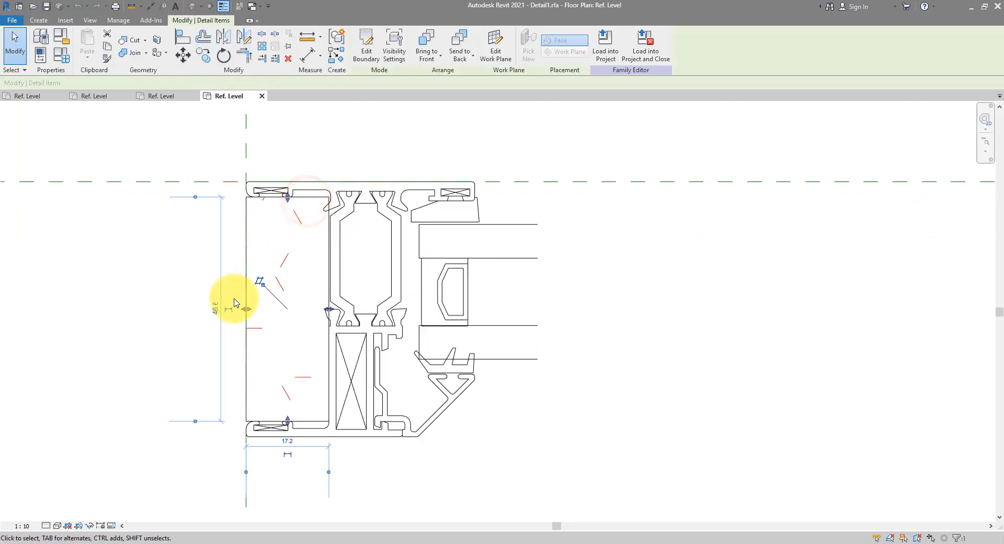
middle_drag(358, 313, 330, 322)
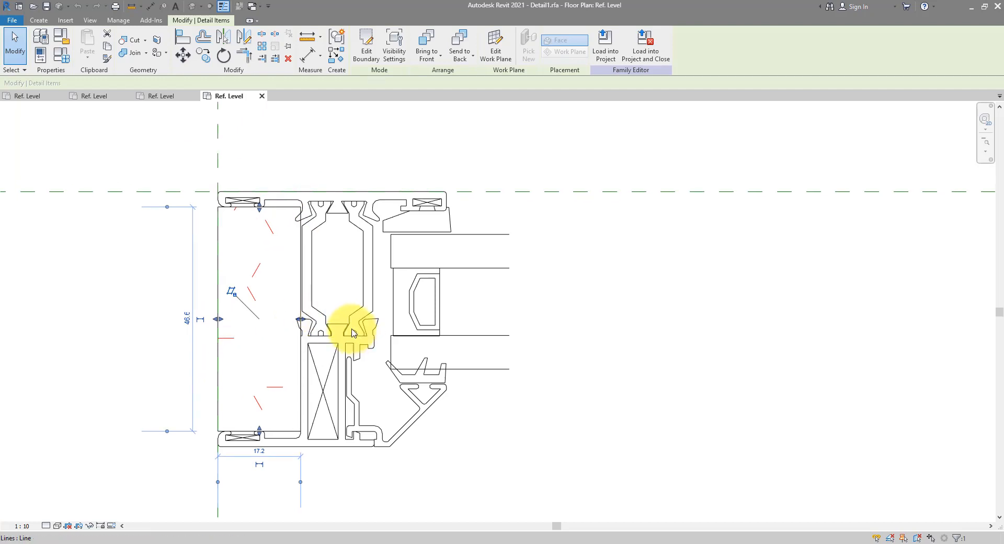
click(340, 300)
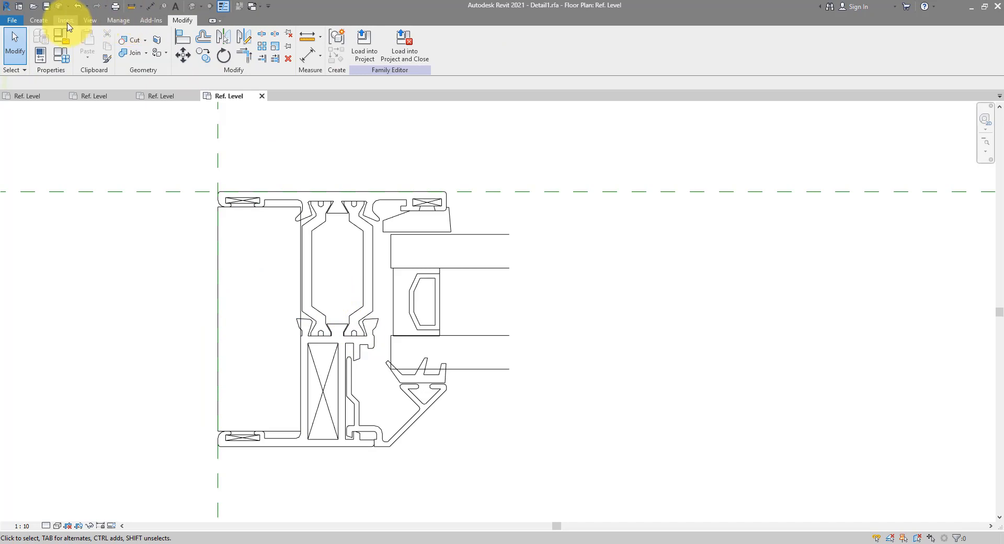
Start a filled region and sketch a rectangular boundary about 17.2 wide over the cavity between the upper and lower frame sections.
click(39, 24)
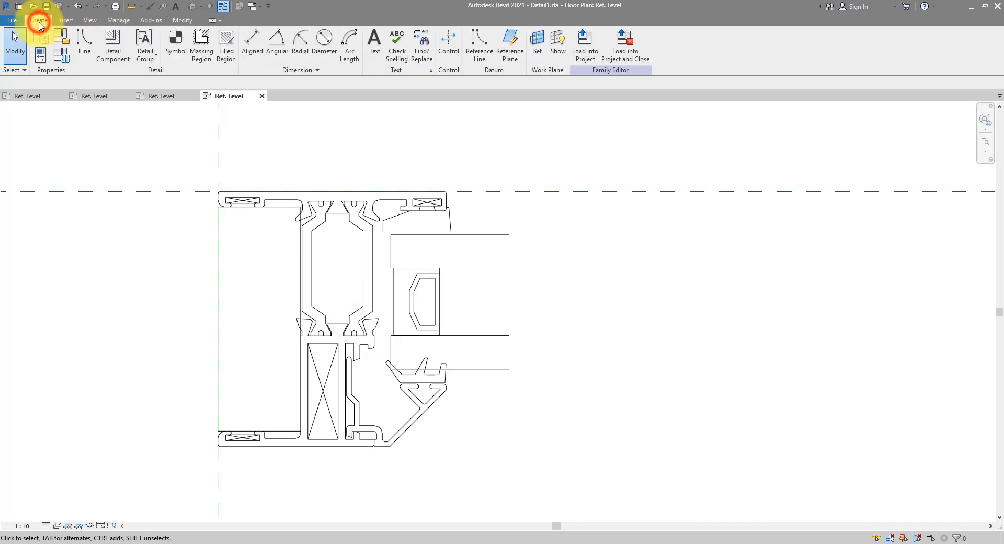
click(229, 56)
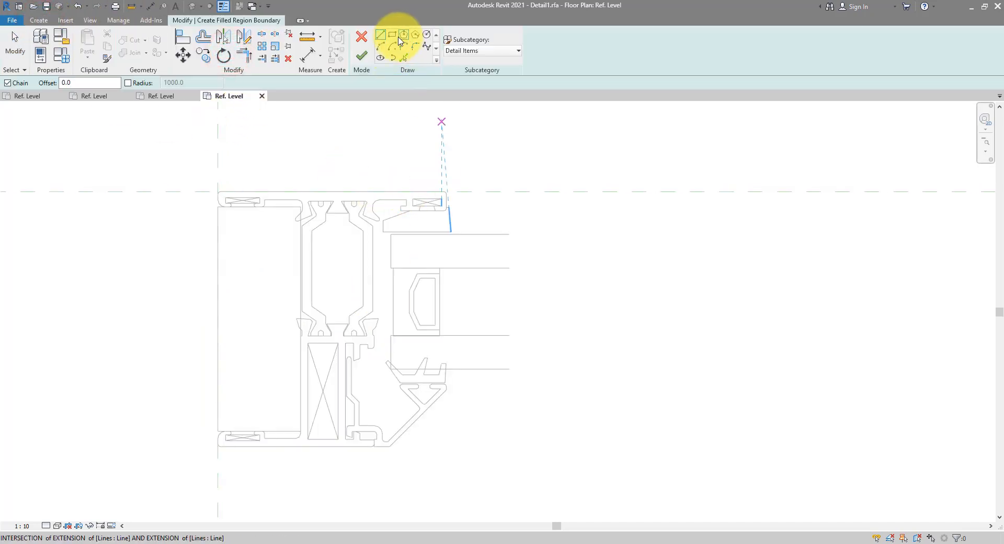
click(392, 35)
click(217, 208)
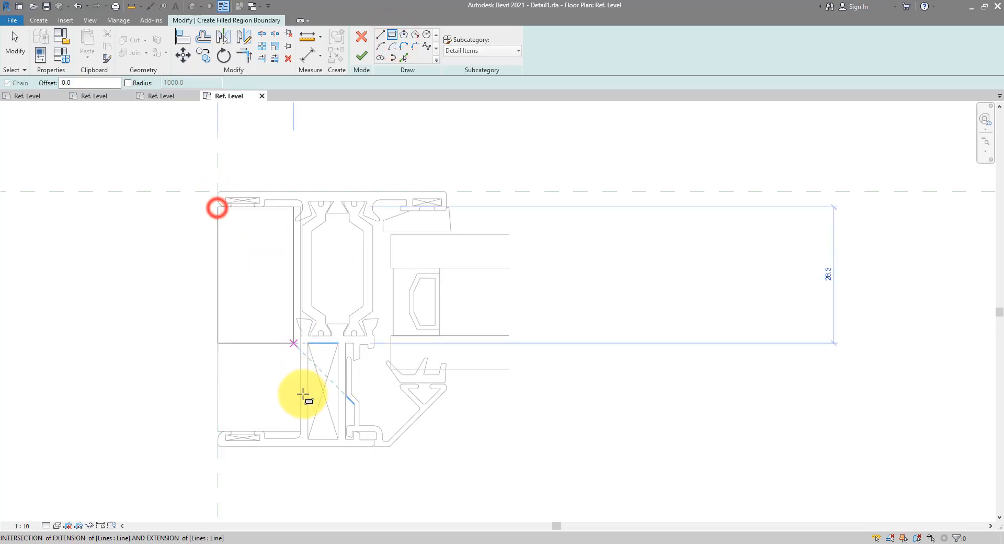
scroll(300, 413, up, 3)
click(312, 435)
scroll(247, 392, down, 4)
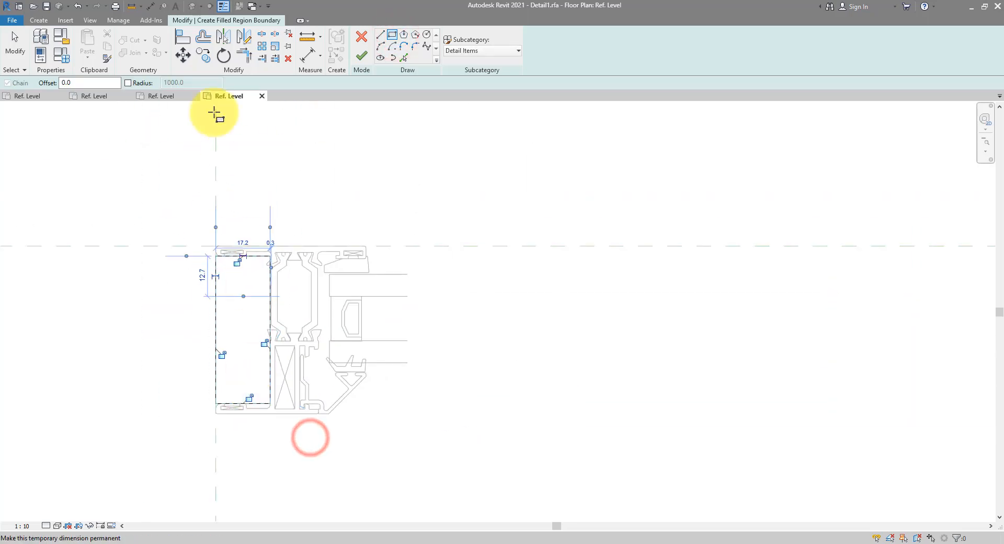
Finish the cavity's filled region and change its type to Gypsum.
click(362, 55)
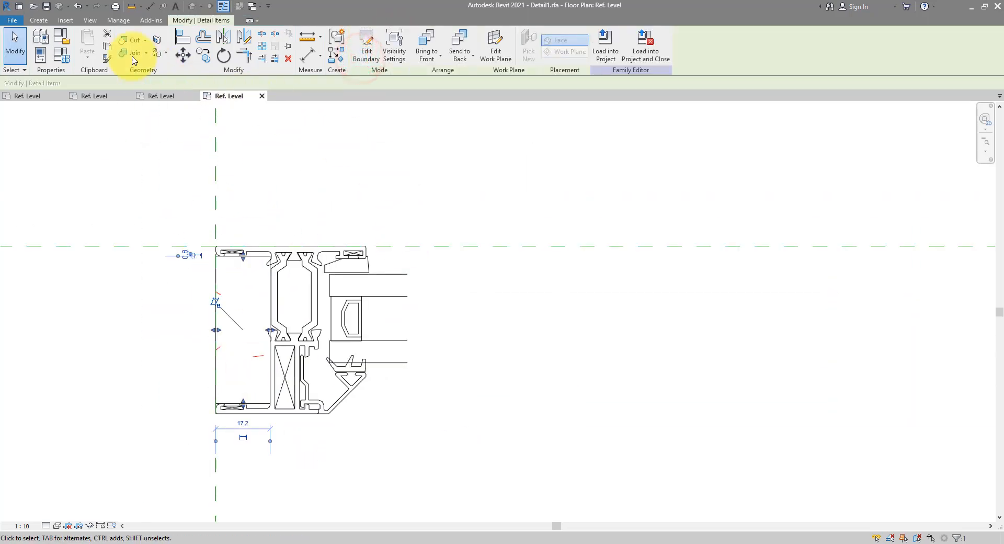
key(ctrl+1)
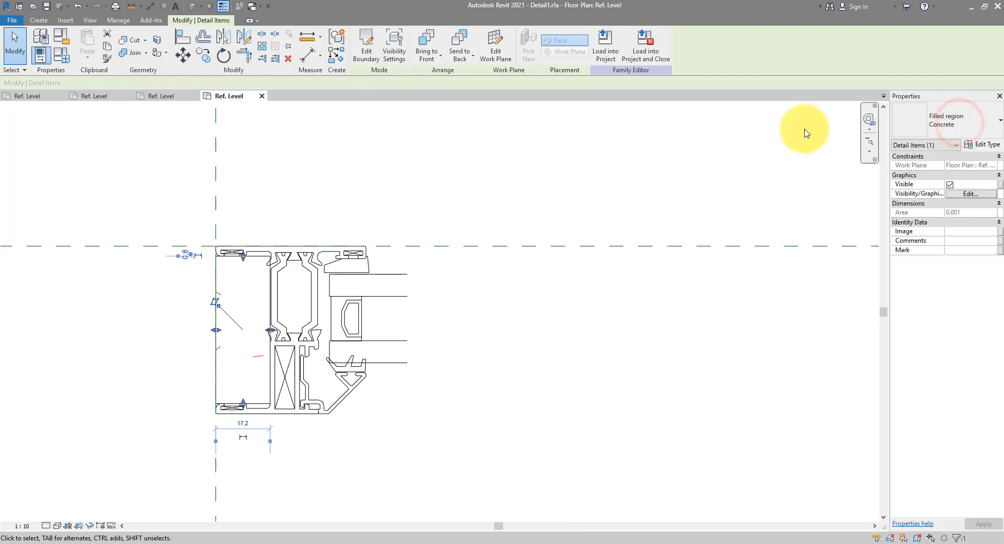
click(966, 129)
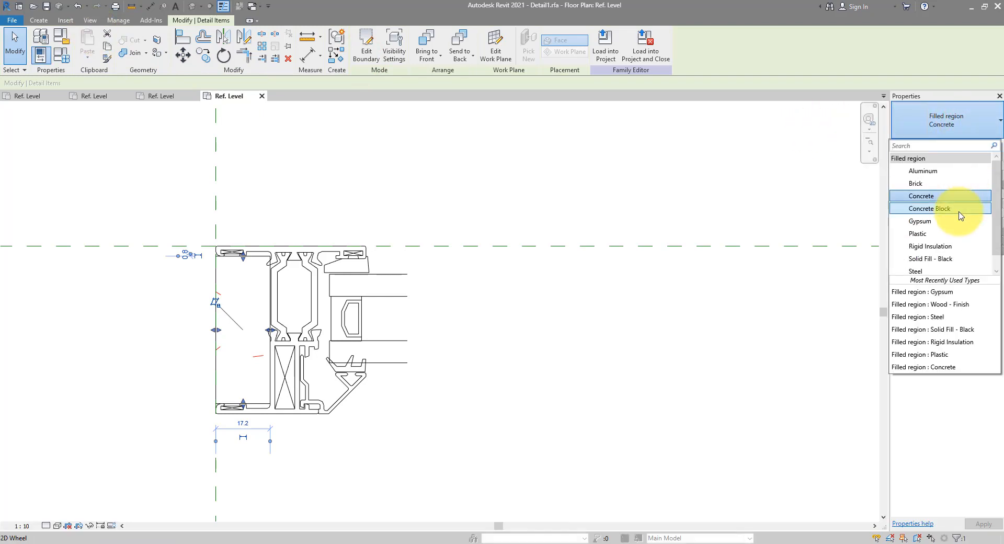
scroll(961, 215, down, 1)
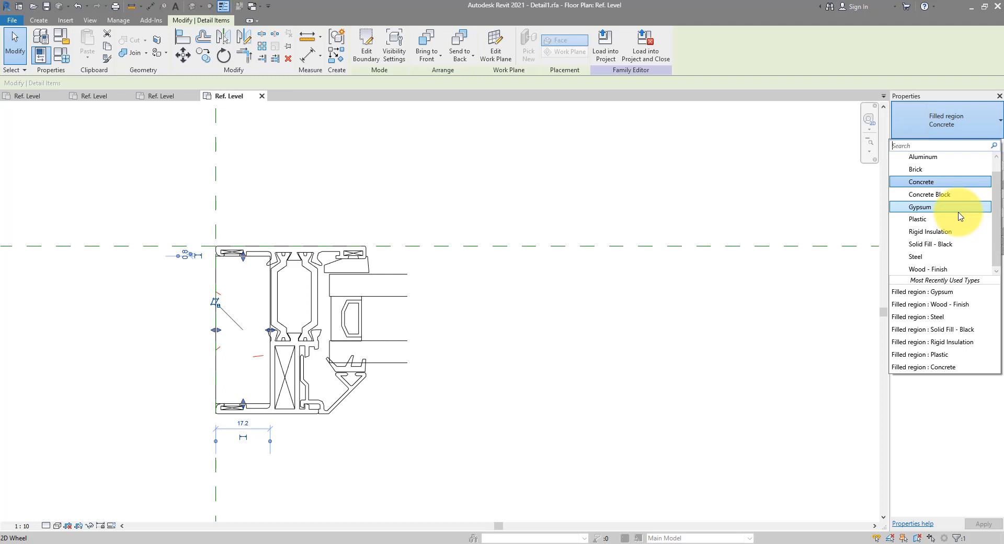
click(932, 208)
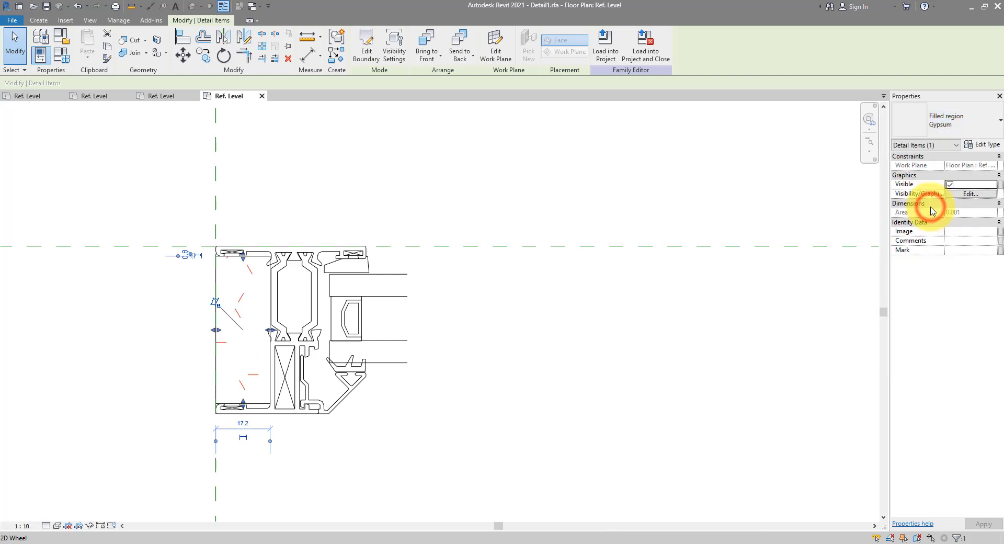
click(312, 207)
Set the detail's view scale to 1:5.
scroll(188, 356, up, 2)
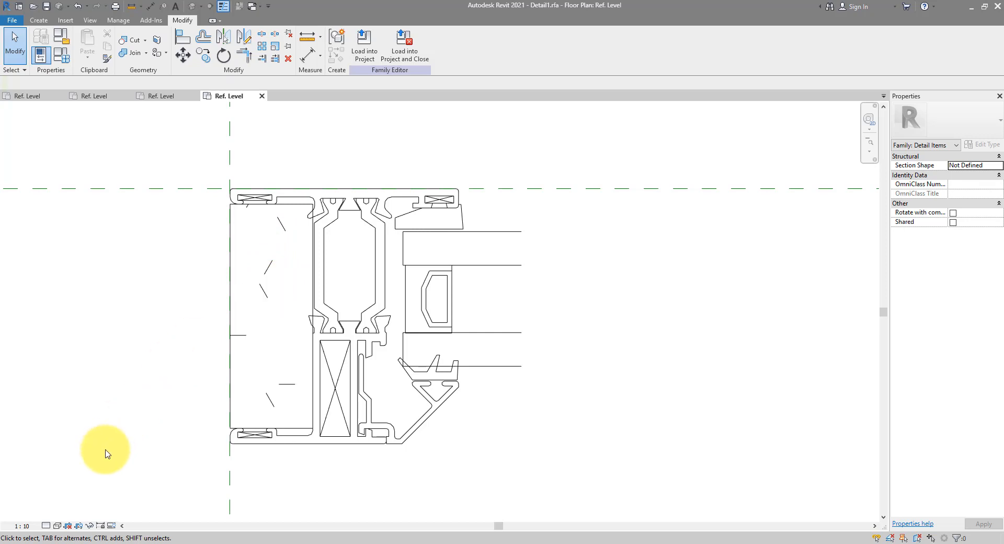
click(26, 525)
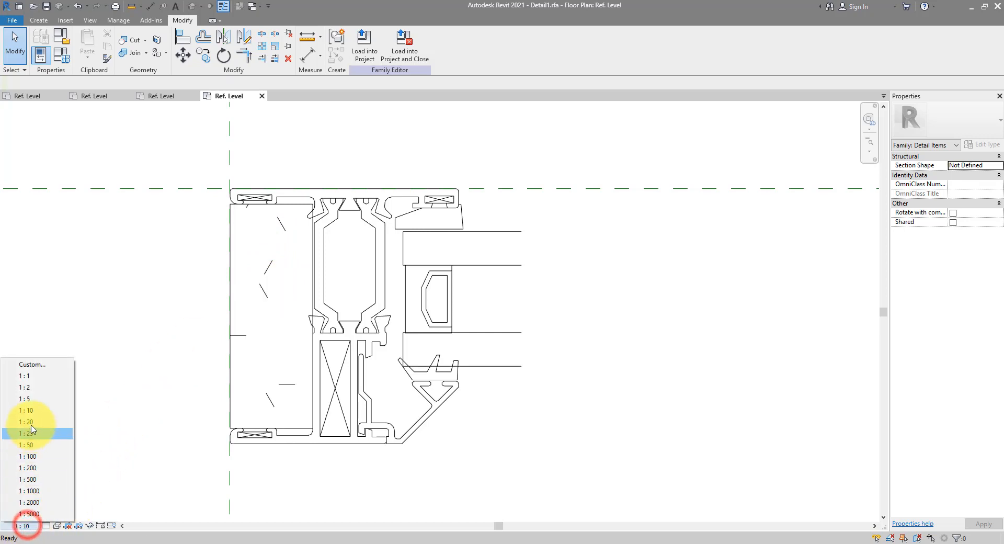
click(25, 398)
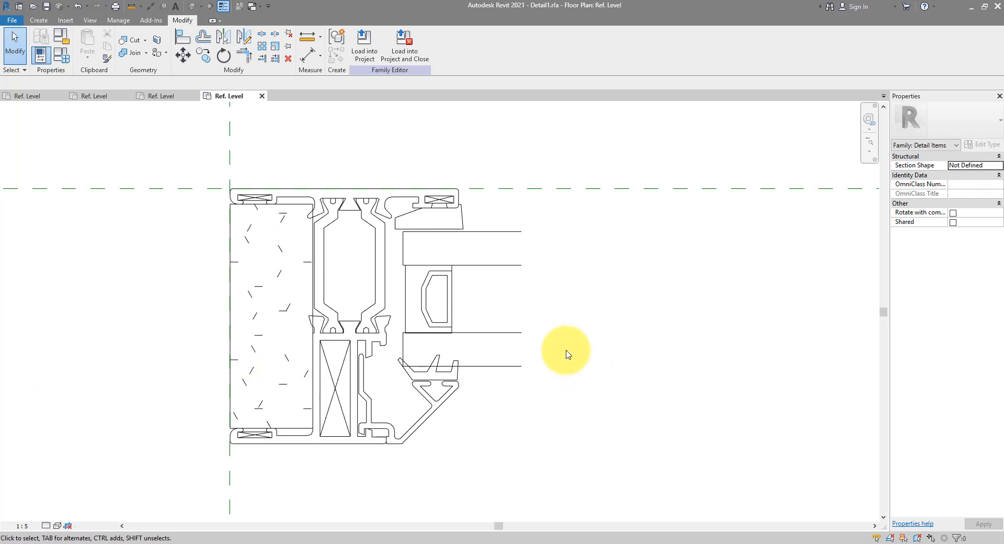
drag(177, 152, 224, 179)
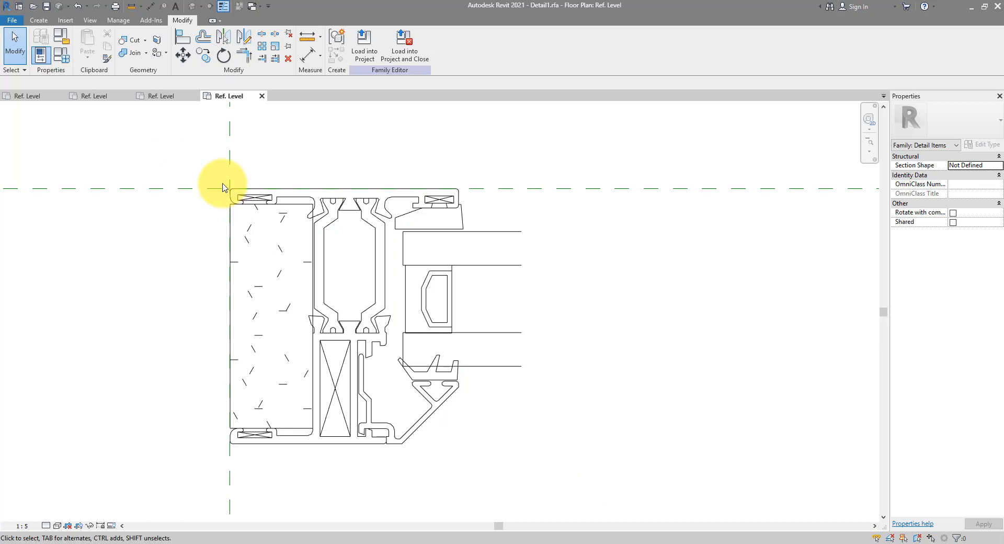
Load the finished detail family into Profile3.rfa only.
click(364, 51)
click(559, 231)
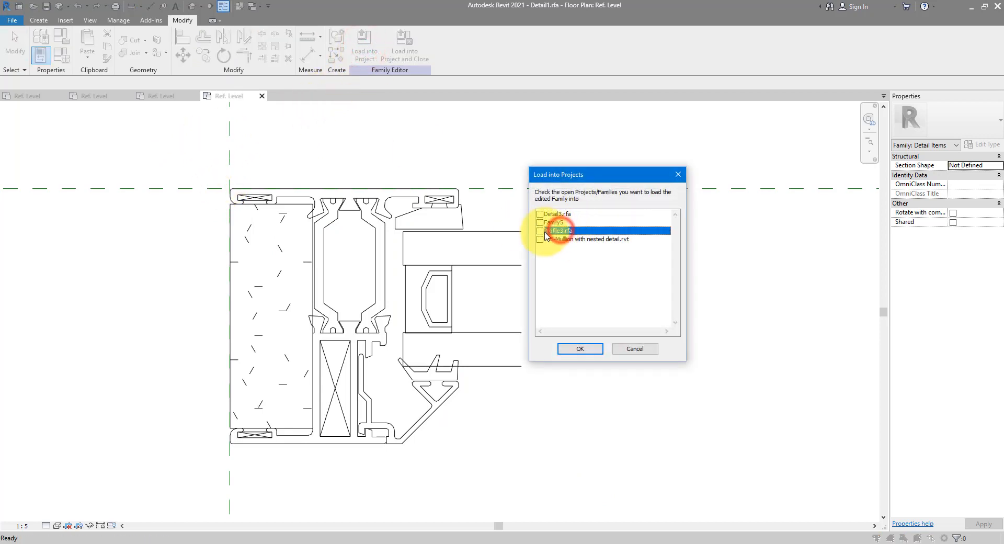
click(540, 231)
click(578, 347)
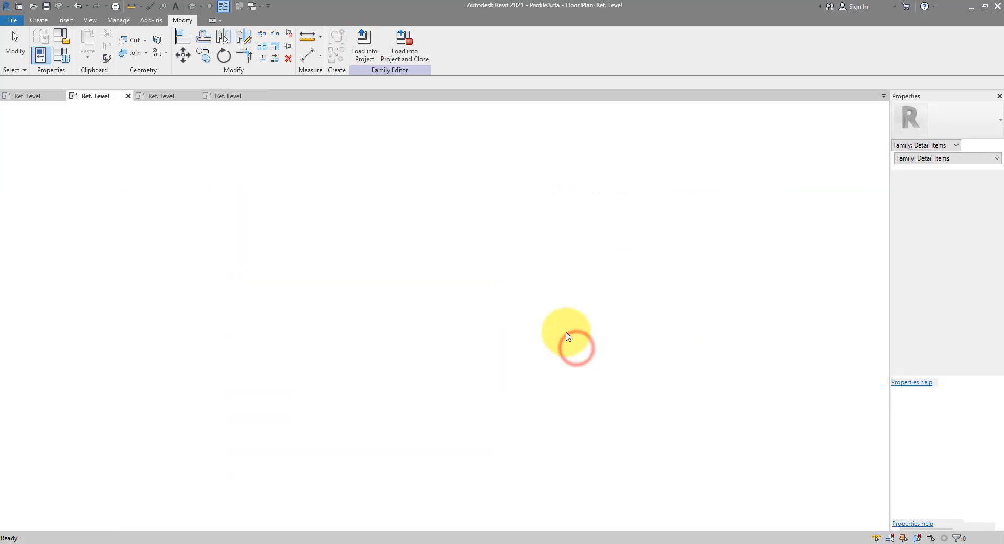
Place one instance of Detail1 with its upper-left corner on the intersection of the reference planes, and end the placement.
scroll(562, 331, up, 8)
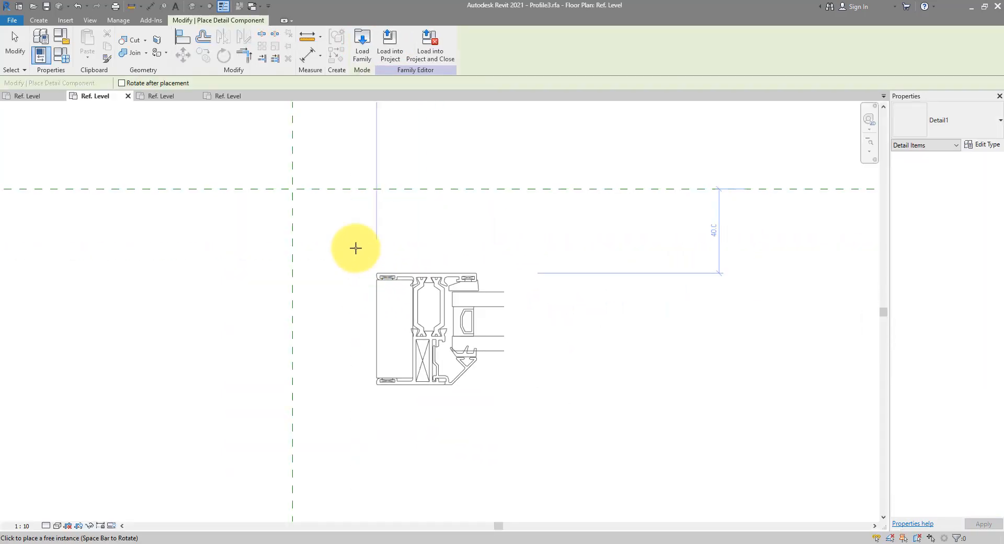
middle_drag(361, 246, 360, 334)
scroll(353, 327, up, 3)
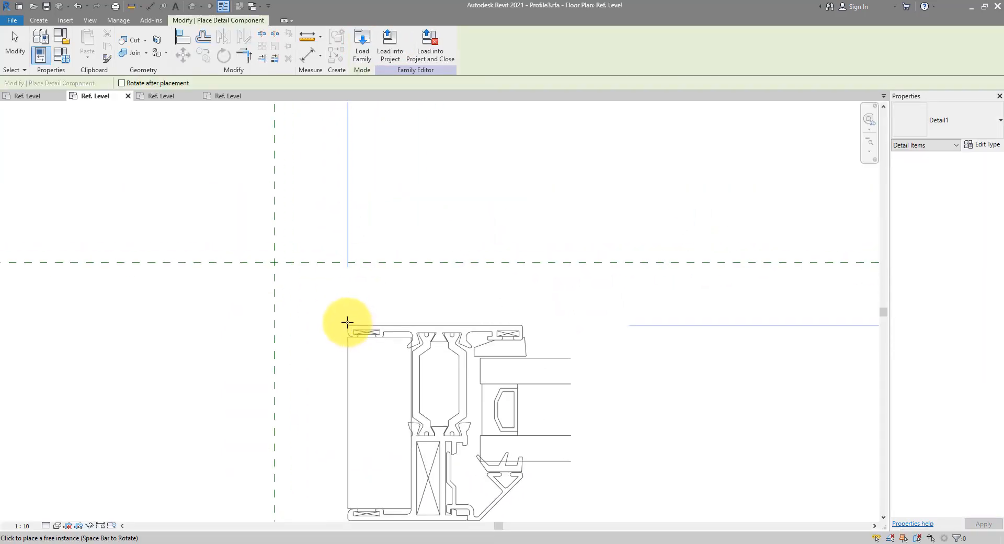
click(274, 261)
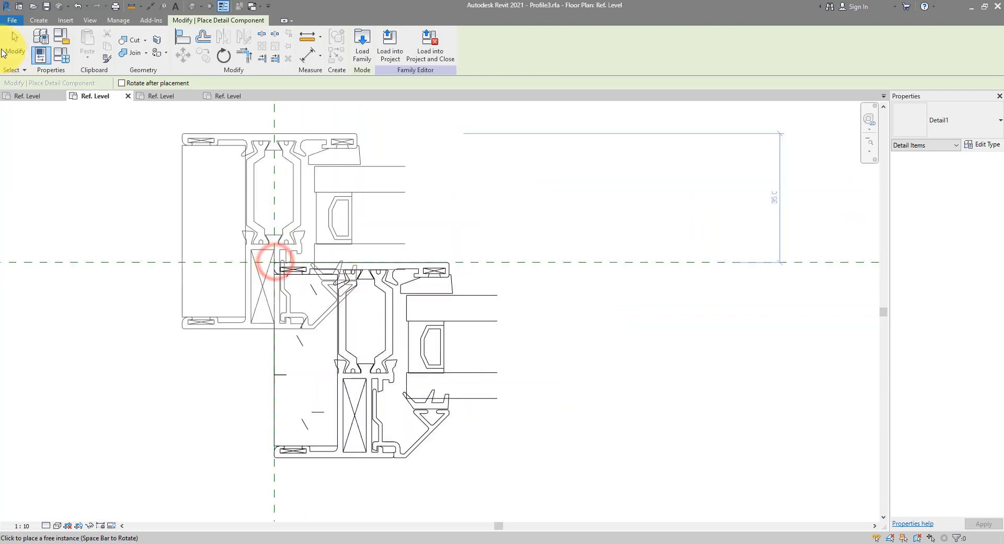
click(8, 51)
middle_drag(487, 230, 344, 198)
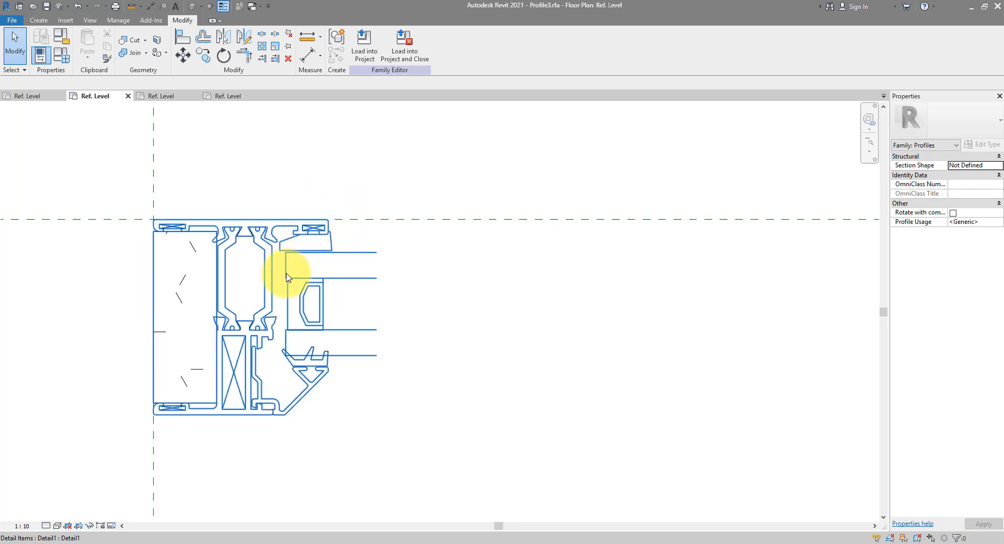
click(368, 262)
click(321, 260)
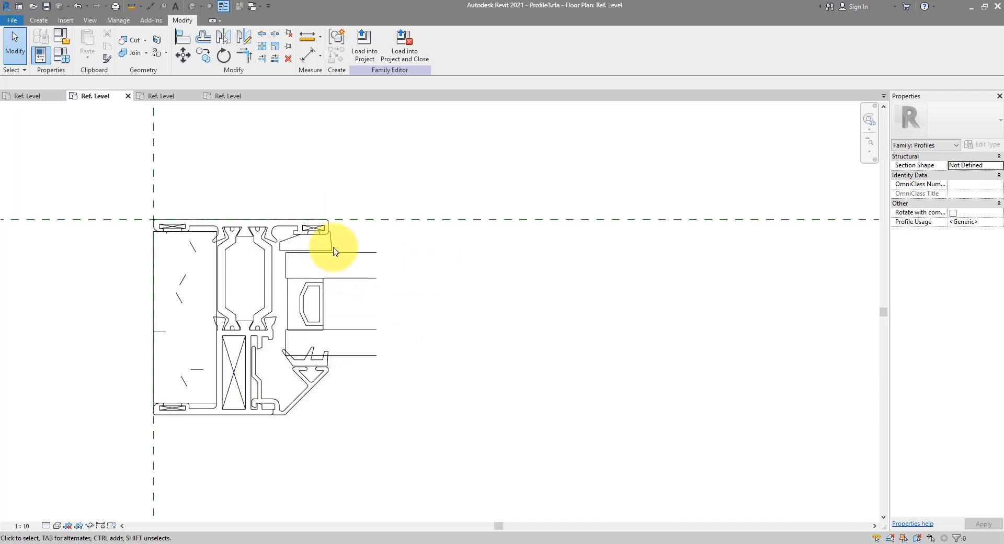
click(169, 122)
Draw profile lines along the frame detail's right and lower outer edges, letting them overrun the corners.
click(32, 21)
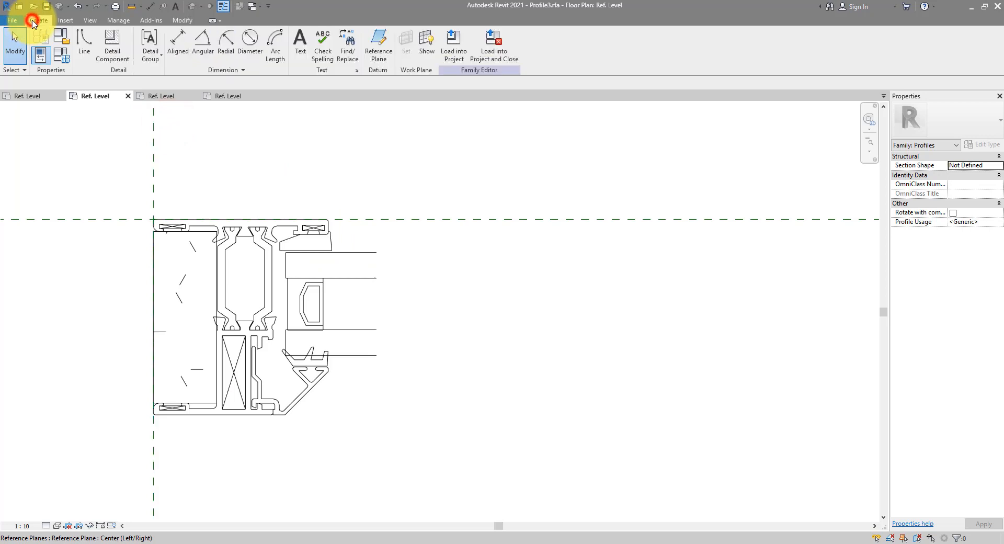
click(79, 46)
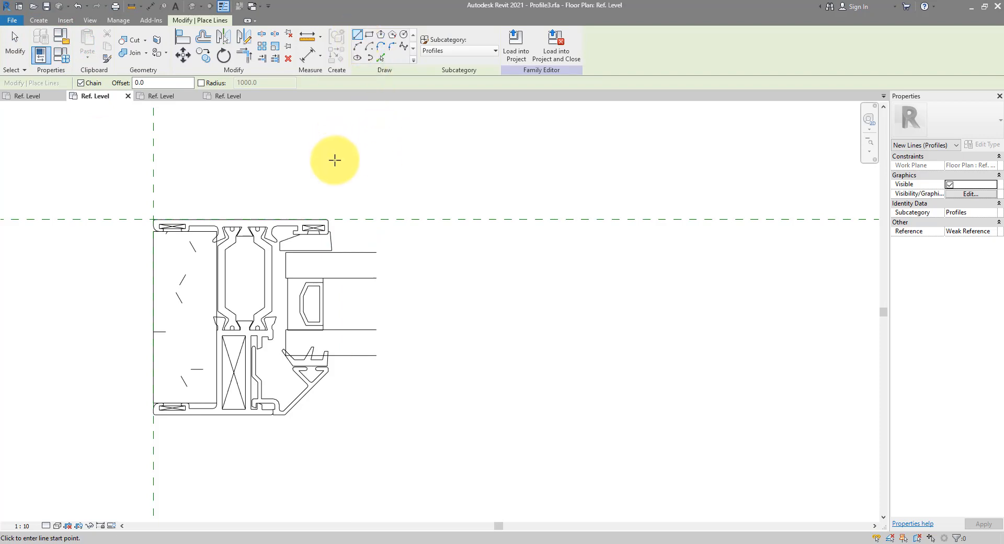
scroll(334, 222, up, 3)
click(322, 220)
scroll(366, 199, down, 3)
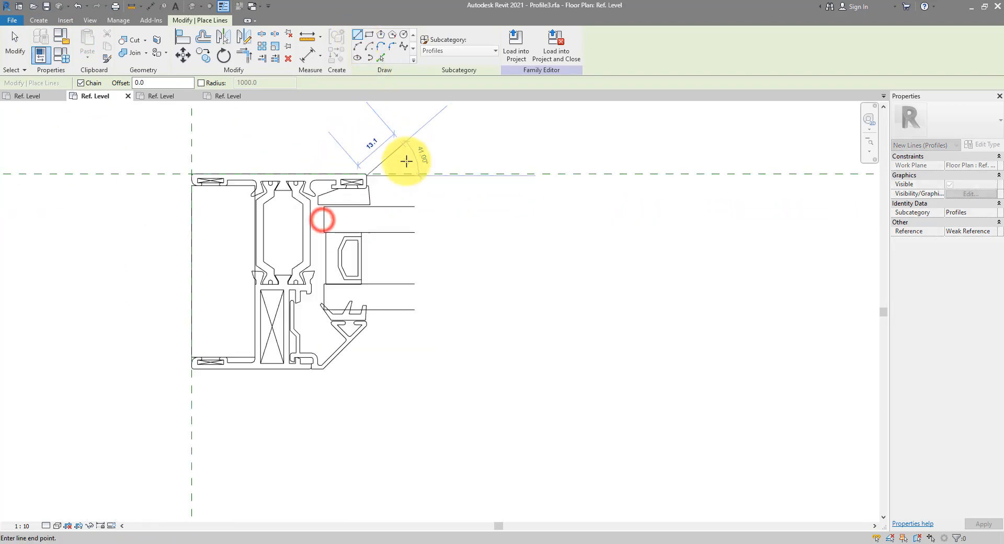
click(367, 378)
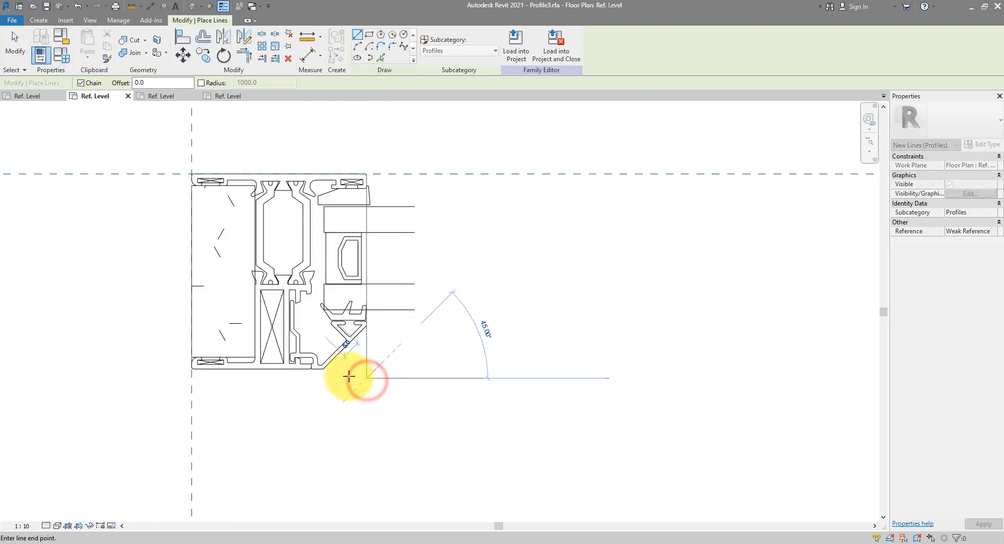
click(323, 370)
click(146, 371)
Draw profile lines along the frame detail's left, upper and slanted lower-right edges, then leave the line command.
click(192, 382)
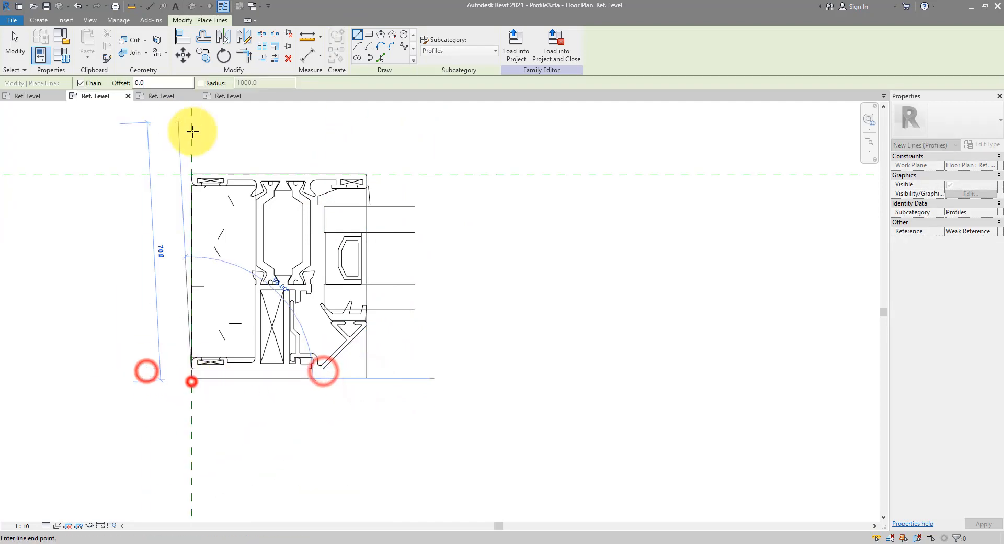
click(192, 131)
click(173, 177)
click(390, 174)
click(364, 330)
click(297, 399)
key(Escape)
key(Escape)
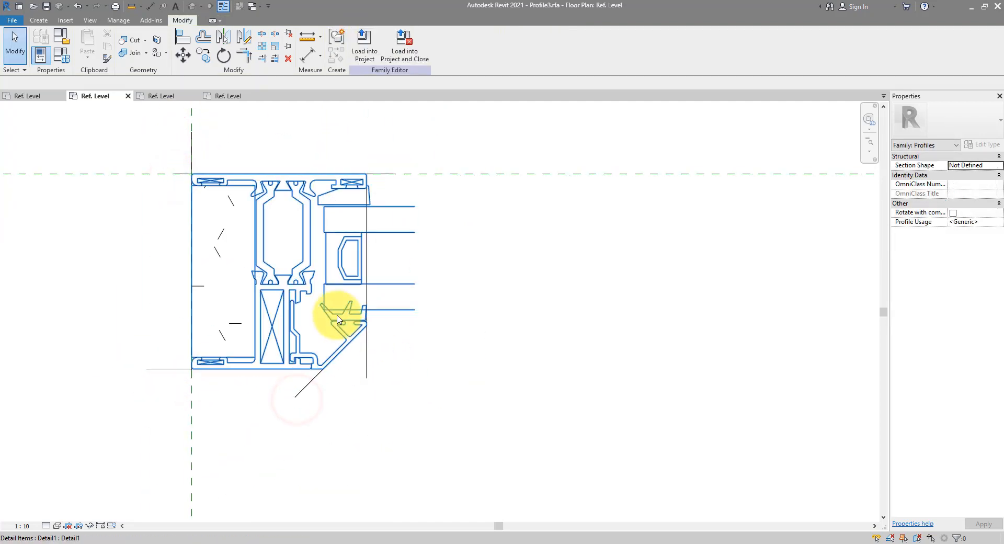
Temporarily hide the placed Detail1 component so only the profile lines are shown.
click(337, 313)
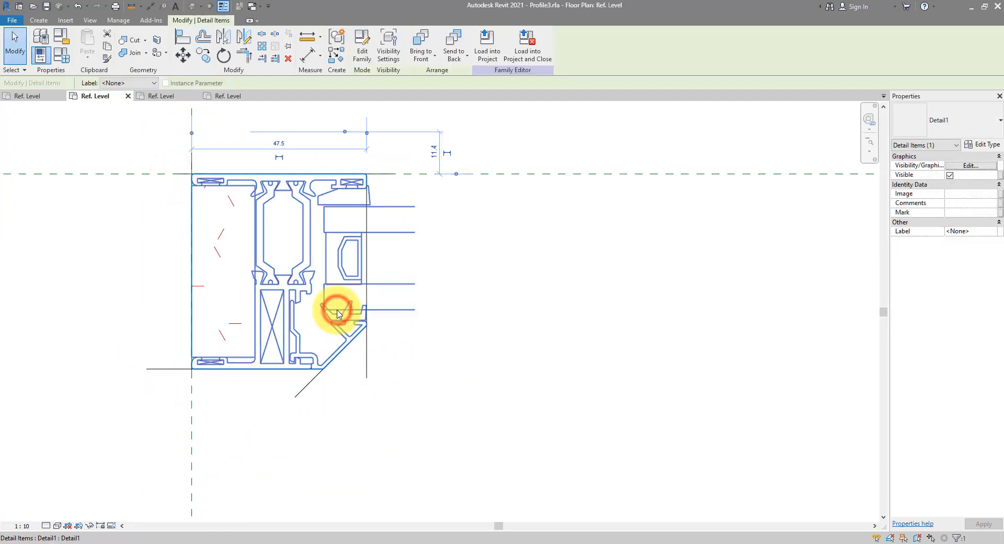
click(93, 526)
click(100, 499)
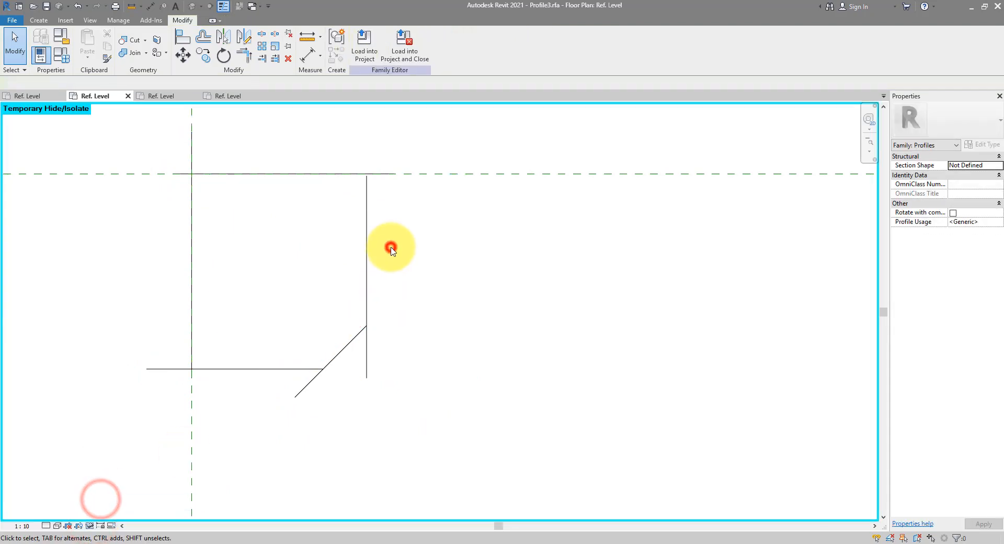
Trim the outline's upper-right corner and both ends of the slanted edge to clean corners.
key(t)
key(r)
click(368, 224)
click(354, 173)
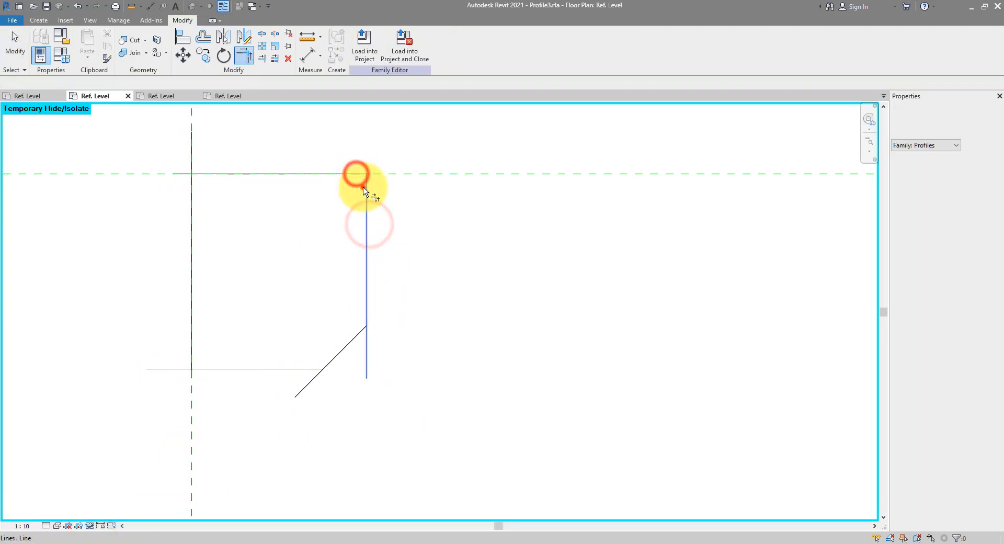
click(365, 188)
click(348, 343)
click(303, 368)
click(328, 360)
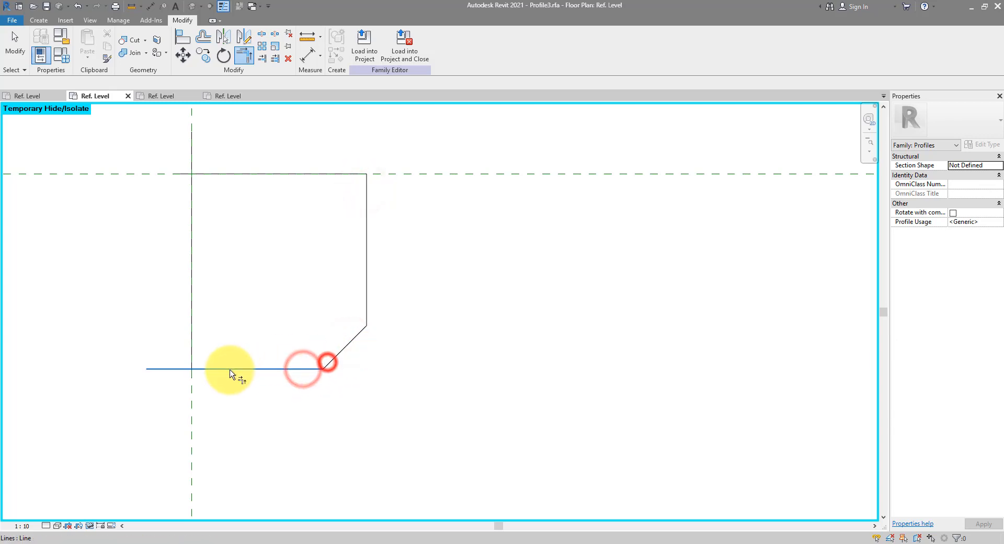
Trim the outline's lower-left and upper-left corners to close the profile loop.
click(226, 370)
click(192, 348)
click(197, 174)
click(192, 182)
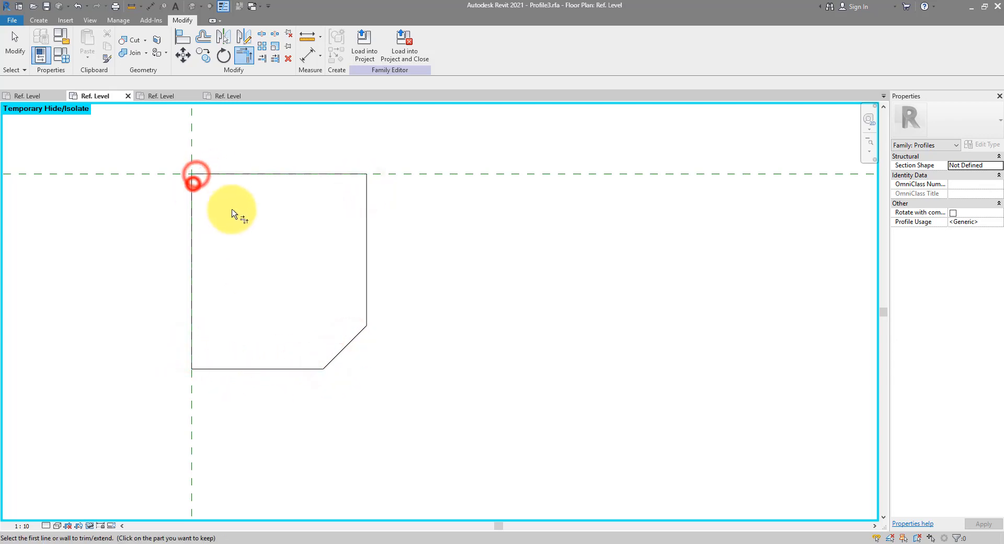
key(Escape)
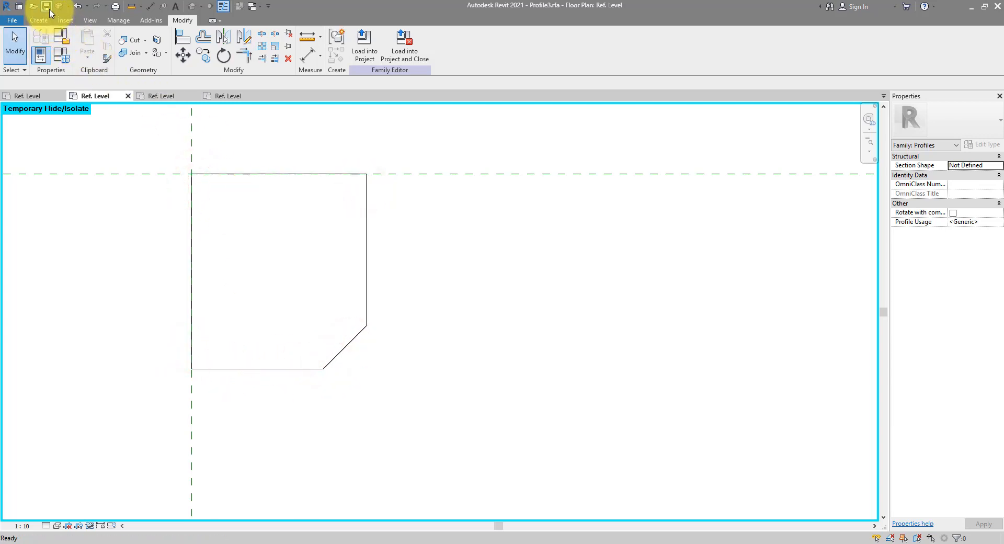
Save the profile as a new family file named Profile3-Coarse in the REVIT folder.
click(12, 20)
click(49, 143)
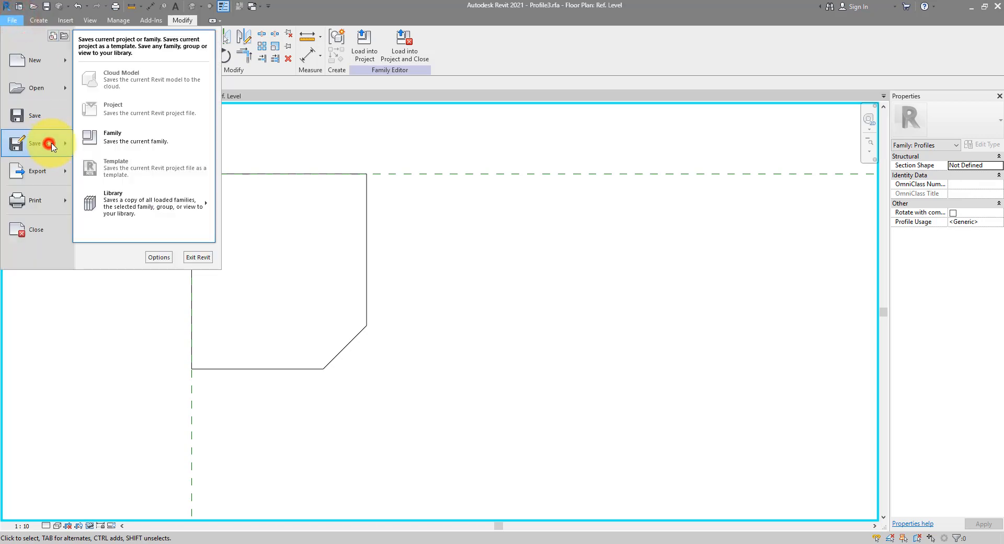
click(114, 137)
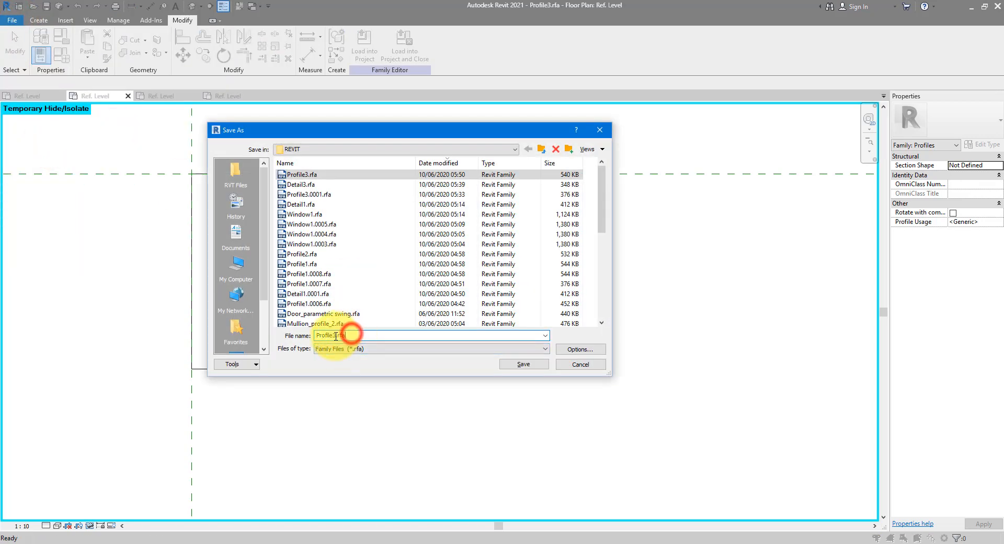
drag(335, 336, 414, 338)
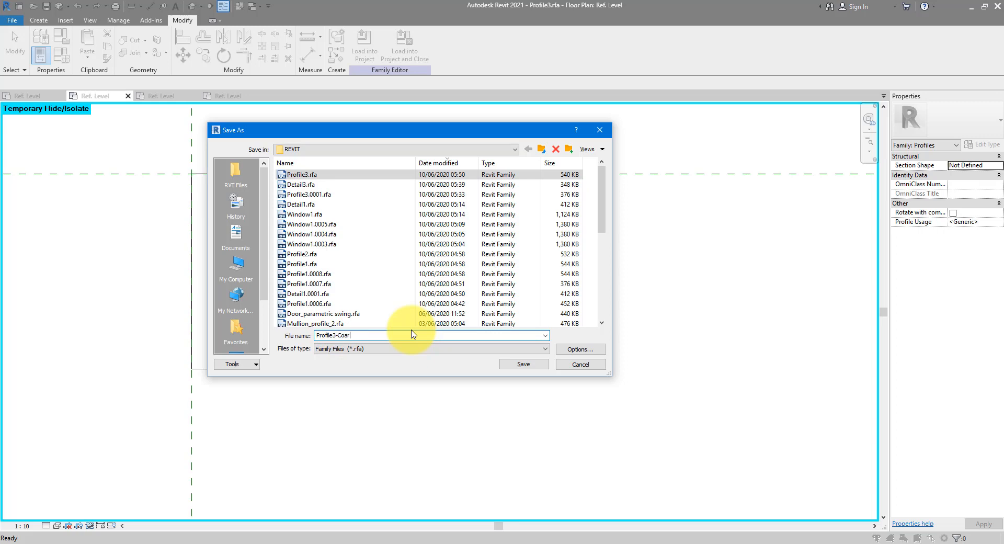
text(-Coarse)
key(Return)
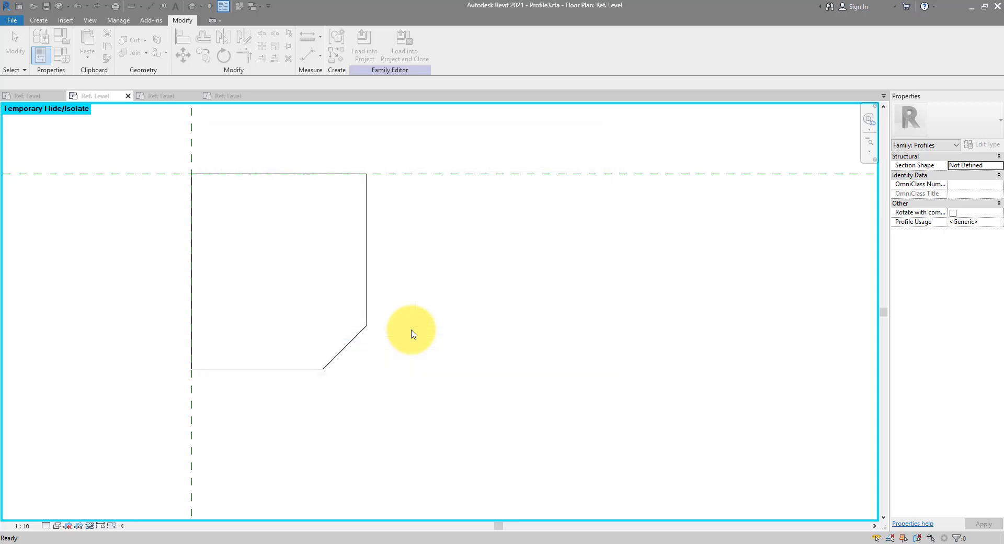
click(395, 273)
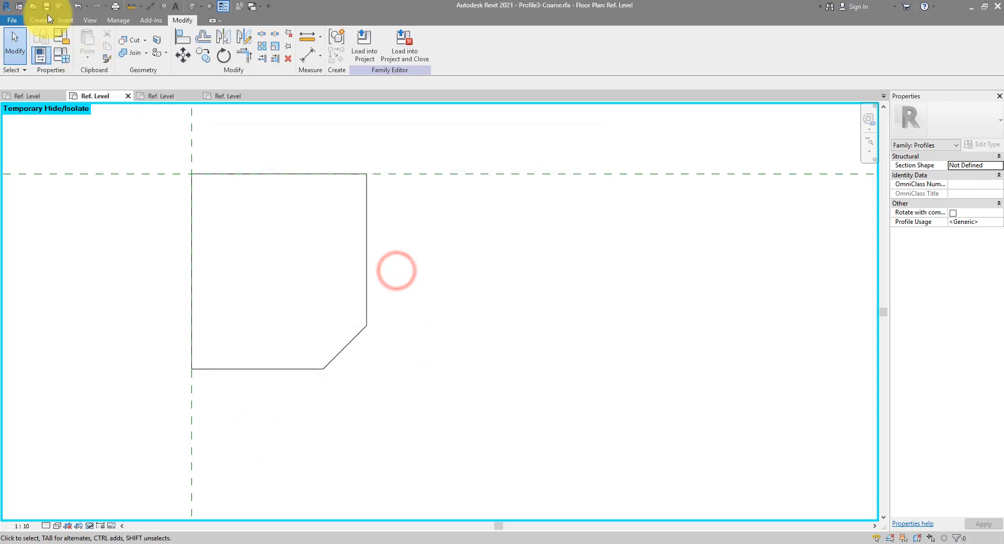
Save the coarse profile as a new family file named Profile3-Fine in the REVIT folder.
click(12, 18)
click(34, 141)
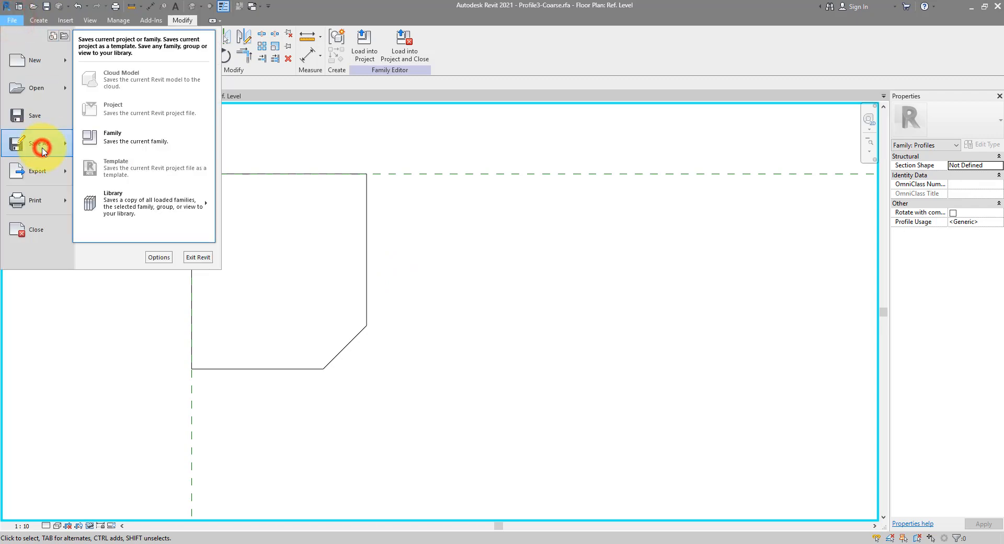
click(130, 135)
click(369, 336)
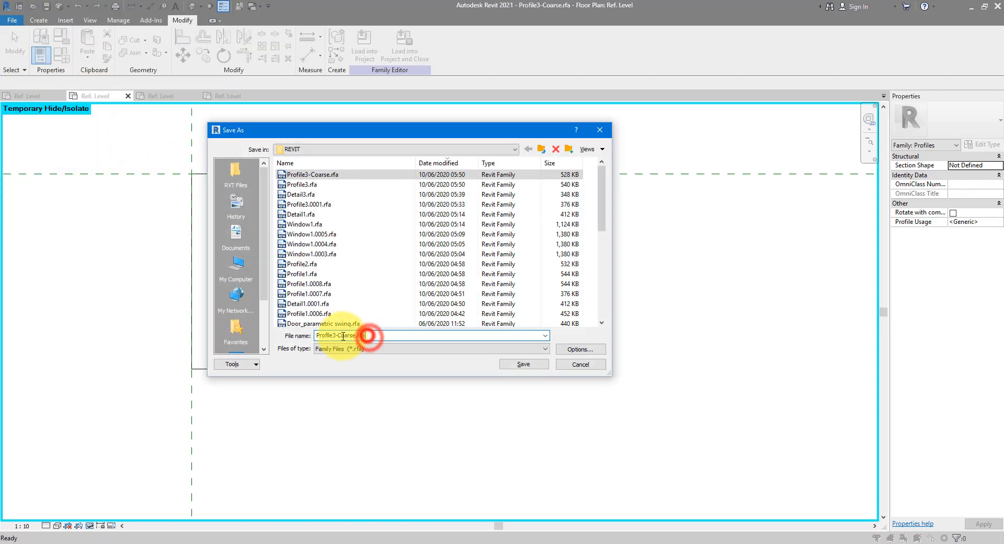
drag(338, 336, 442, 320)
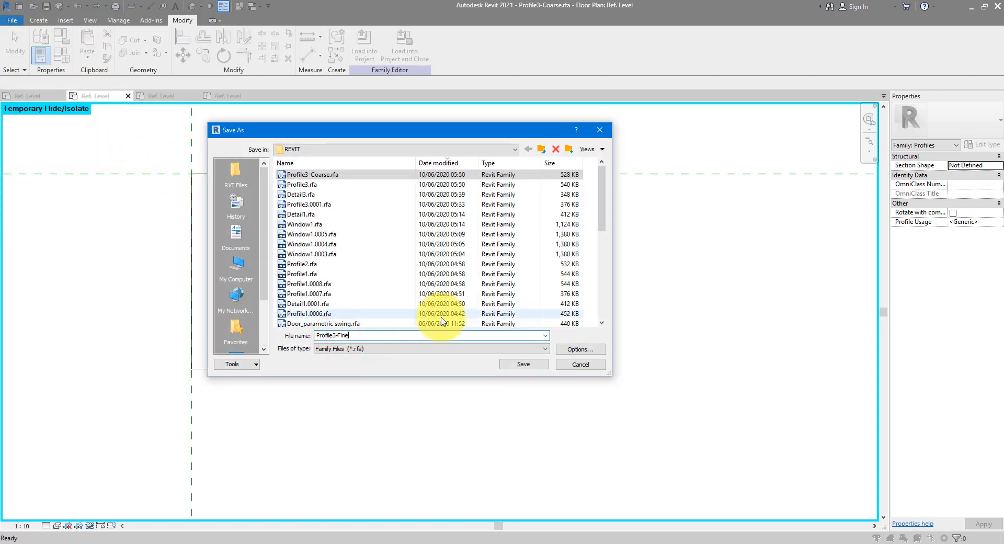
key(Return)
click(401, 291)
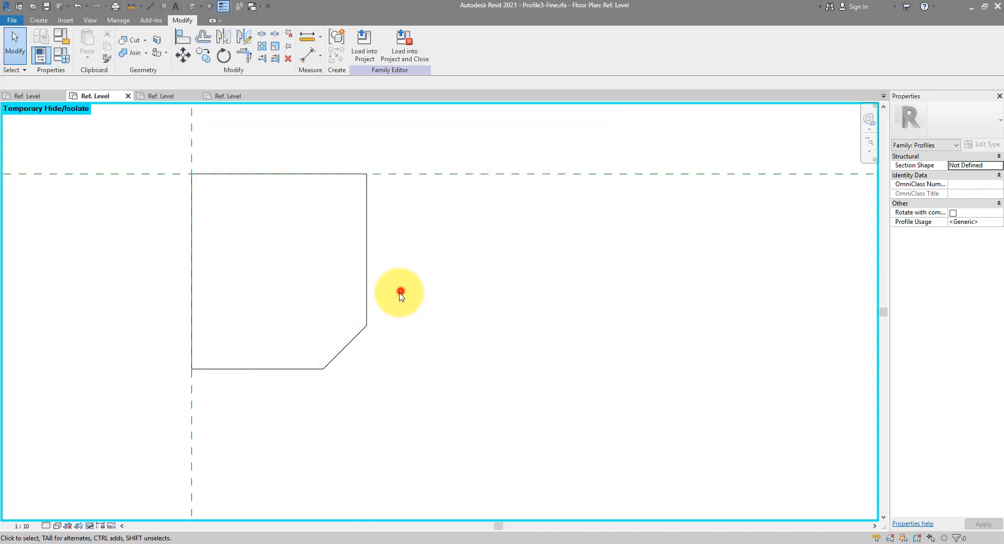
Reset the temporary hide so the nested Detail1 component is shown with the profile outline again.
click(89, 526)
click(97, 515)
scroll(399, 215, up, 3)
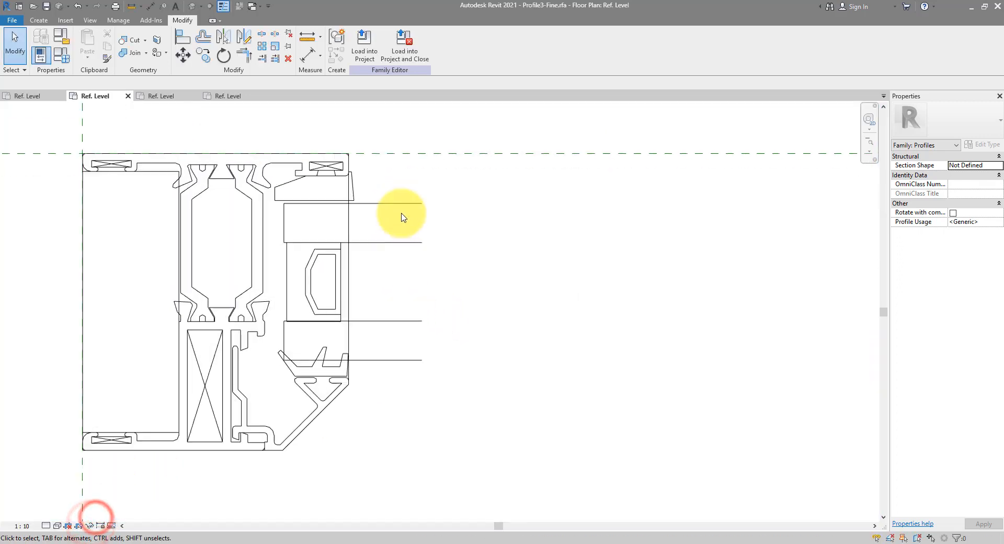
Create profile lines by picking the three edges of each of the two glass panes in the nested detail.
click(39, 20)
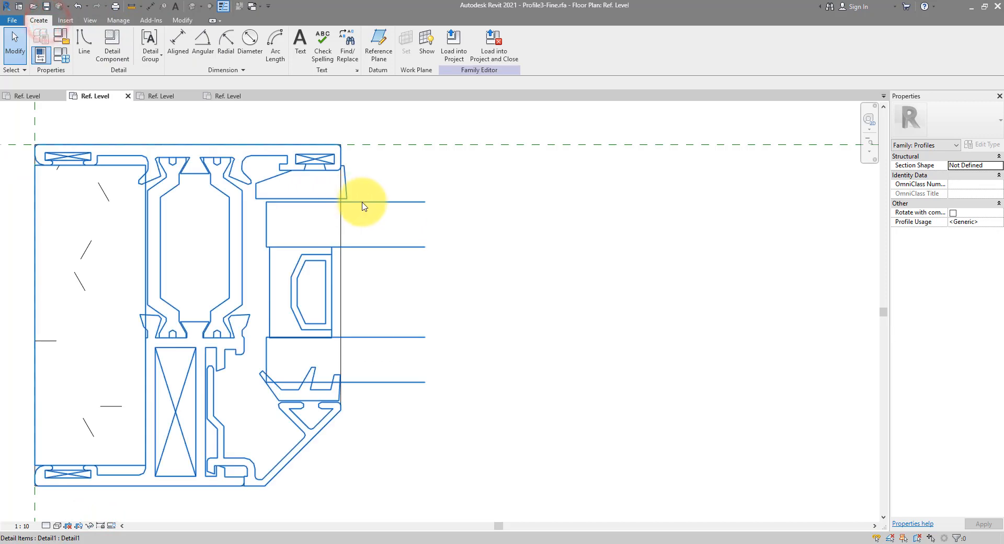
click(85, 53)
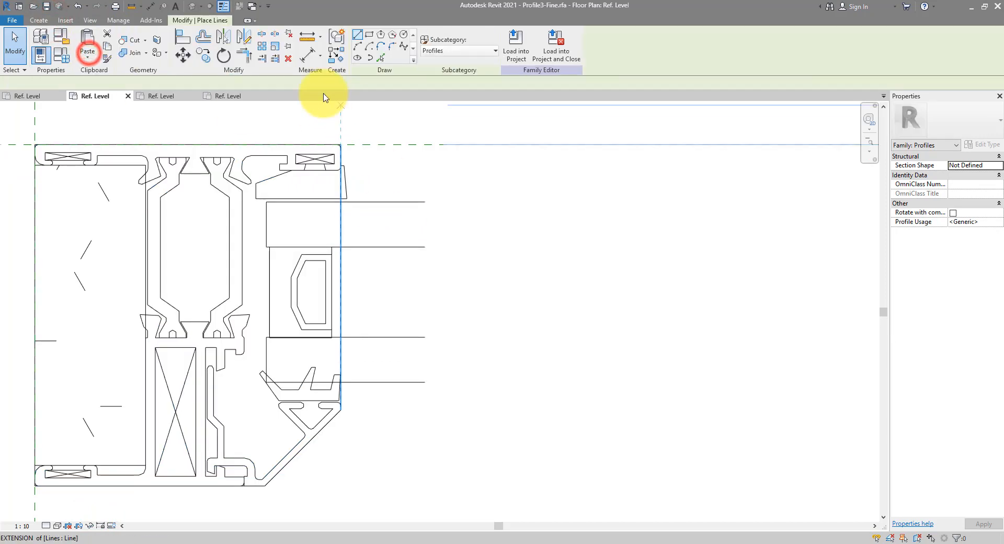
click(380, 57)
click(402, 200)
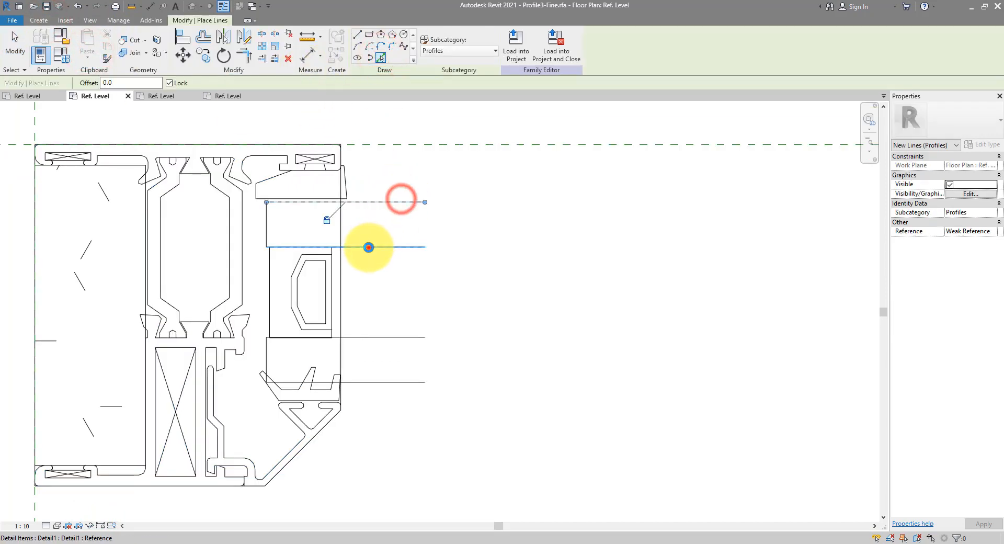
click(370, 246)
click(267, 224)
click(362, 338)
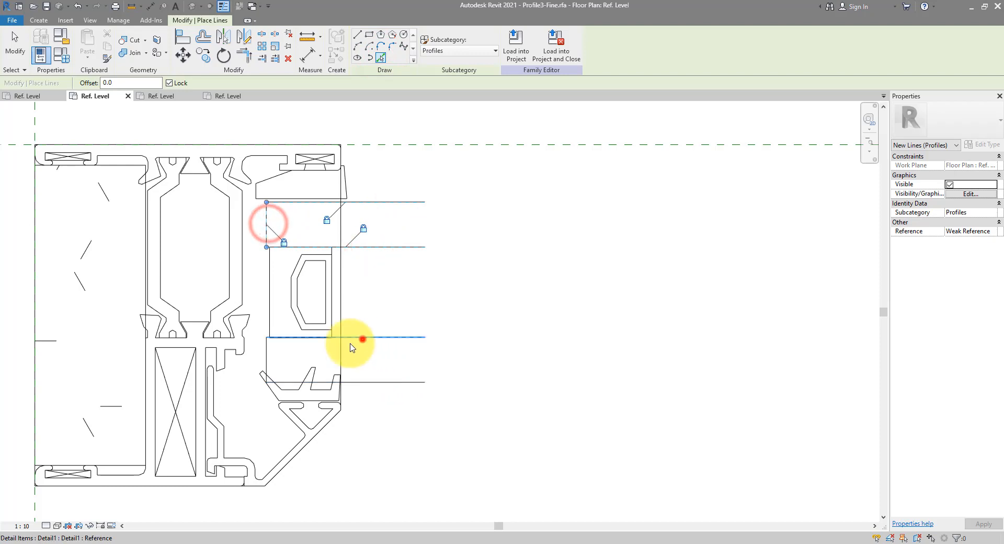
click(265, 348)
click(367, 381)
key(Escape)
key(Escape)
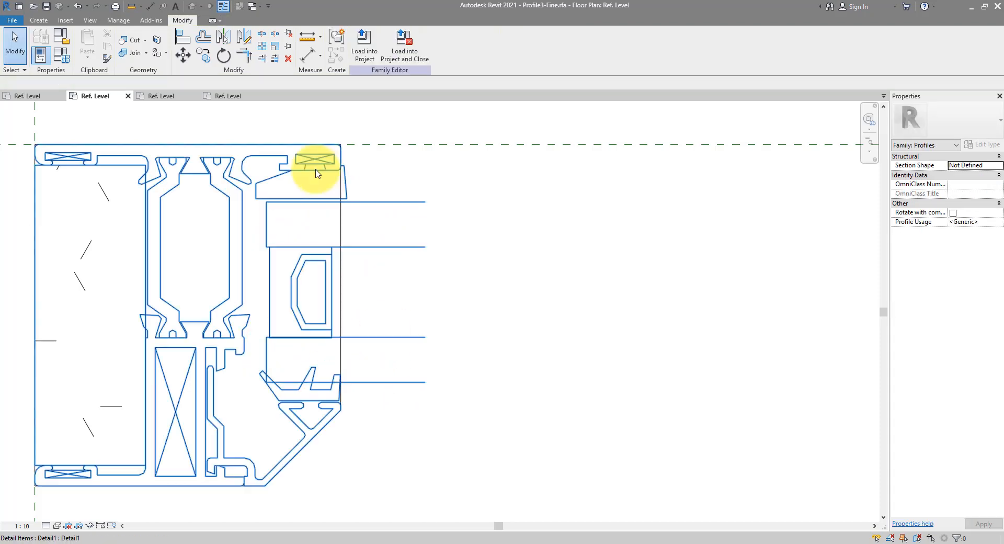
Temporarily hide the Detail1 component, leaving only the outline and the glass pane lines in view.
click(315, 166)
click(89, 525)
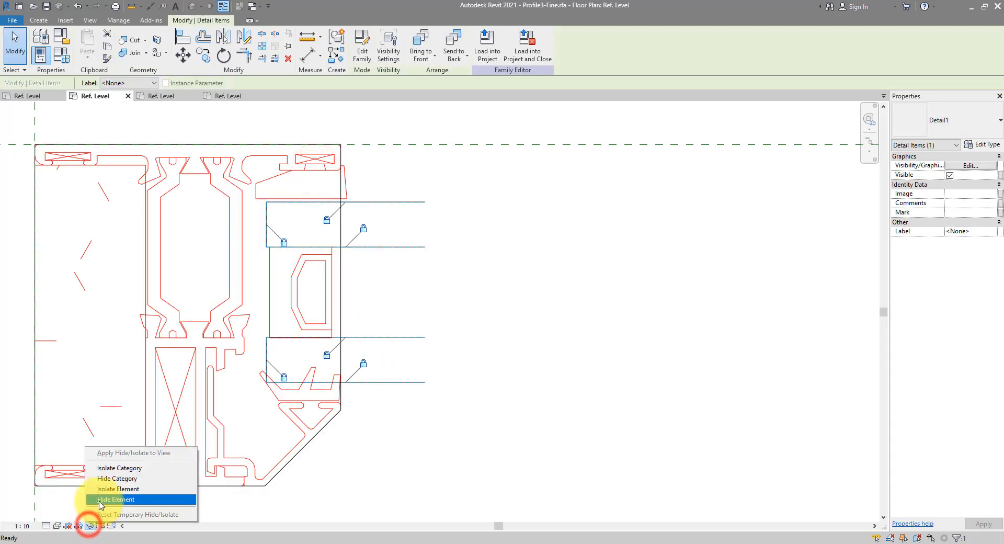
click(104, 497)
Split the outline's right vertical edge once inside each of the two glass pane rectangles.
click(392, 202)
click(39, 20)
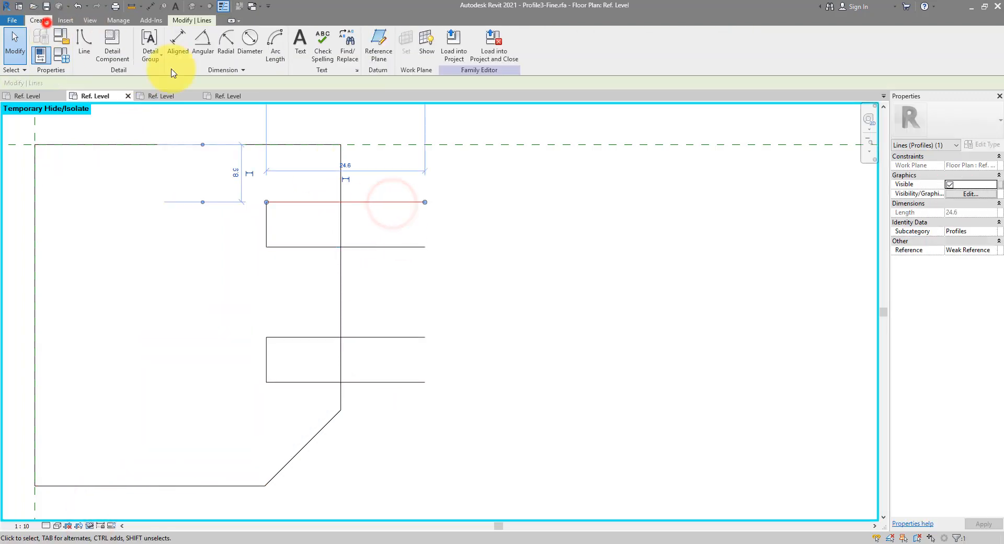
click(184, 19)
click(261, 33)
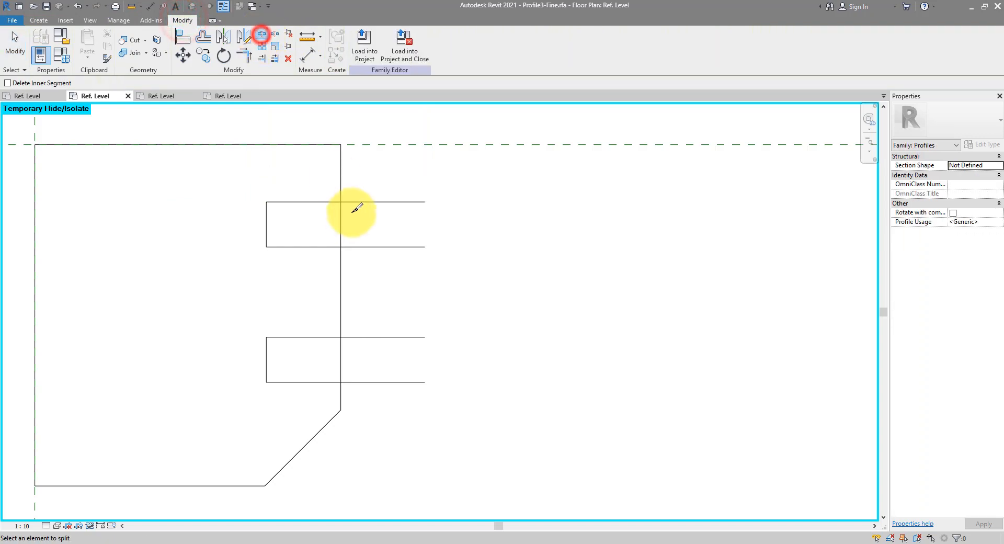
click(340, 217)
click(340, 357)
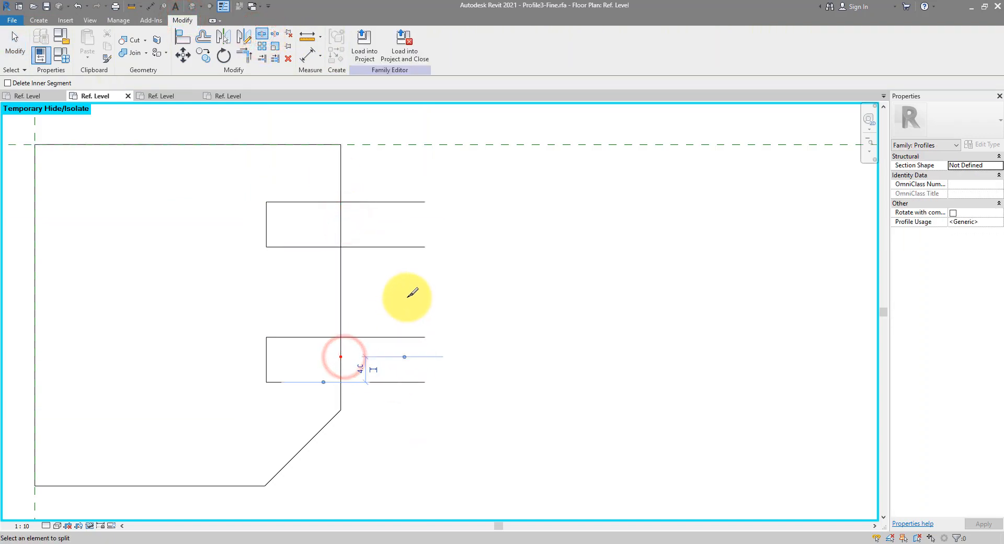
Trim the right edge and the upper glass pane's lines to corners, forming the upper notch.
key(t)
key(r)
click(340, 178)
click(325, 202)
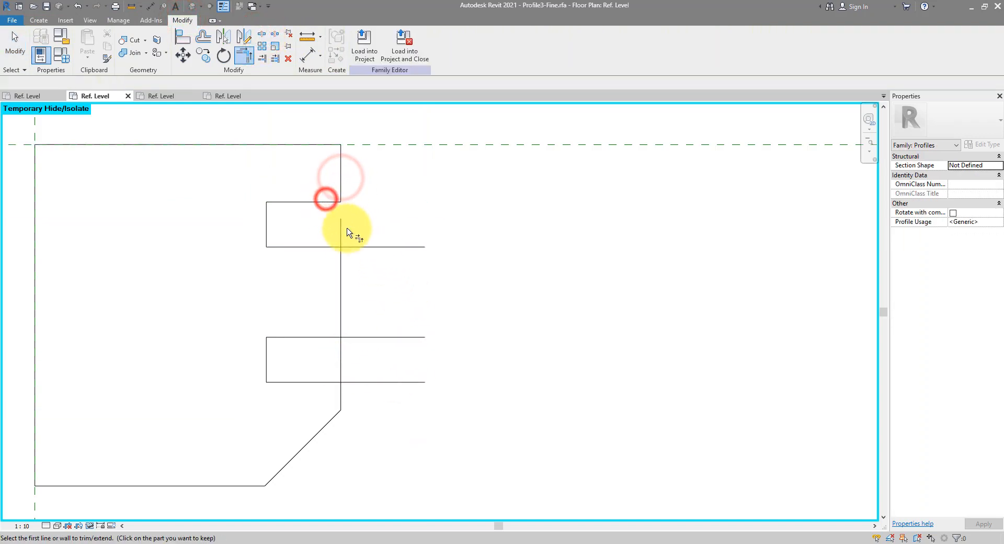
click(315, 246)
click(338, 269)
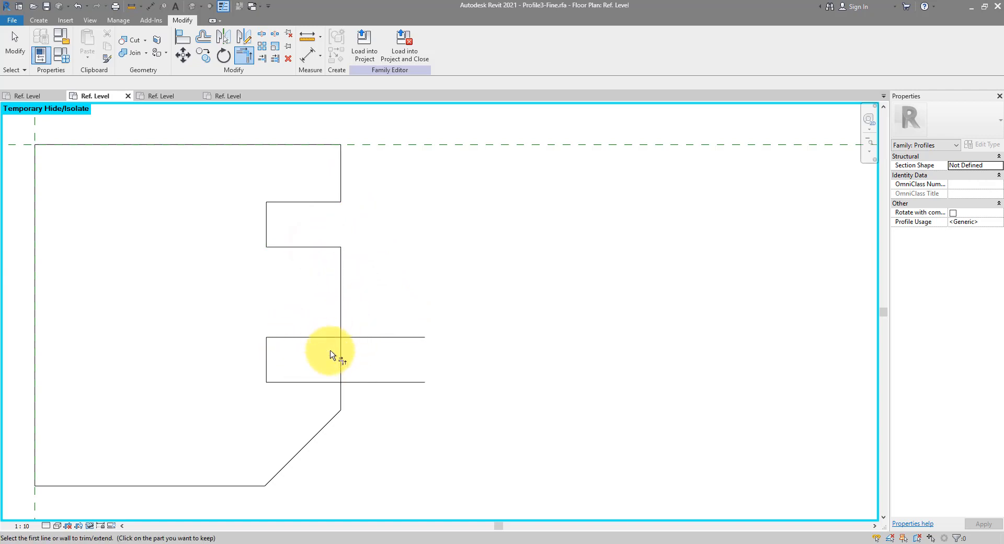
Trim the right edge and the lower glass pane's lines to corners, forming the lower notch.
click(340, 319)
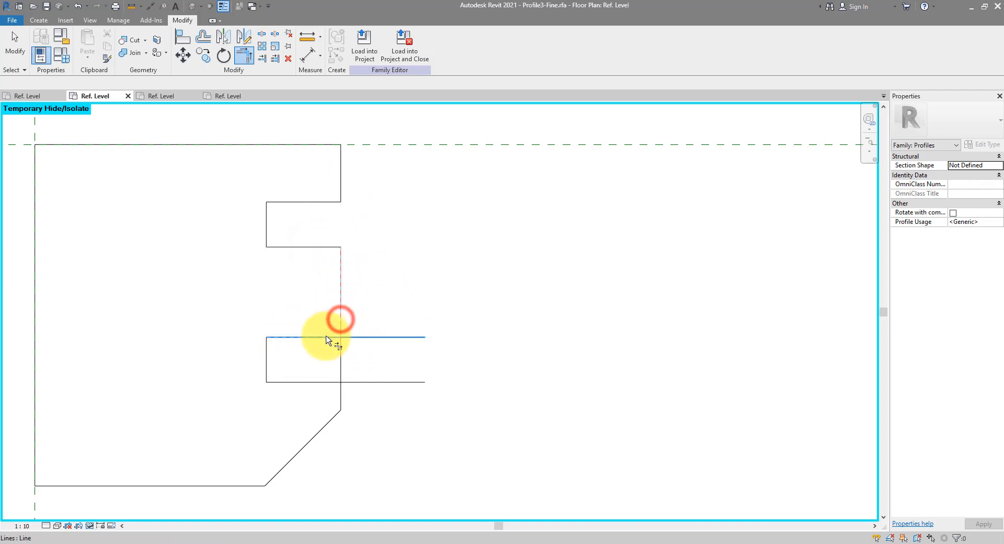
click(323, 380)
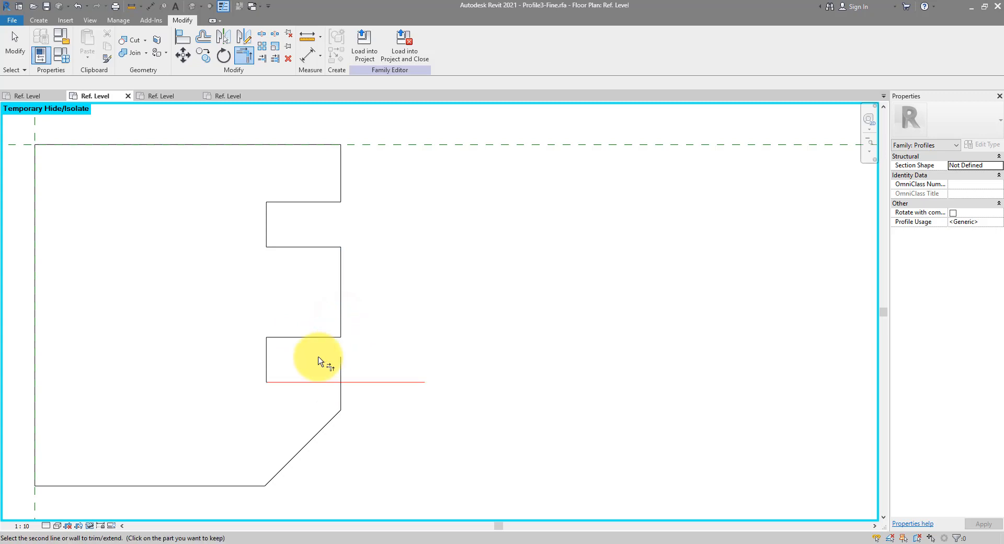
click(339, 395)
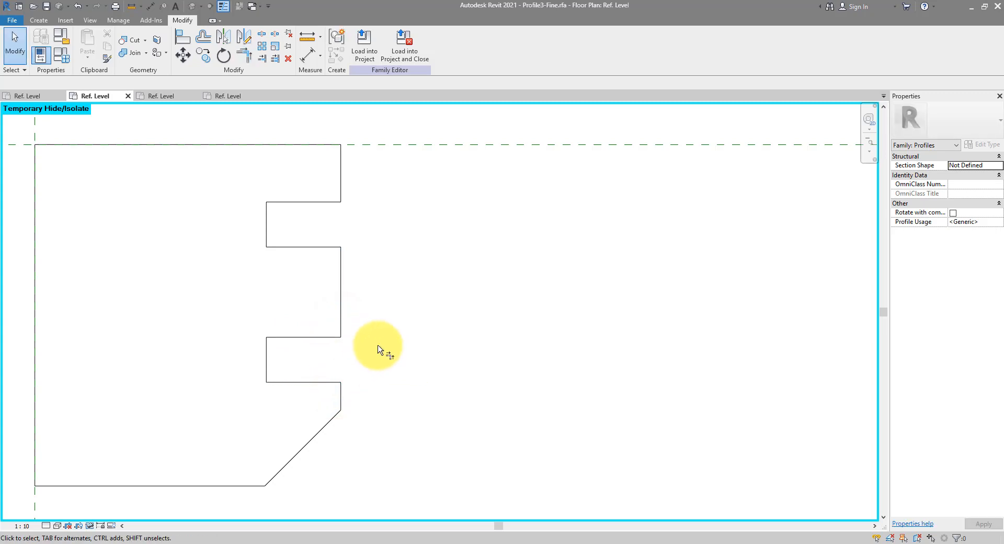
Save the notched outline in the Profile3-Fine family file.
scroll(400, 293, down, 2)
middle_drag(400, 293, 418, 313)
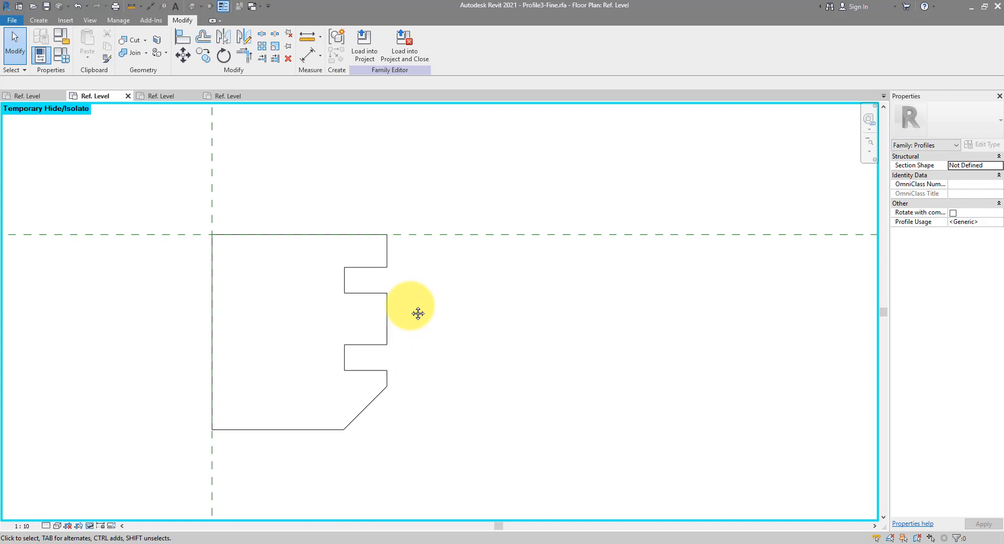
click(47, 7)
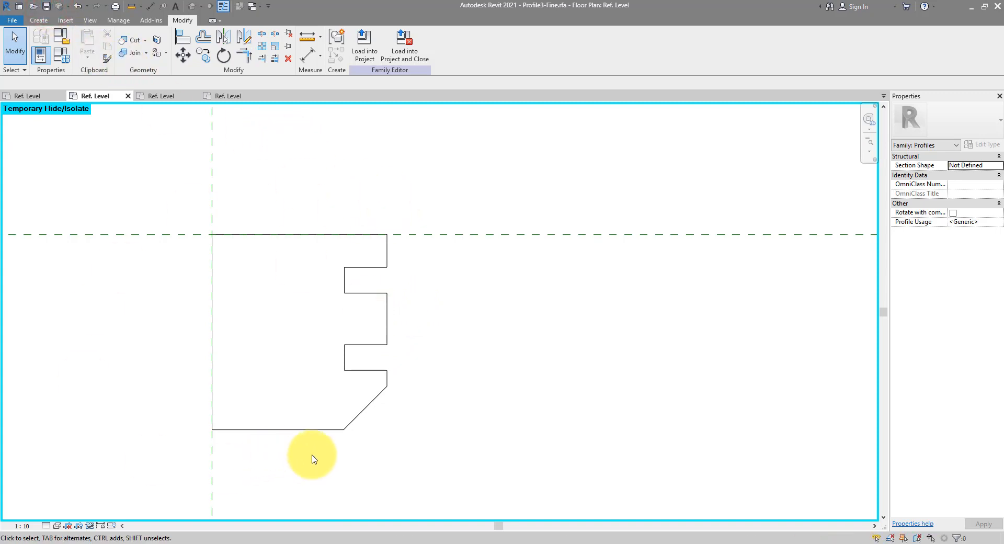
click(369, 54)
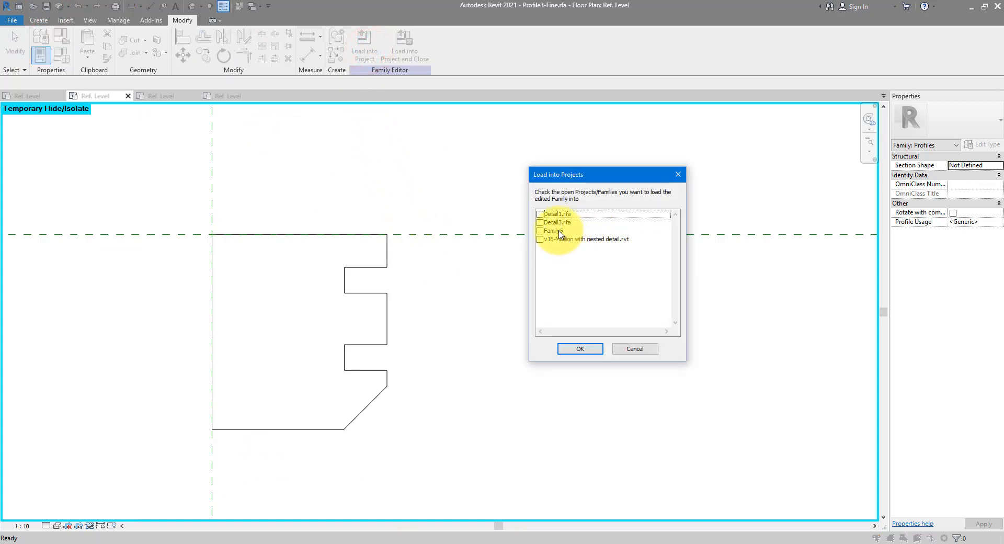
click(553, 231)
click(548, 240)
click(559, 213)
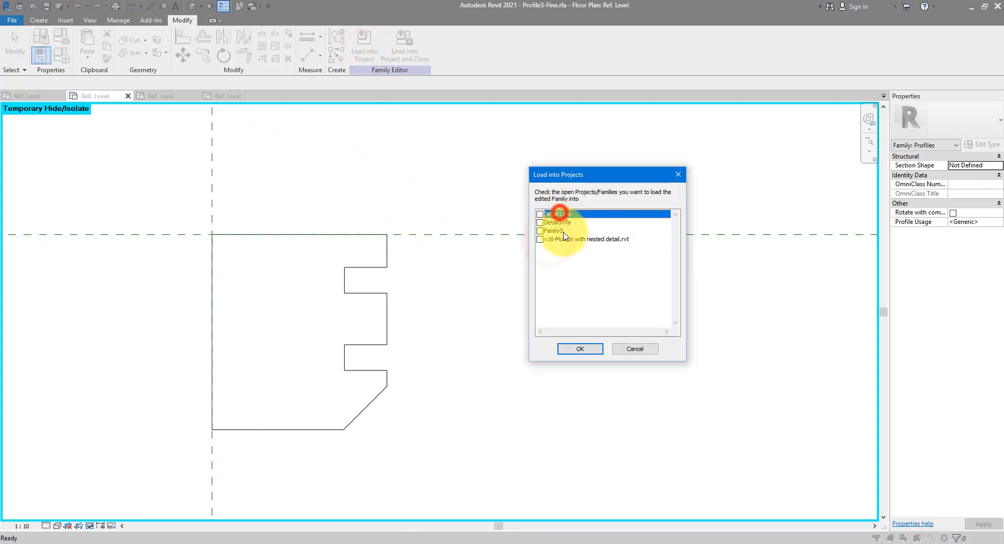
click(563, 232)
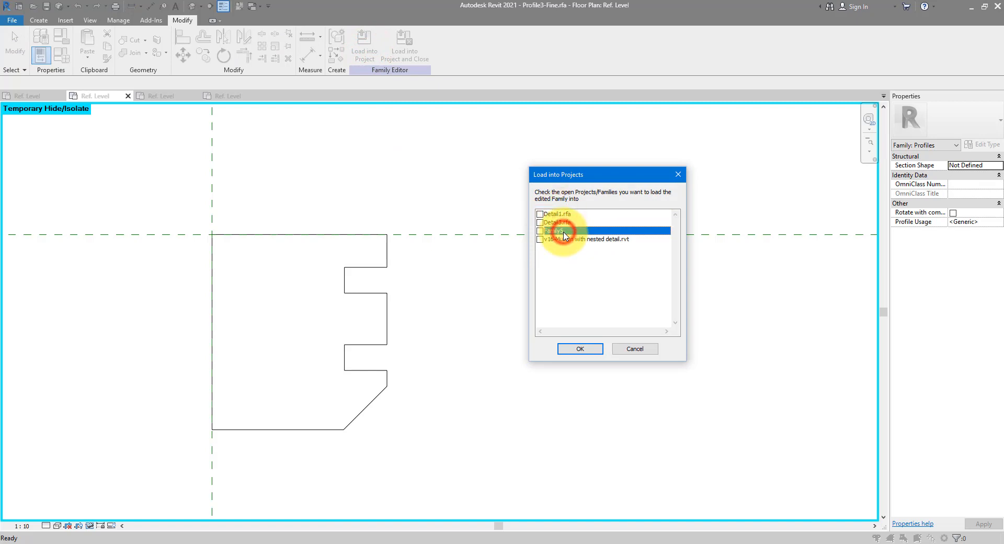
click(634, 349)
Switch to the unsaved window family and save it as Window2 in the REVIT folder.
click(27, 96)
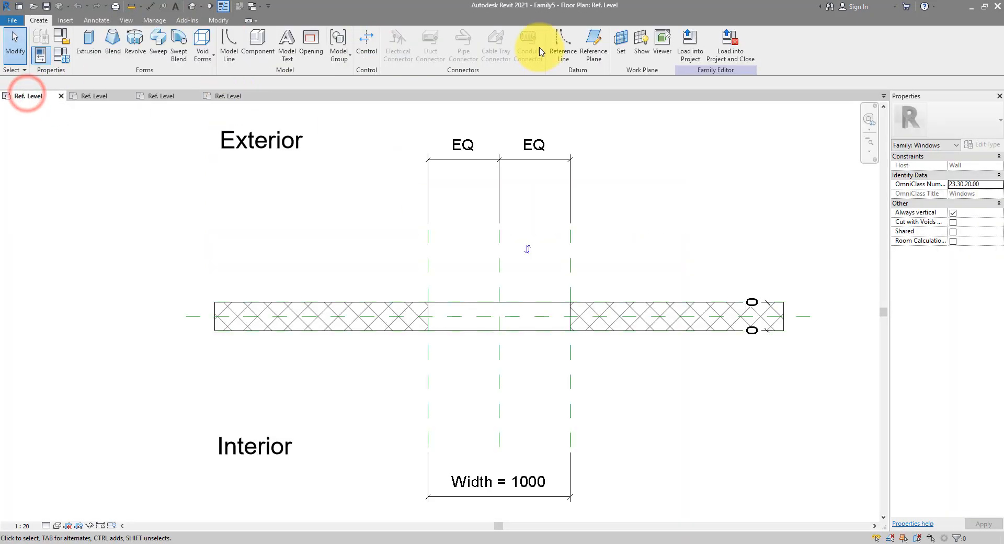
click(47, 6)
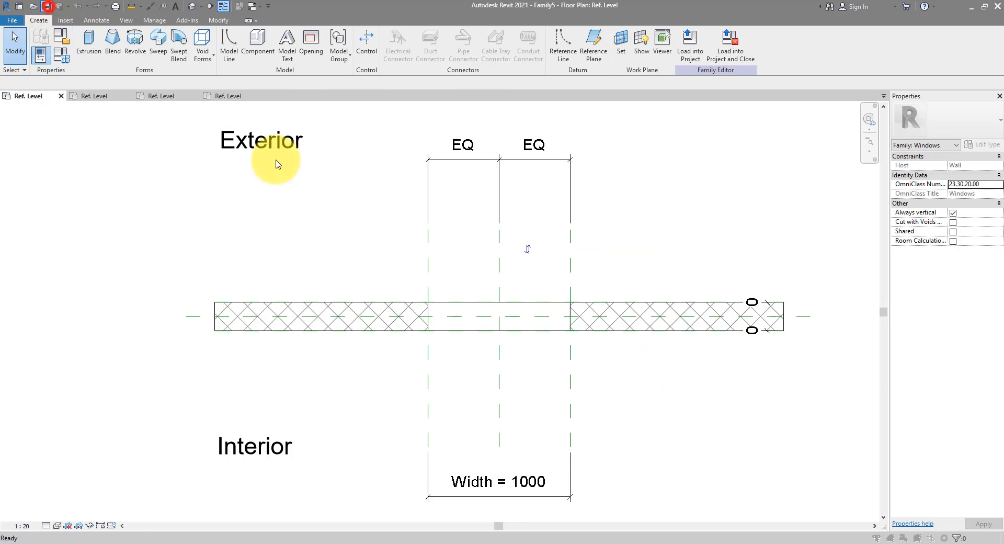
drag(384, 136, 323, 178)
text(Windo)
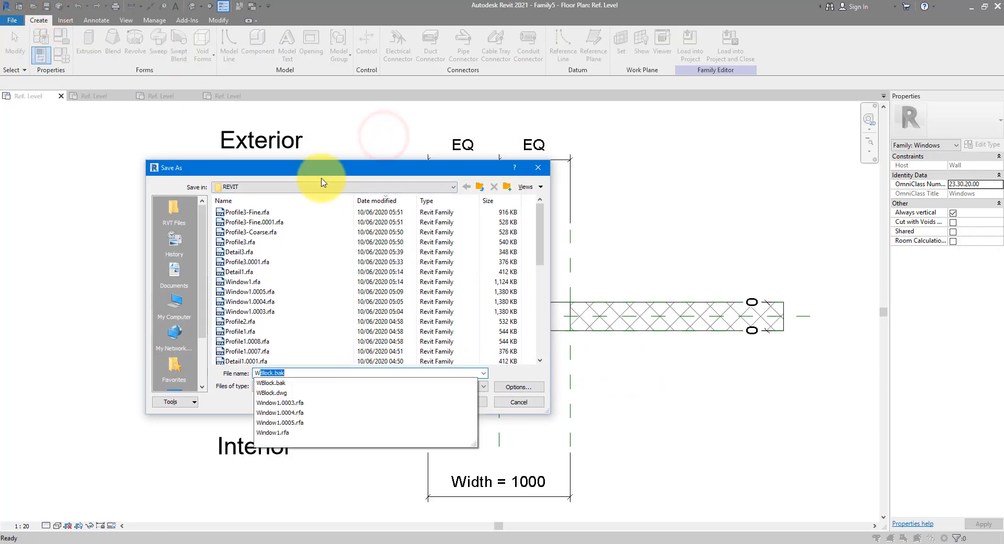
text(w2)
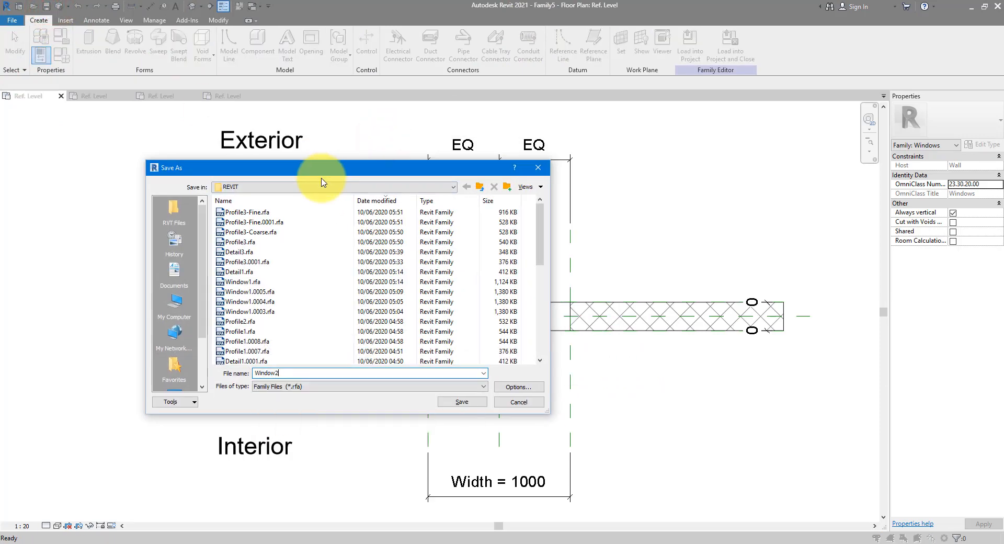
key(Return)
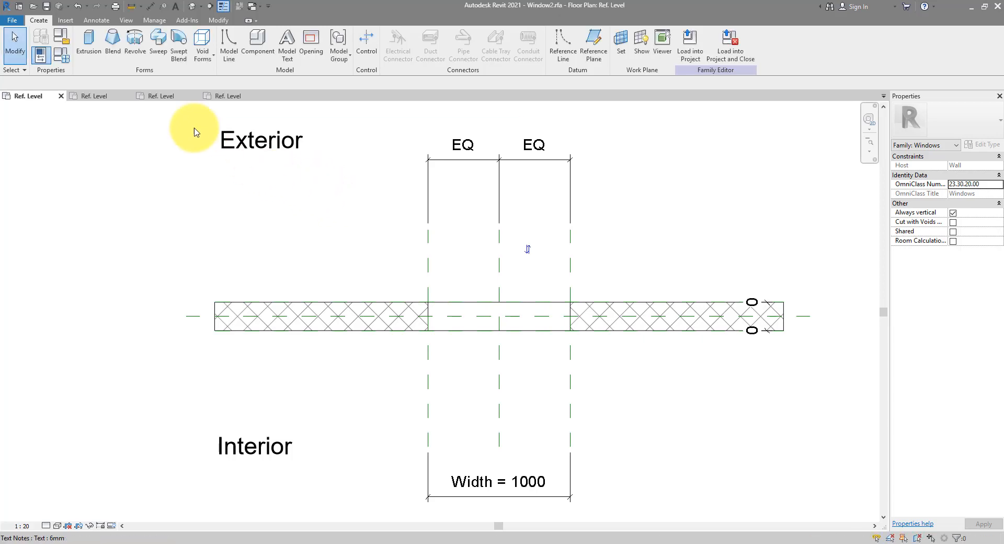
Return to the Profile3-Fine family and load it into Window2.rfa only.
click(229, 96)
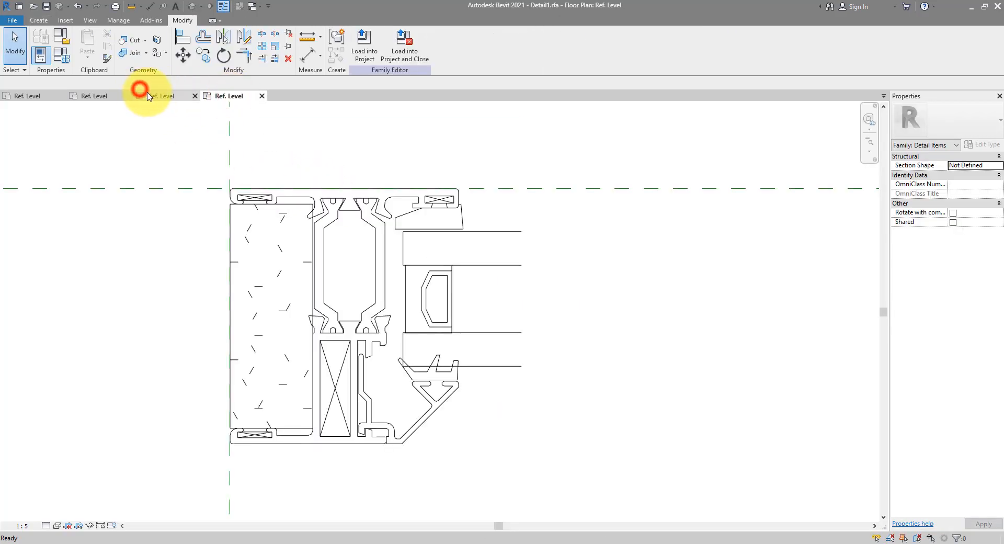
click(148, 95)
click(96, 98)
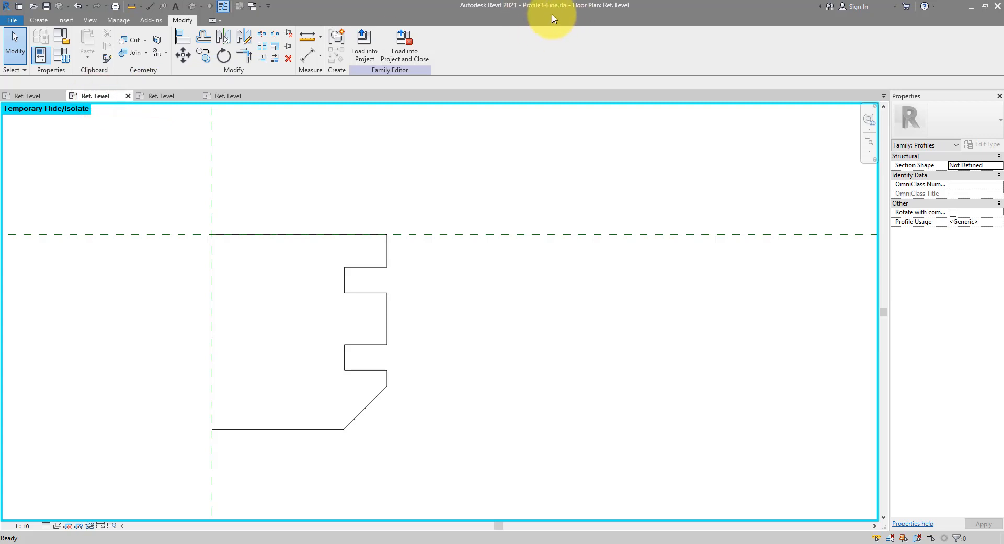
click(364, 46)
drag(587, 174, 541, 174)
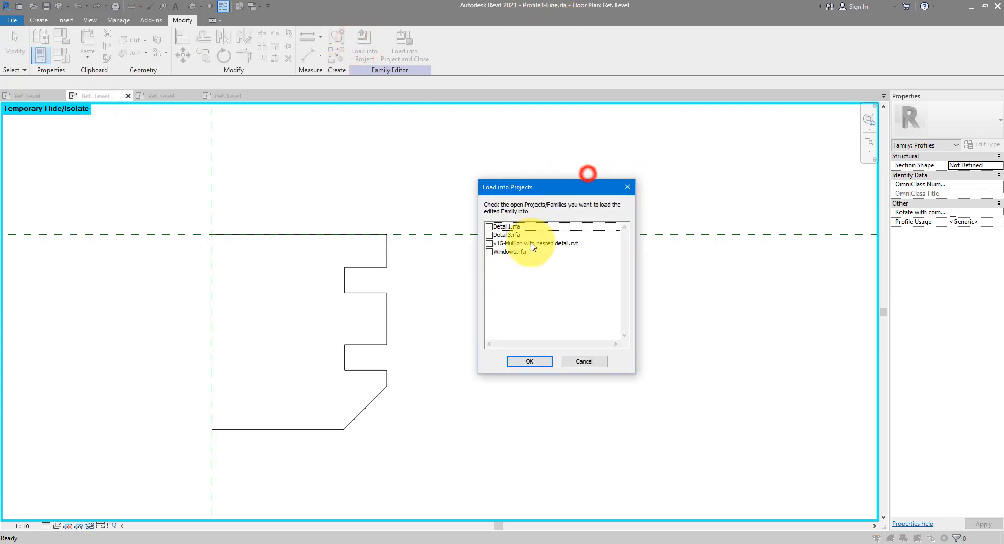
click(501, 252)
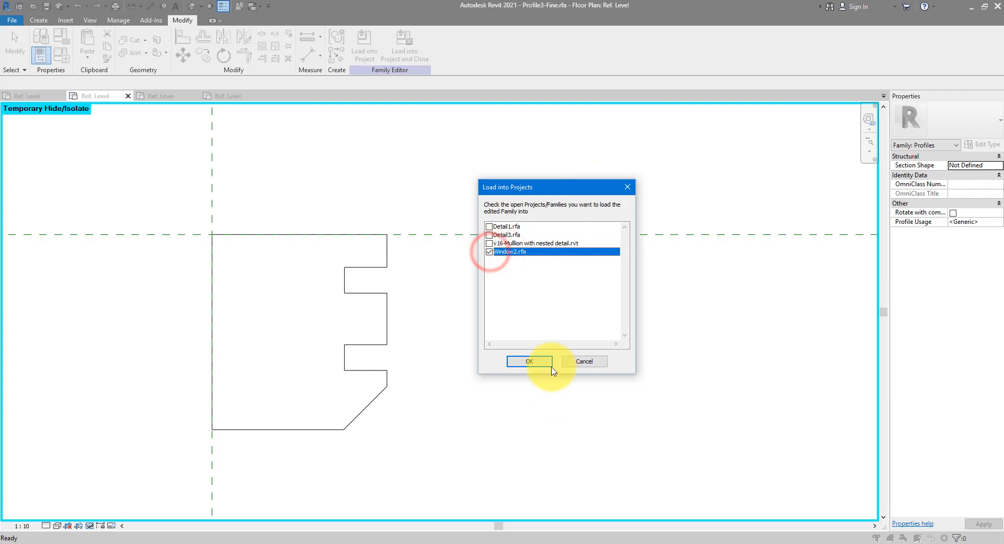
click(530, 360)
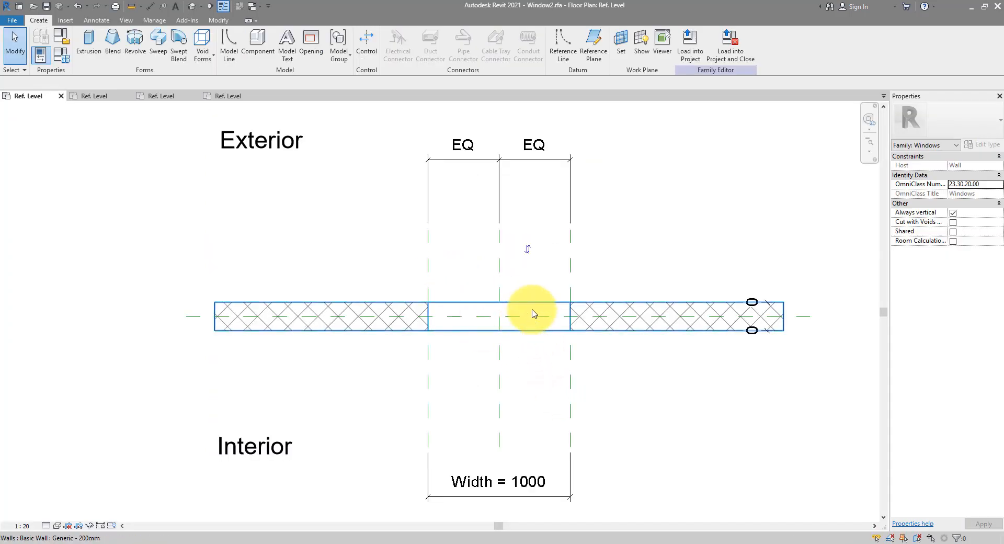
middle_drag(540, 287, 419, 291)
scroll(419, 291, up, 2)
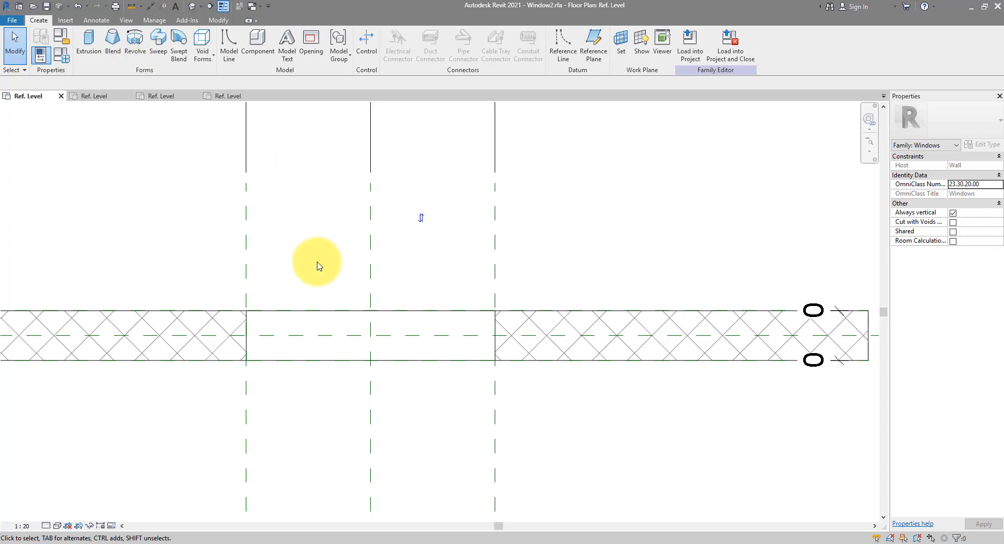
Examine the Center (Front/Back) reference plane along the wall's centreline and its name in the floor plan.
scroll(327, 247, down, 2)
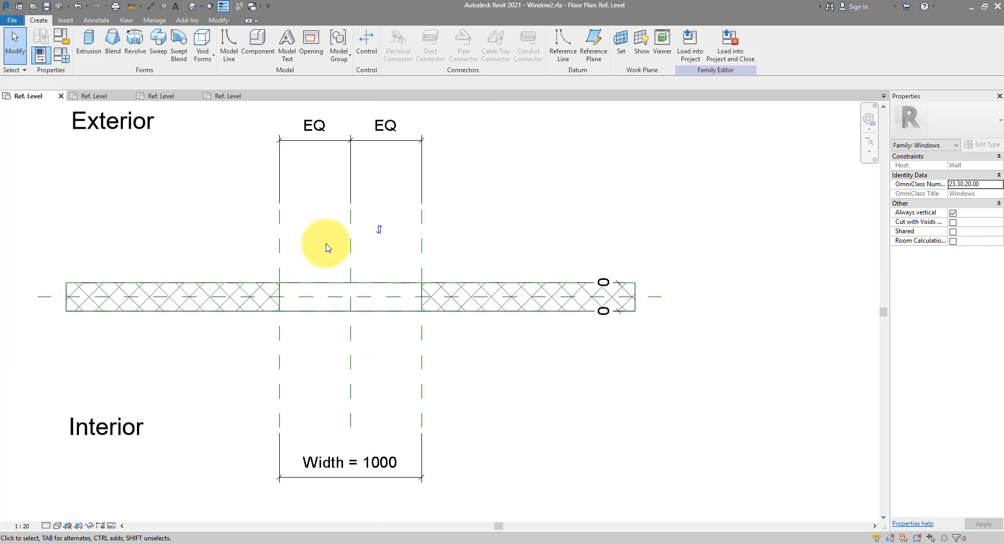
scroll(329, 249, up, 3)
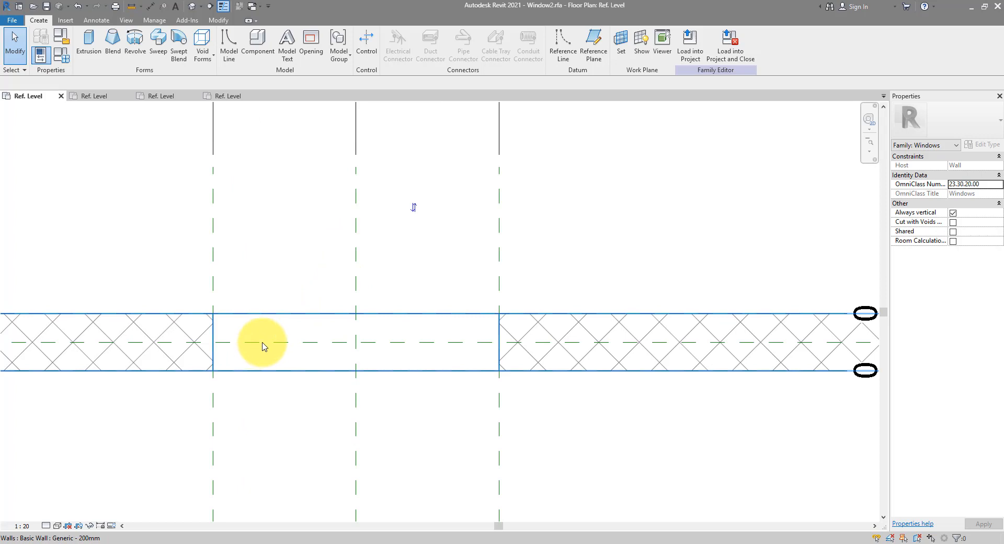
click(262, 342)
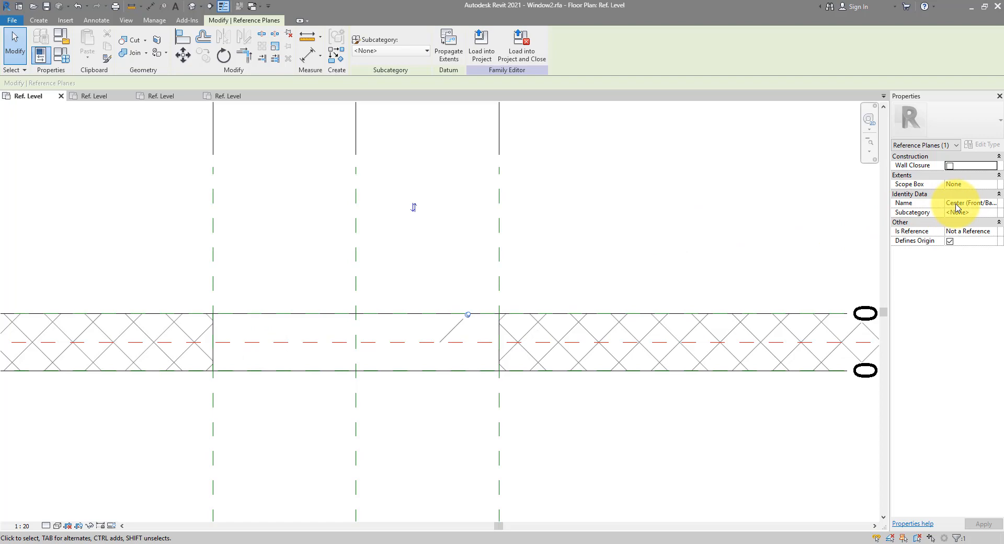
scroll(511, 280, down, 5)
scroll(774, 298, up, 4)
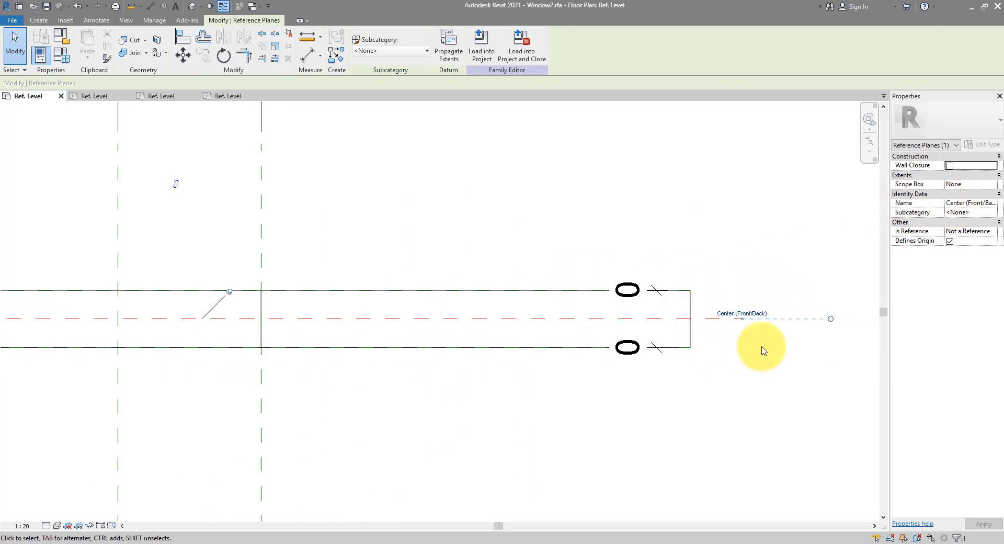
scroll(409, 181, down, 2)
middle_drag(355, 164, 434, 234)
click(434, 234)
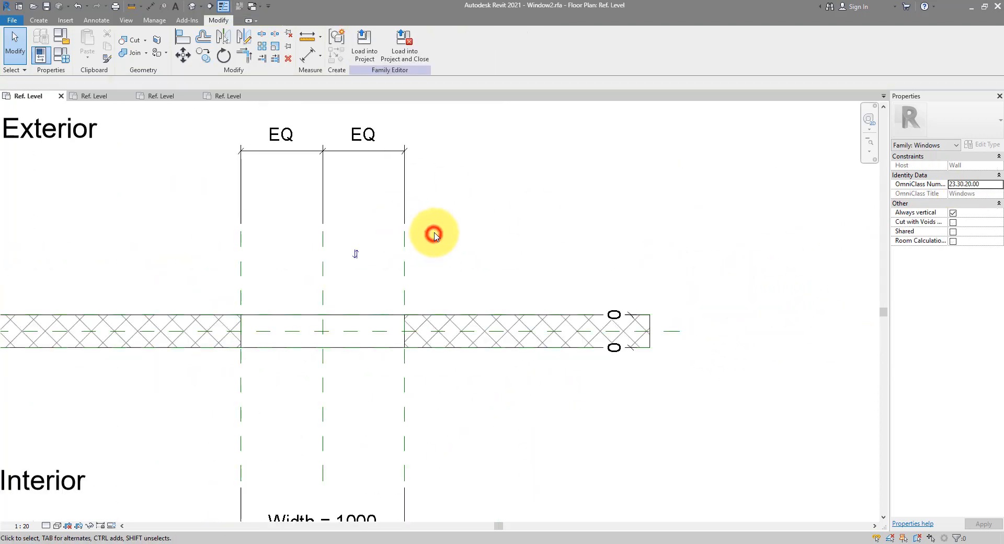
Show the Project Browser and open the Exterior elevation of the window family.
key(p)
key(b)
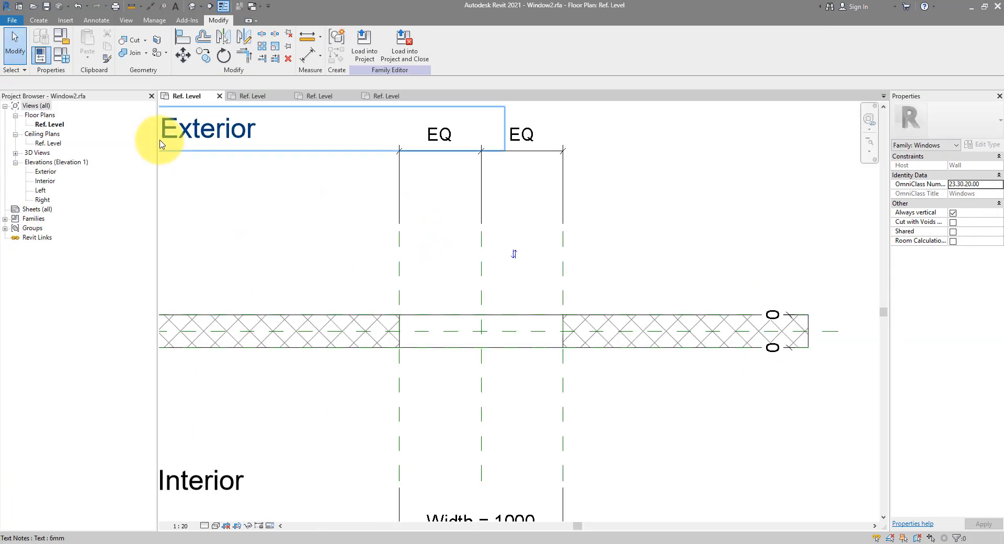
double_click(46, 172)
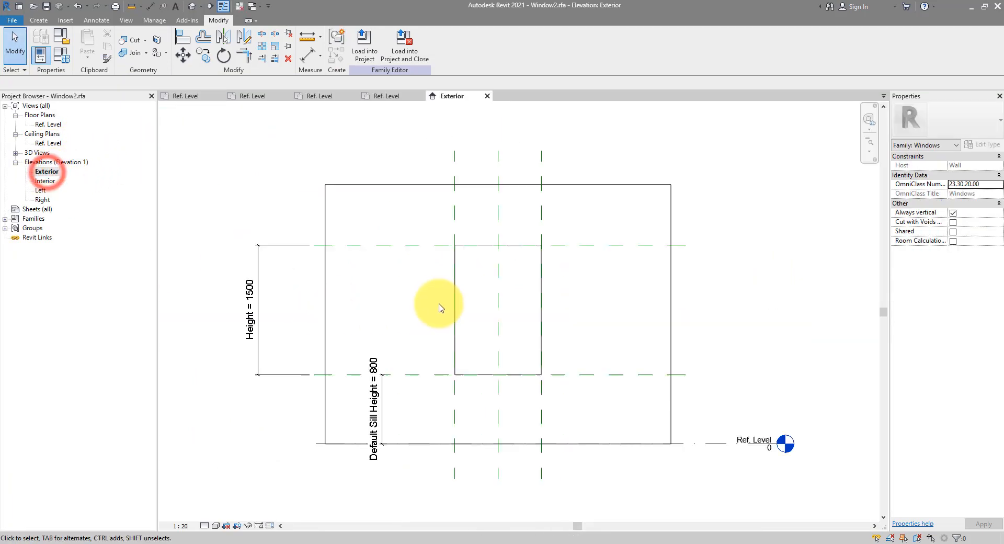
Start a solid Sweep and set its work plane to Reference Plane : Center (Front/Back).
click(38, 21)
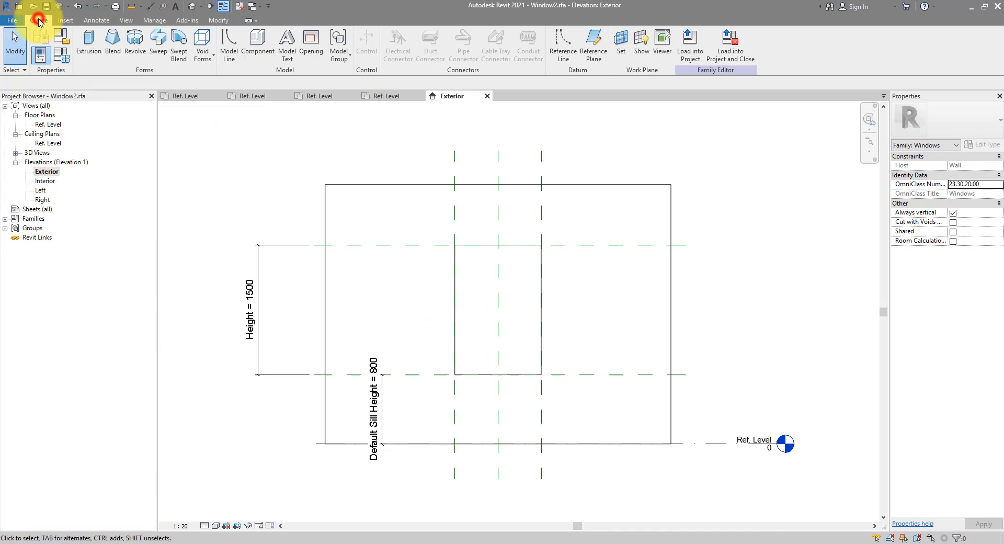
click(156, 57)
middle_drag(575, 301, 494, 298)
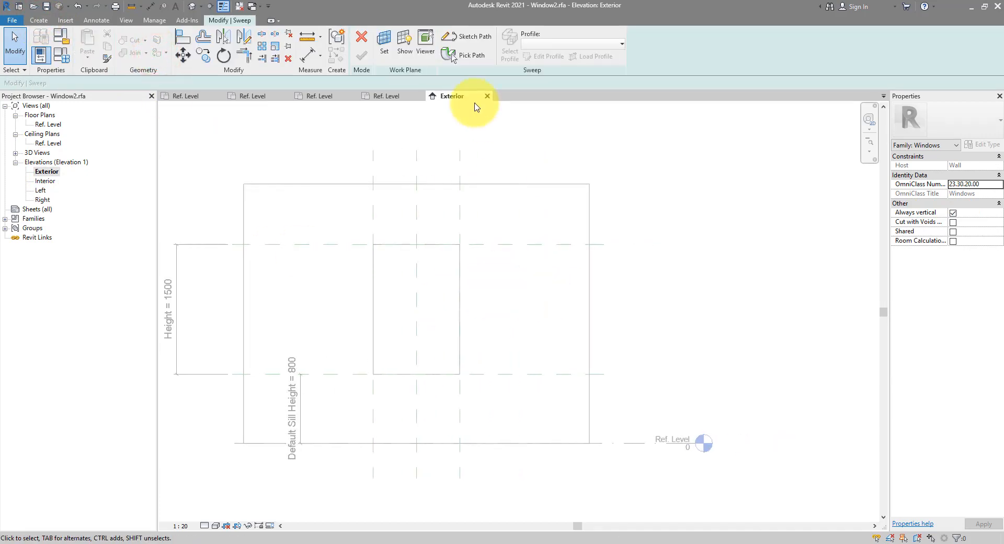
click(391, 51)
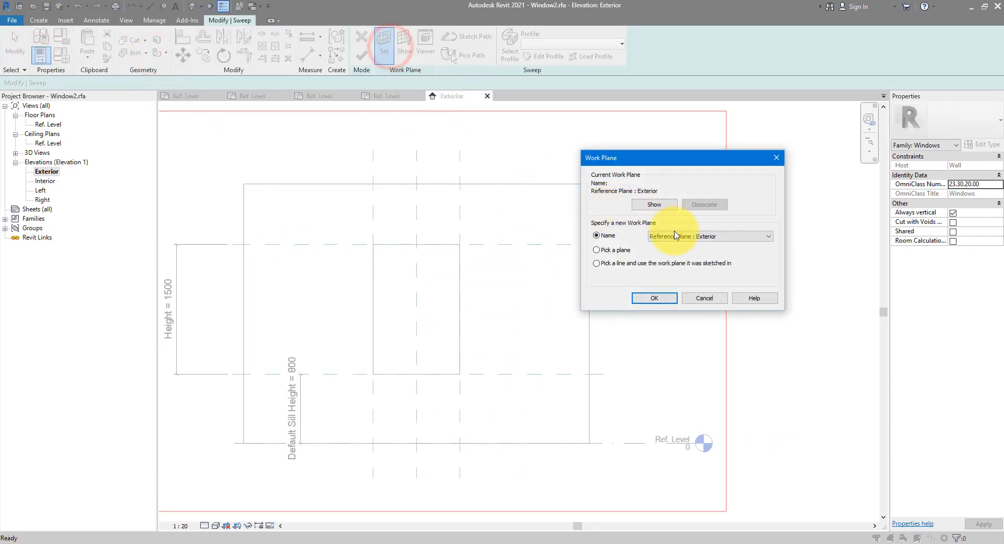
click(710, 238)
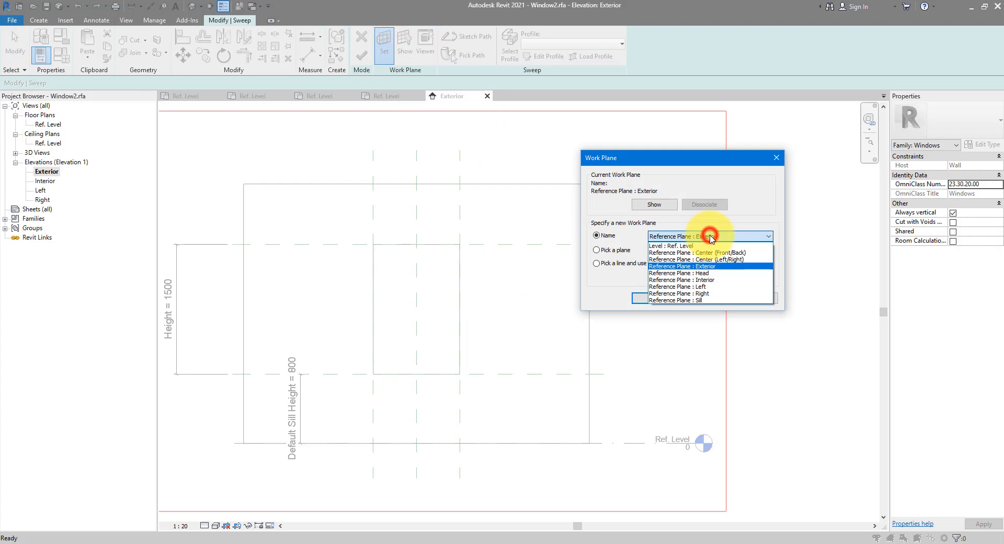
click(740, 253)
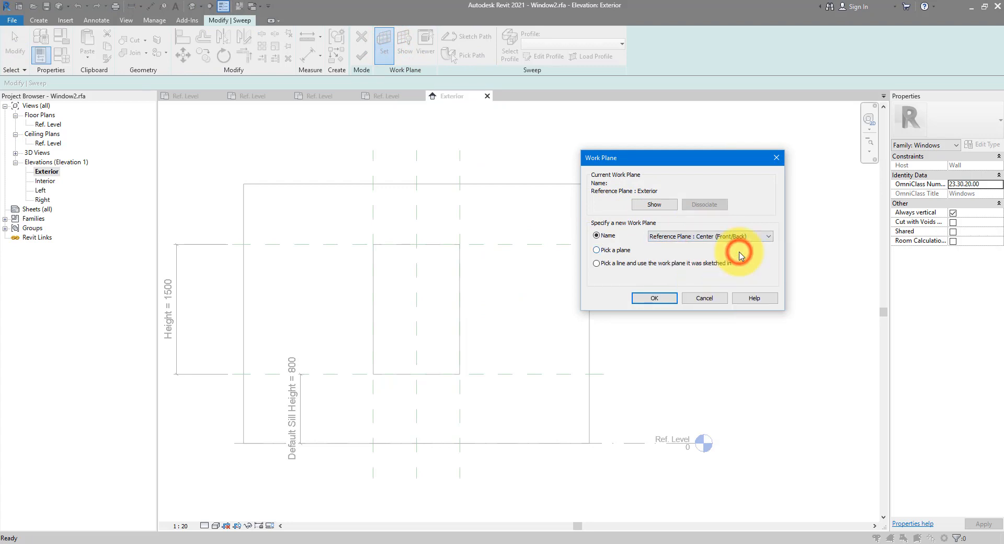
click(660, 298)
scroll(528, 324, down, 3)
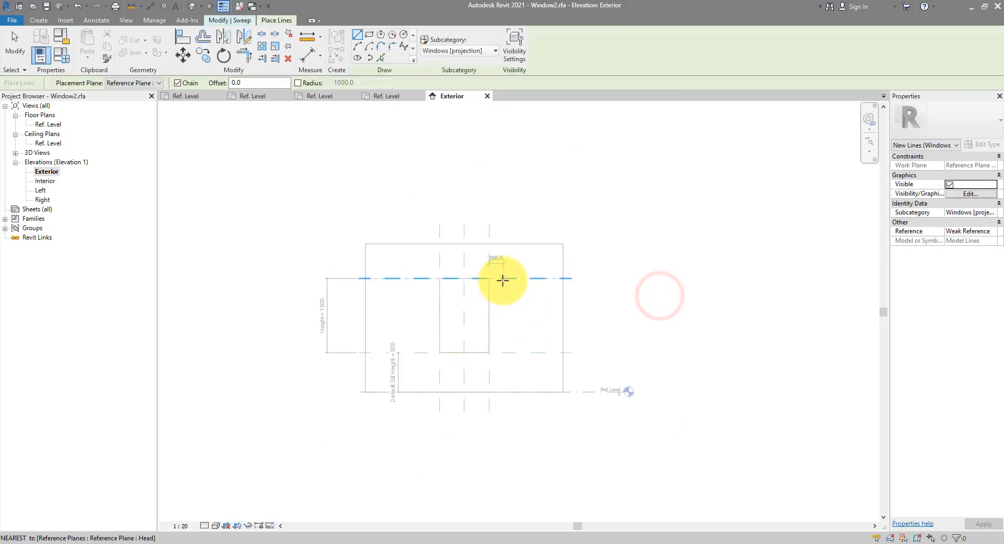
click(382, 58)
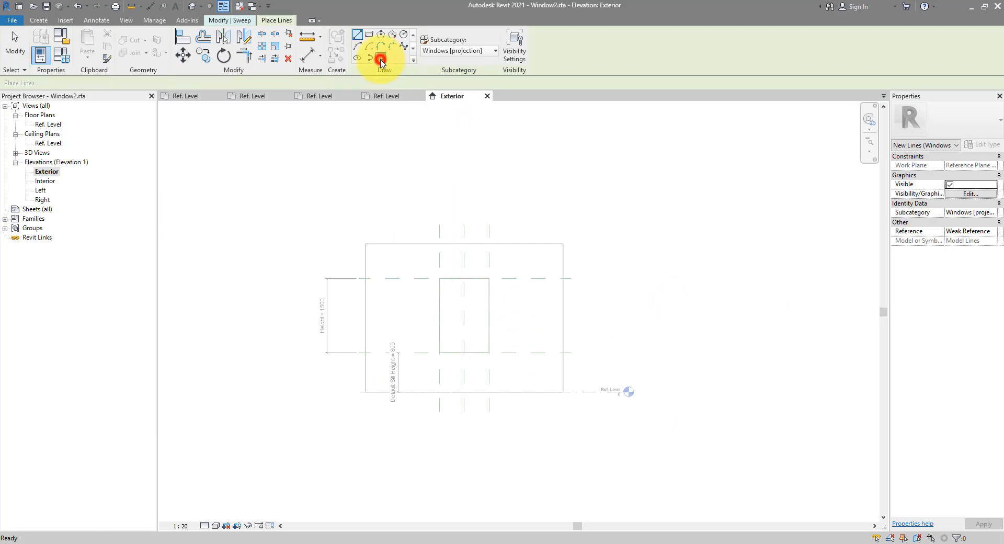
scroll(514, 307, up, 3)
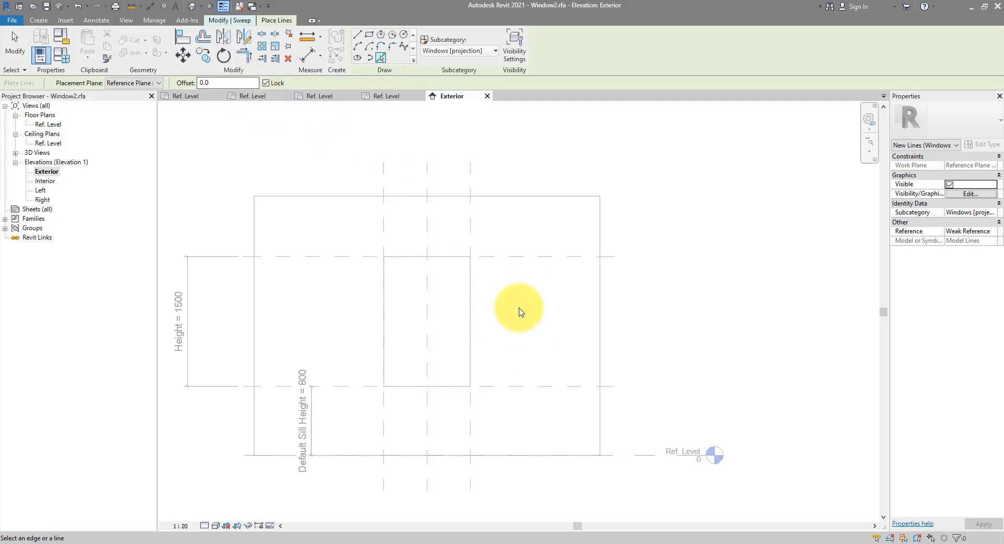
click(496, 257)
click(471, 234)
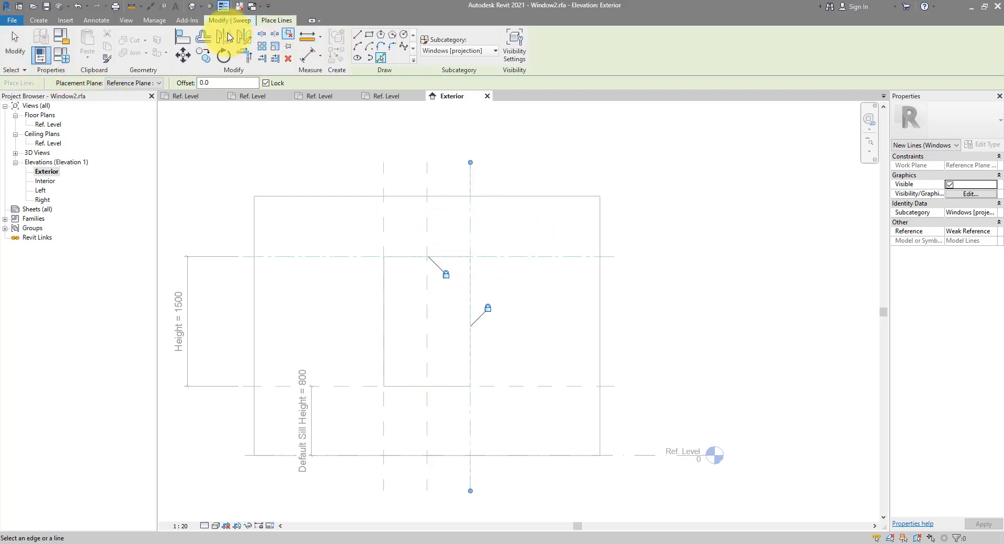
click(21, 54)
click(87, 6)
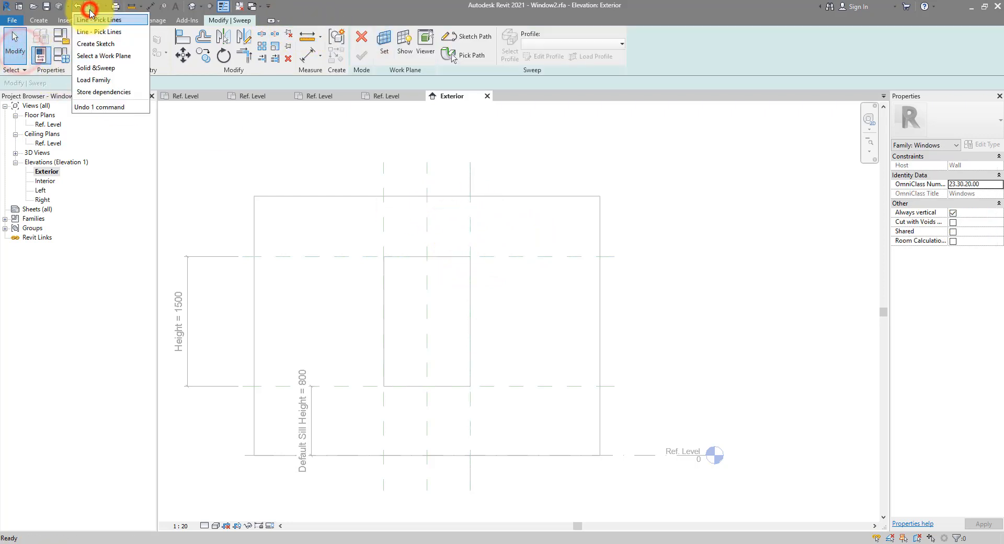
click(95, 33)
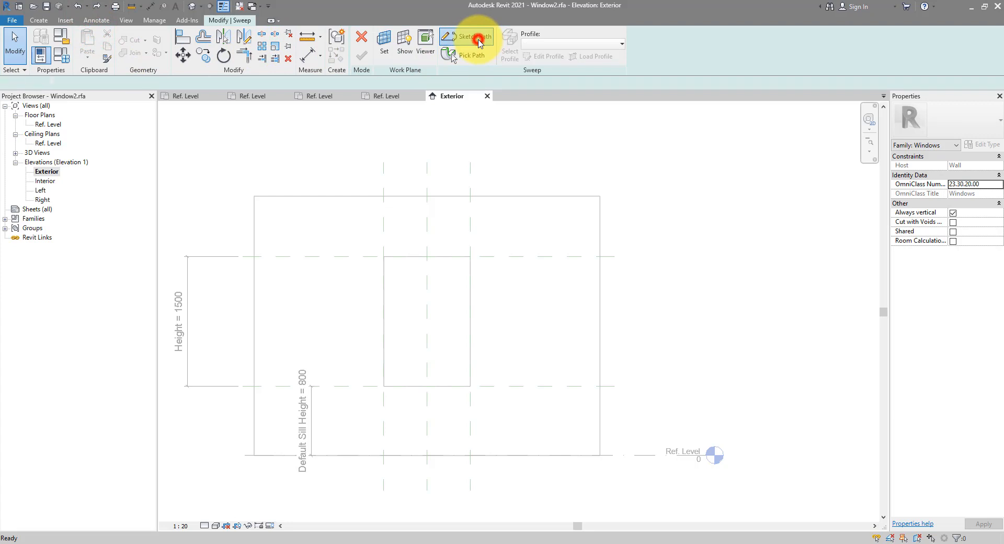
Sketch the sweep path by picking lines locked to both jamb, head and sill reference planes of the opening.
click(479, 41)
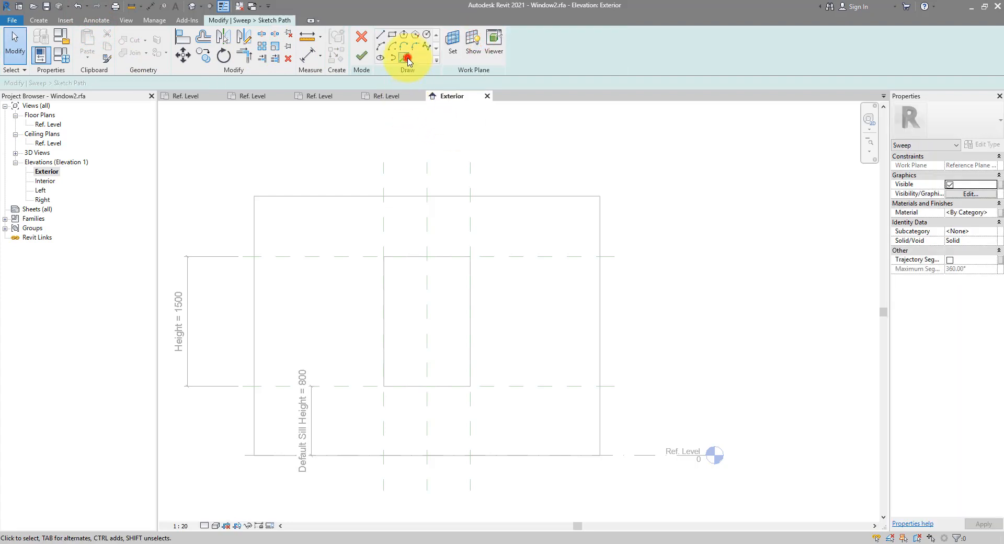
click(406, 58)
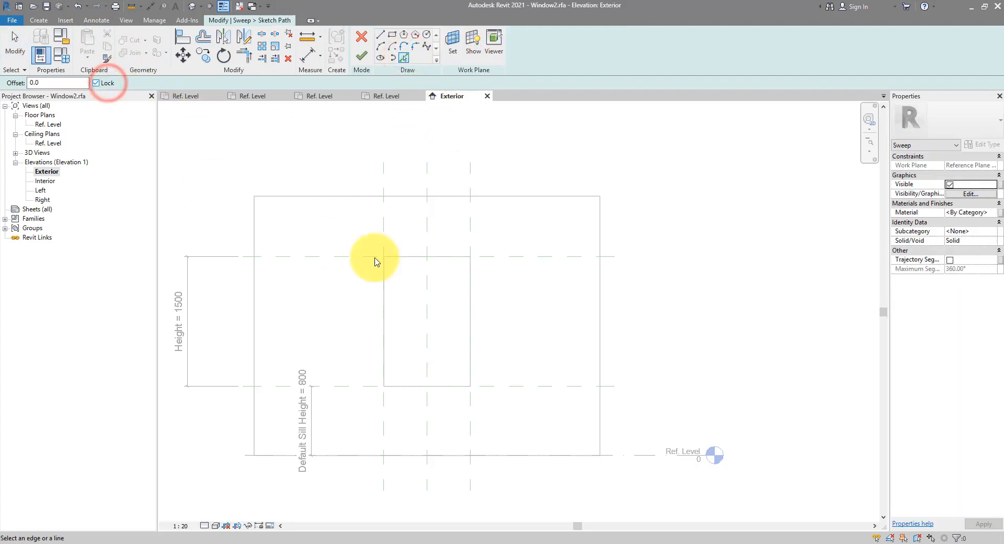
click(385, 216)
click(472, 221)
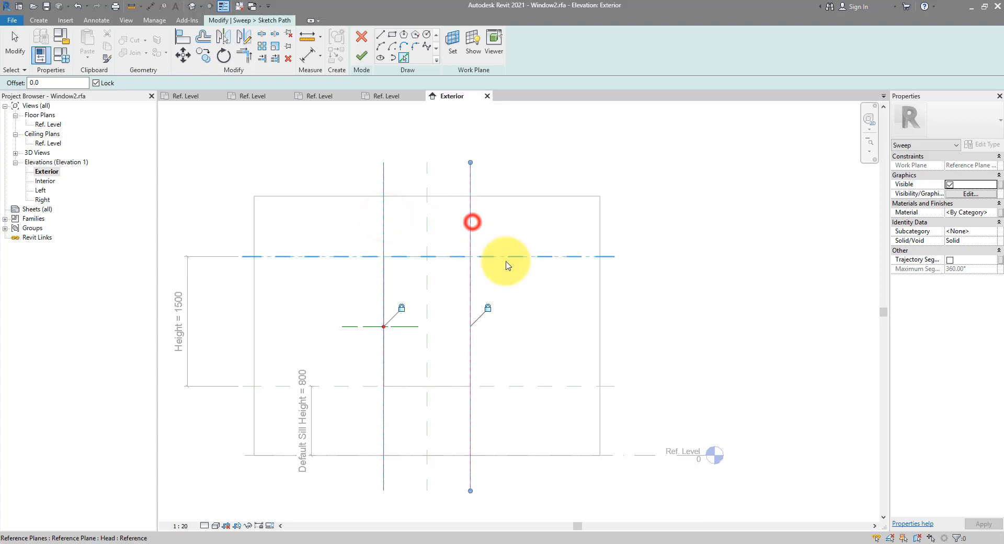
click(505, 258)
click(509, 386)
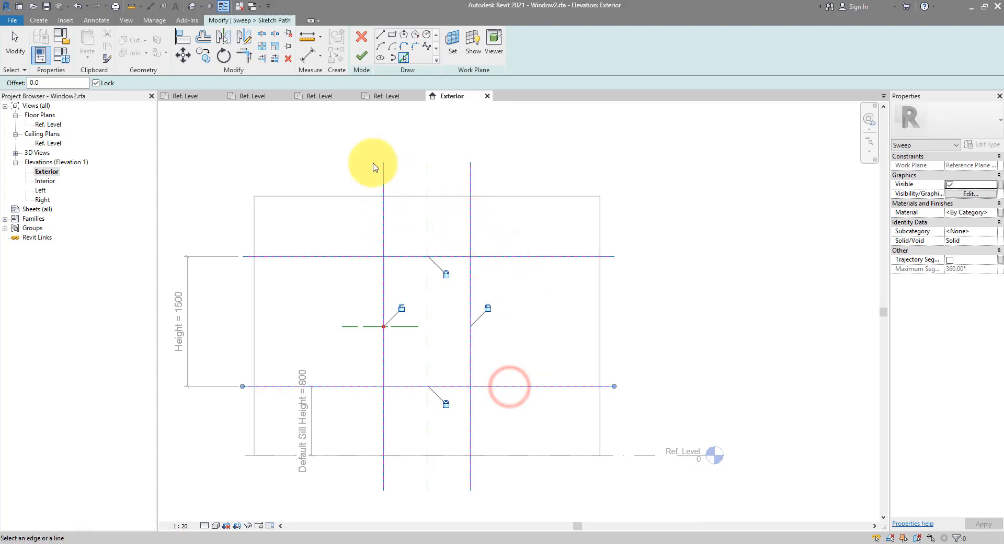
Trim the four path lines to corners so they form a closed rectangle around the window opening.
key(t)
key(r)
click(388, 257)
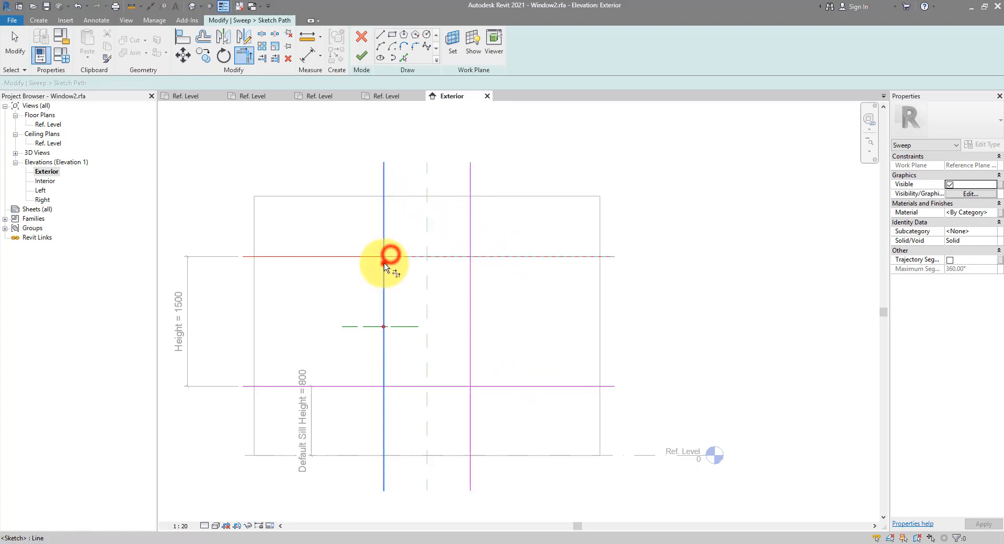
click(383, 264)
click(443, 386)
click(464, 366)
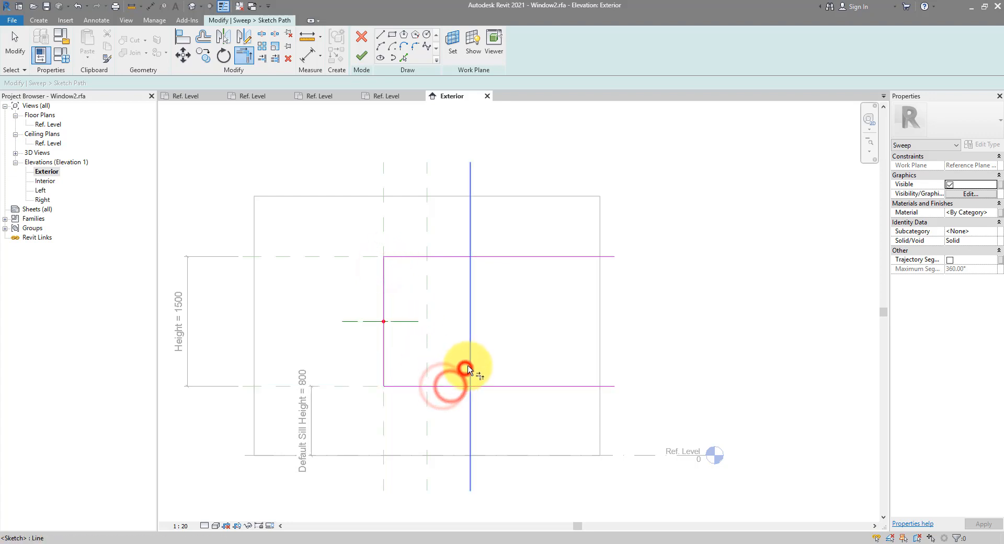
click(456, 385)
click(469, 303)
click(457, 258)
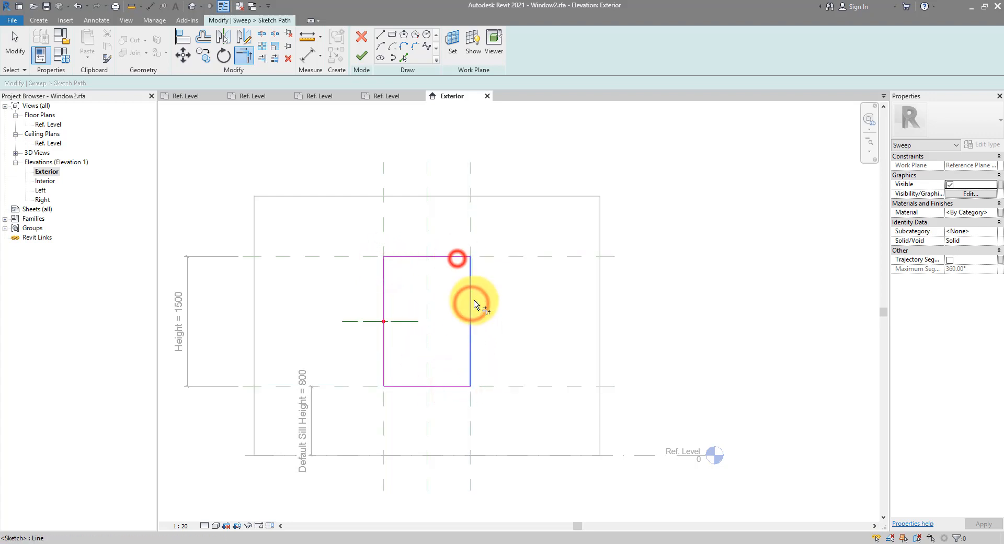
key(Escape)
key(Escape)
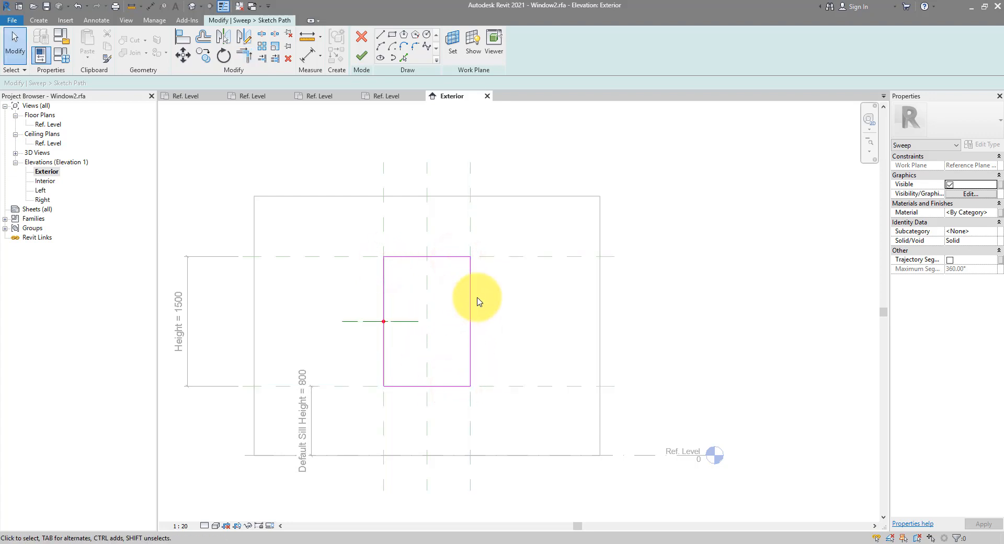
Check the profile plane in the Ref. Level plan, then move it to the path's opposite vertical line in the Exterior elevation.
double_click(51, 125)
scroll(602, 334, up, 5)
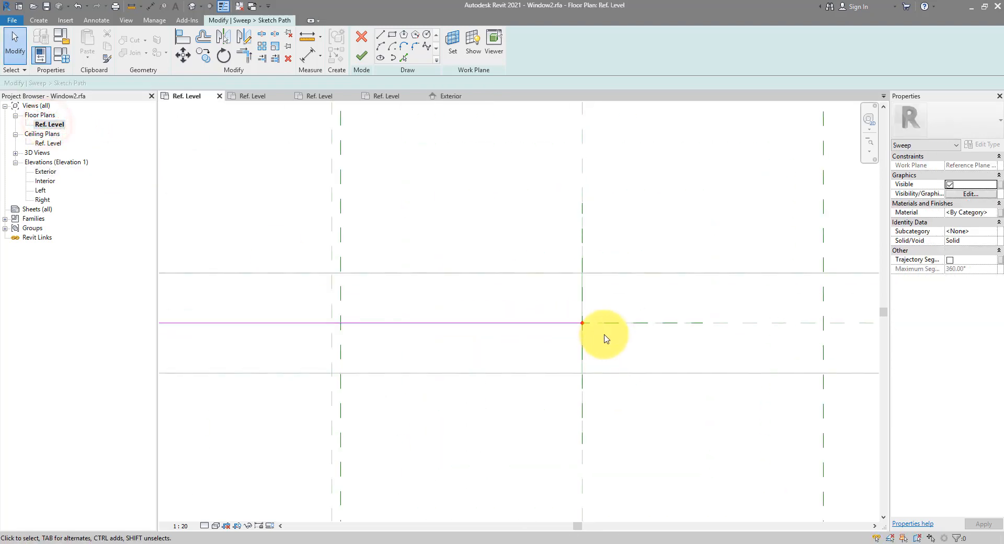
scroll(578, 333, down, 3)
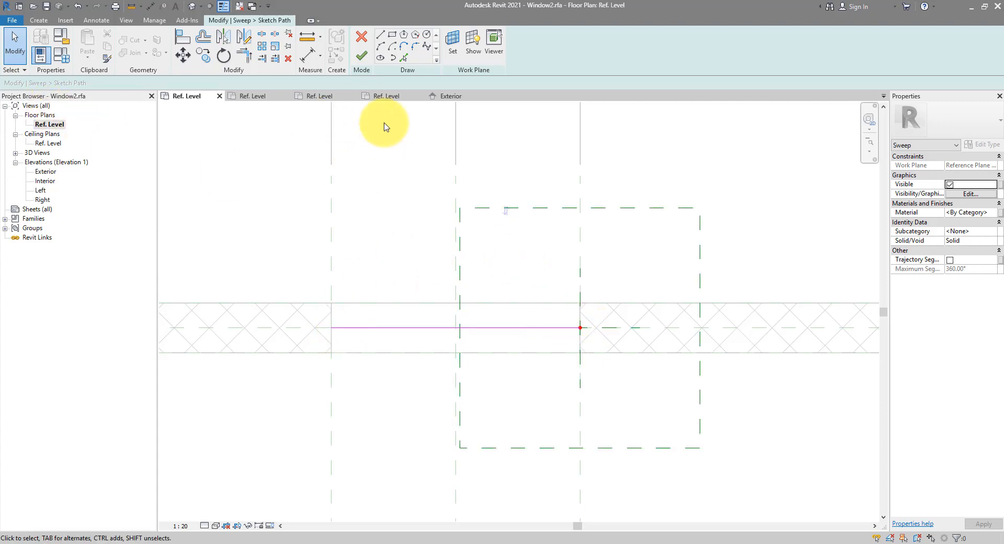
click(437, 95)
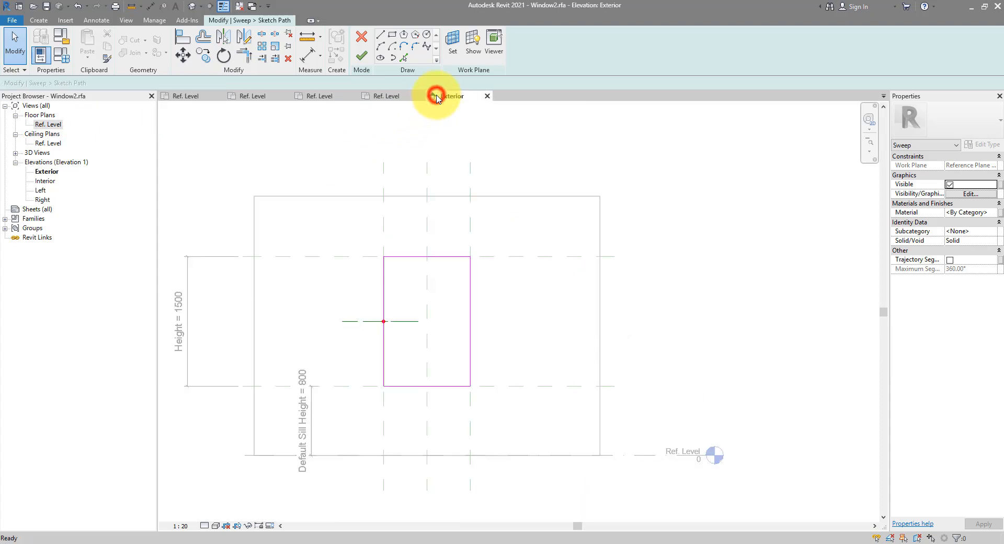
click(394, 322)
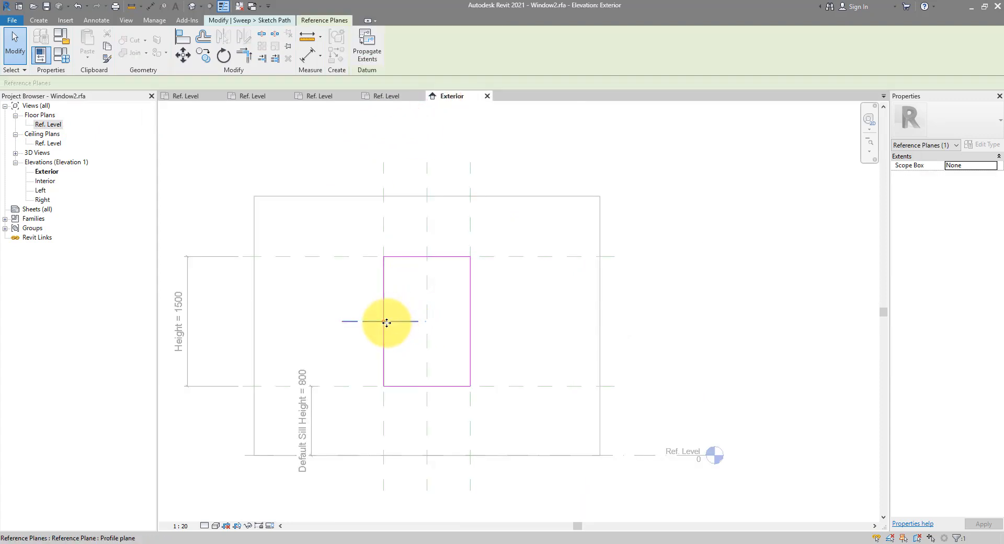
mouse_move(383, 312)
mouse_down()
mouse_move(387, 246)
mouse_move(470, 266)
mouse_up()
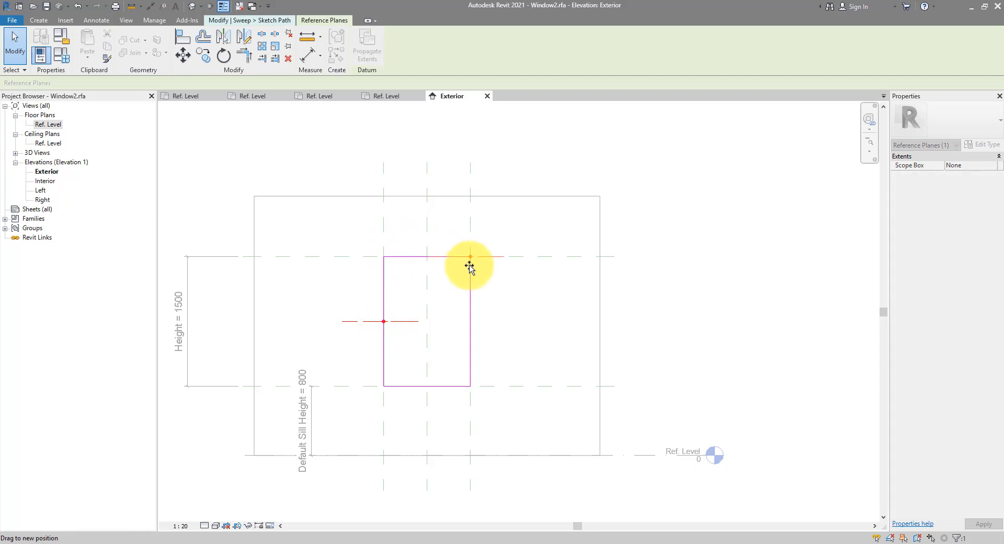
drag(475, 323, 501, 288)
click(500, 292)
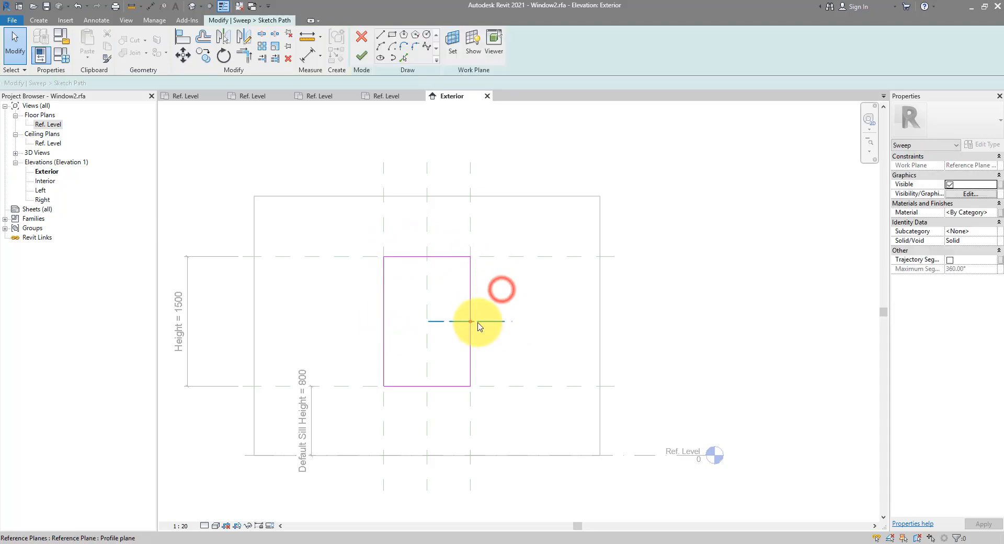
Return to the Ref. Level floor plan and finish the sweep path sketch.
double_click(52, 128)
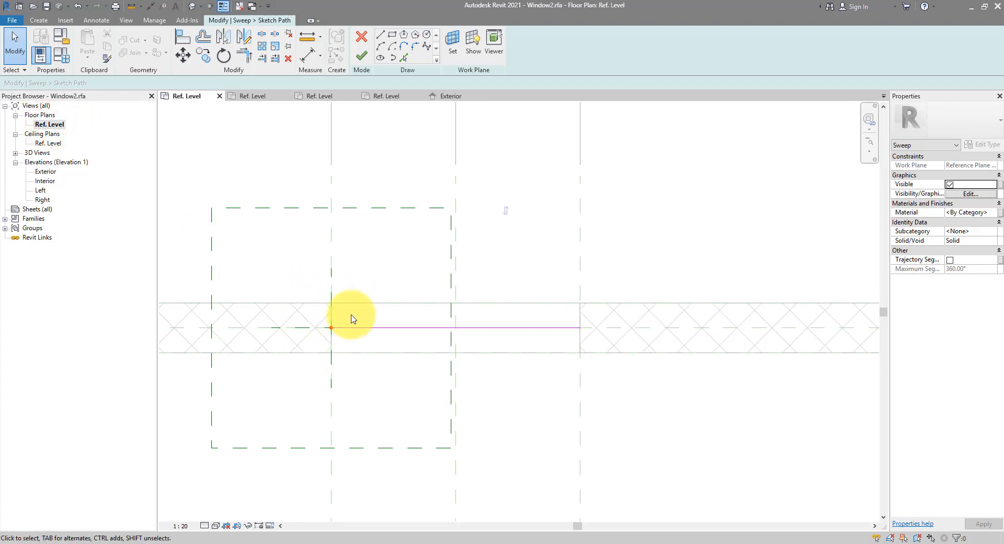
click(366, 60)
scroll(383, 262, up, 2)
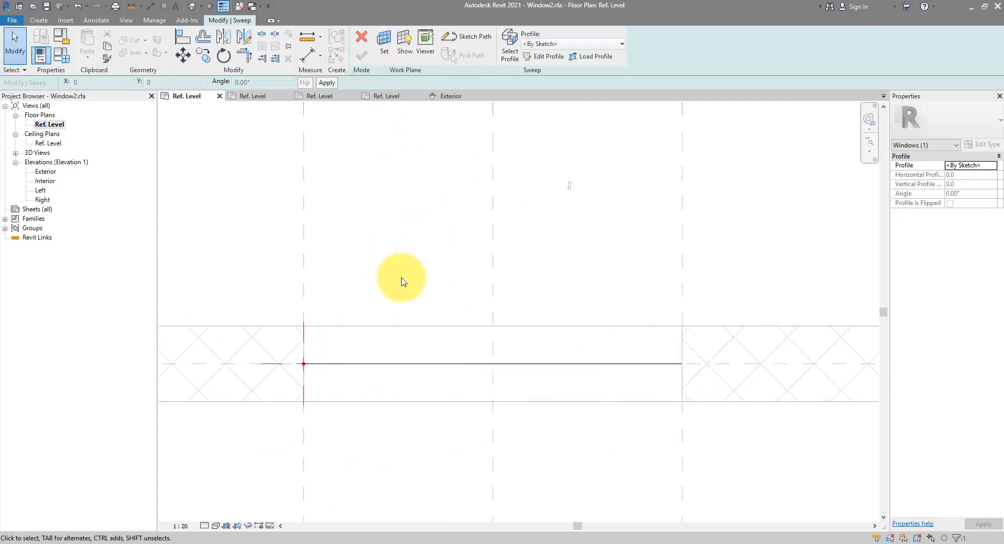
middle_drag(402, 281, 421, 210)
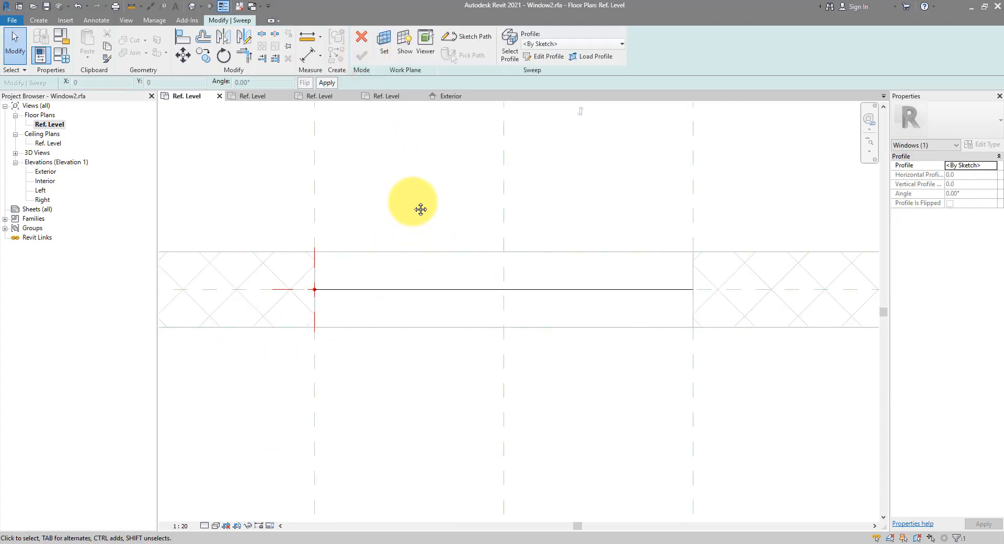
Assign the Profile3-Fine profile to the sweep, rotated 180° and flipped so it sits inside the opening.
click(510, 59)
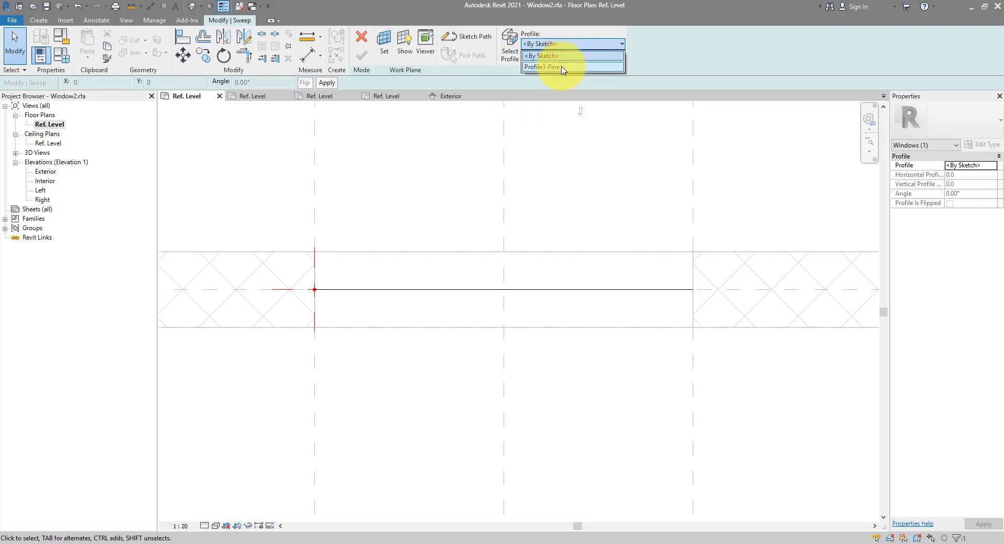
click(563, 67)
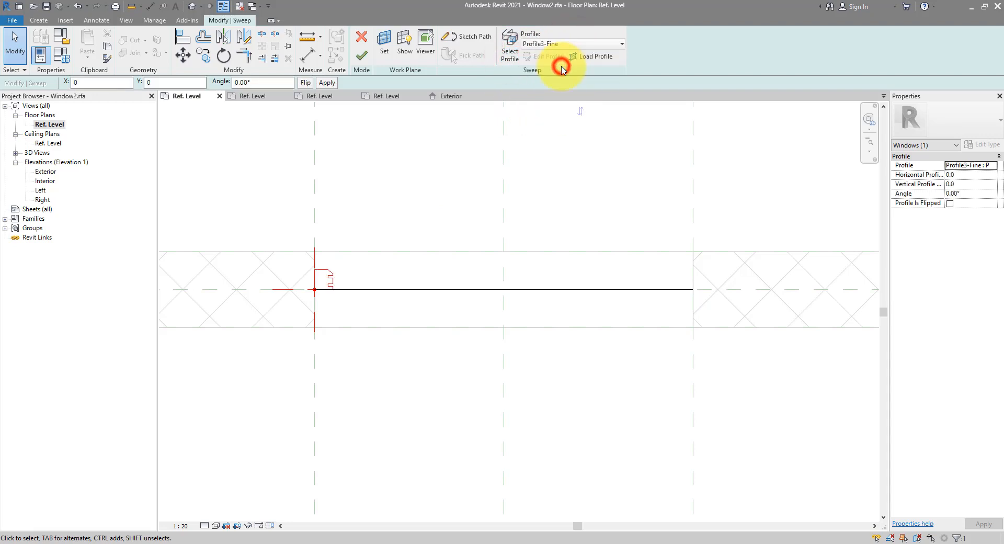
scroll(325, 292, up, 4)
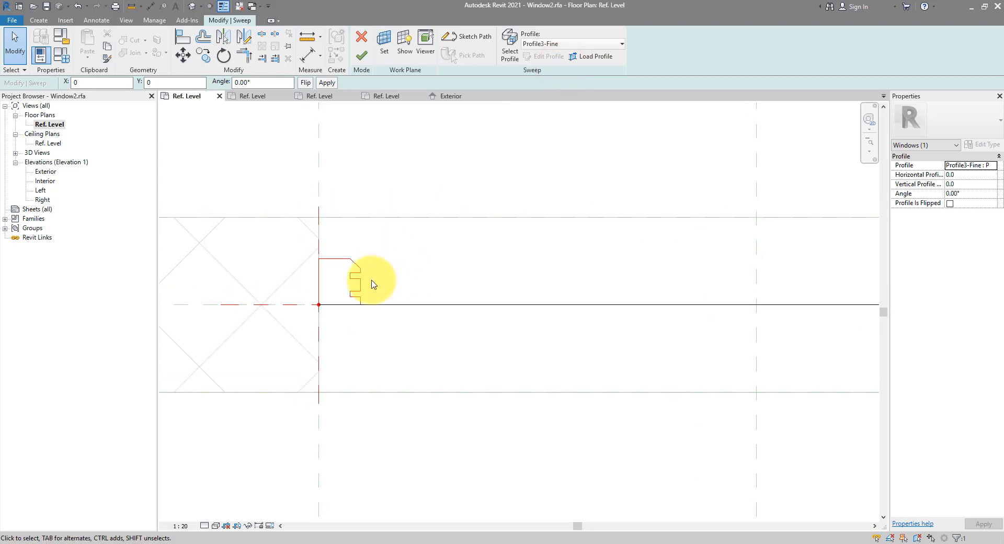
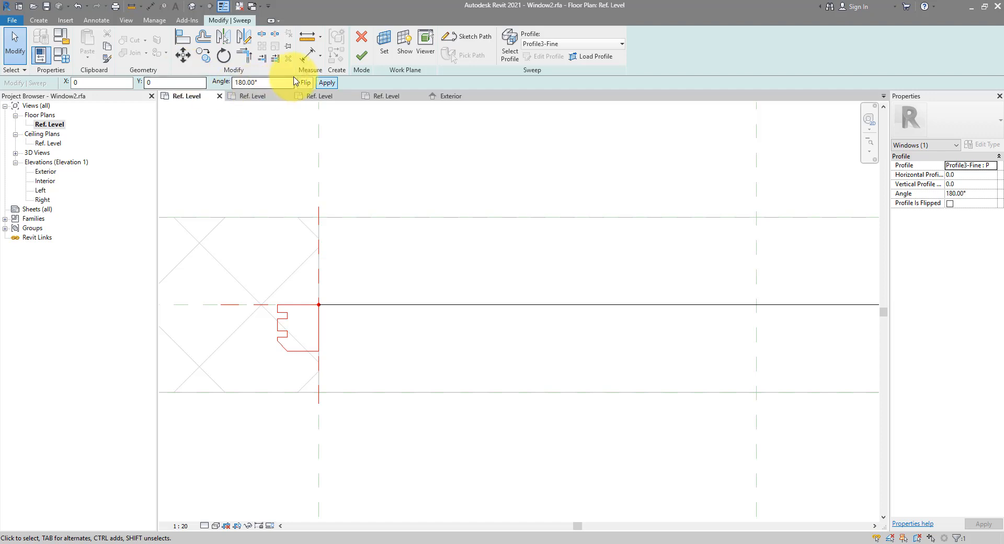
click(395, 325)
middle_drag(395, 325, 296, 316)
Check the profile's orientation against the Detail1 and Profile3-Fine families, and finish the frame sweep in Window2.
click(240, 6)
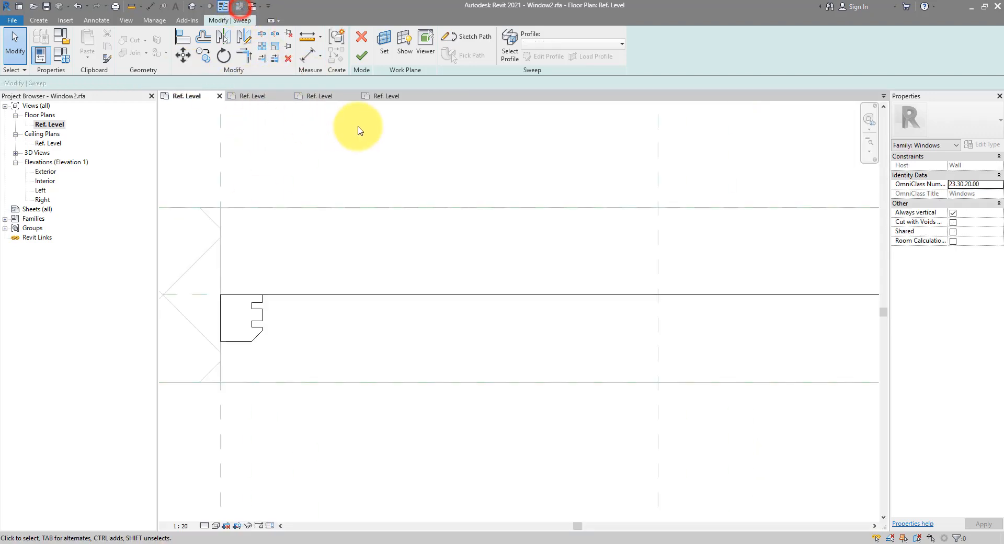
click(374, 100)
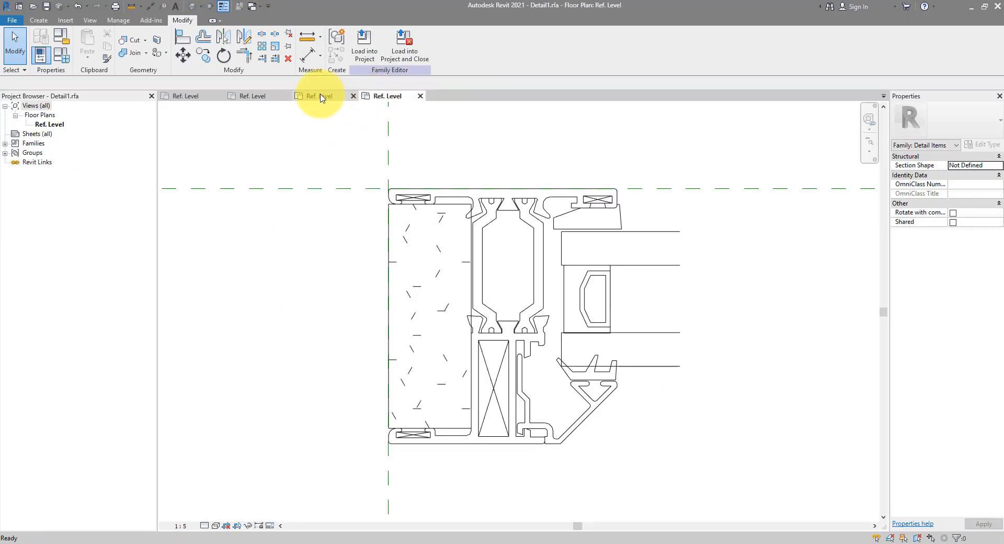
click(321, 97)
click(259, 99)
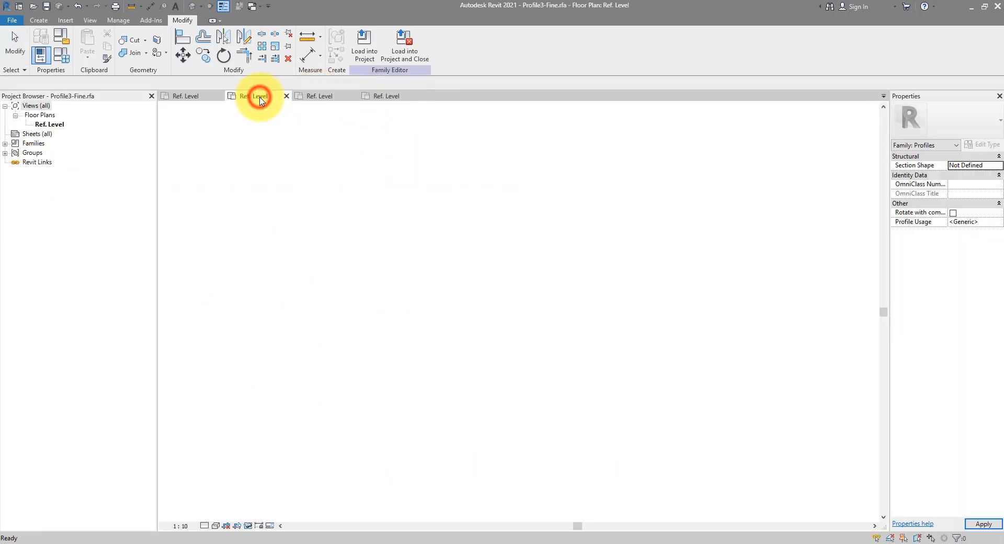
mouse_move(269, 171)
mouse_down()
mouse_move(604, 486)
mouse_move(518, 209)
mouse_up()
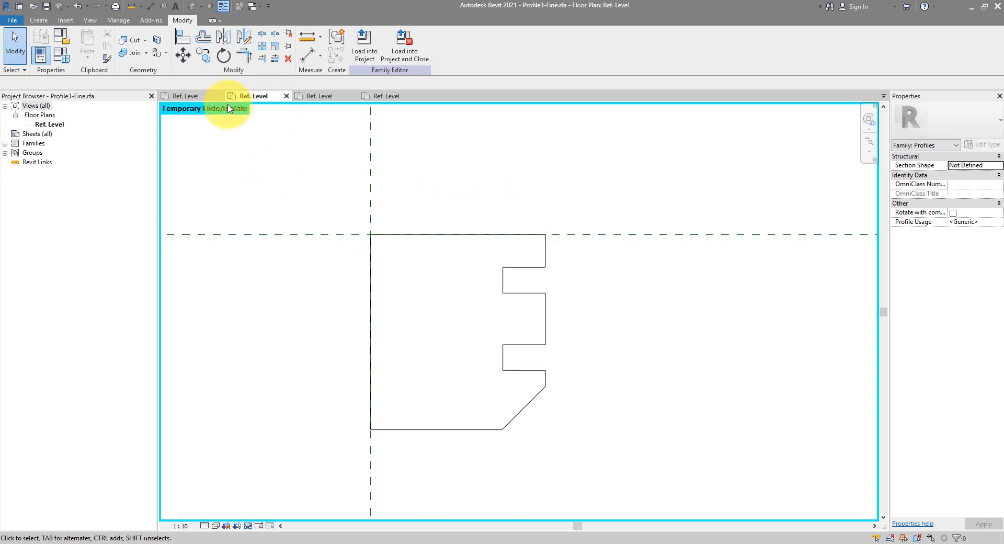
click(197, 97)
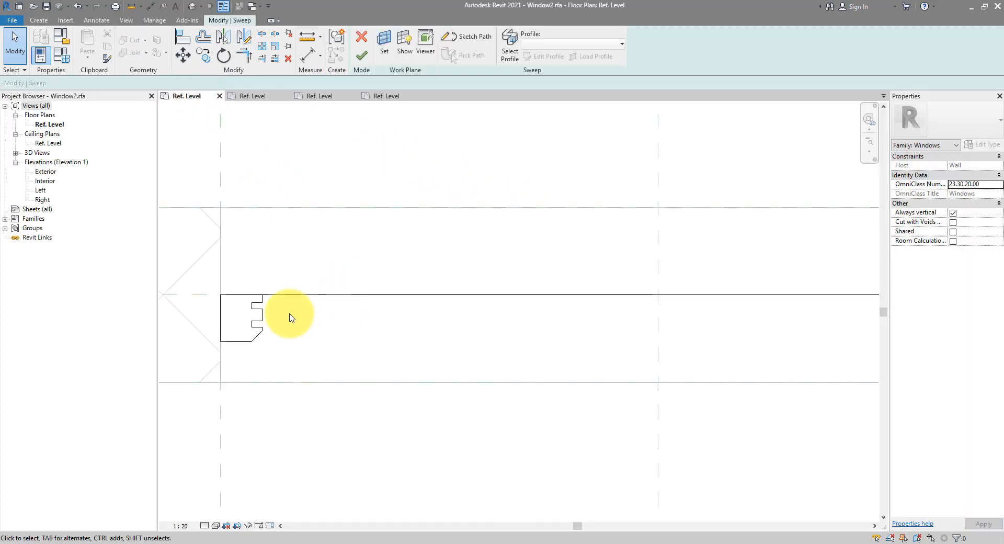
click(300, 297)
click(351, 297)
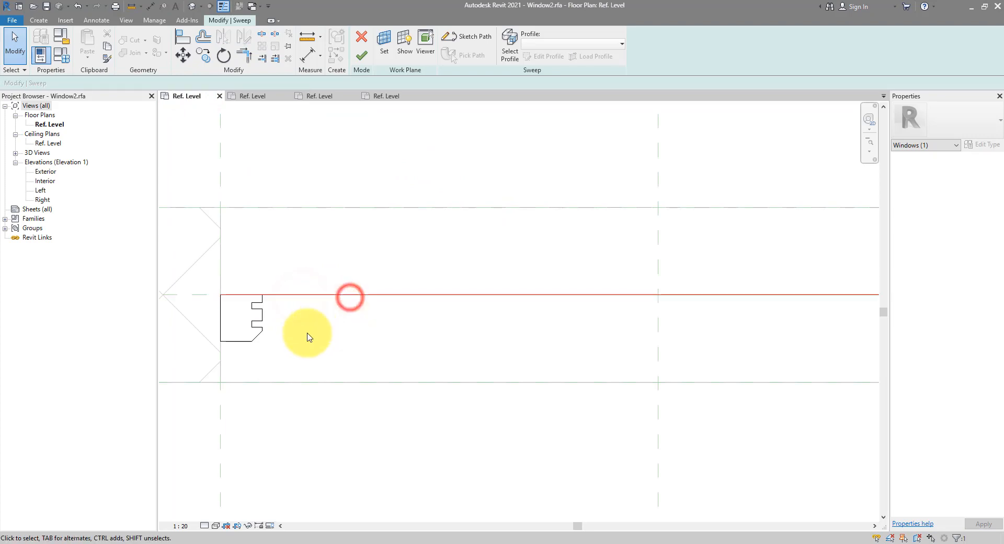
click(362, 61)
click(349, 146)
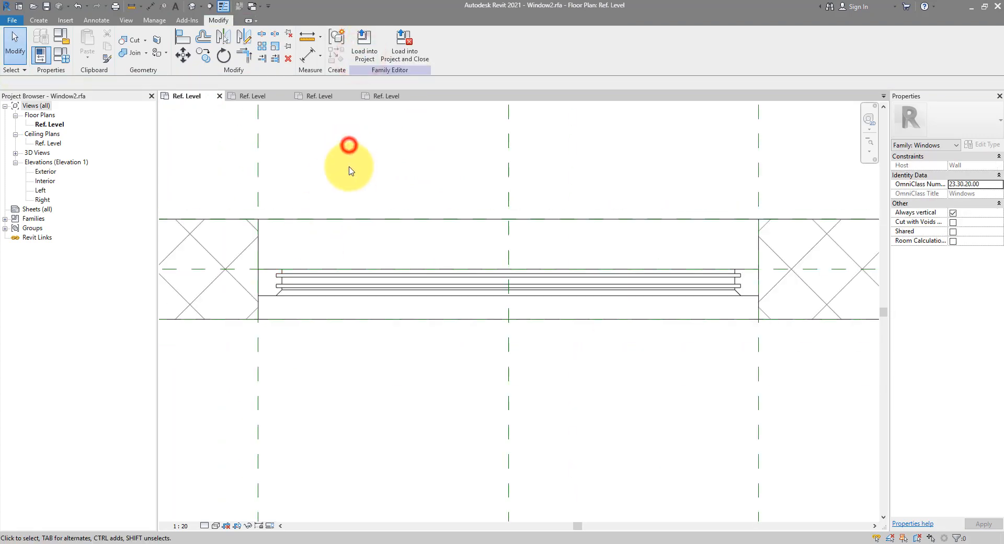
Open the default 3D view and temporarily hide the host wall.
click(192, 5)
click(450, 174)
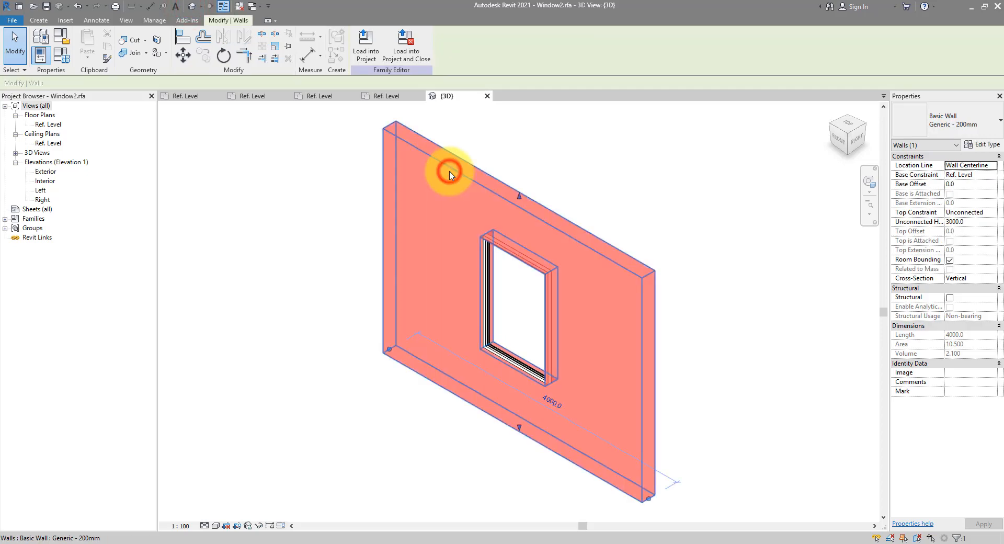
key(h)
key(h)
Examine the swept frame's shape and grooves in a shaded 3D view from both sides of the window.
scroll(489, 375, up, 5)
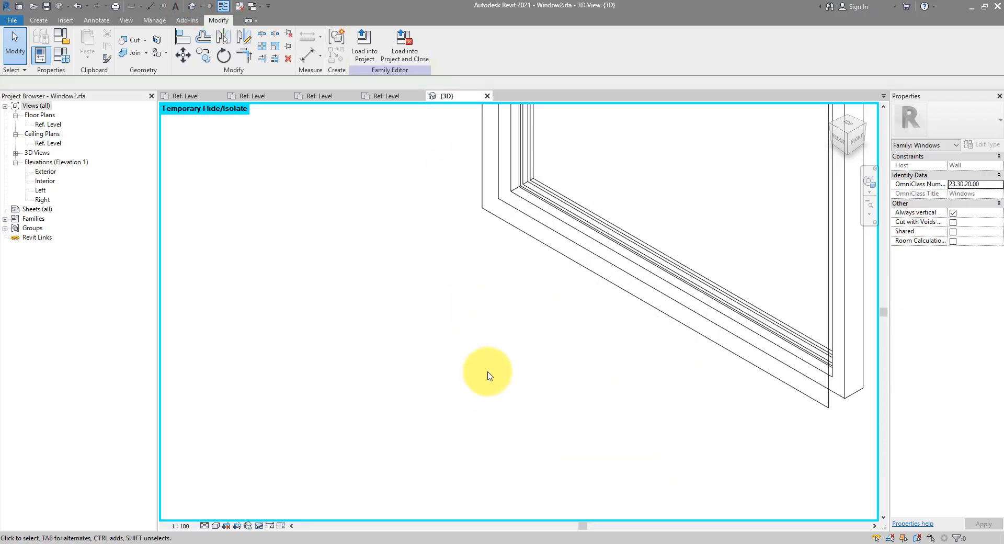
middle_drag(556, 309, 337, 453)
click(365, 407)
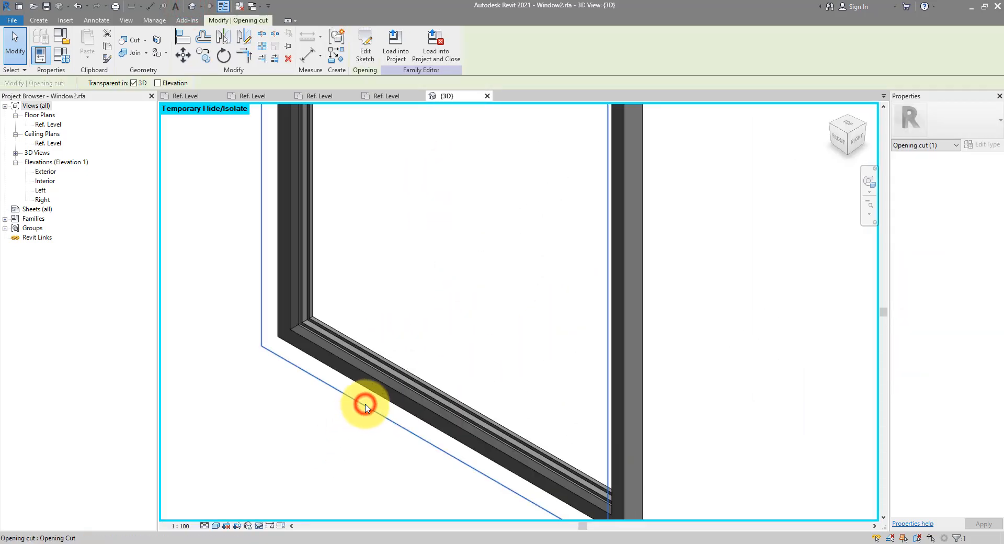
key(Escape)
click(376, 388)
shift+middle_drag(370, 395, 657, 374)
click(659, 372)
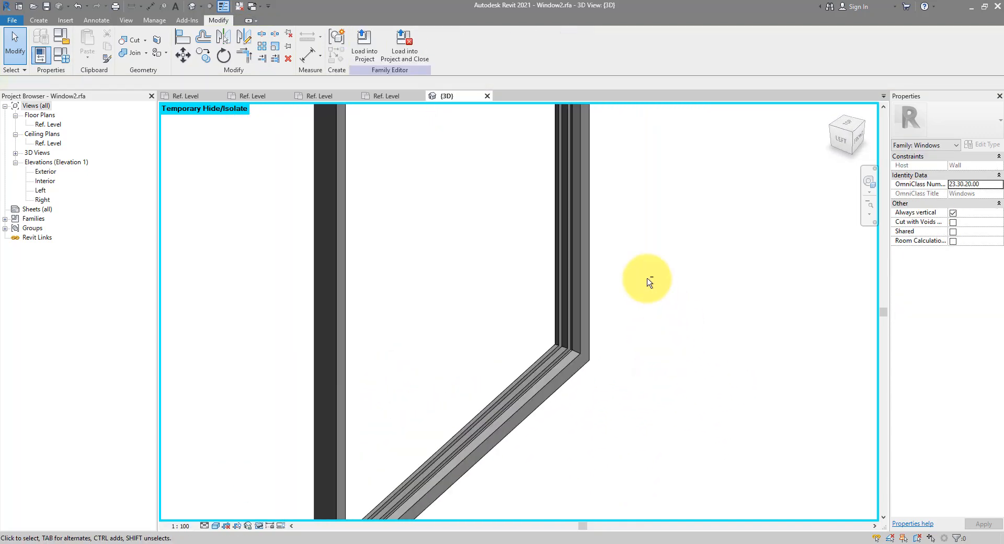
shift+middle_drag(648, 282, 643, 317)
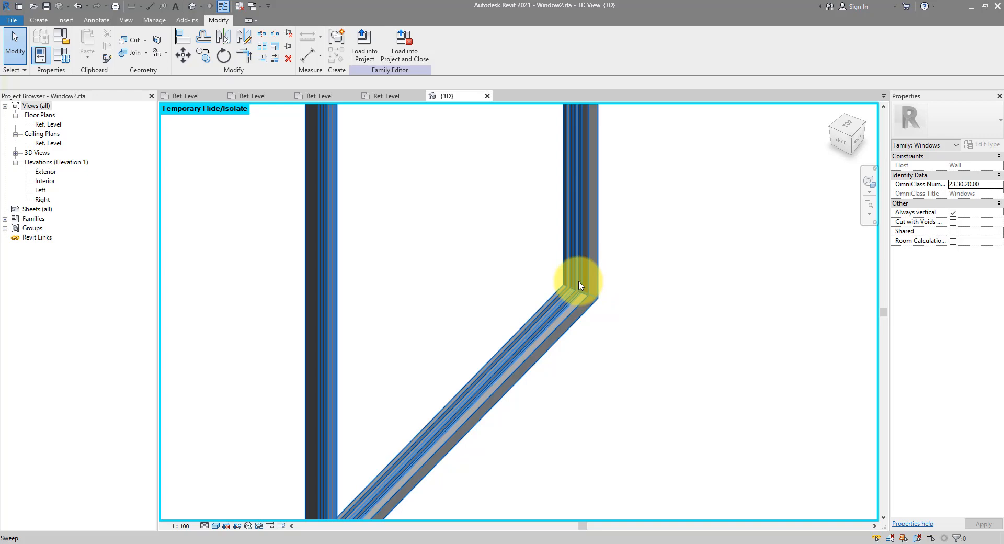
In the Ref. Level floor plan, draw a vertical reference plane down from the glazing groove end at the left jamb.
double_click(47, 124)
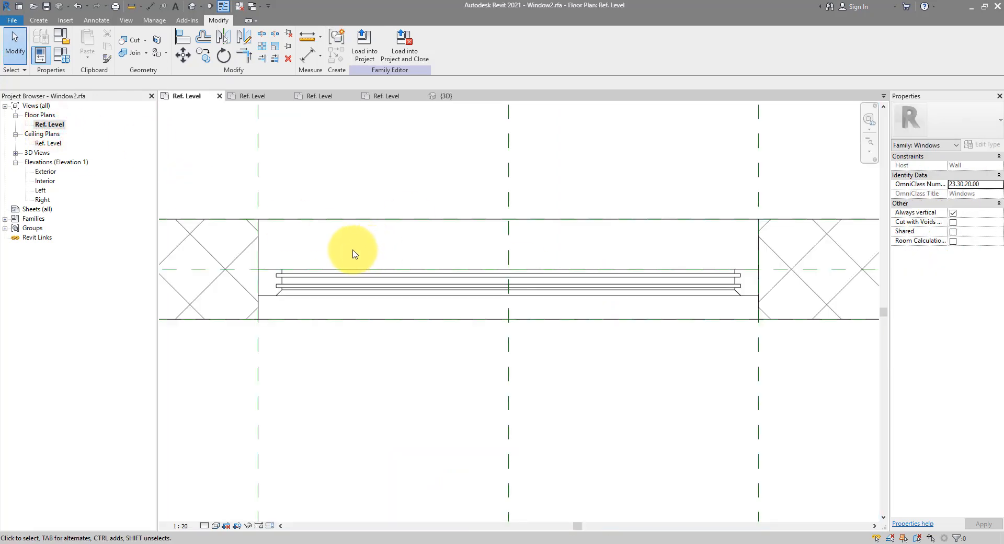
click(39, 21)
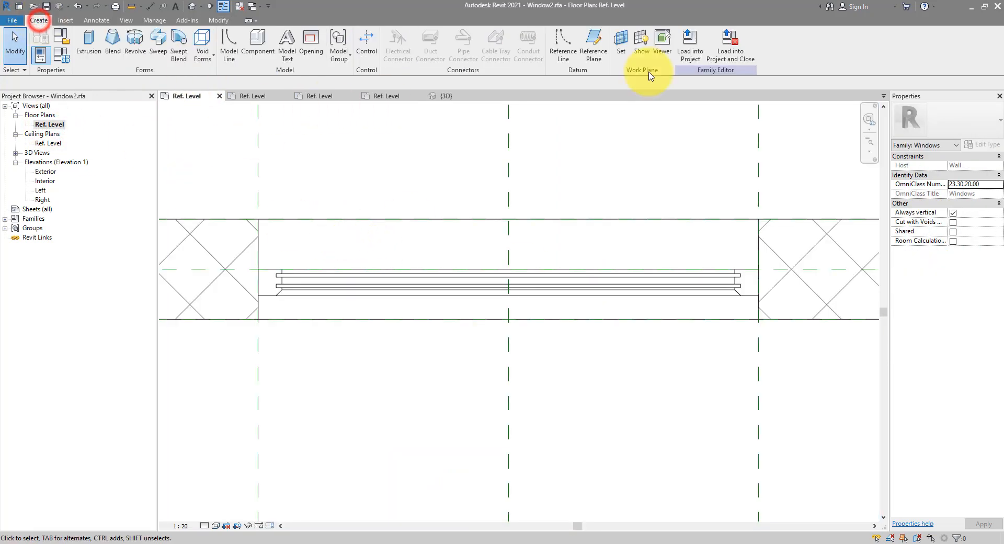
click(600, 58)
scroll(278, 257, up, 3)
click(270, 270)
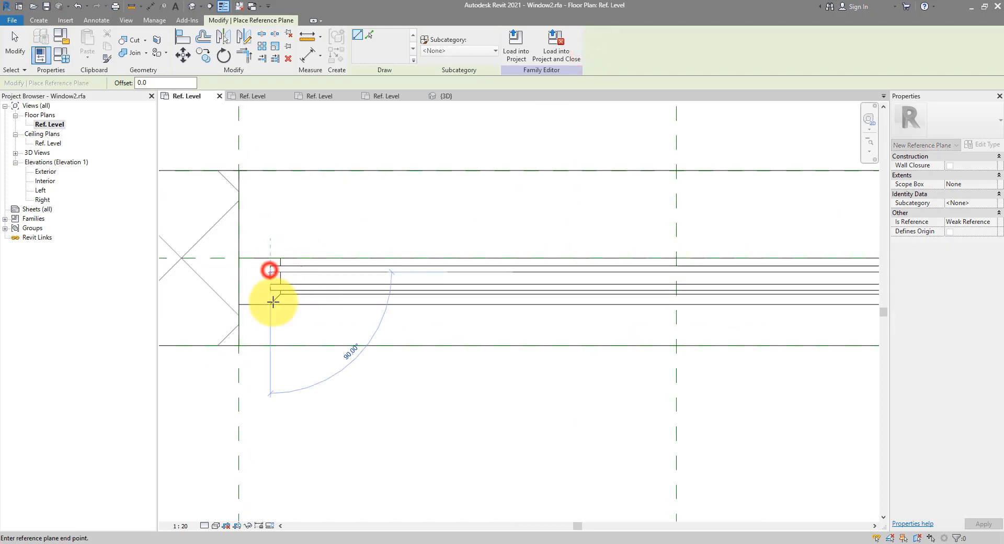
click(272, 499)
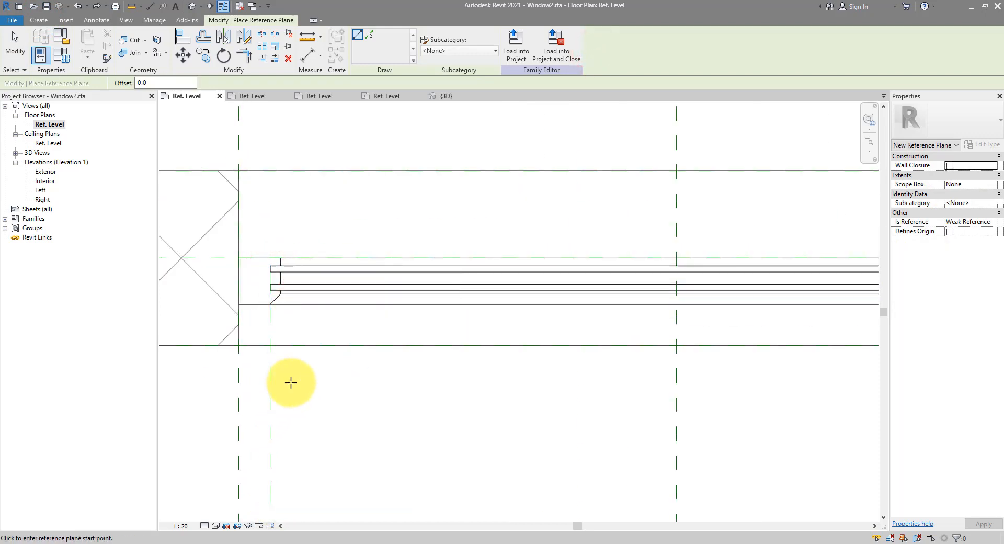
Draw a matching vertical reference plane down from the glazing groove end at the right jamb.
middle_drag(675, 334, 271, 298)
middle_drag(562, 285, 447, 275)
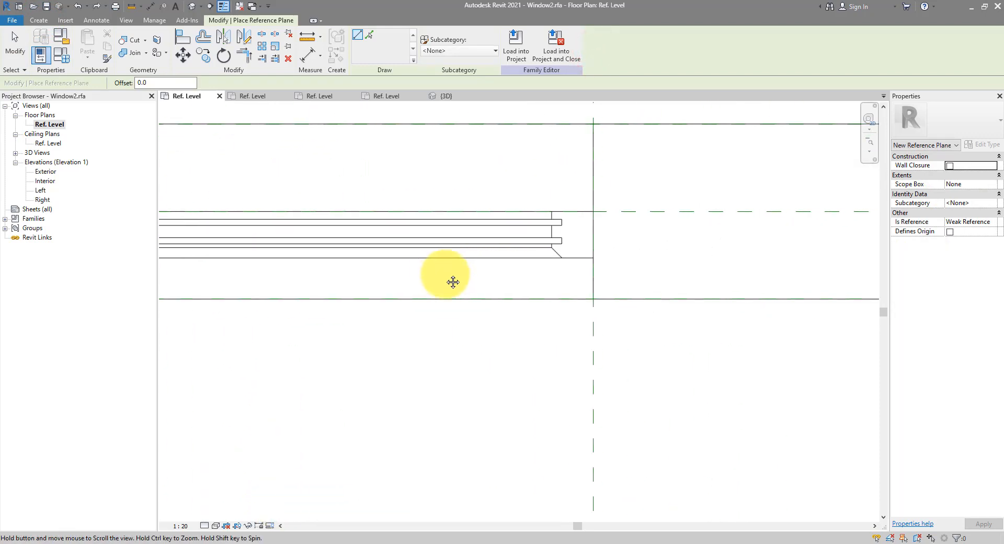
click(562, 219)
scroll(575, 419, down, 3)
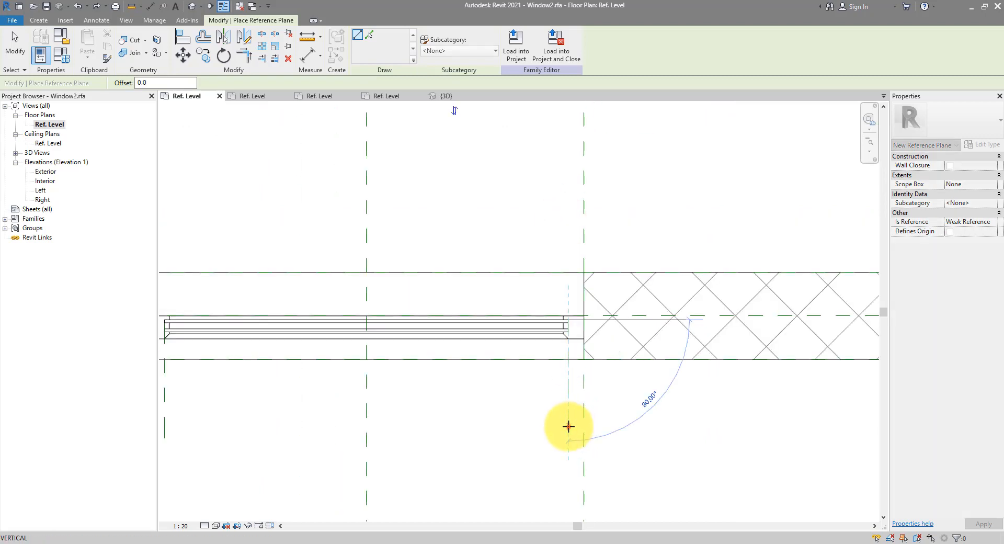
click(568, 426)
click(15, 42)
middle_drag(487, 385, 560, 343)
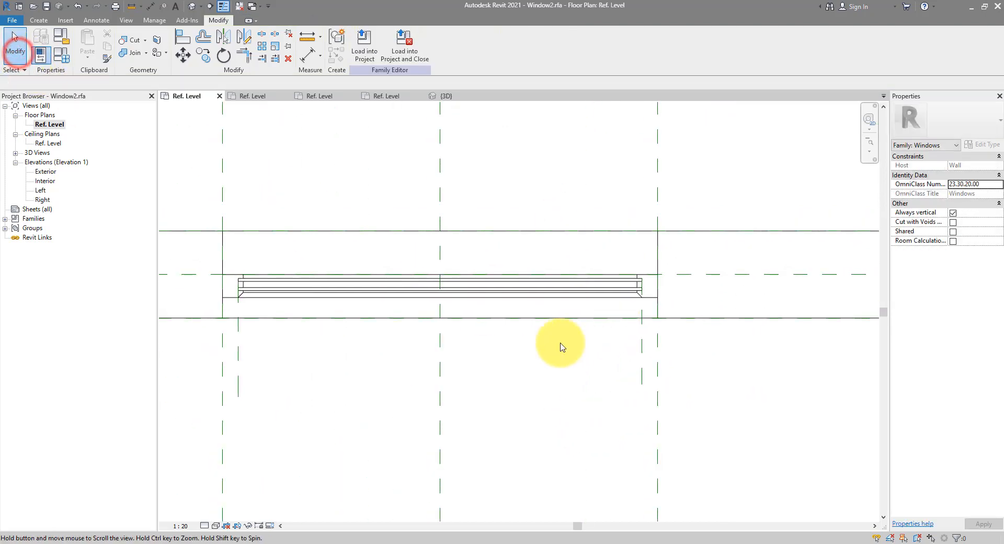
Check the frame sweep in the Exterior elevation, and draw a vertical section line across the window in the Ref. Level plan.
click(47, 172)
double_click(47, 172)
scroll(527, 241, up, 2)
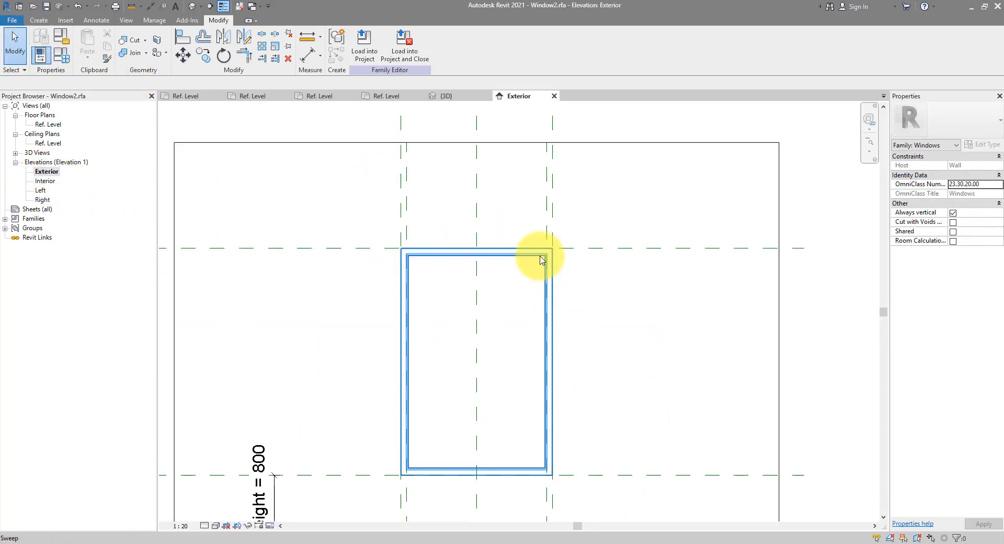
scroll(589, 259, up, 3)
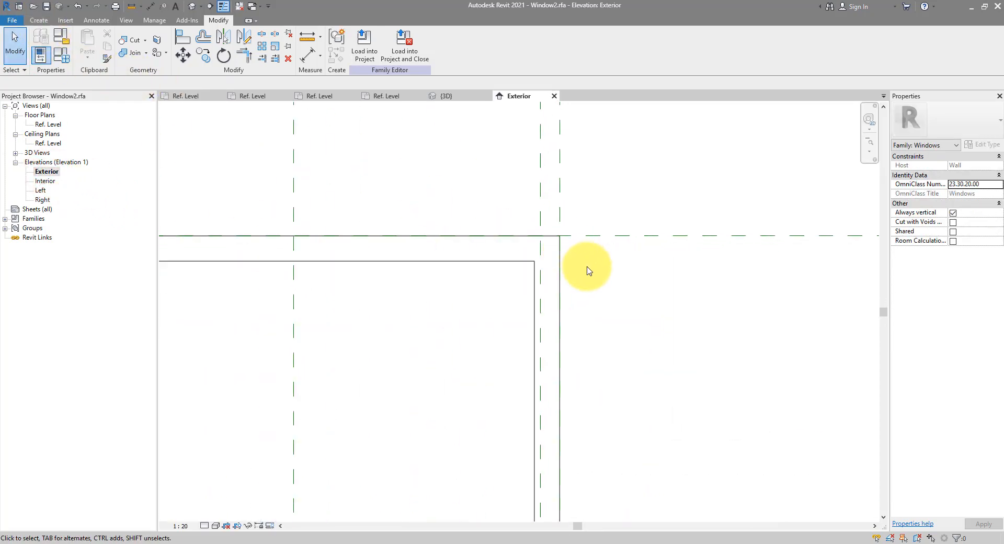
click(505, 260)
scroll(510, 258, up, 1)
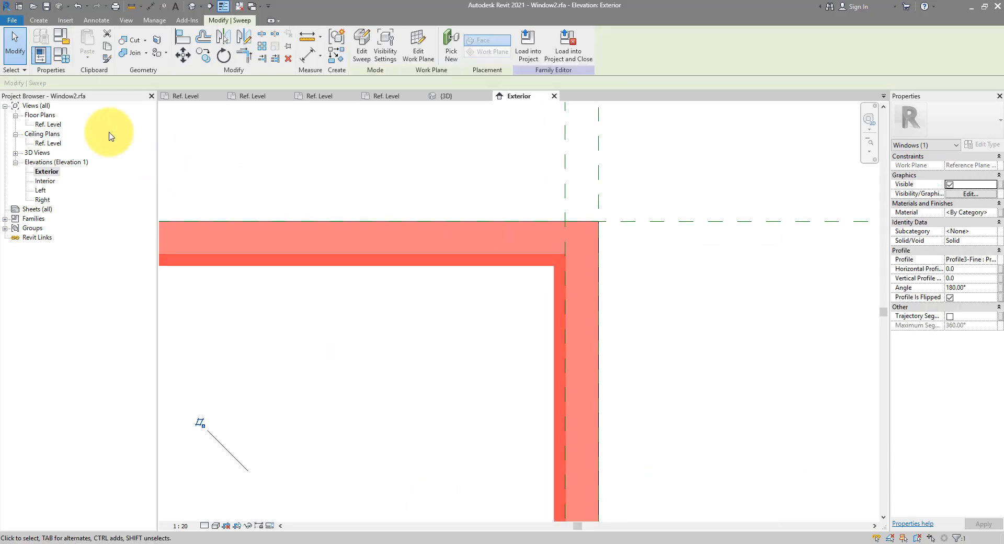
double_click(48, 124)
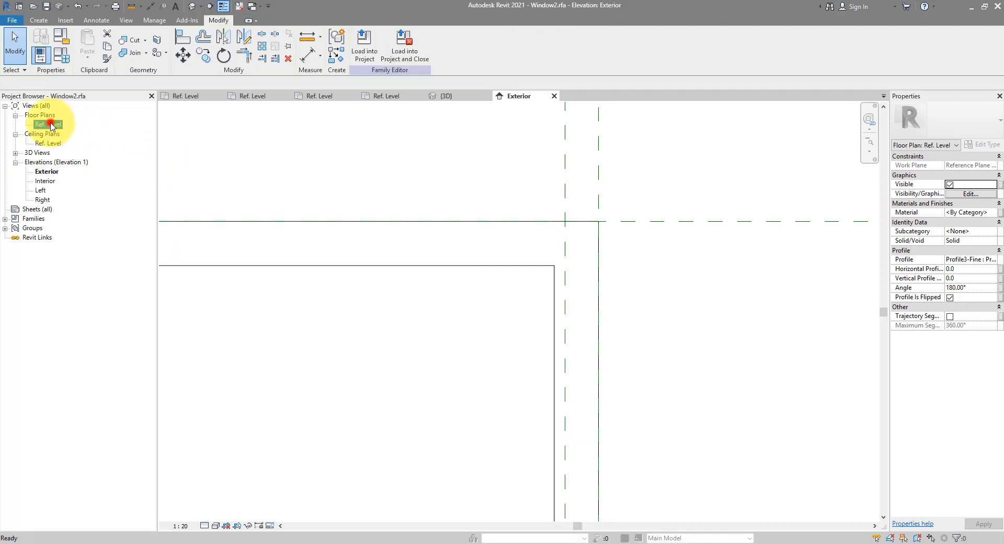
click(209, 6)
click(325, 186)
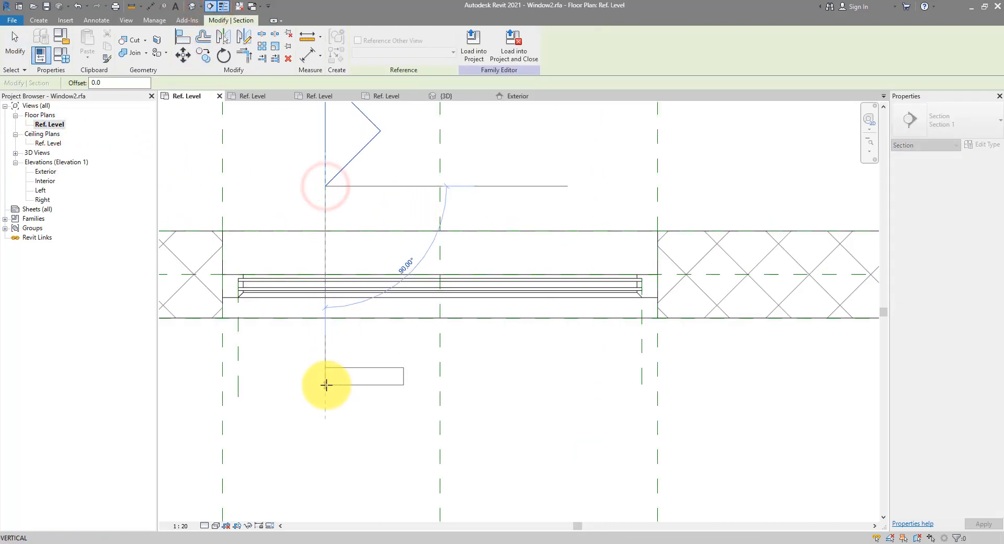
click(327, 385)
Open the new section's view and draw a horizontal reference plane along the head frame's inner face.
scroll(370, 220, down, 2)
right_click(358, 204)
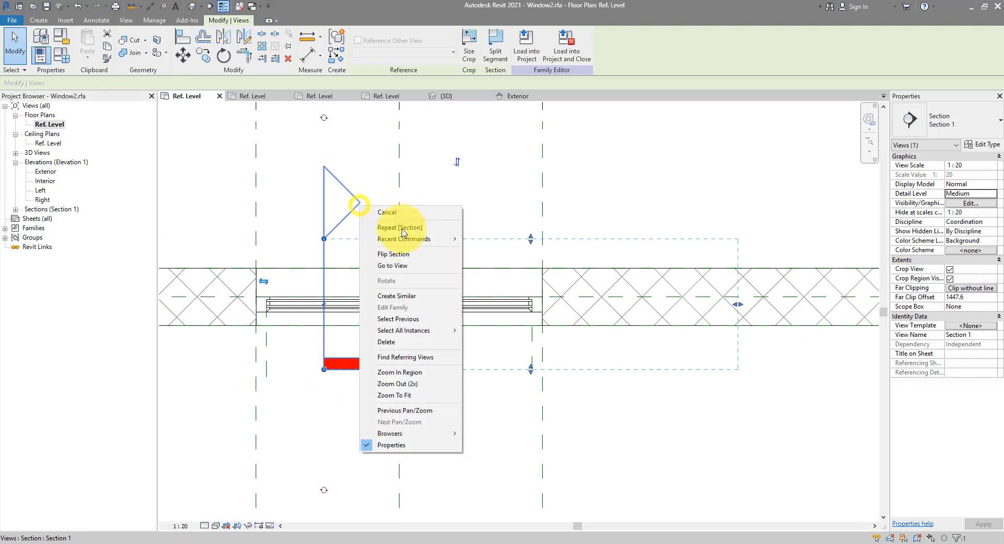
click(394, 265)
scroll(557, 237, up, 5)
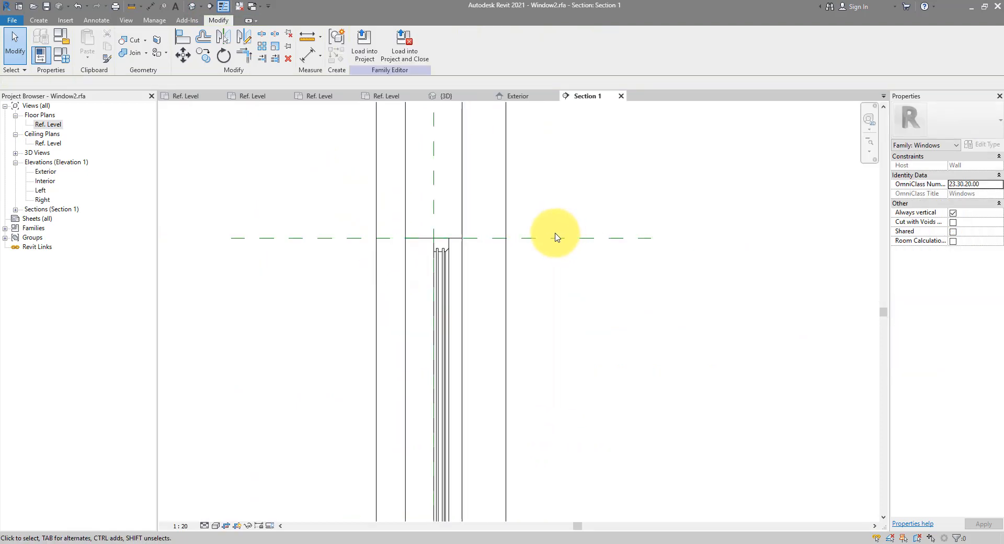
scroll(556, 237, up, 3)
click(38, 20)
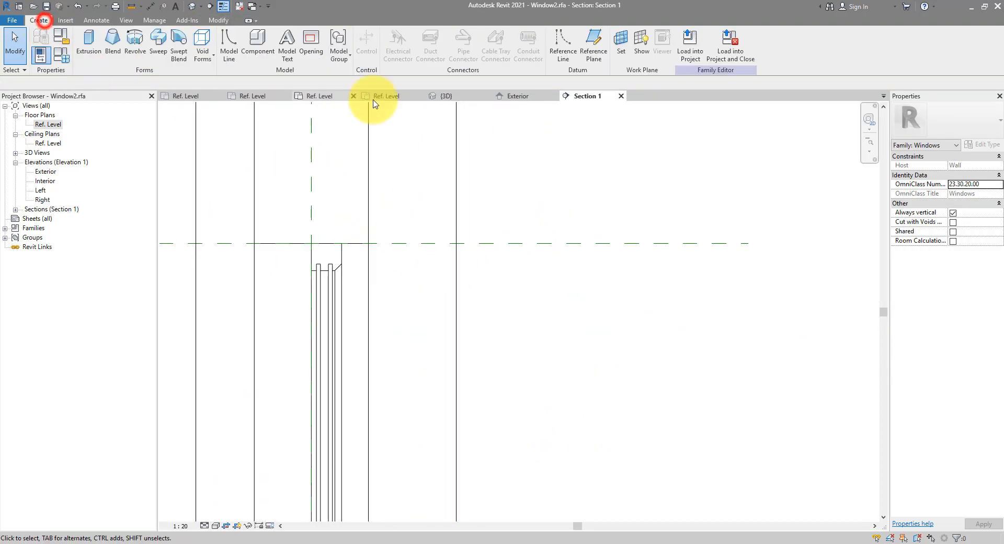
click(586, 52)
scroll(355, 256, up, 4)
click(272, 289)
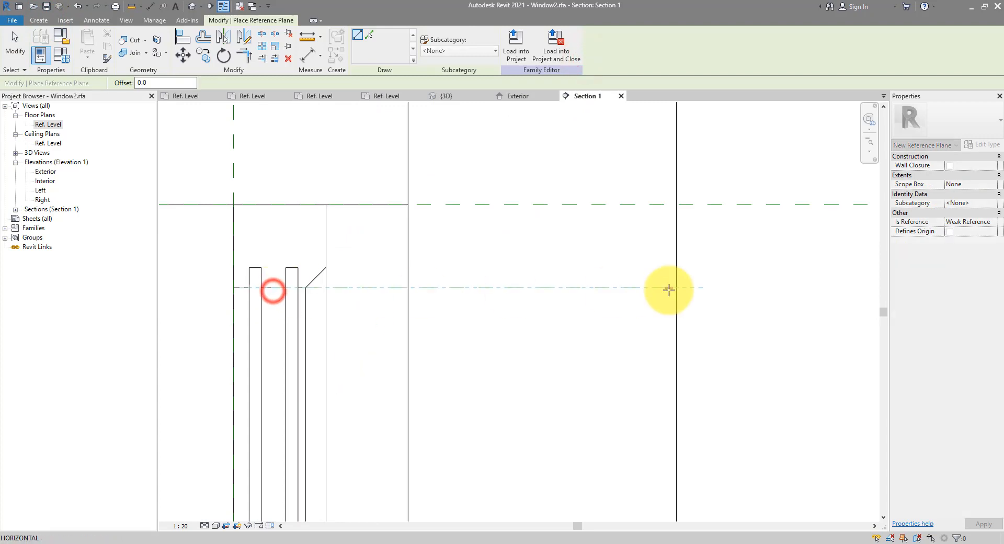
click(609, 289)
Draw a horizontal reference plane along the sill frame's inner face in the section view.
scroll(542, 241, down, 1)
scroll(542, 241, down, 5)
middle_drag(565, 452, 469, 224)
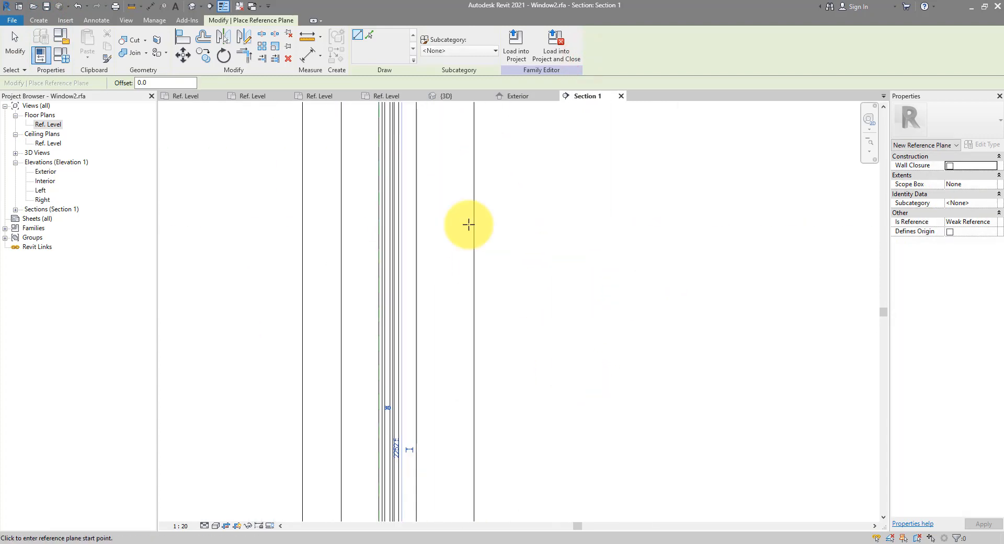
middle_drag(426, 491, 415, 262)
scroll(389, 327, up, 5)
click(335, 272)
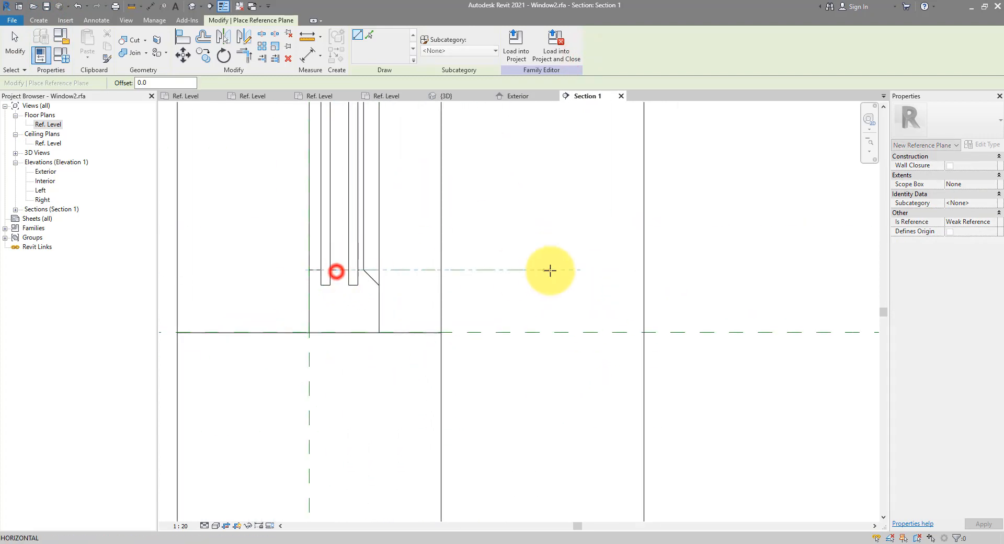
click(563, 272)
scroll(577, 324, down, 3)
middle_drag(542, 254, 497, 366)
scroll(498, 366, down, 2)
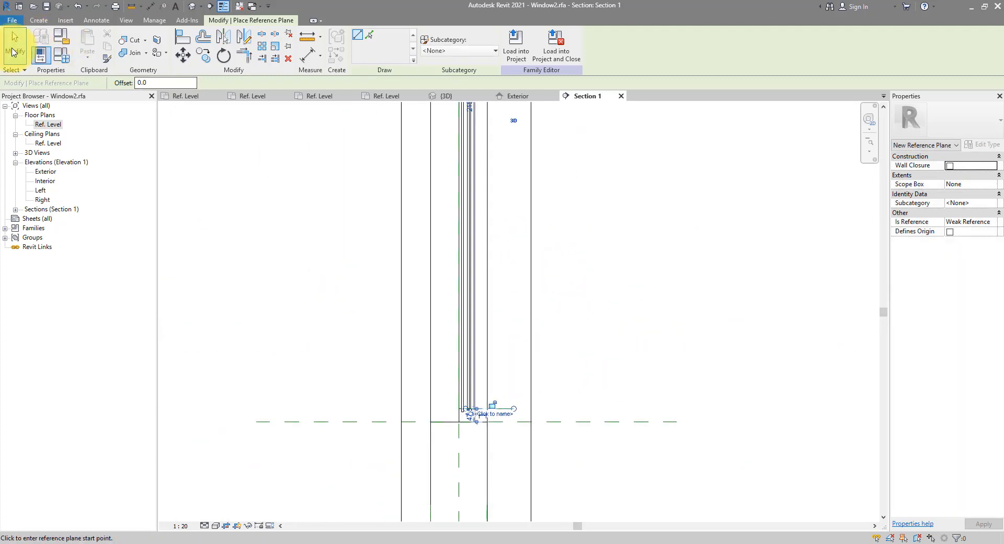
click(15, 46)
Add an aligned dimension between the head reference plane and the new reference plane just below it.
middle_drag(587, 168, 432, 325)
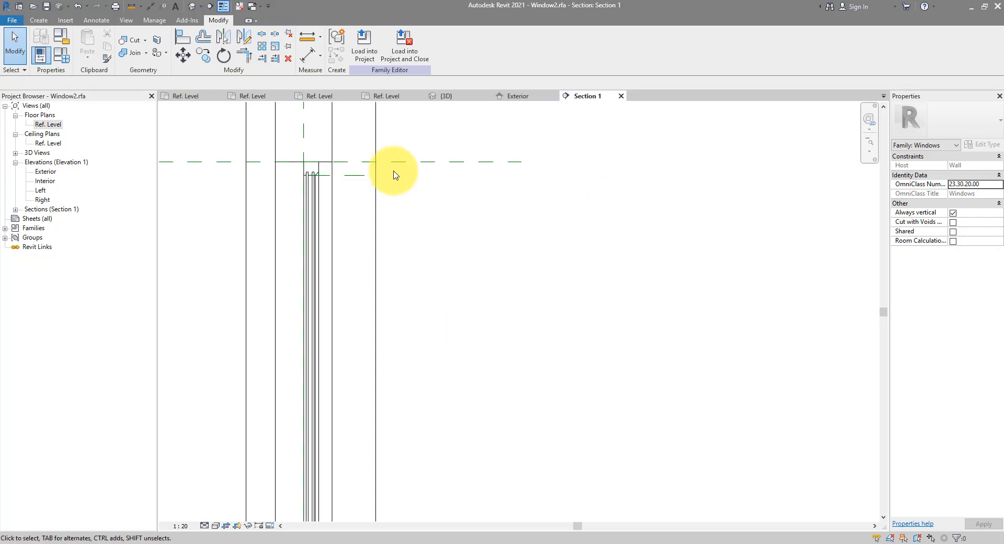
click(151, 7)
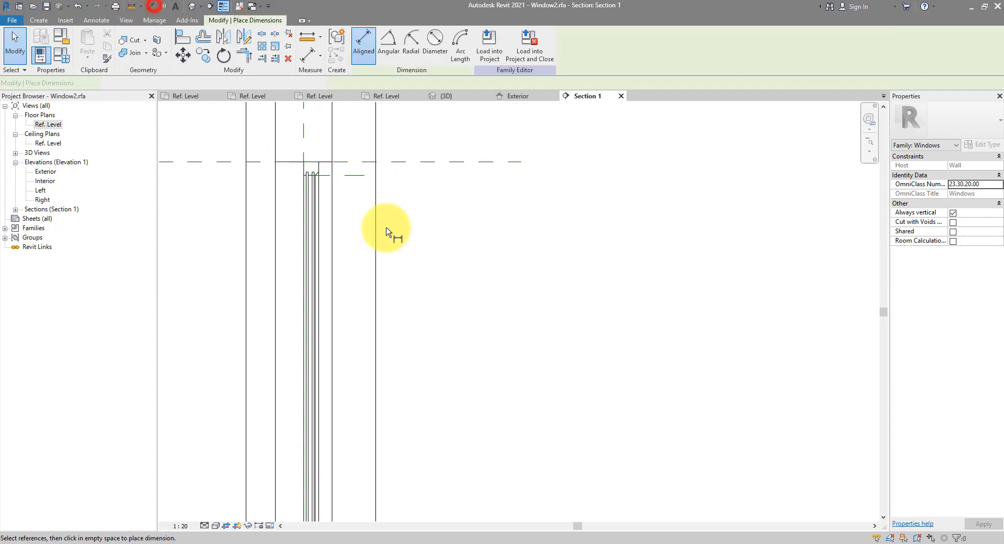
click(359, 172)
click(433, 143)
scroll(430, 146, down, 4)
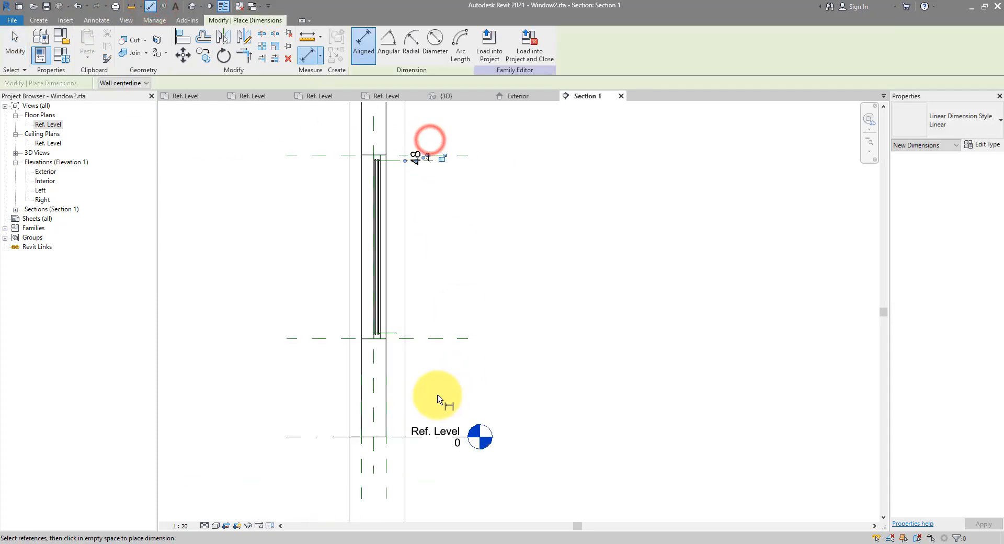
Add an aligned dimension between the Sill reference plane and the inner reference plane just above it.
click(396, 337)
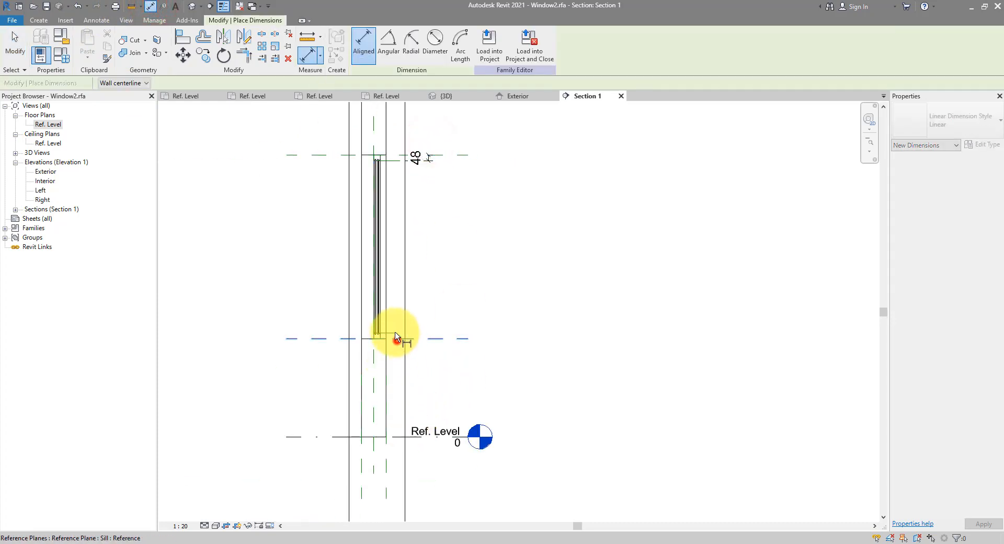
click(429, 317)
click(17, 52)
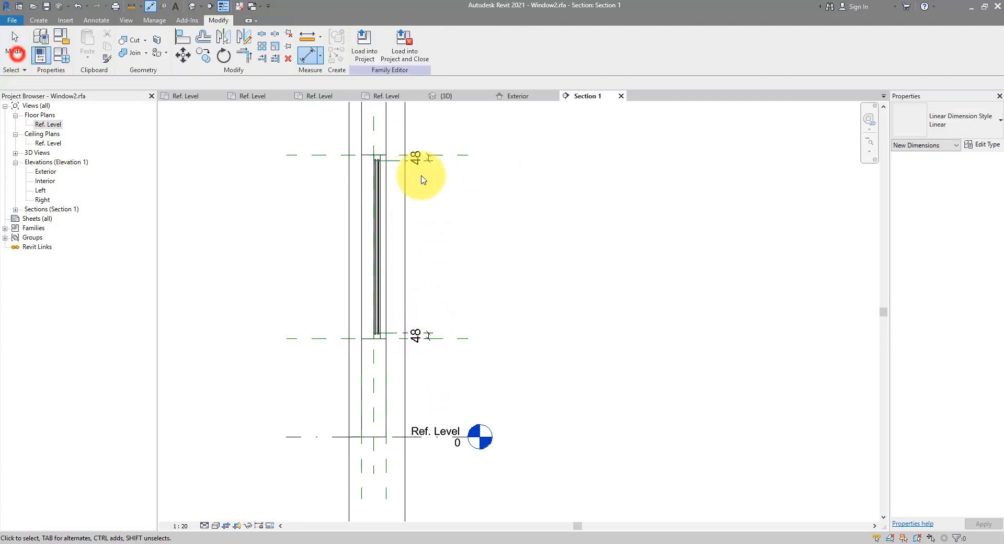
Lock the head and sill offset dimensions of the inner reference planes in the section view.
drag(396, 138, 452, 368)
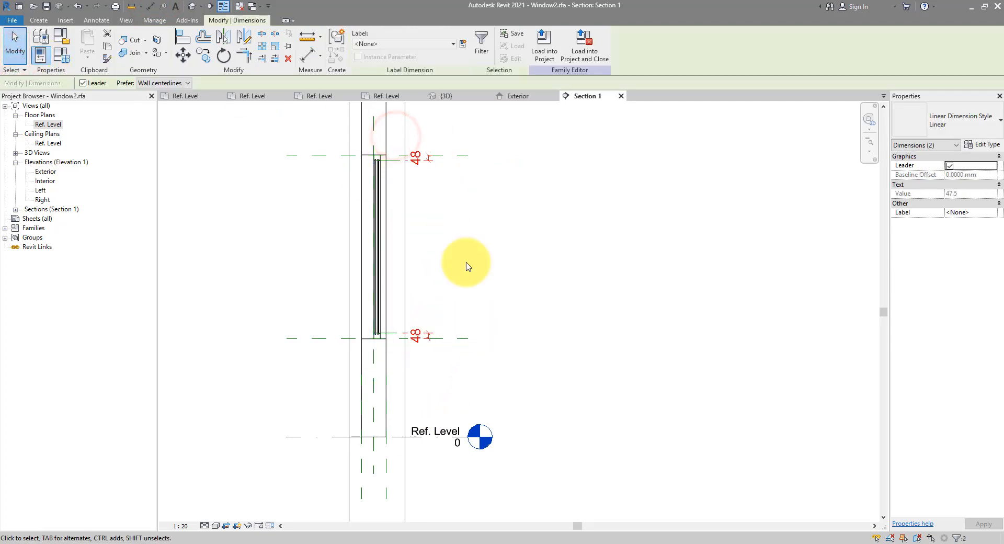
click(429, 156)
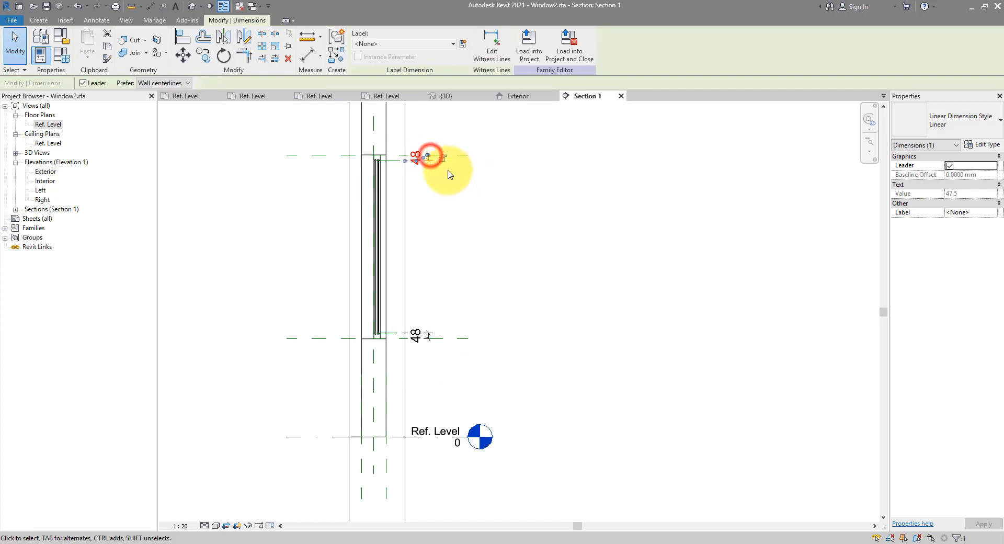
click(442, 158)
click(429, 328)
scroll(452, 323, up, 3)
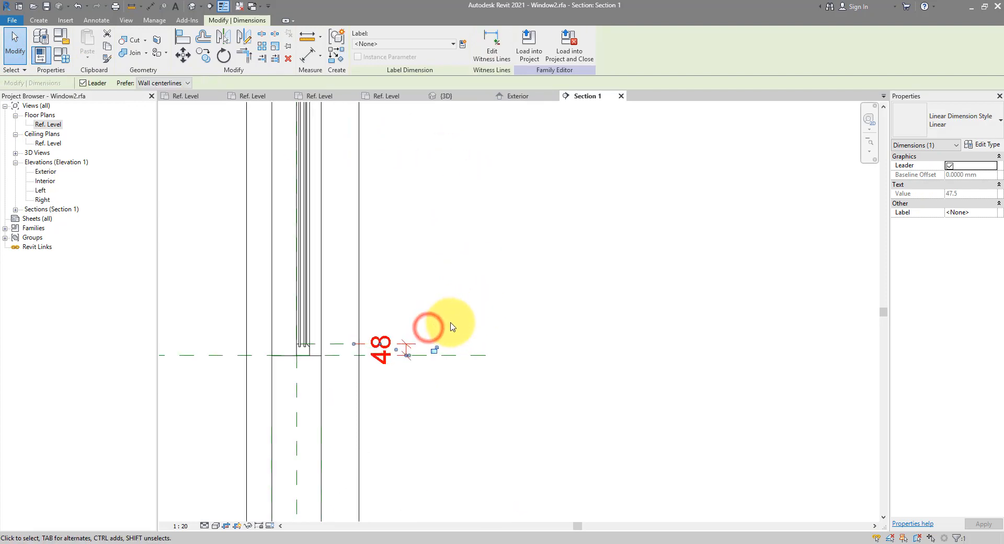
click(440, 349)
scroll(459, 224, down, 3)
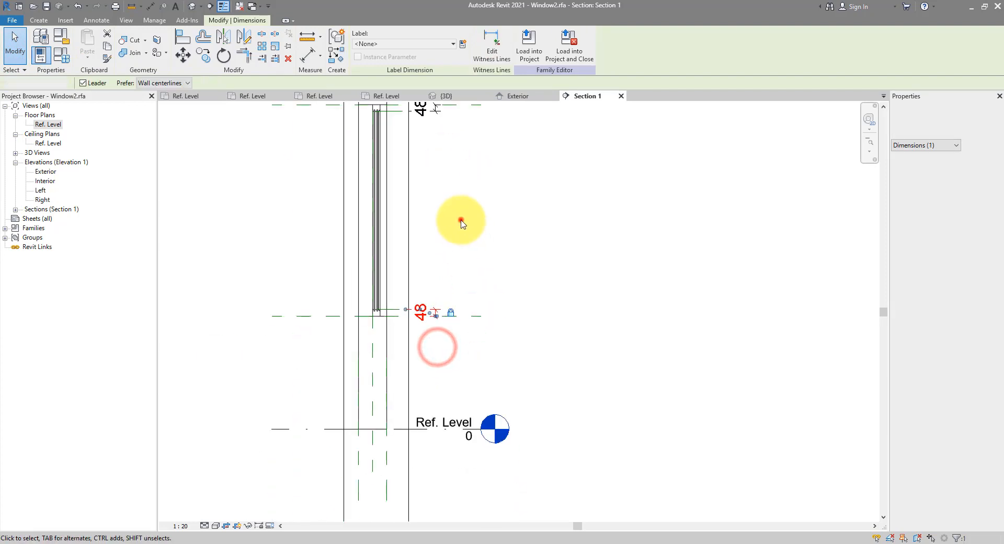
click(460, 220)
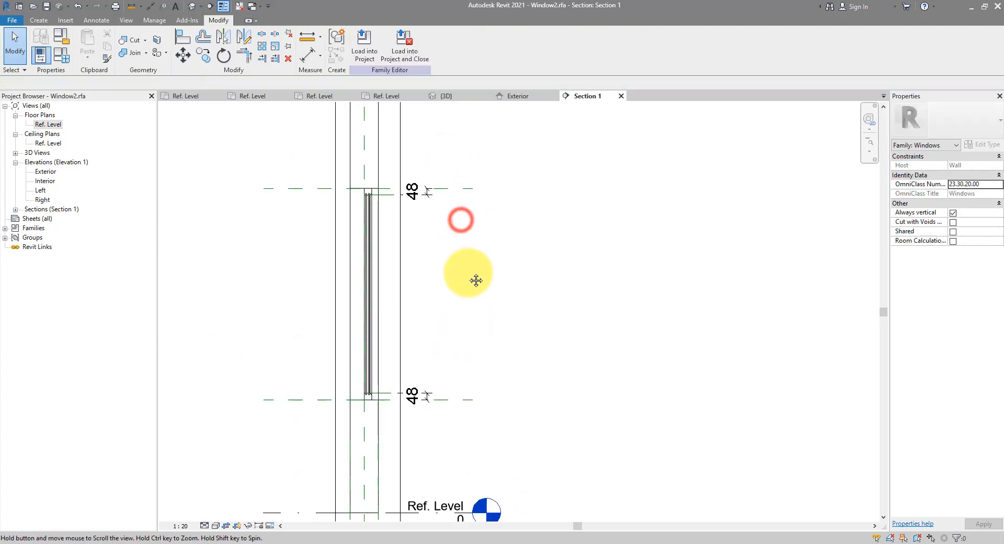
In the Ref. Level floor plan, add aligned dimensions between each window side reference plane and its neighbouring inner reference plane.
double_click(45, 172)
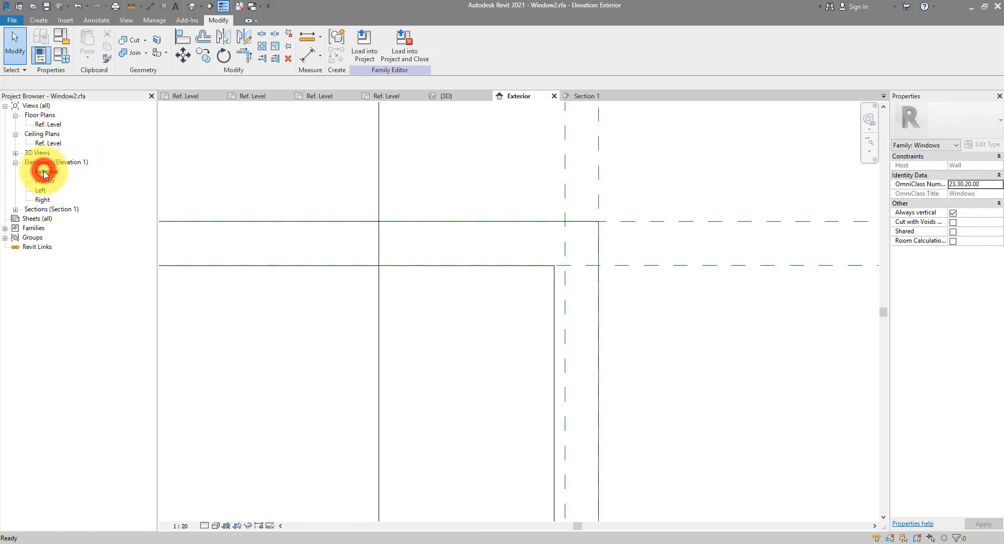
double_click(56, 125)
click(152, 6)
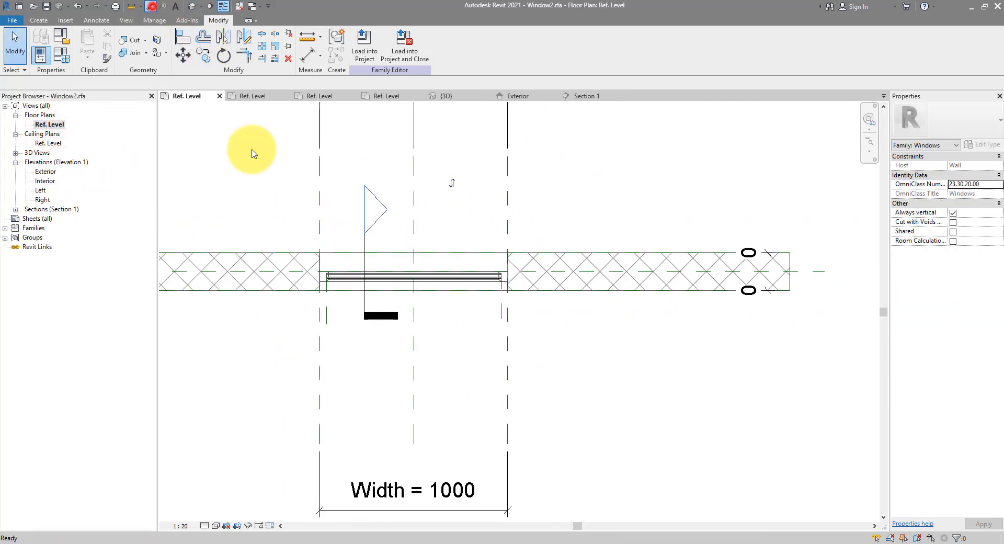
click(322, 326)
click(293, 329)
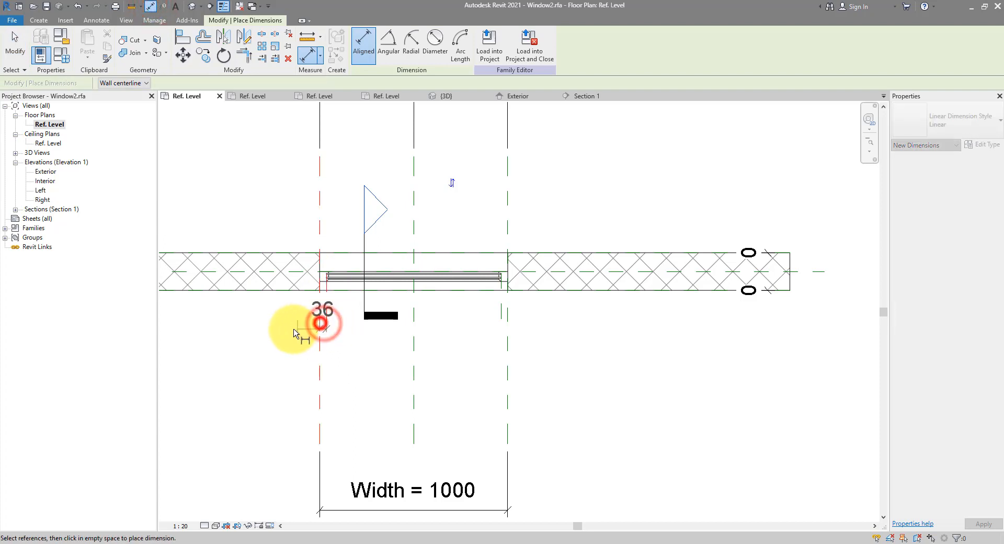
click(501, 321)
click(507, 319)
click(541, 323)
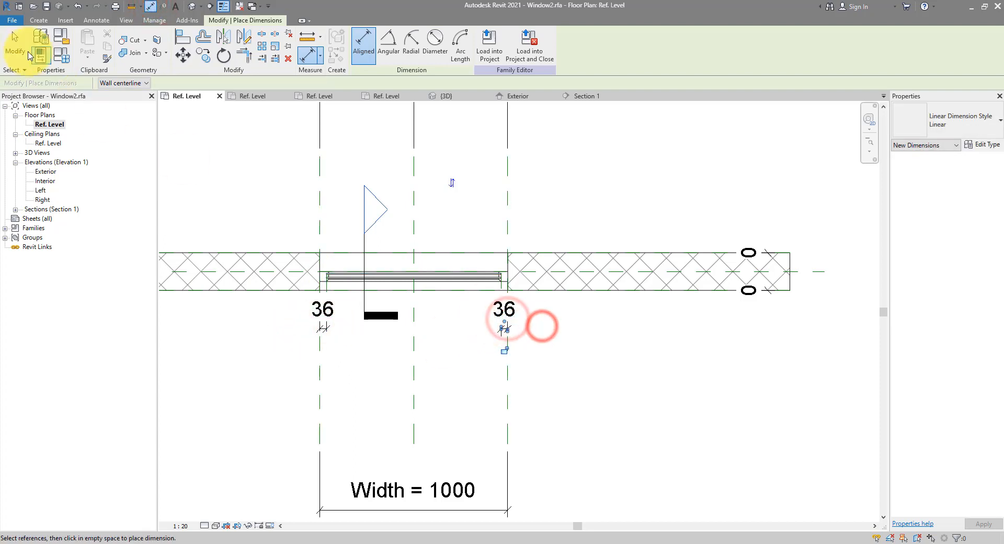
click(15, 44)
Lock both side offset dimensions of the inner reference planes in the floor plan.
click(326, 318)
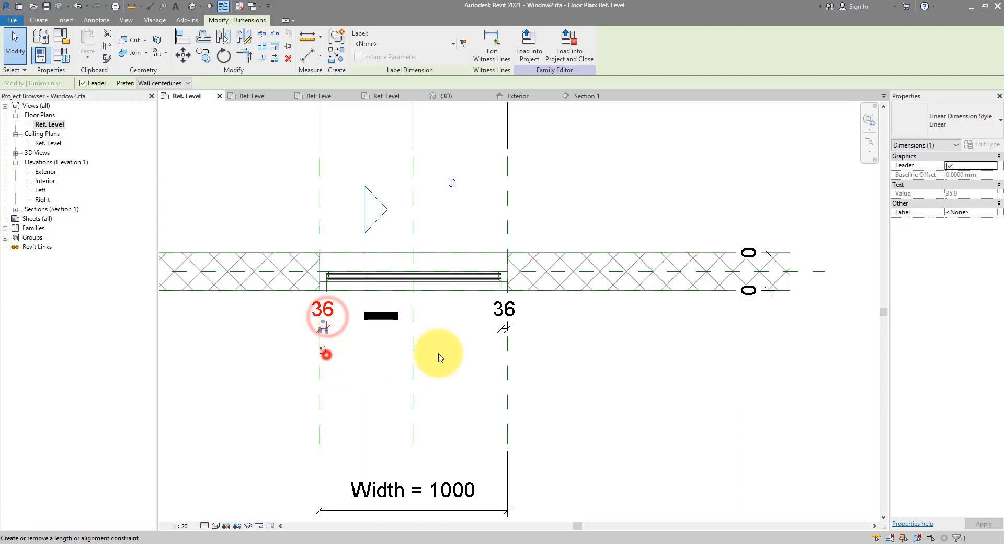
click(501, 310)
click(504, 364)
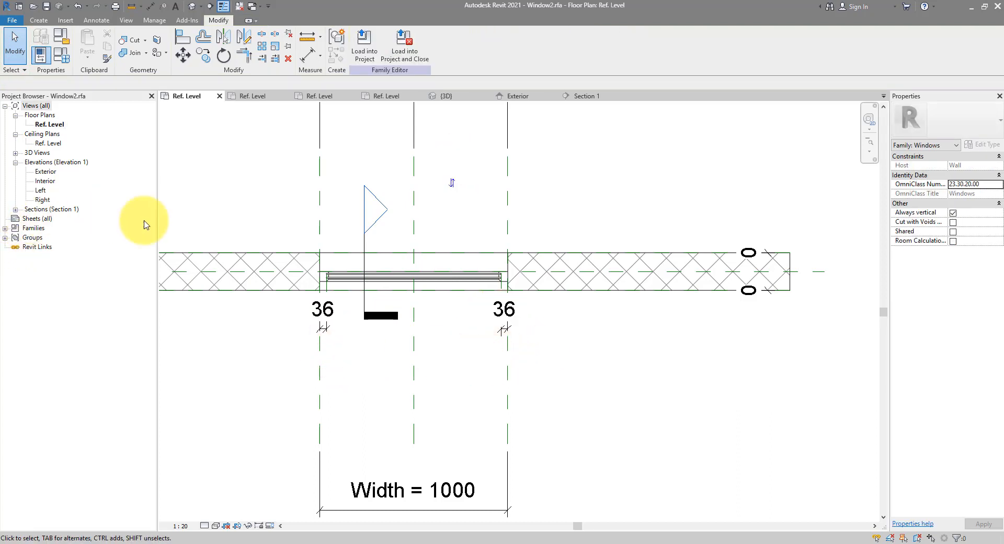
click(496, 312)
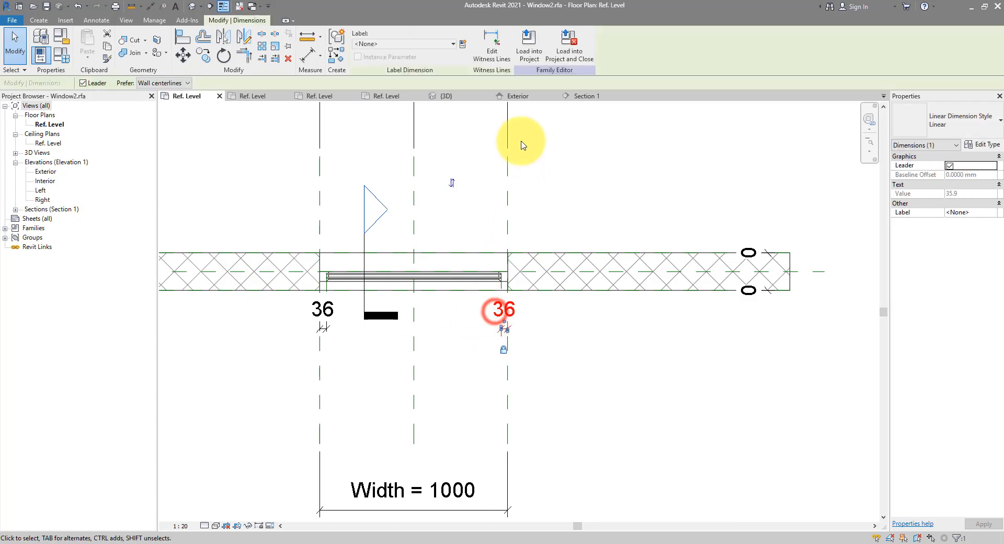
In the Section 1 view, unlock the dimension between the head plane and the upper inner reference plane.
click(581, 97)
scroll(399, 191, up, 7)
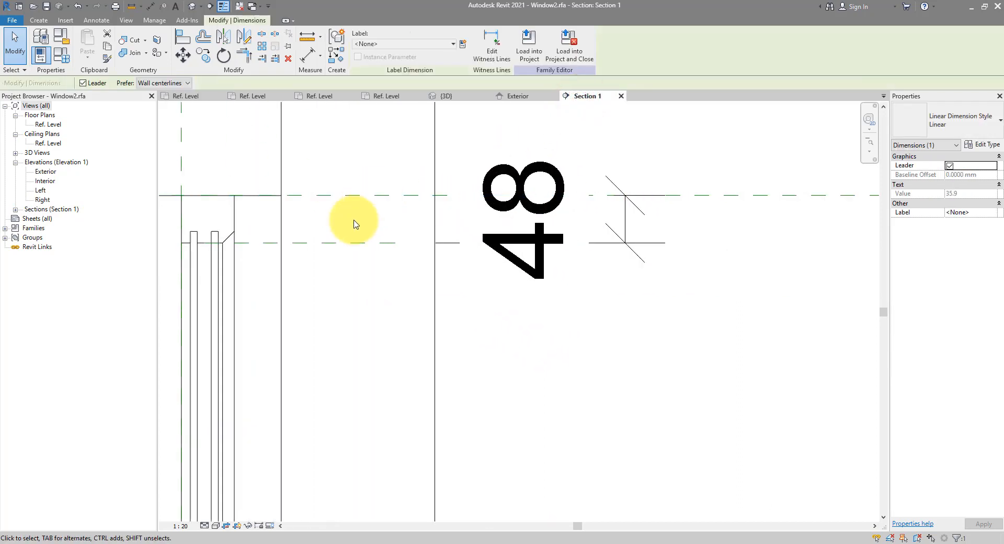
key(Escape)
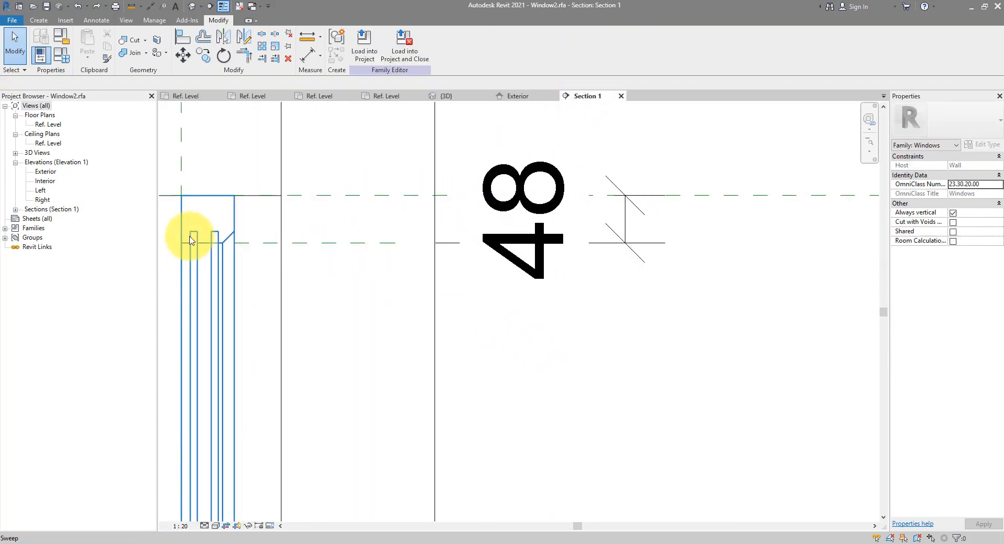
scroll(180, 230, up, 3)
middle_drag(180, 230, 280, 276)
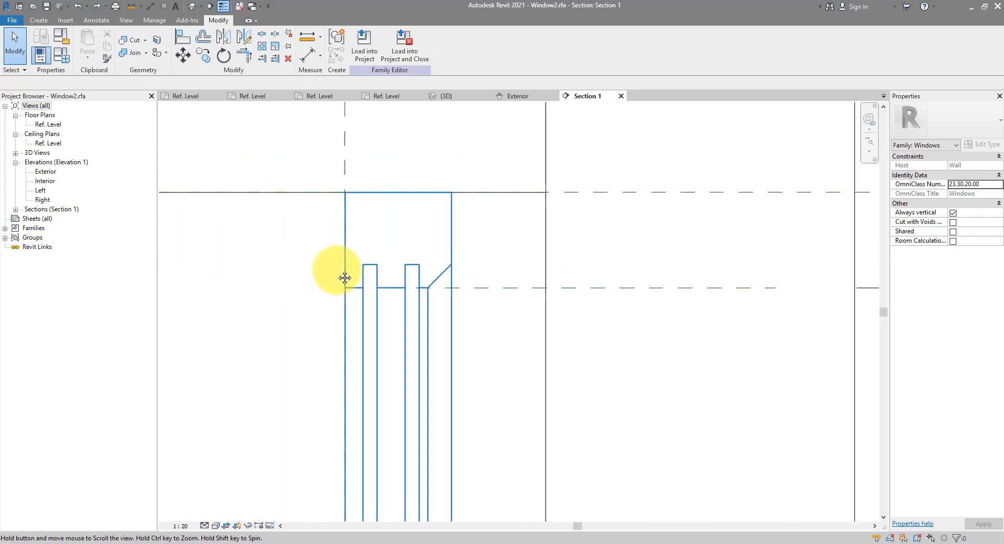
click(481, 289)
scroll(493, 287, down, 3)
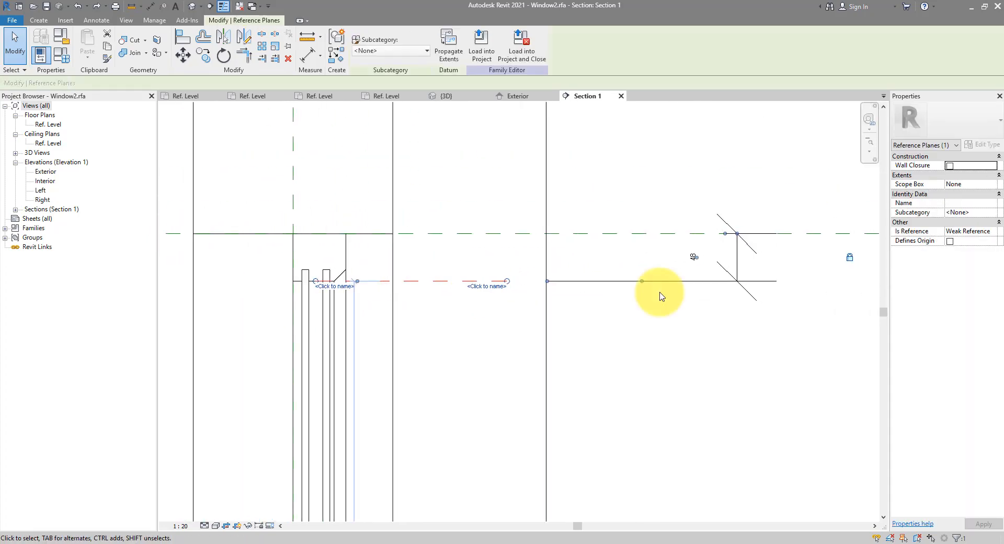
click(737, 266)
click(848, 258)
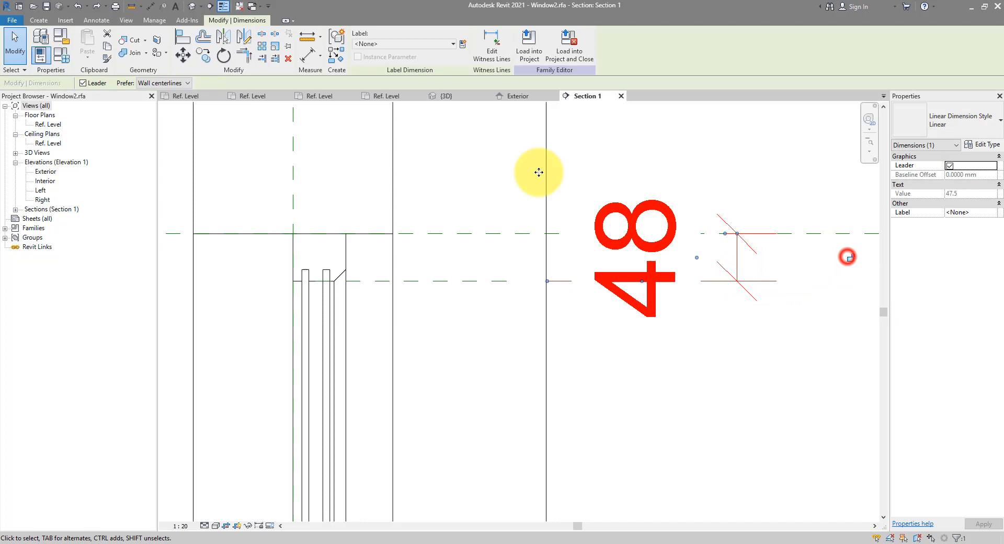
Move the upper inner reference plane to the top of the glazing groove in the frame sweep and lock its offset dimension.
click(358, 280)
click(187, 57)
scroll(311, 327, up, 2)
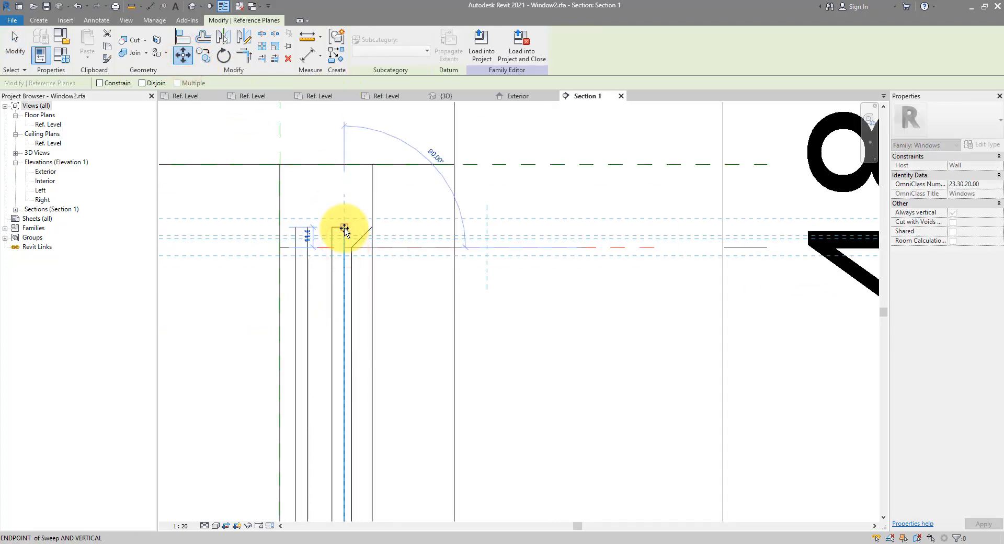
click(345, 229)
click(430, 271)
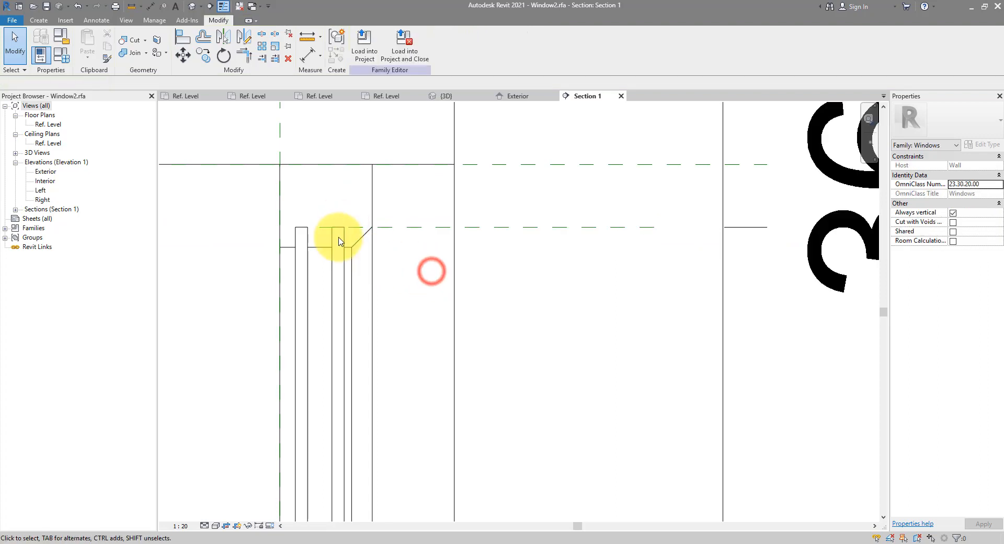
scroll(339, 242, down, 3)
click(552, 181)
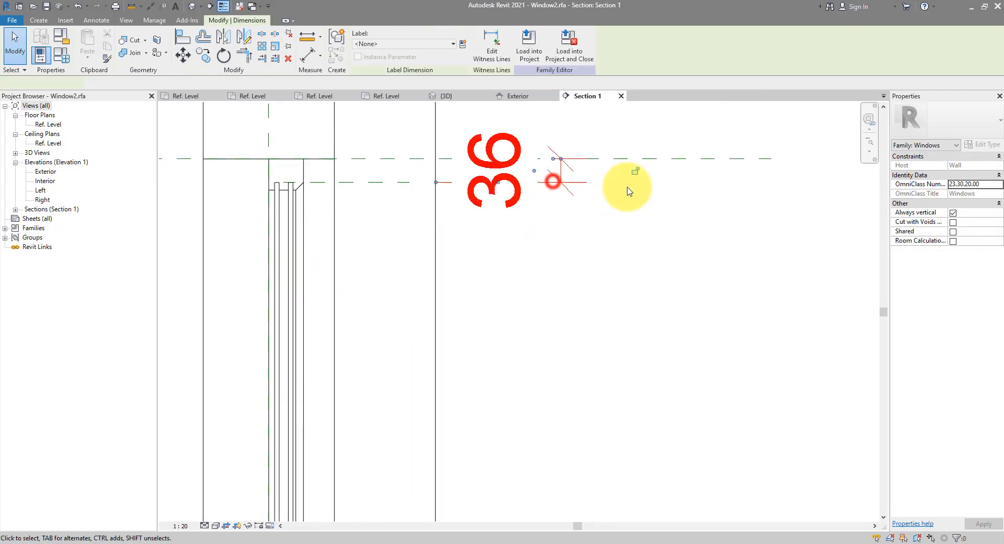
click(634, 173)
Unlock the dimension between the sill plane and the lower inner reference plane.
scroll(517, 238, down, 5)
middle_drag(539, 401, 500, 168)
scroll(499, 405, up, 1)
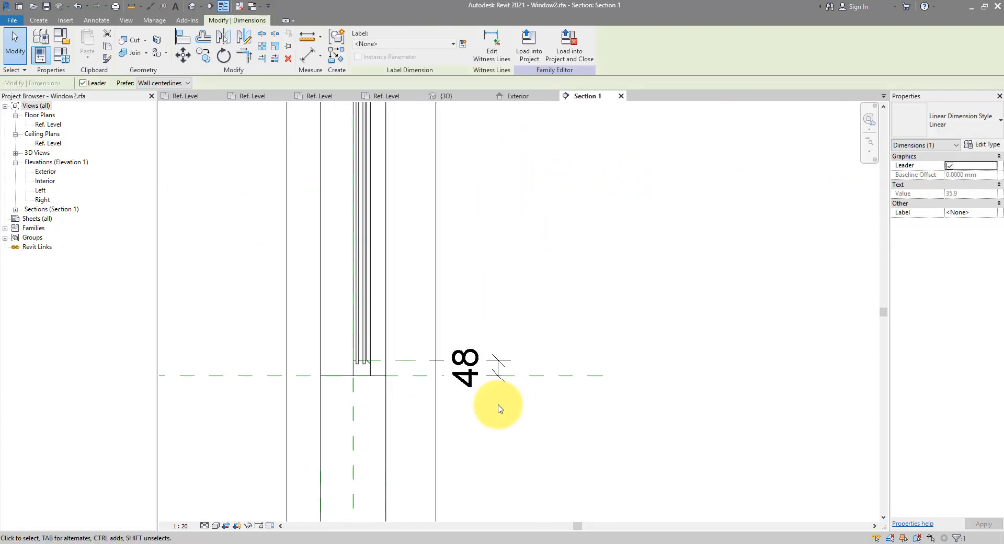
scroll(498, 405, up, 2)
click(496, 335)
click(564, 338)
Move the lower inner reference plane down to the bottom of the glazing groove in the frame sweep.
scroll(325, 315, up, 2)
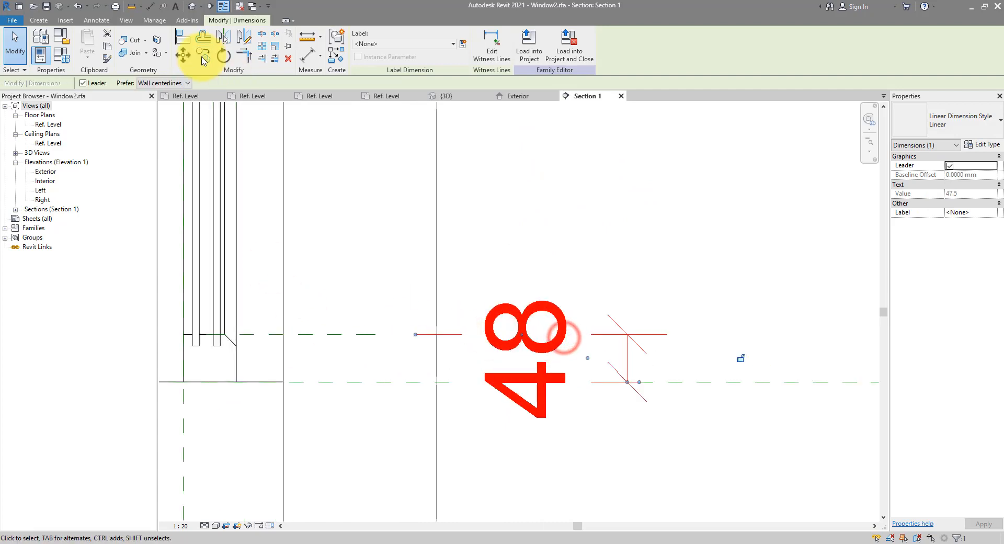
click(184, 55)
scroll(235, 347, up, 3)
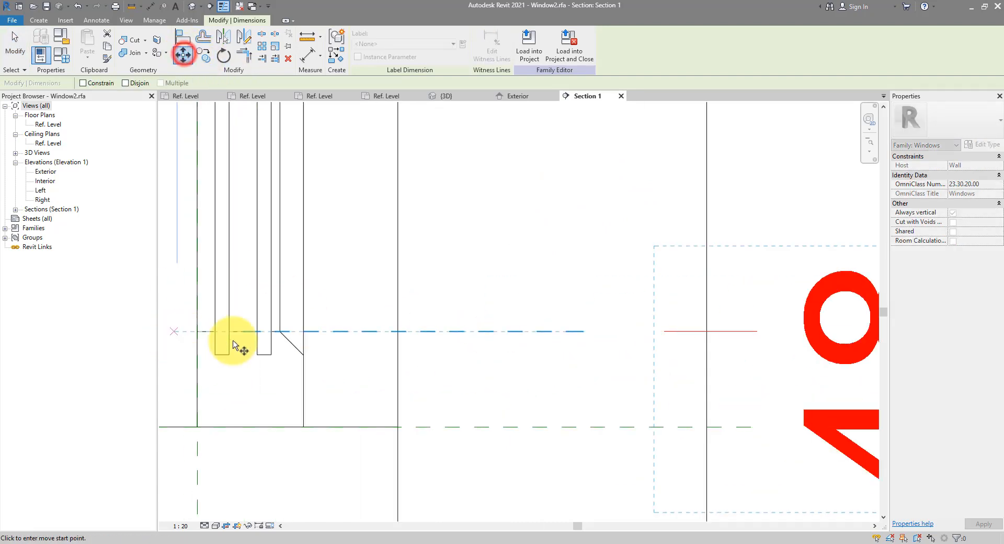
click(338, 326)
click(184, 55)
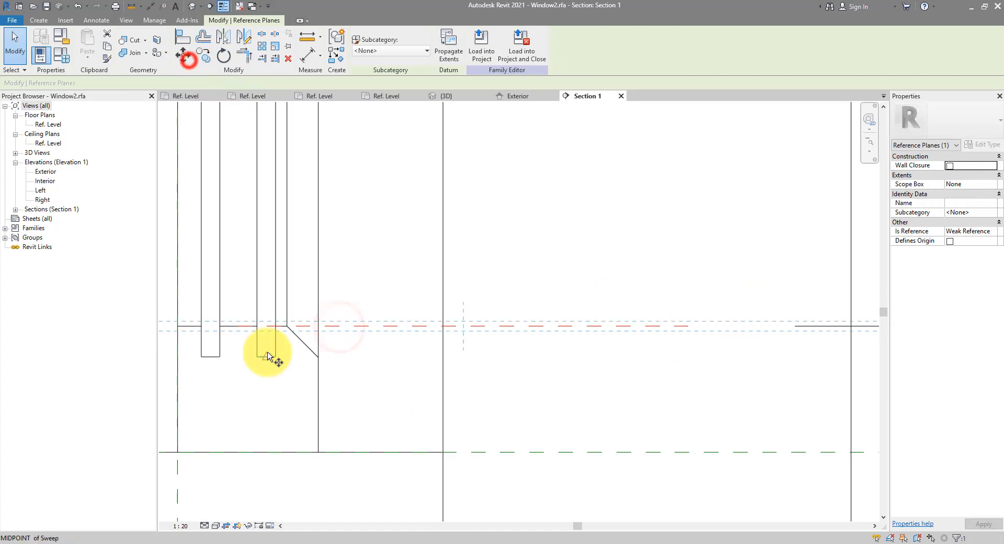
click(257, 325)
click(257, 357)
Lock the sill offset dimension of the lower inner reference plane.
scroll(202, 359, down, 2)
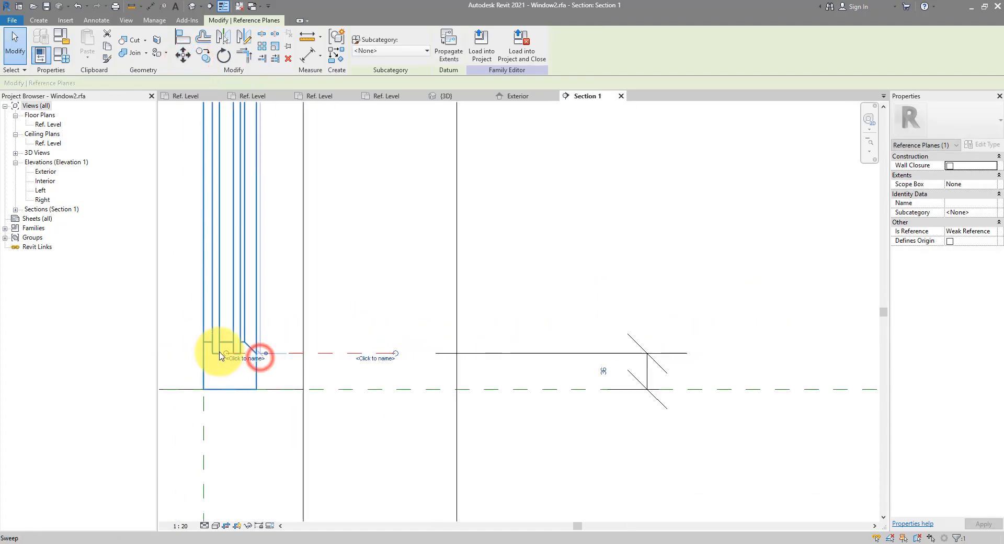
click(644, 380)
click(759, 373)
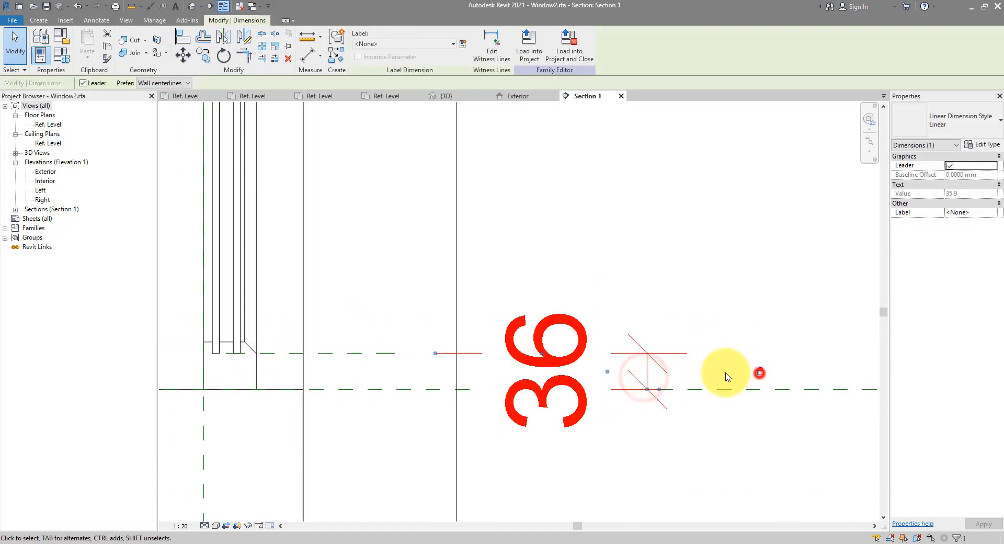
scroll(532, 273, down, 3)
scroll(549, 240, down, 3)
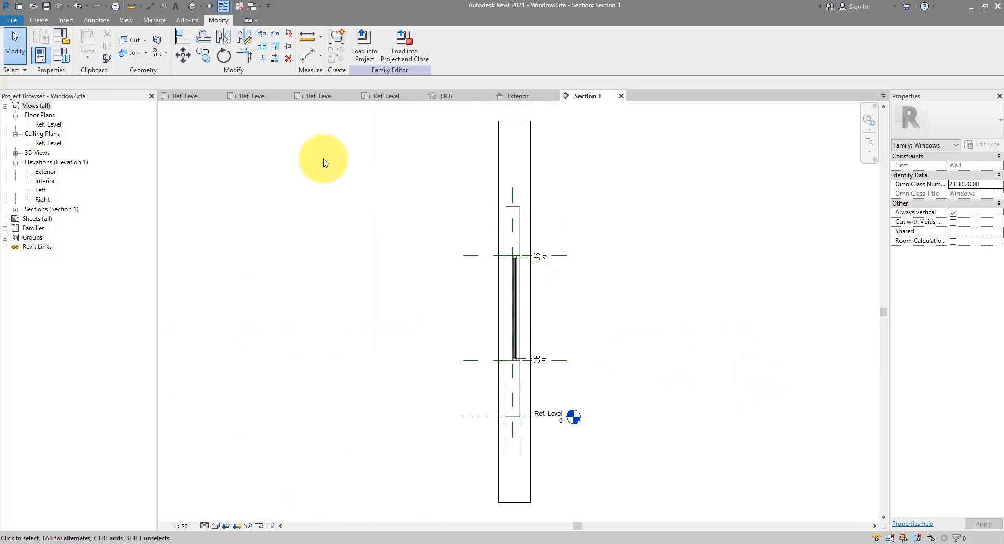
Start an extrusion in the Exterior elevation and sketch locked lines along the four inner reference planes.
click(188, 96)
scroll(359, 285, up, 3)
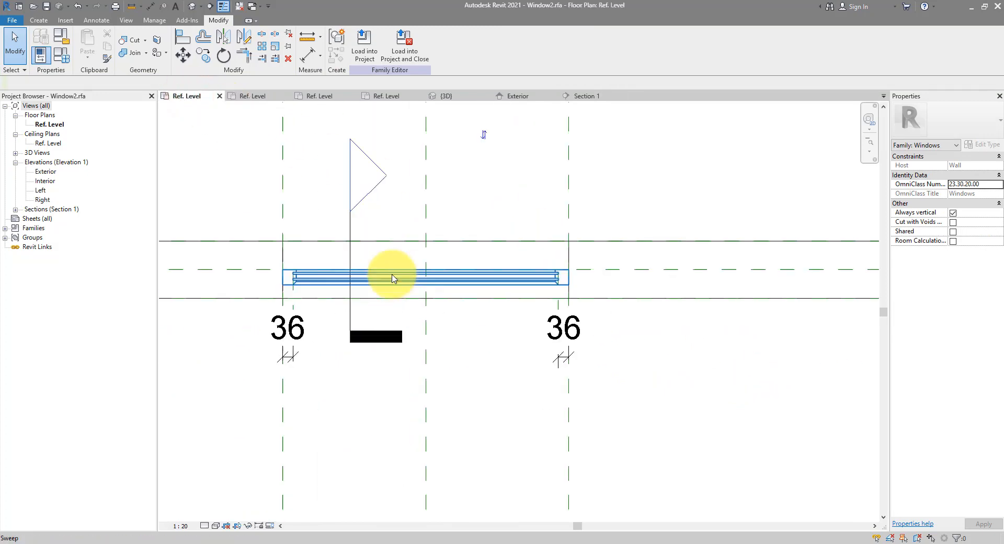
click(44, 20)
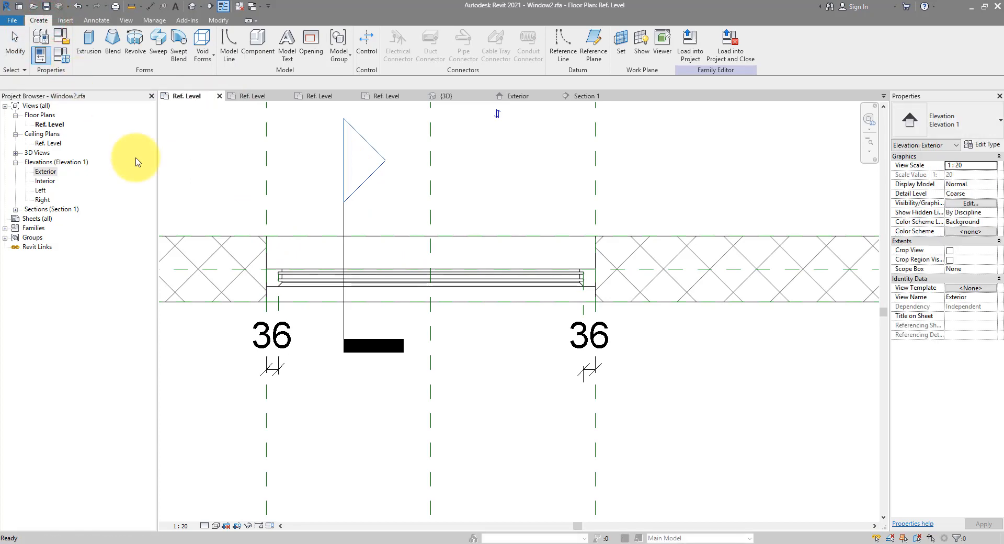
double_click(45, 172)
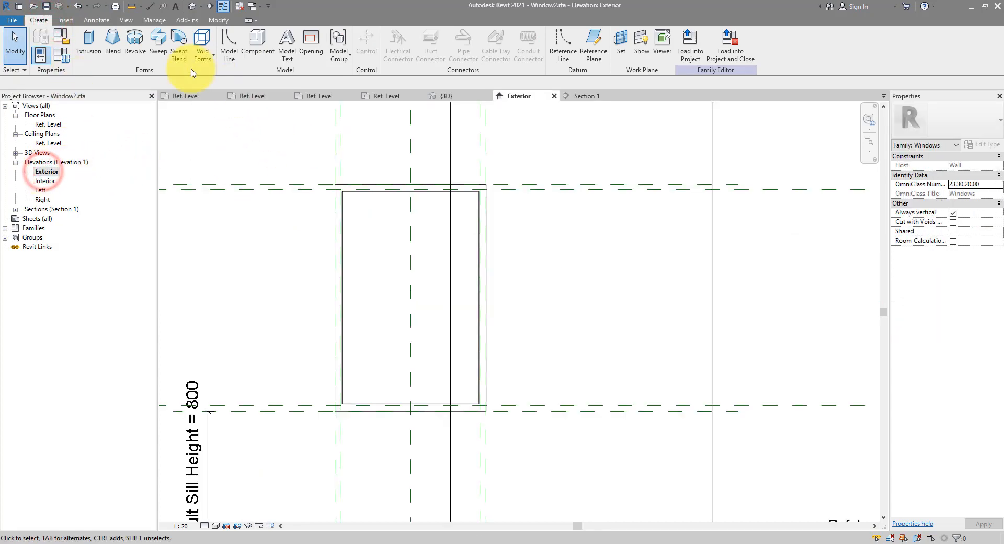
click(89, 62)
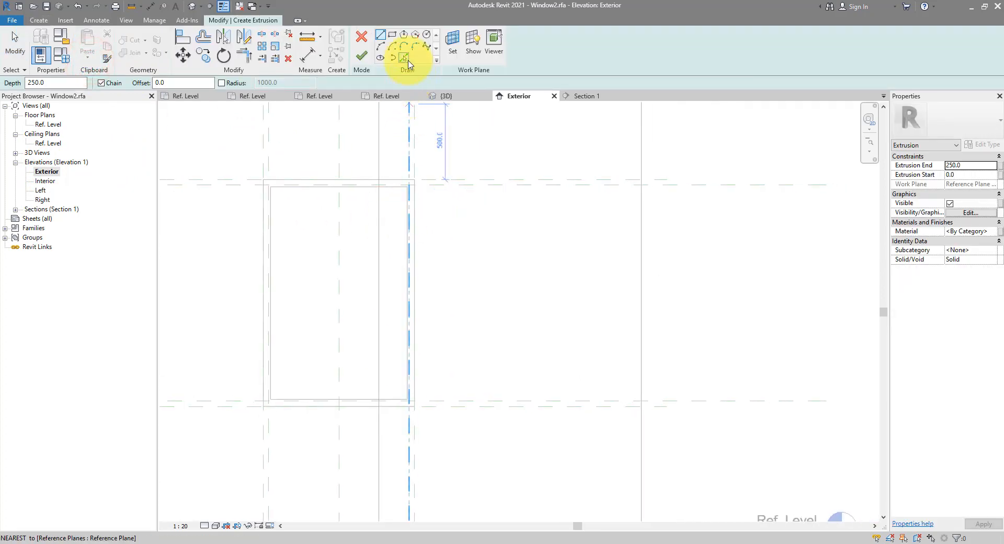
click(403, 57)
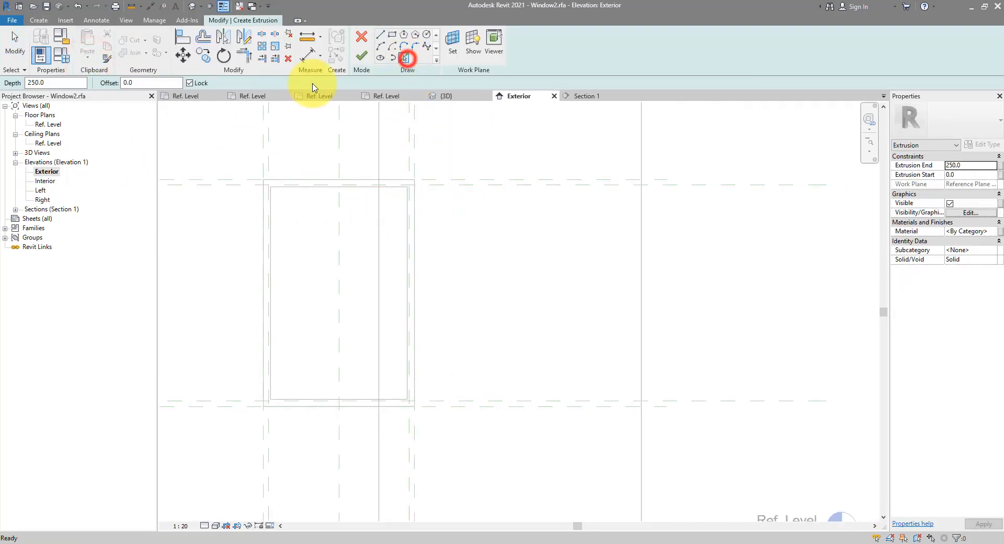
click(409, 163)
click(270, 164)
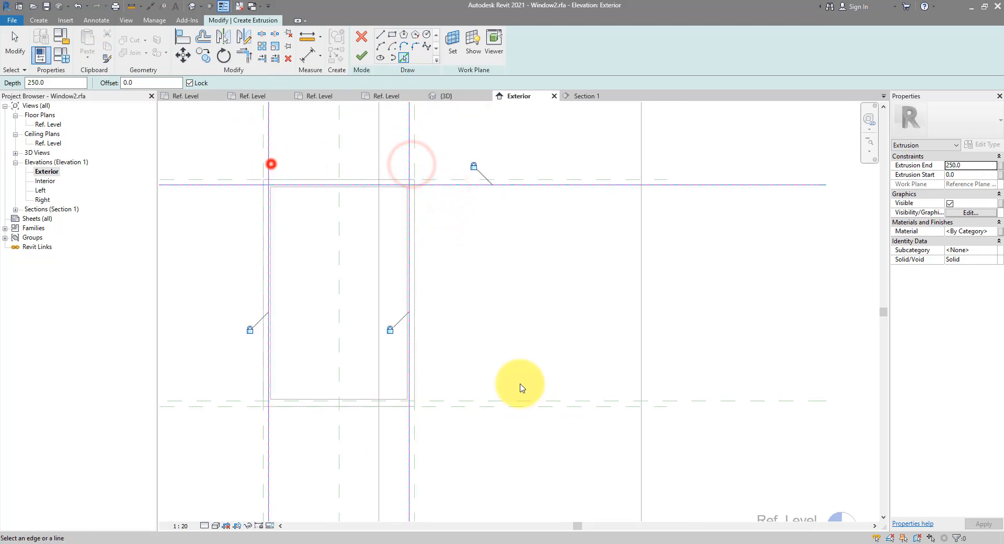
click(474, 402)
Trim the four sketch lines to a closed rectangle at the corners and finish the glass extrusion.
key(t)
key(r)
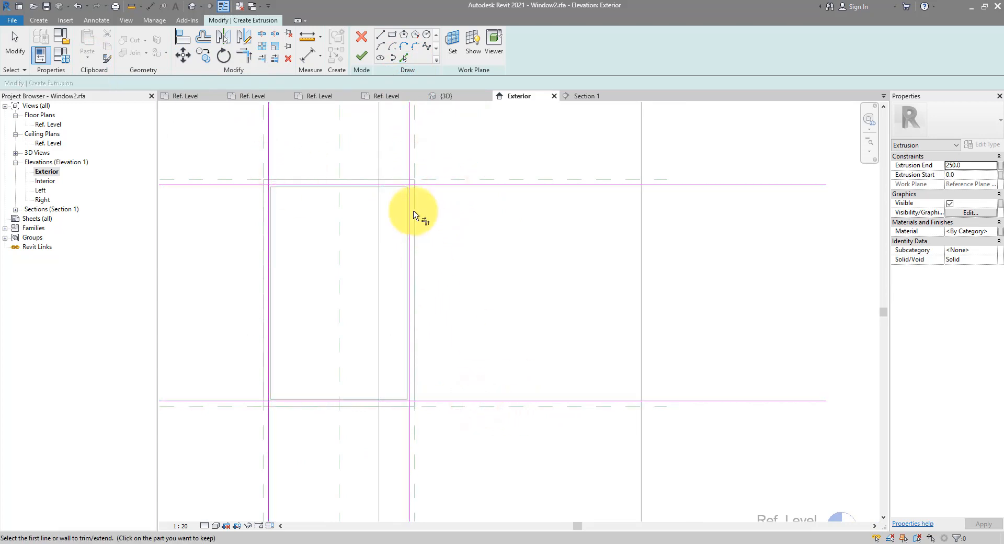
click(390, 186)
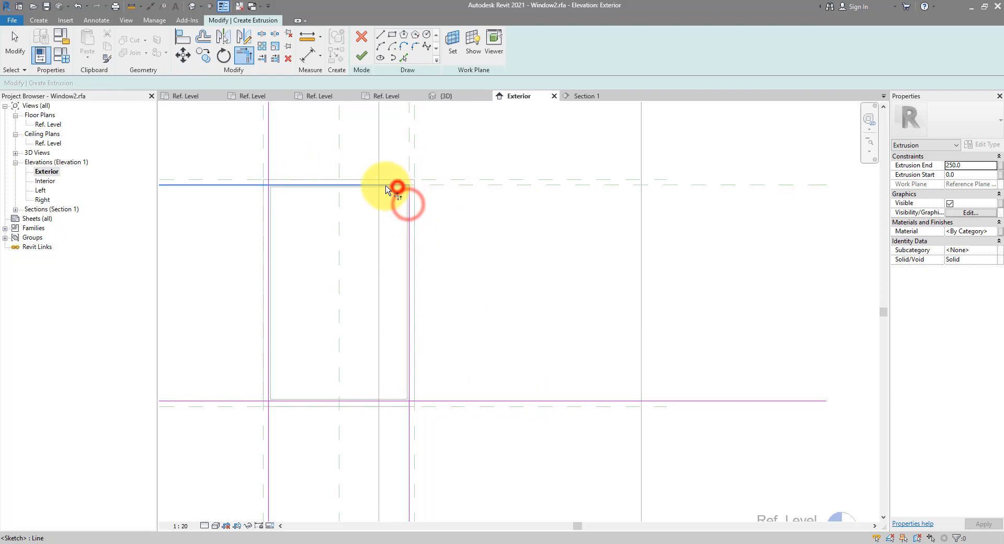
click(268, 207)
click(317, 400)
click(337, 401)
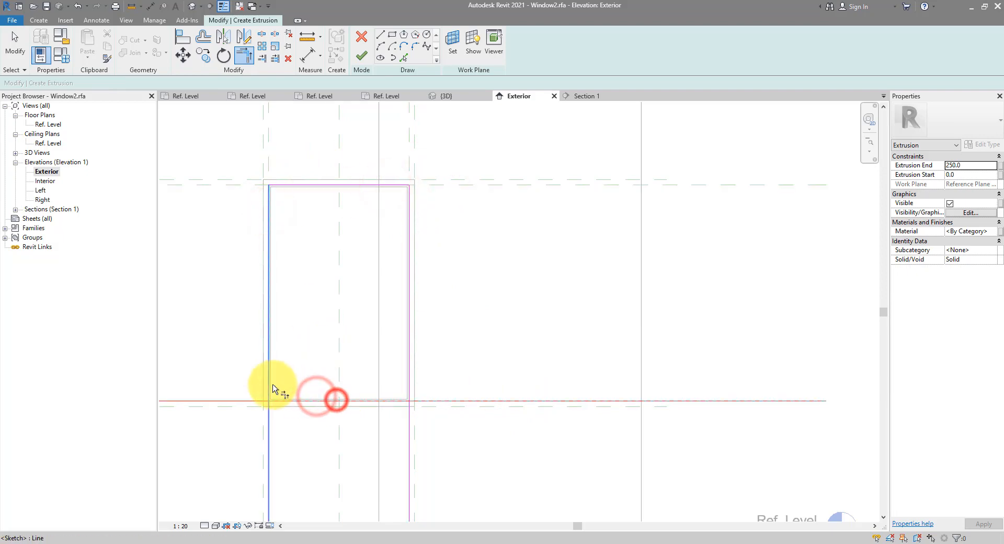
click(272, 383)
click(325, 404)
click(407, 377)
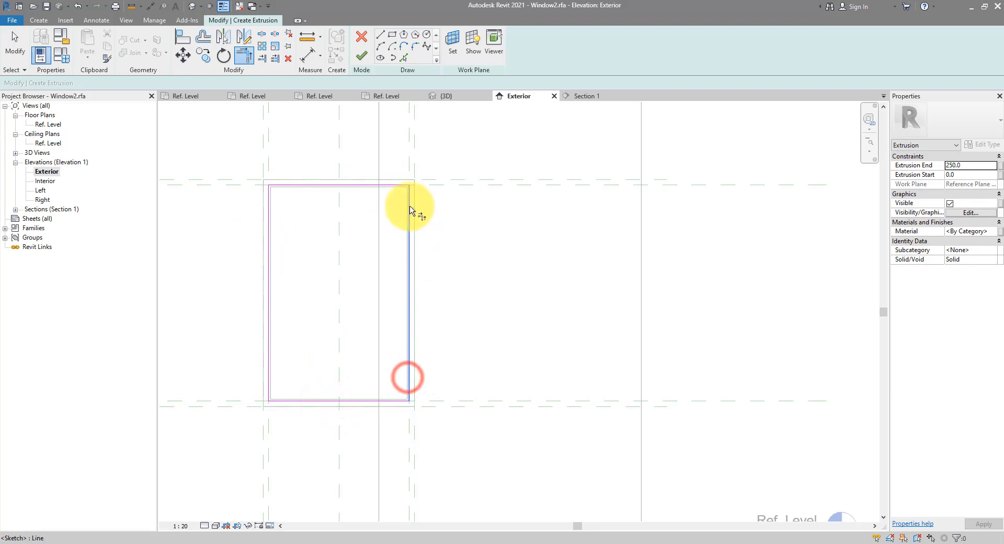
click(364, 63)
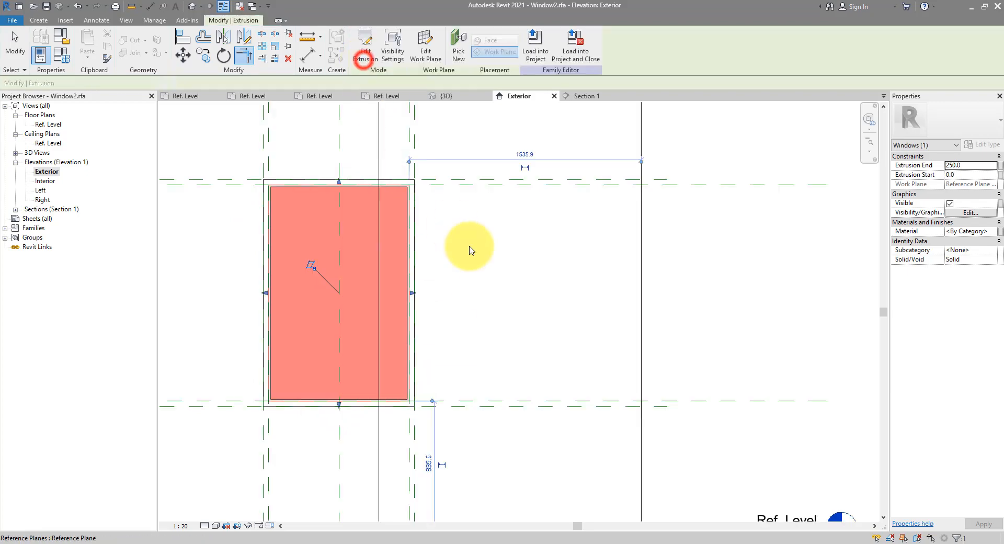
click(474, 251)
In the Ref. Level floor plan, fit the glass extrusion's depth to the groove nearest the wall's centre plane, from 8.9 to 15.9, and lock both faces.
double_click(48, 124)
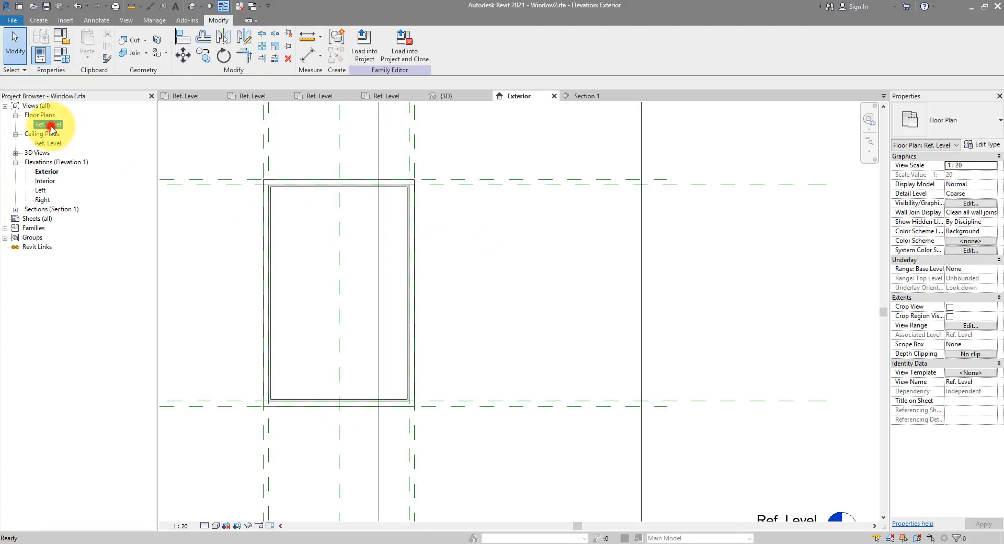
click(309, 353)
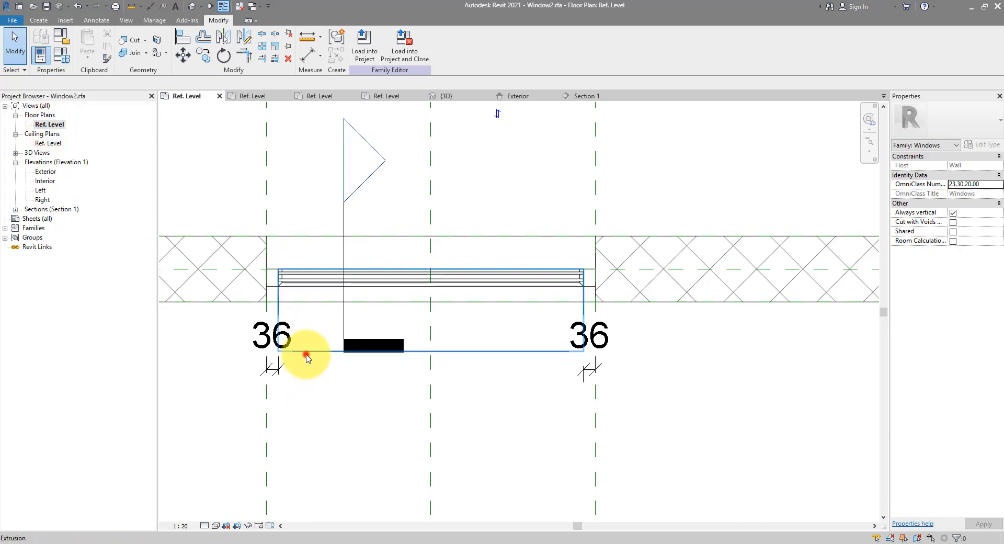
drag(311, 355, 581, 264)
scroll(278, 275, up, 3)
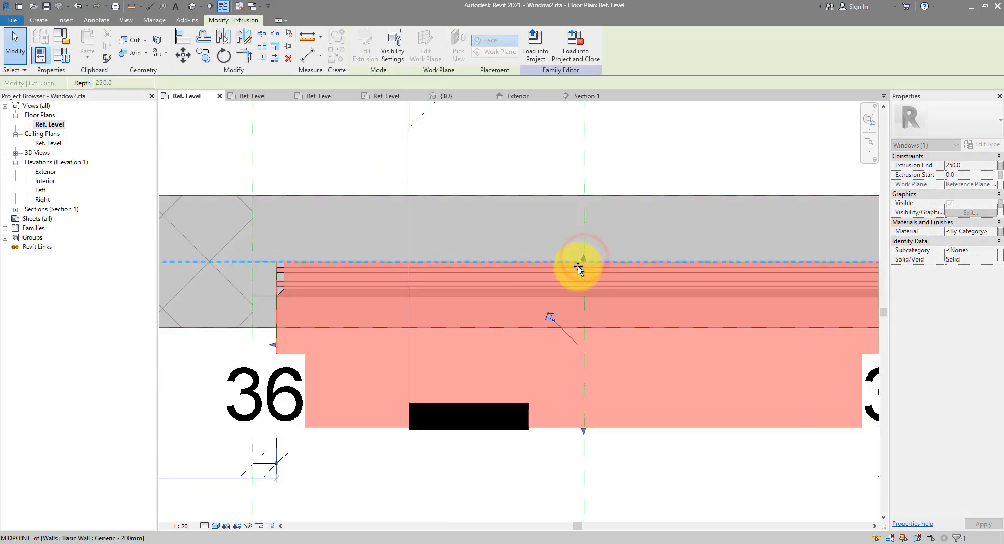
click(596, 249)
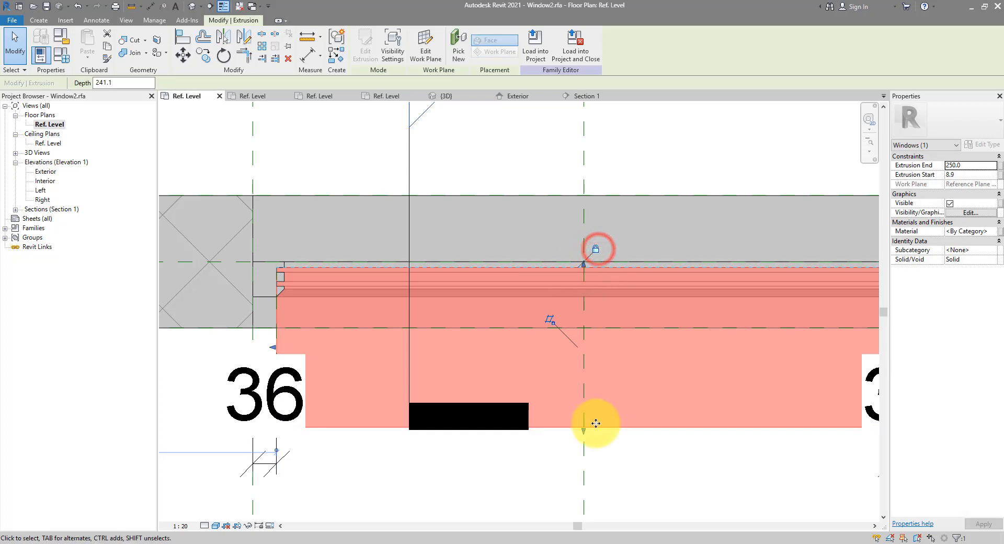
drag(583, 427, 551, 271)
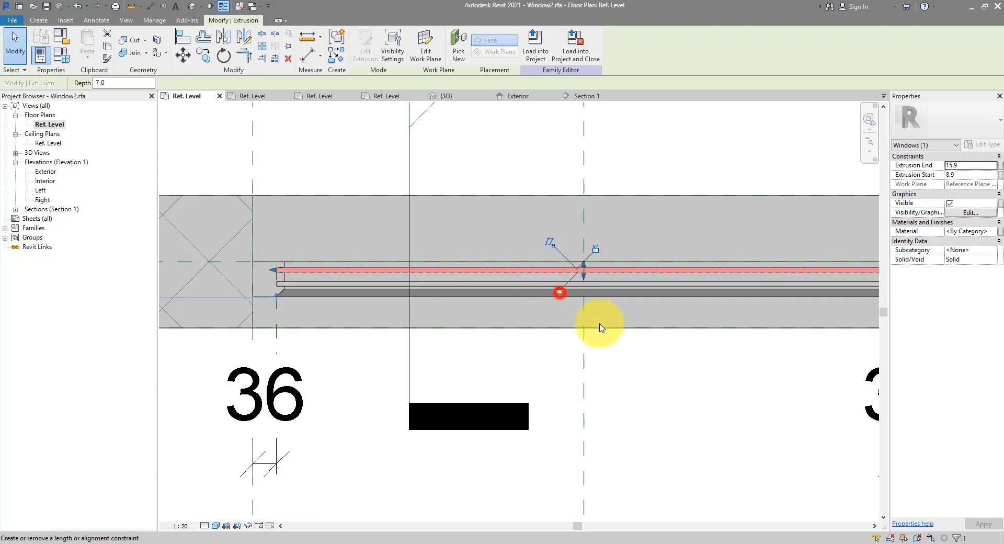
Copy the glass pane and paste the duplicate aligned to the same place.
scroll(270, 293, up, 3)
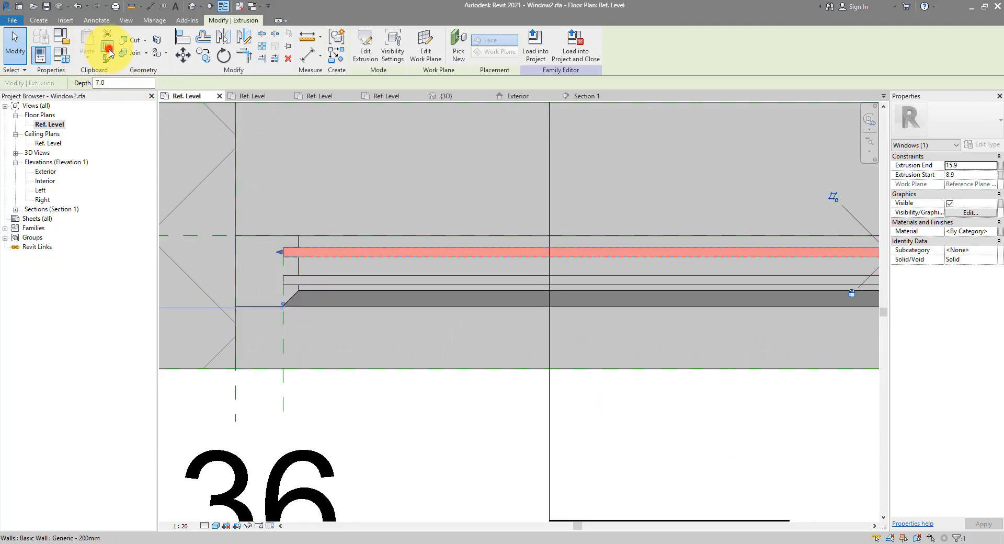
click(90, 59)
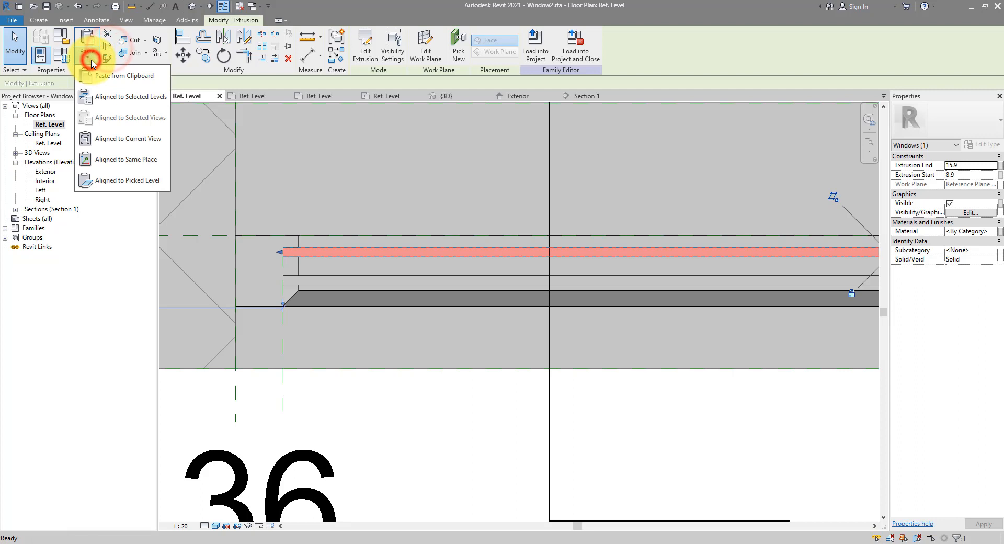
click(141, 158)
middle_drag(635, 297, 323, 260)
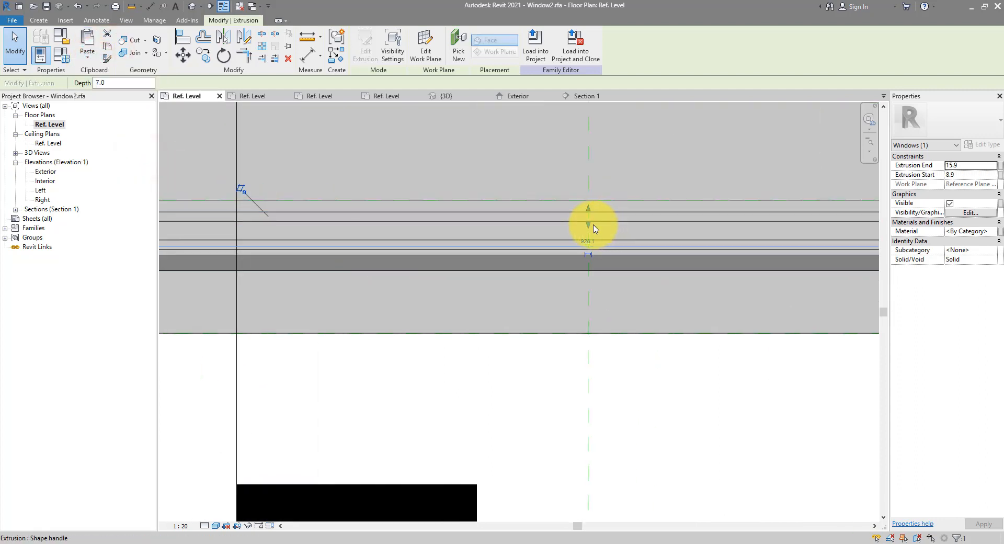
Fit the duplicate pane into the frame's second glazing groove, from 29.9 to 36.9, and lock both faces.
drag(591, 228, 593, 250)
click(500, 267)
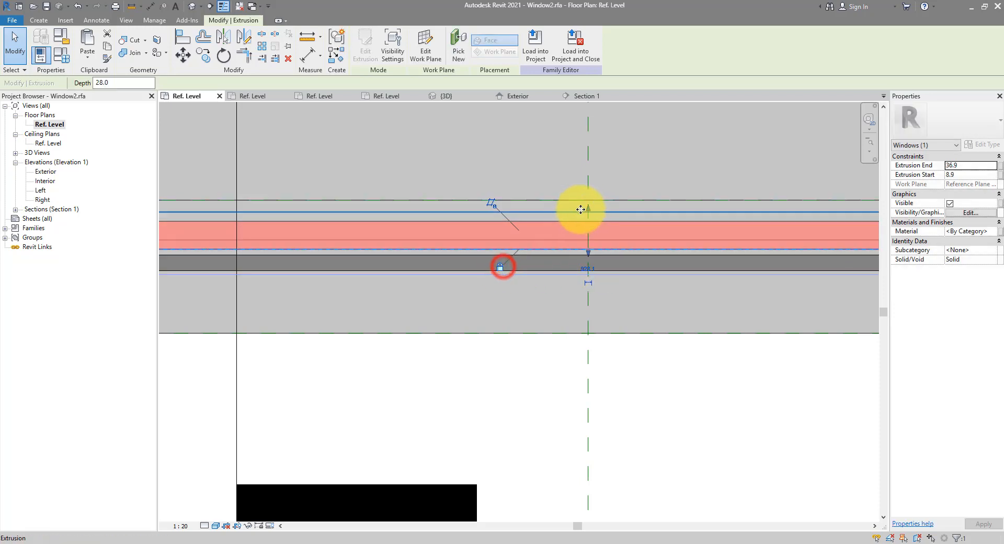
drag(587, 209, 596, 238)
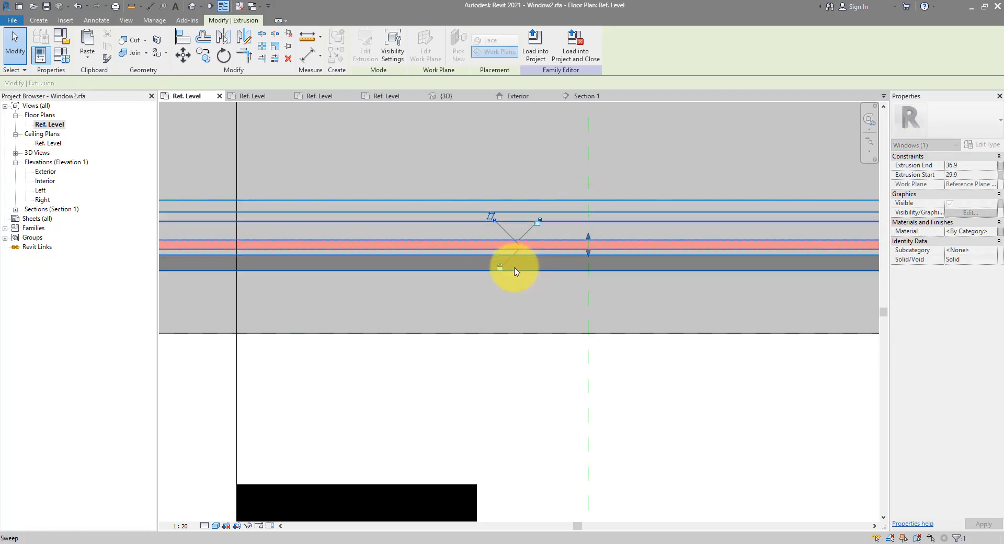
click(537, 222)
scroll(557, 279, down, 3)
click(615, 355)
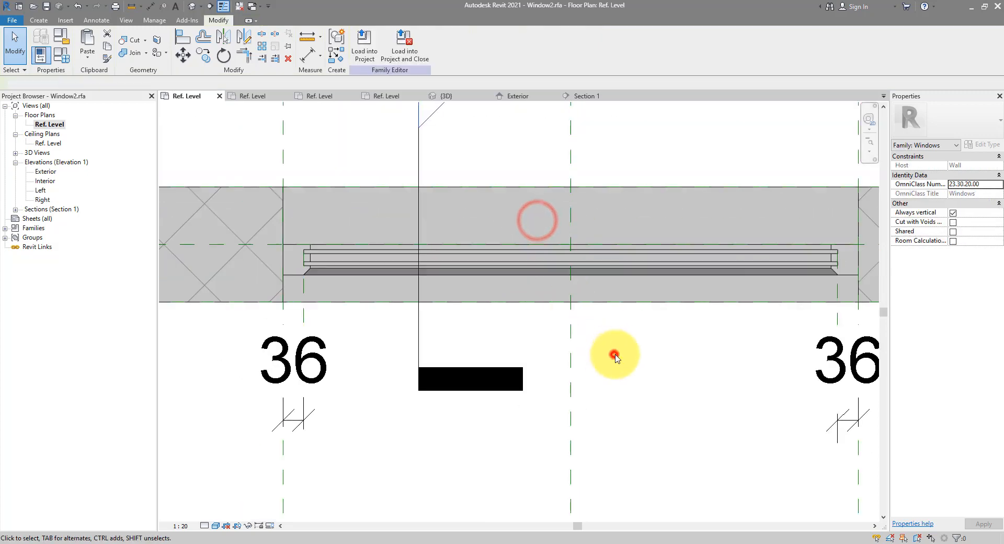
Temporarily hide the frame sweep in the 3D view to expose the glass panes.
click(193, 8)
scroll(578, 302, down, 2)
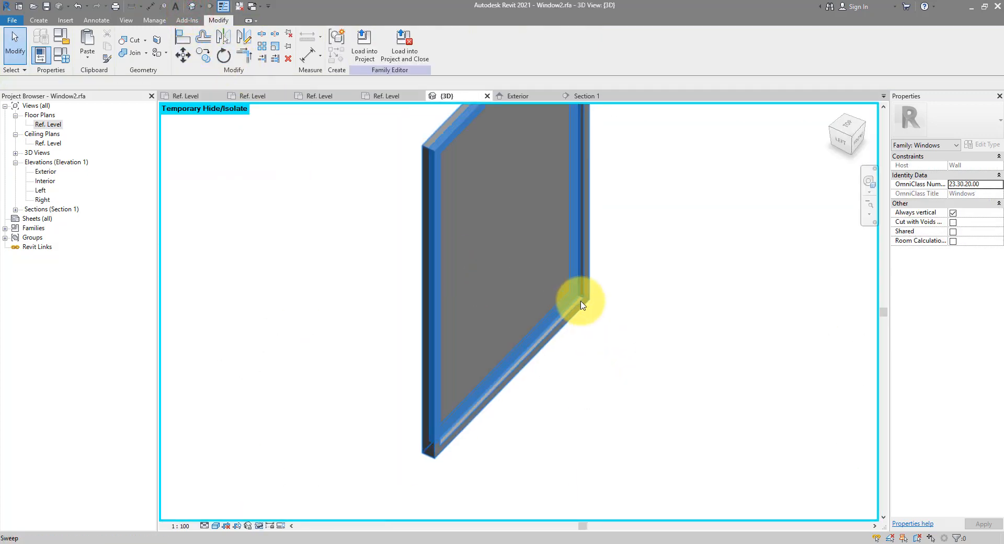
shift+middle_drag(707, 297, 612, 240)
middle_drag(613, 240, 631, 361)
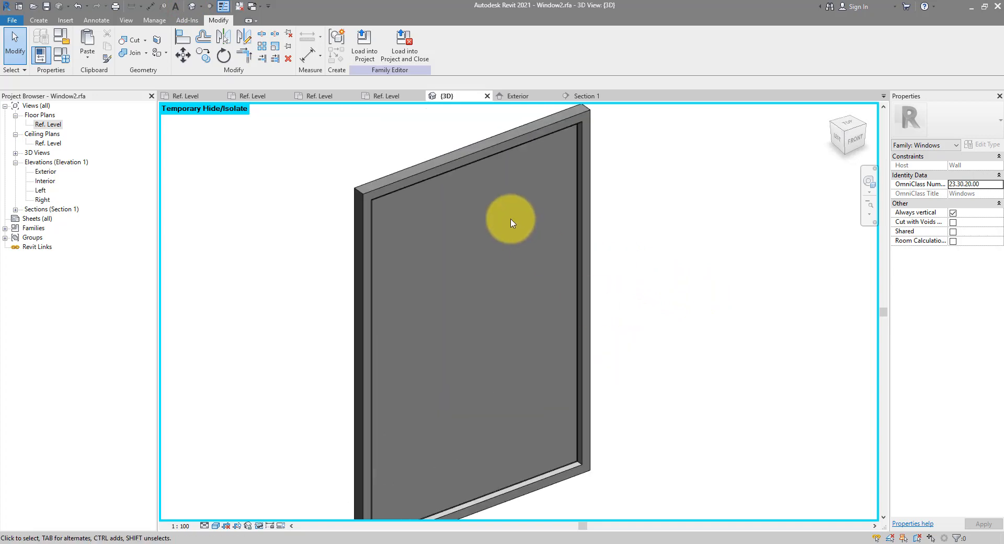
click(554, 124)
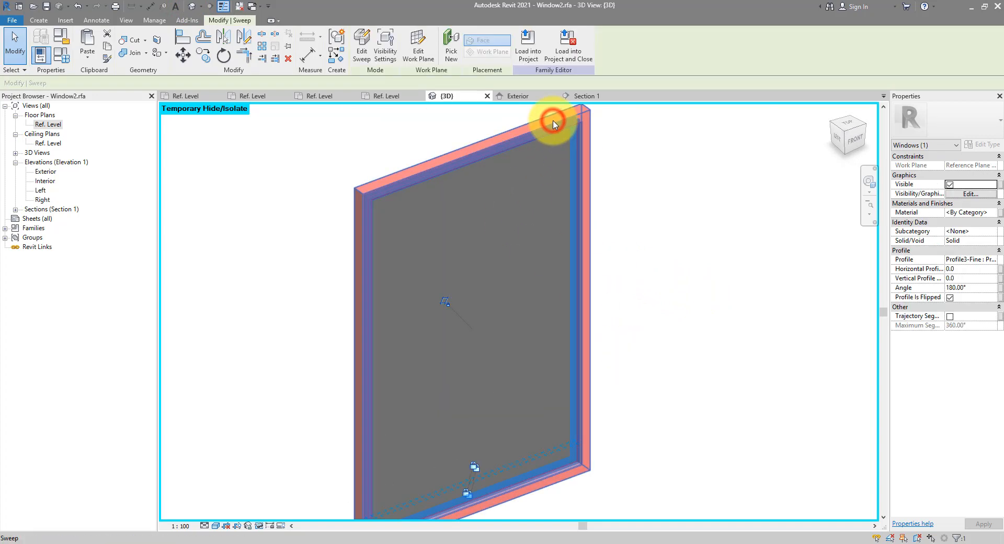
key(h)
key(h)
Assign the Glass subcategory to both pane extrusions.
click(529, 111)
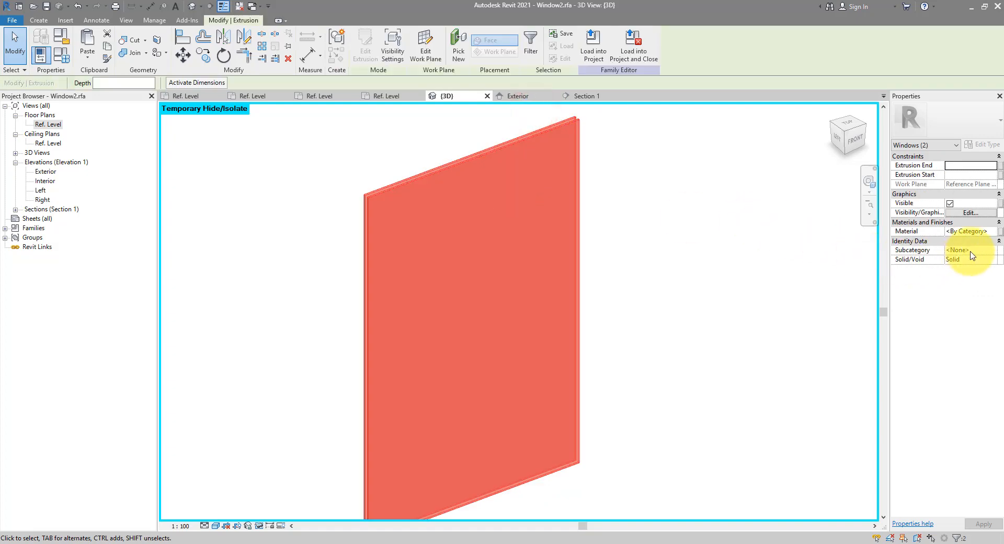
click(970, 251)
click(994, 251)
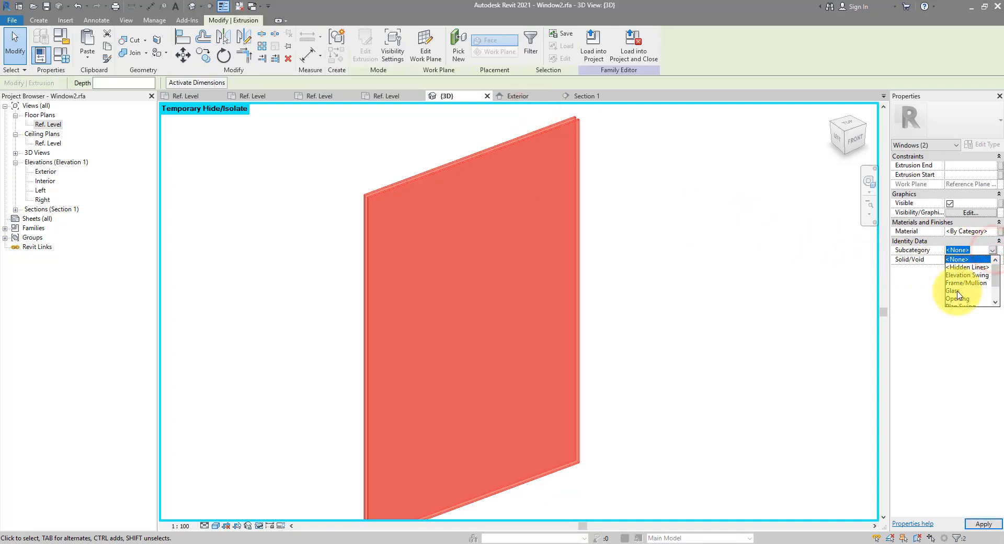
click(958, 292)
click(695, 212)
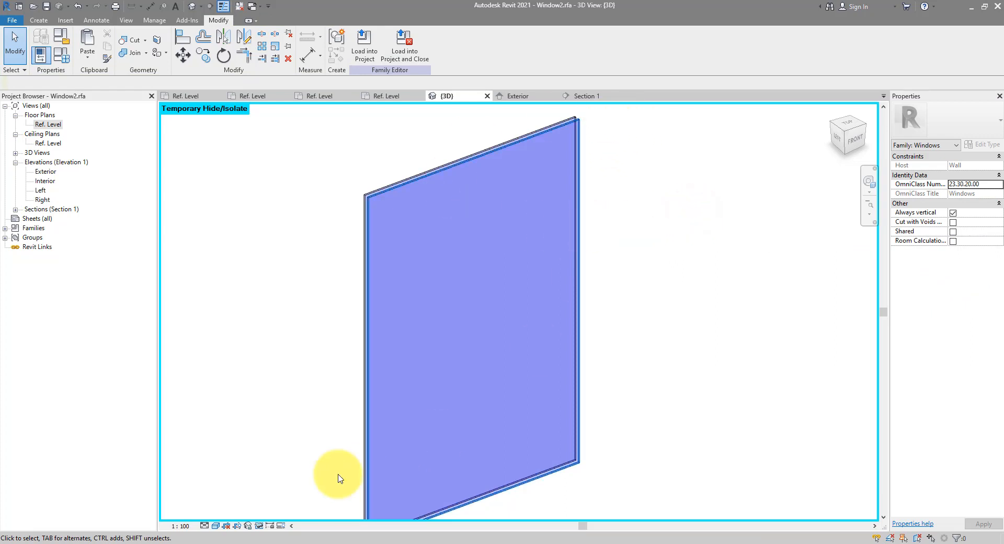
Reset the temporary hide/isolate in the 3D view and inspect the glazed window in the wall.
click(268, 525)
click(269, 514)
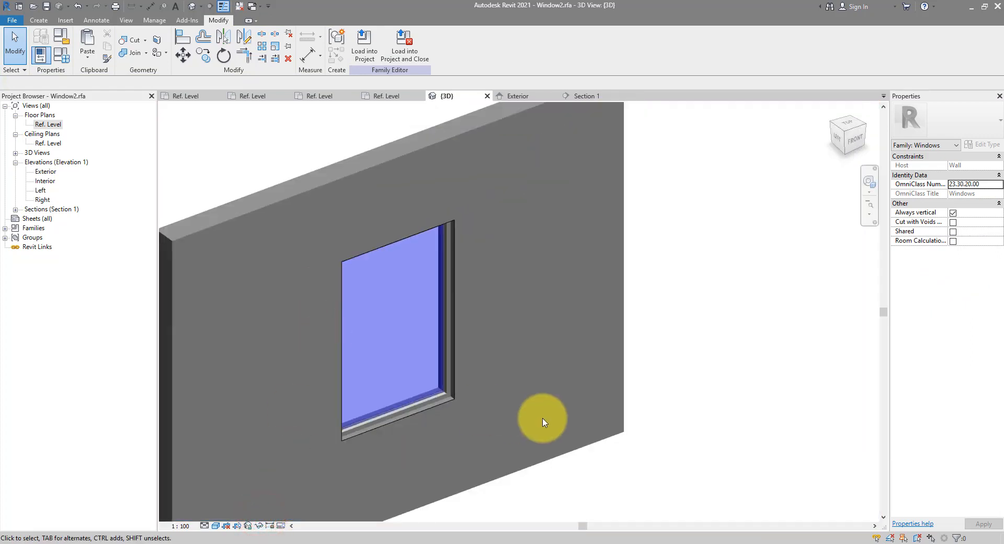
shift+middle_drag(544, 422, 587, 387)
scroll(352, 411, up, 3)
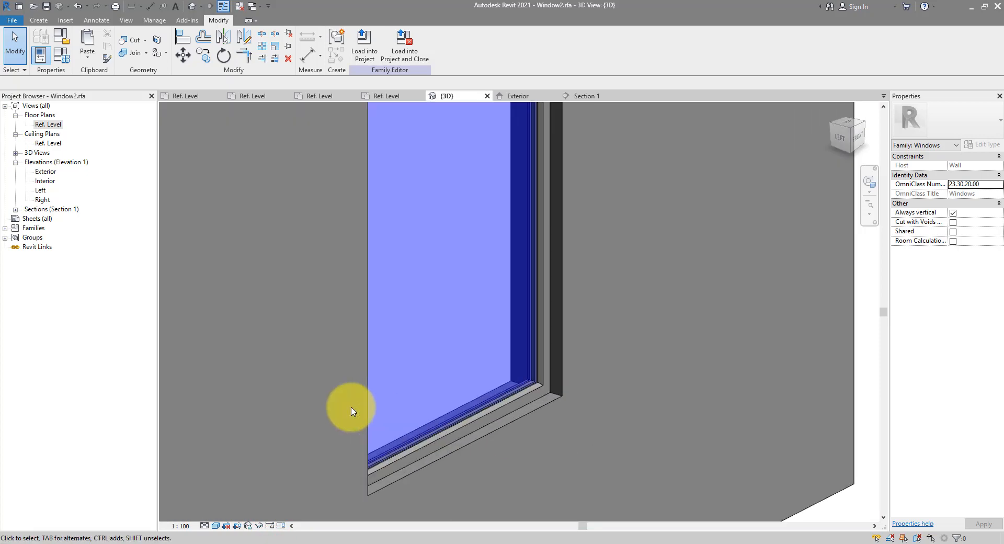
Open the Ref. Level floor plan at the window's glass panes and frame.
double_click(48, 124)
scroll(322, 240, up, 3)
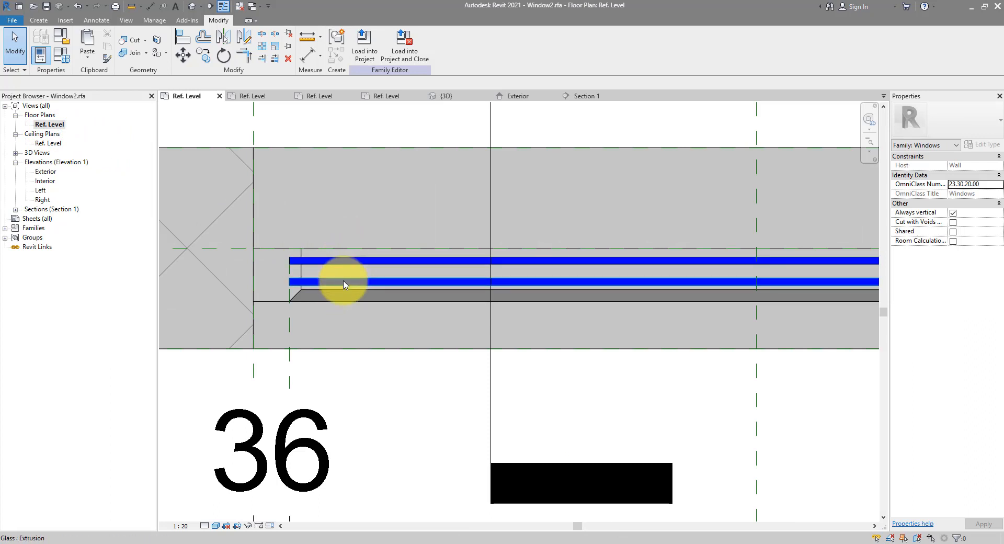
click(347, 265)
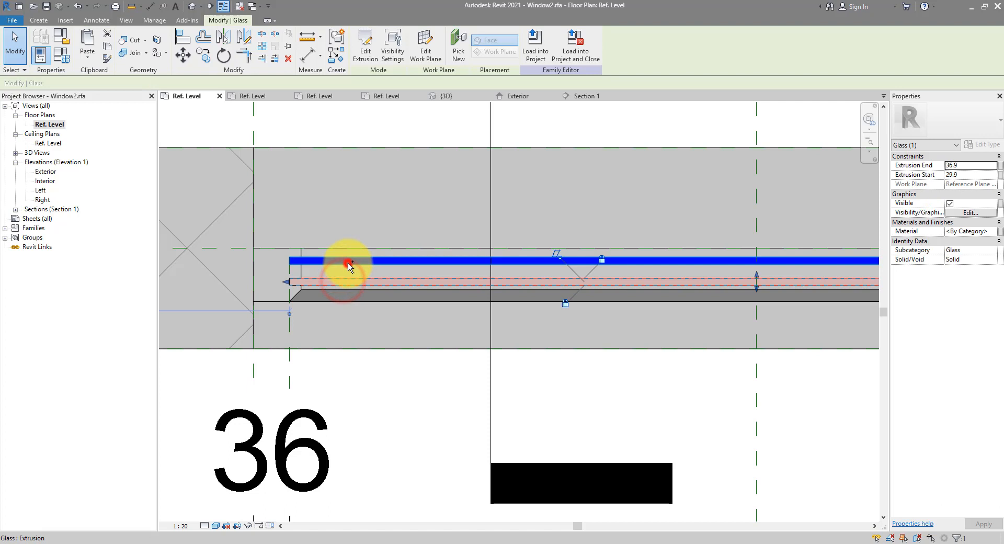
ctrl+click(338, 293)
ctrl+click(337, 293)
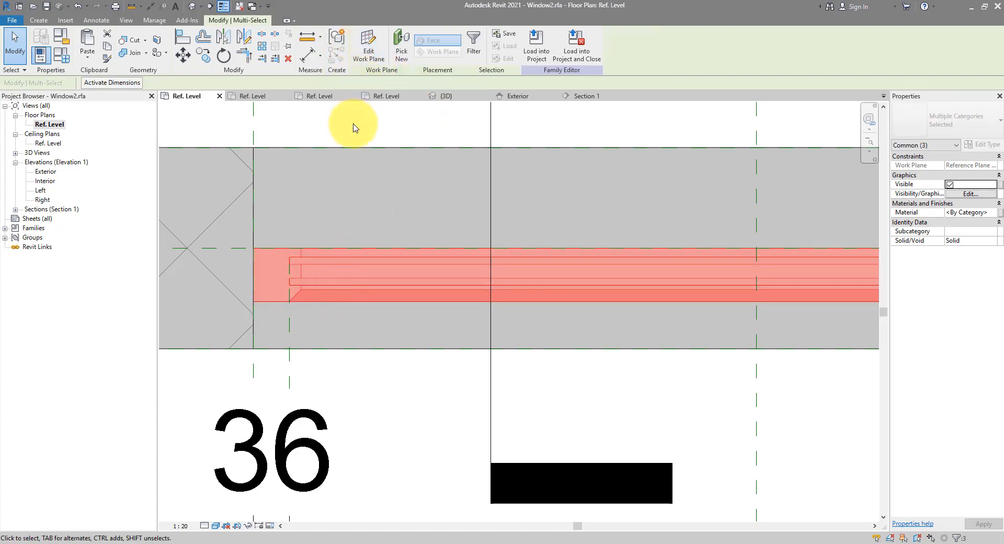
click(347, 385)
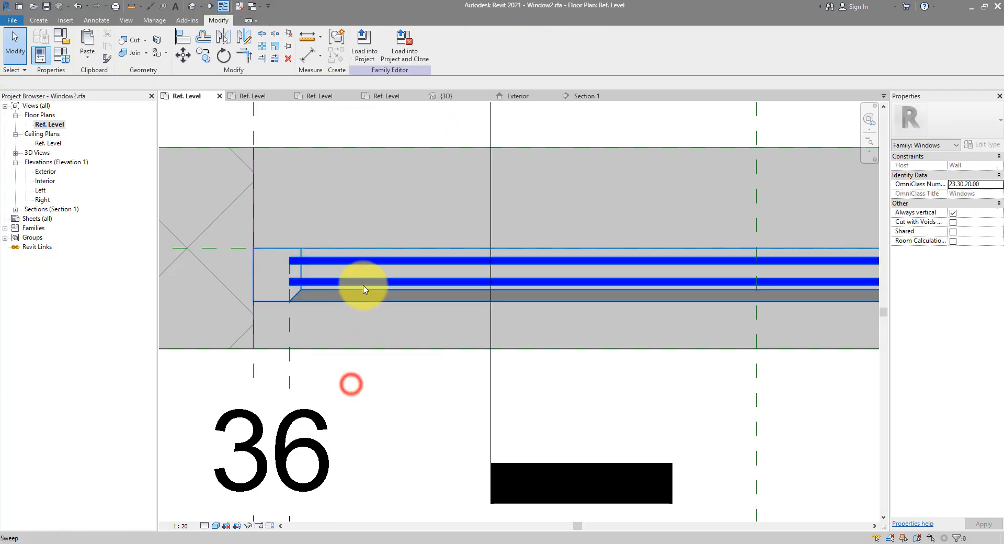
Restrict the visibility of both glass panes to the Fine detail level, excluding Coarse and Medium.
click(363, 283)
ctrl+click(369, 262)
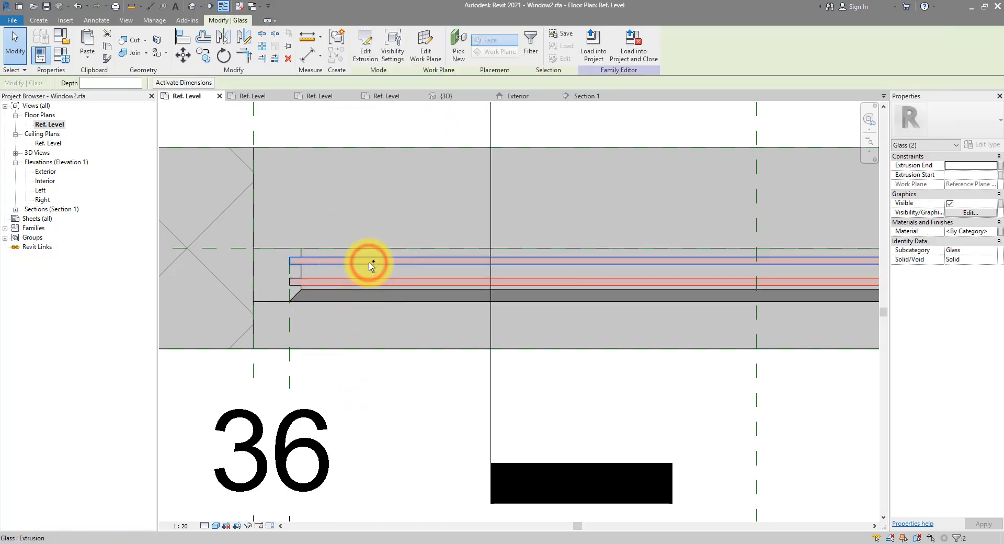
click(393, 56)
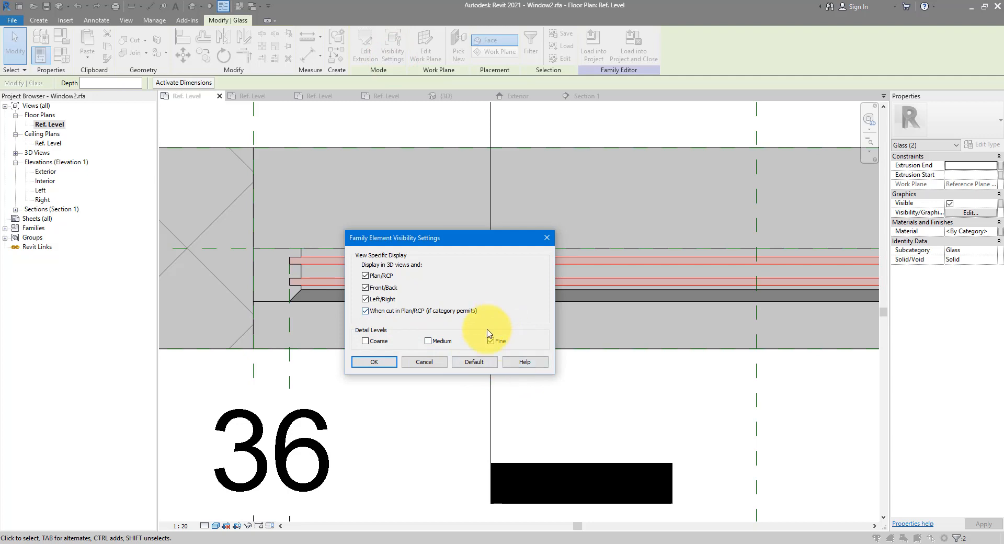
click(377, 362)
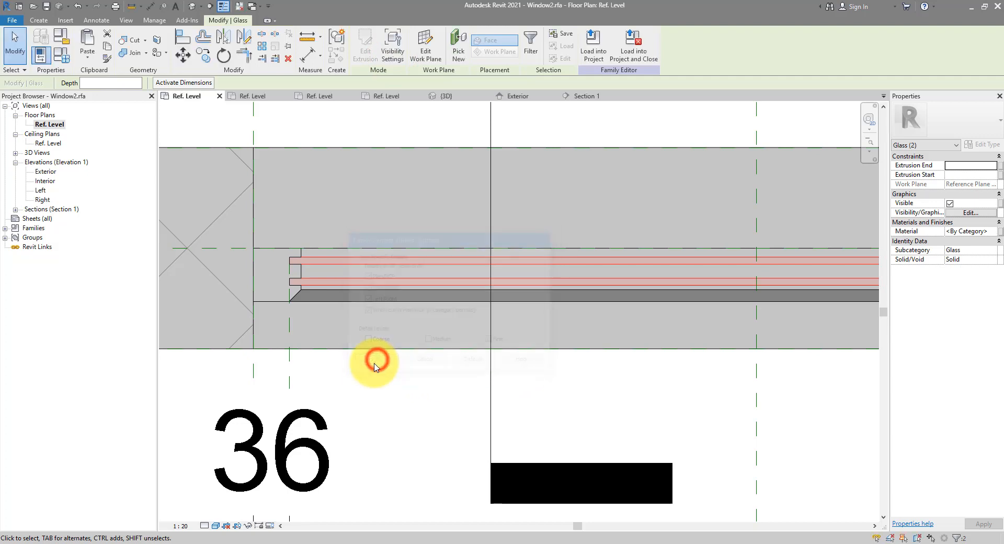
Restrict the frame sweep's visibility to the Fine detail level only.
click(304, 292)
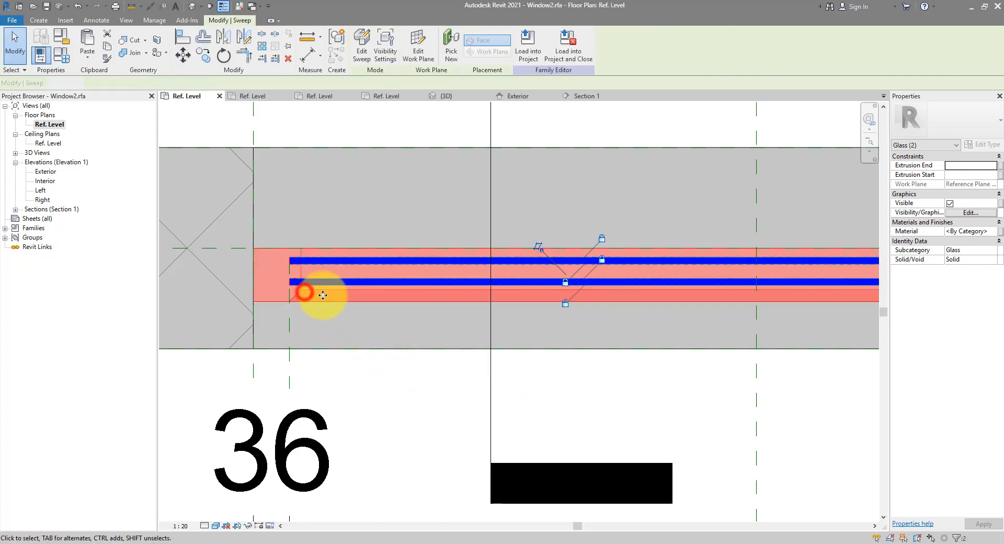
click(386, 59)
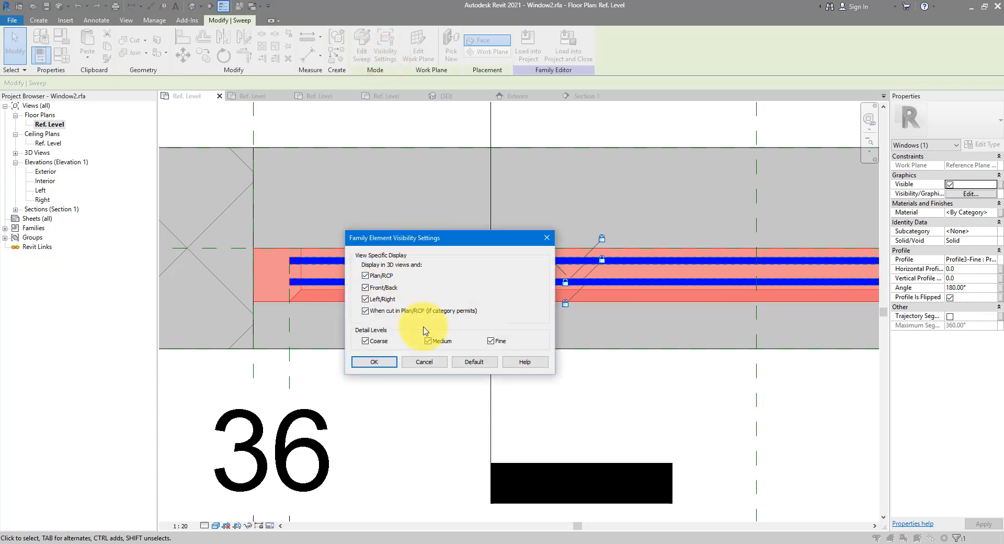
click(370, 362)
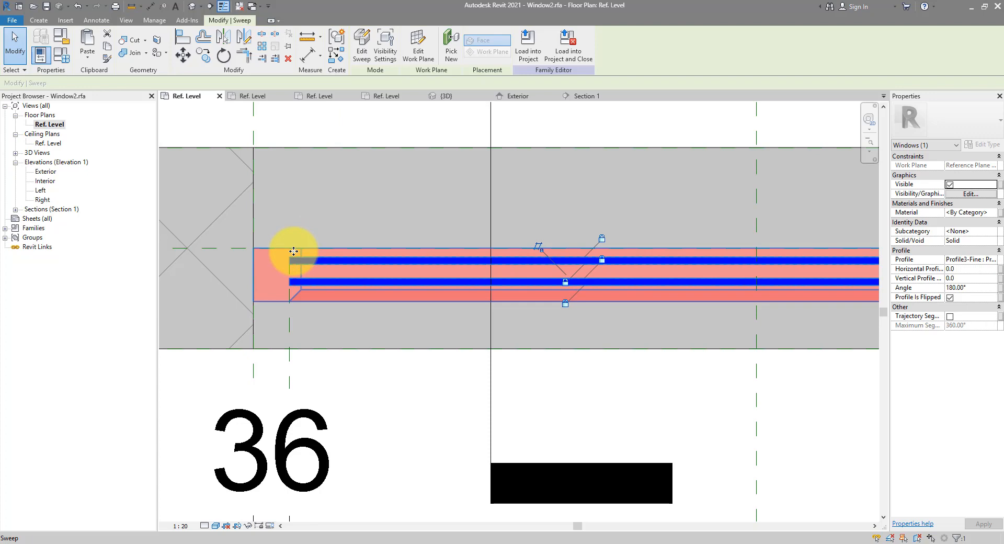
Duplicate the frame sweep in place with a copy aligned to the same place.
click(108, 47)
click(87, 52)
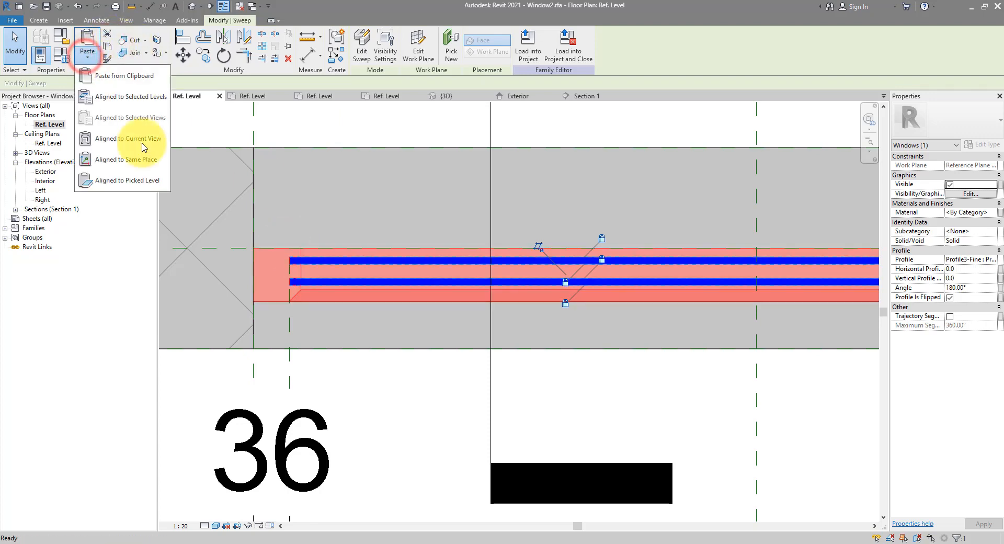
click(140, 163)
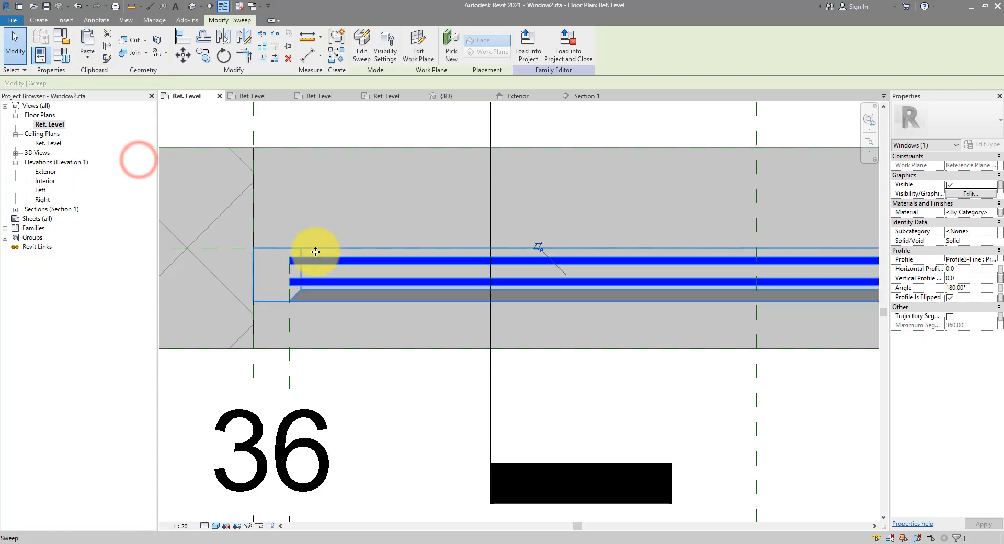
Load Profile3-Coarse.rfa and assign Profile3-Coarse as the duplicate frame sweep's profile, finishing the sweep edit.
click(362, 55)
click(300, 266)
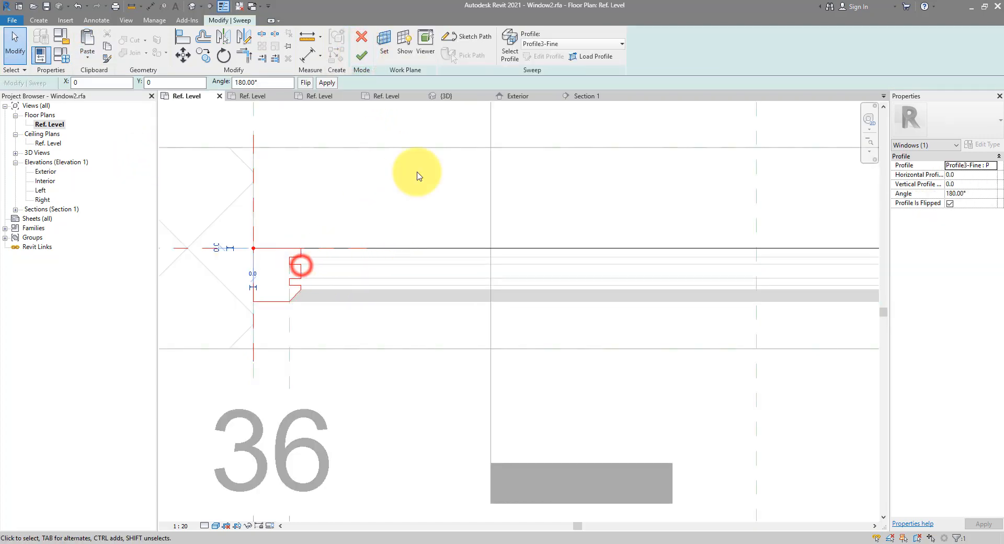
click(556, 44)
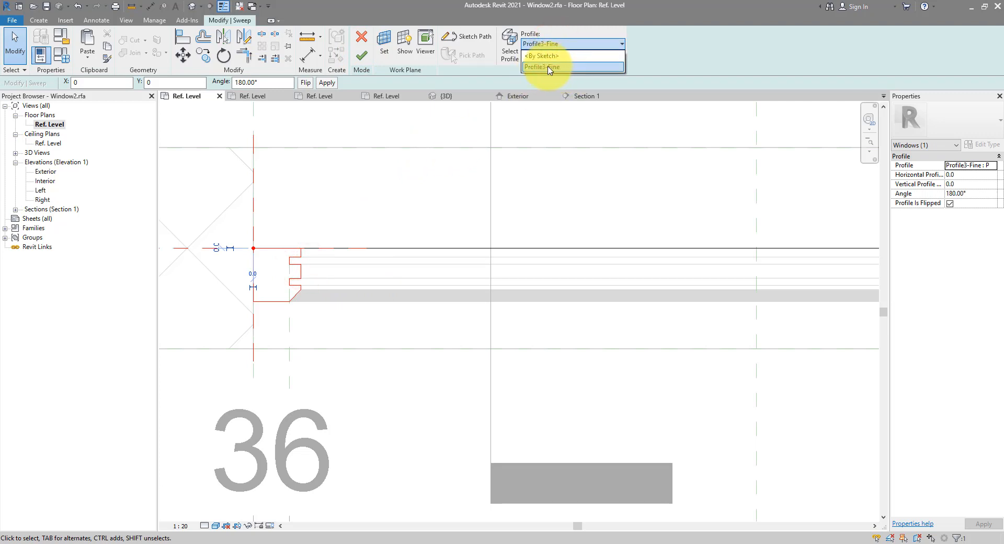
click(645, 69)
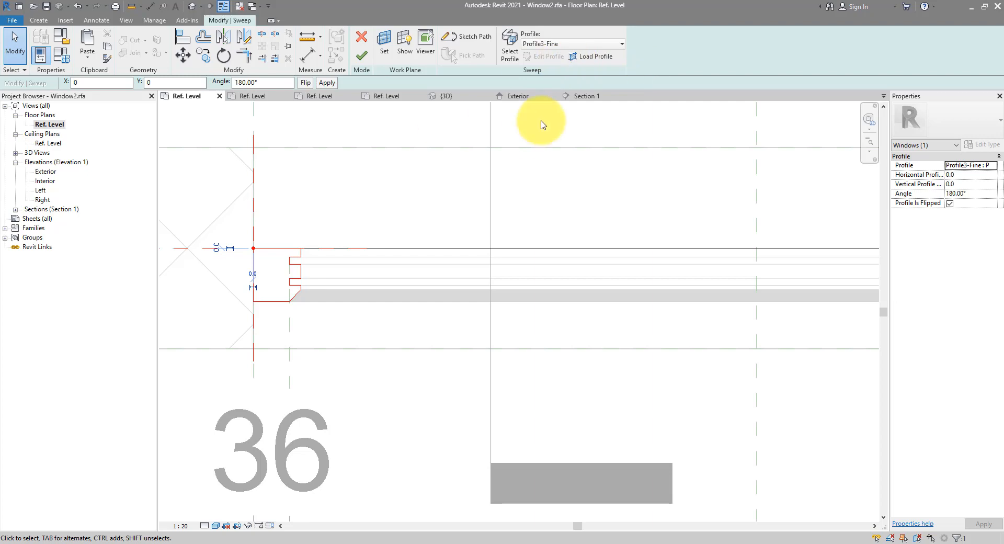
click(590, 58)
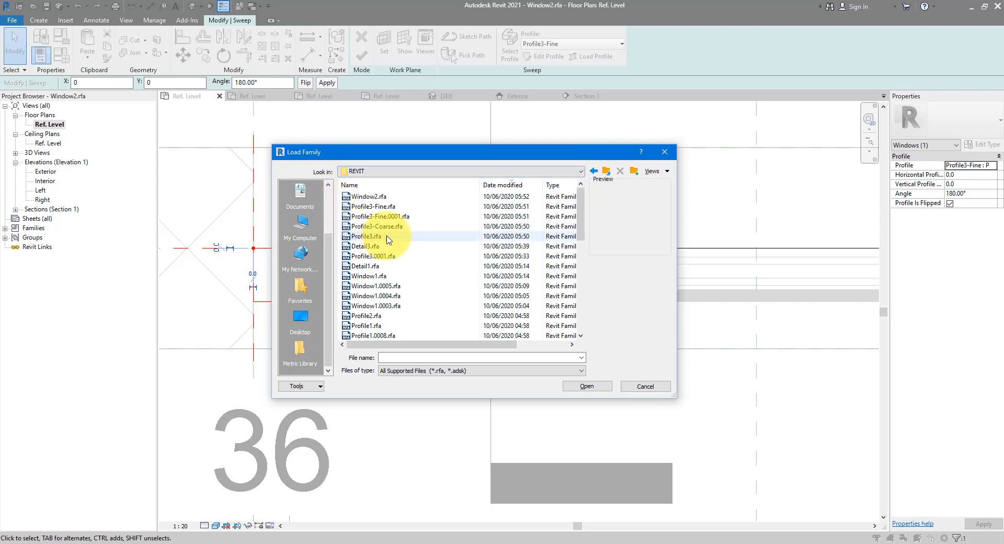
click(386, 226)
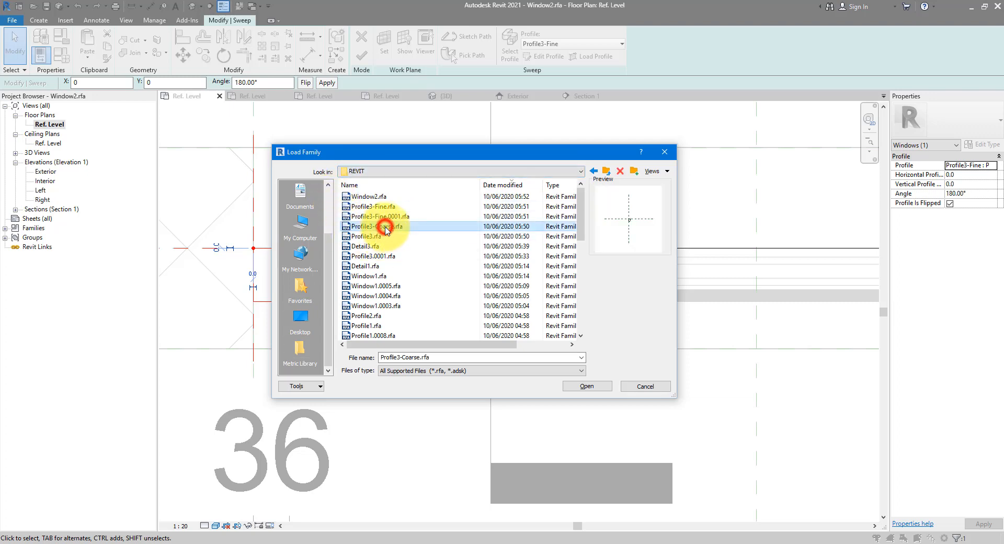
click(580, 387)
click(553, 44)
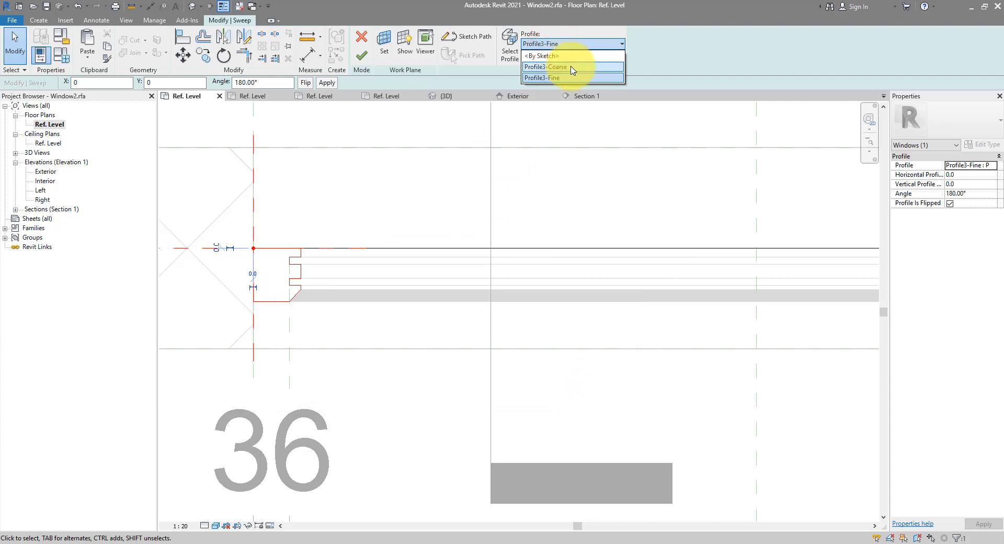
click(570, 67)
click(305, 199)
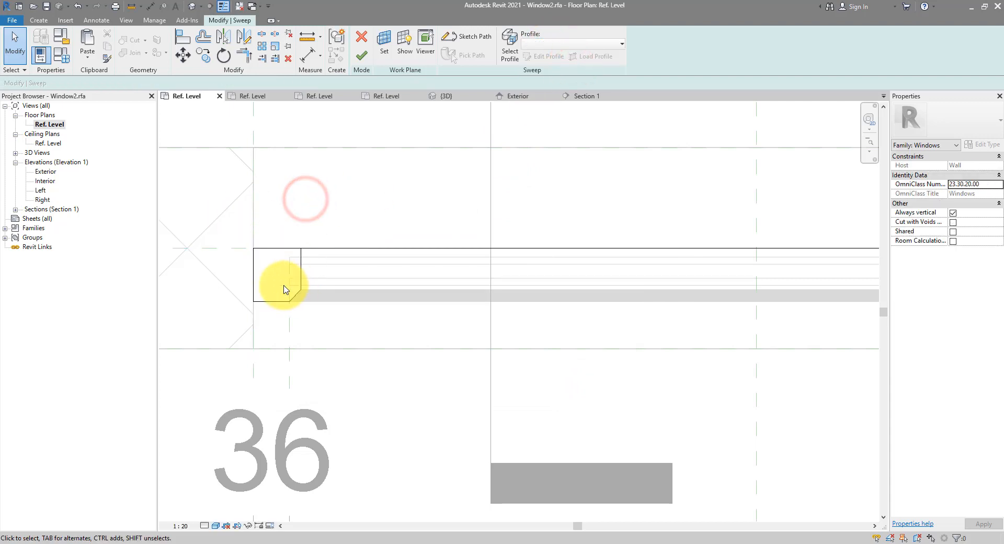
click(362, 56)
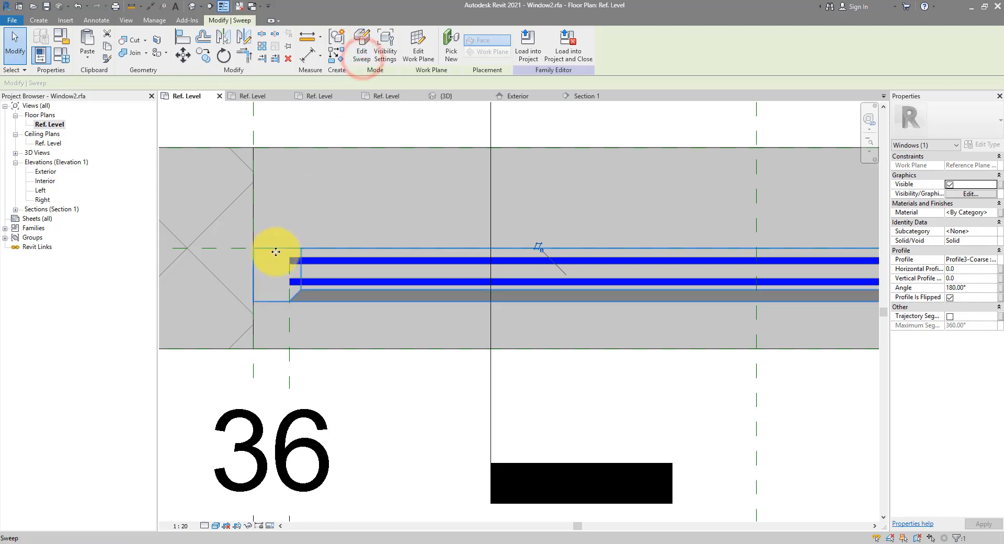
Make the Profile3-Coarse frame sweep visible at Coarse and Medium detail levels and hidden at Fine.
click(409, 128)
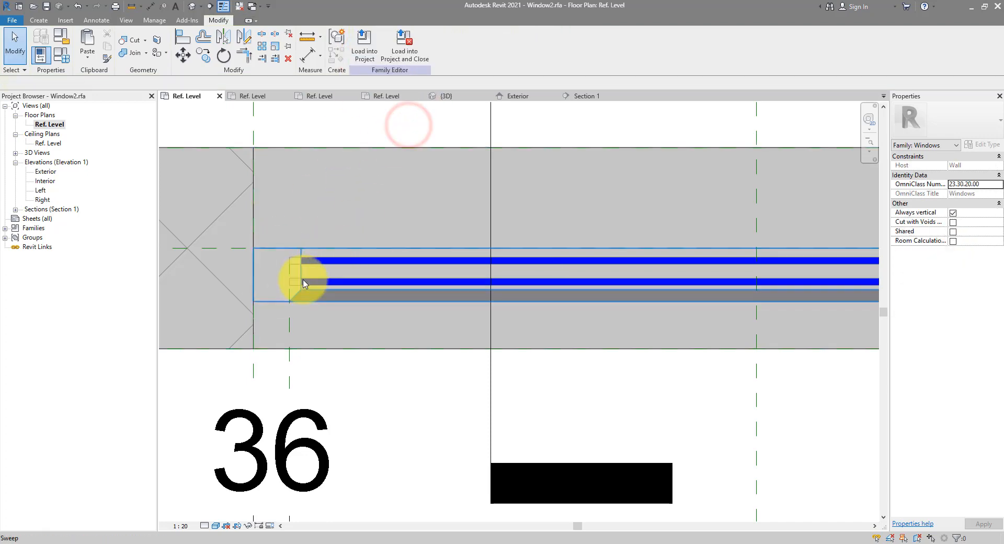
click(303, 279)
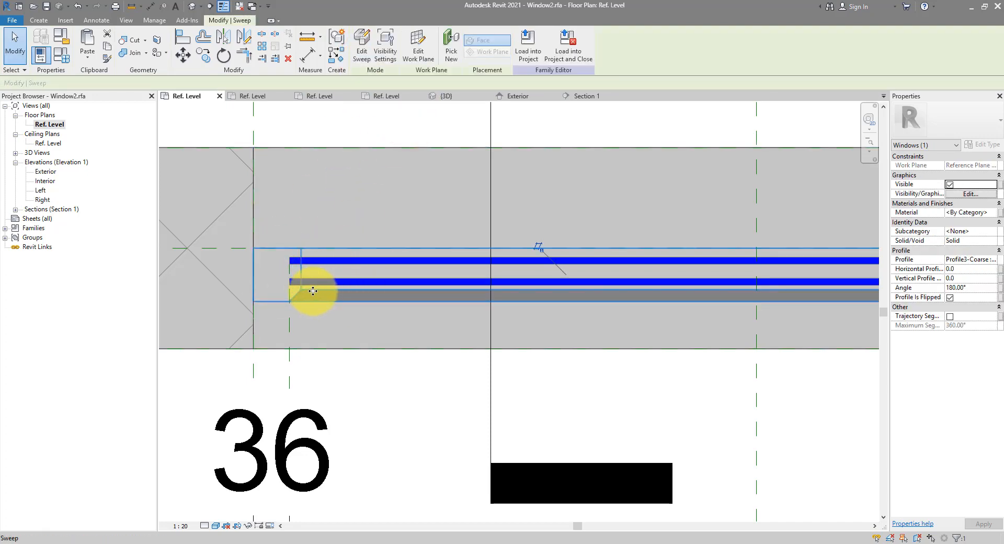
click(383, 59)
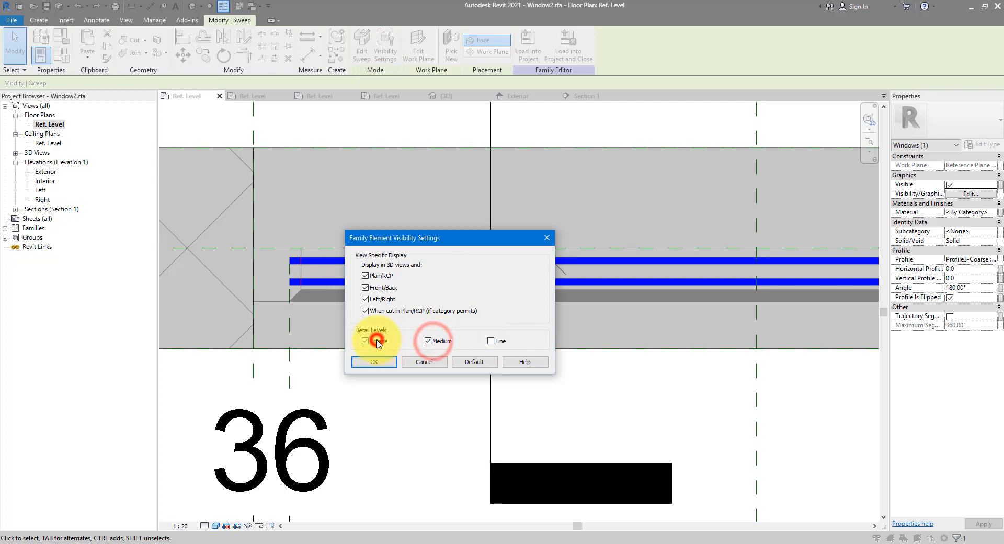
click(377, 341)
click(374, 362)
click(348, 395)
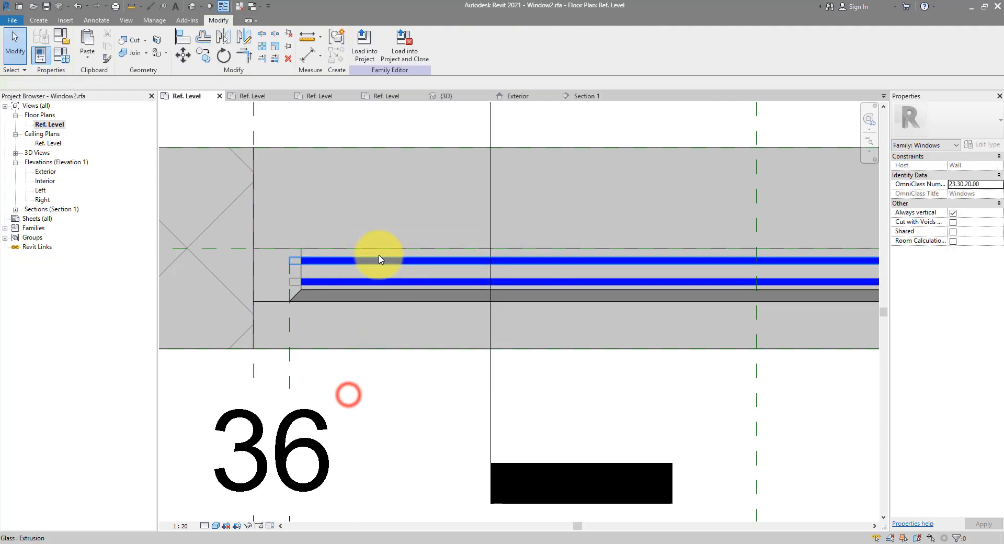
Duplicate the 8.9 to 15.9 glass pane in place and reshape the copy to fill the gap between the panes, from 15.9 to 29.9.
click(362, 263)
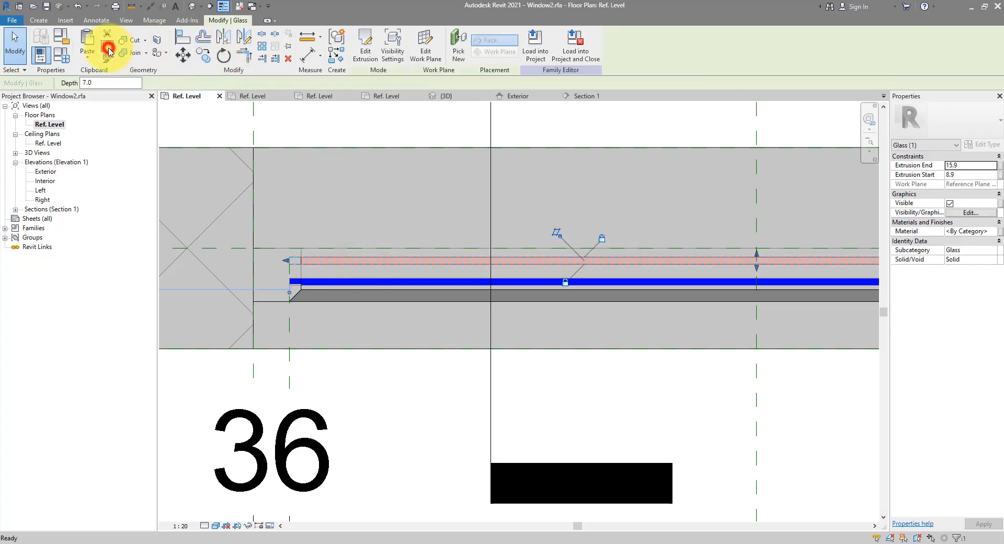
click(84, 58)
click(138, 158)
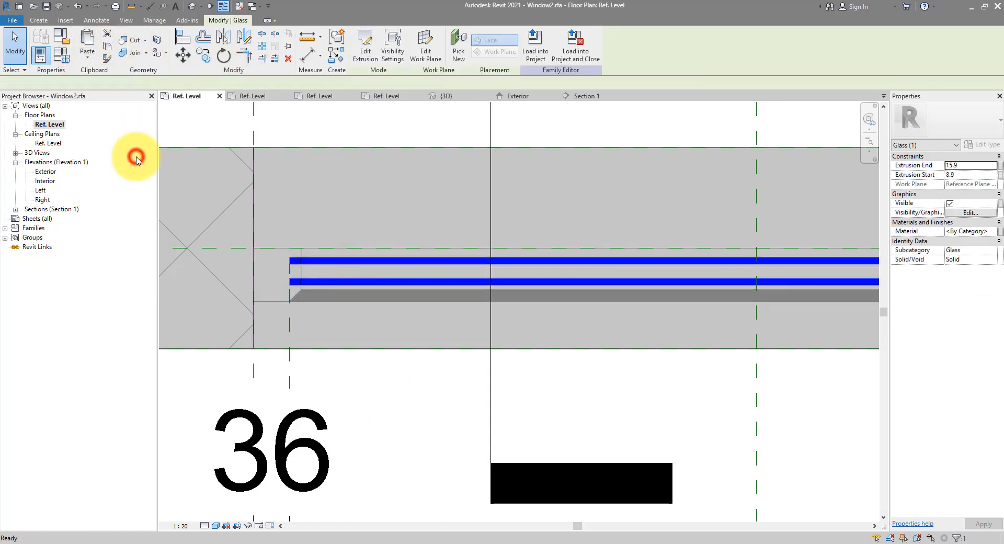
scroll(795, 289, up, 2)
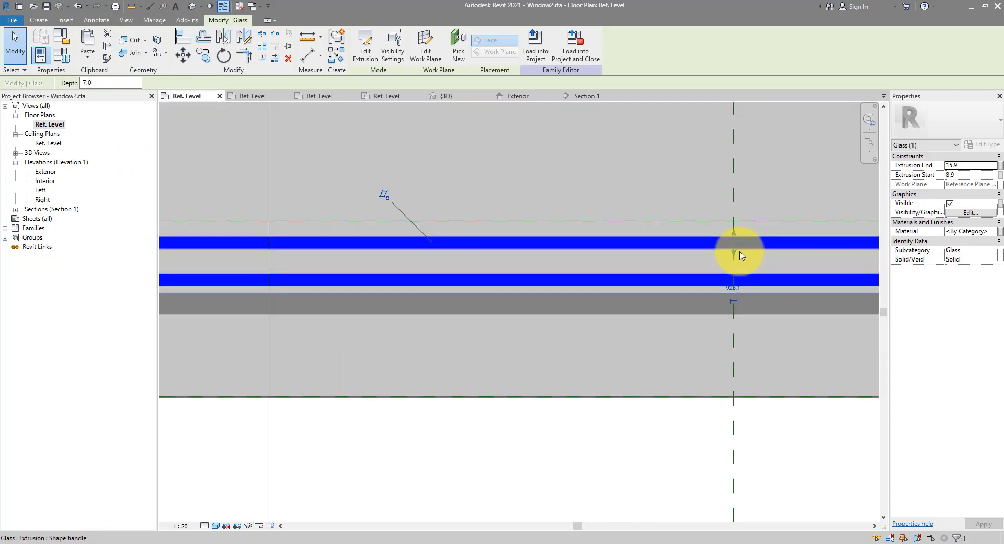
drag(735, 255, 734, 274)
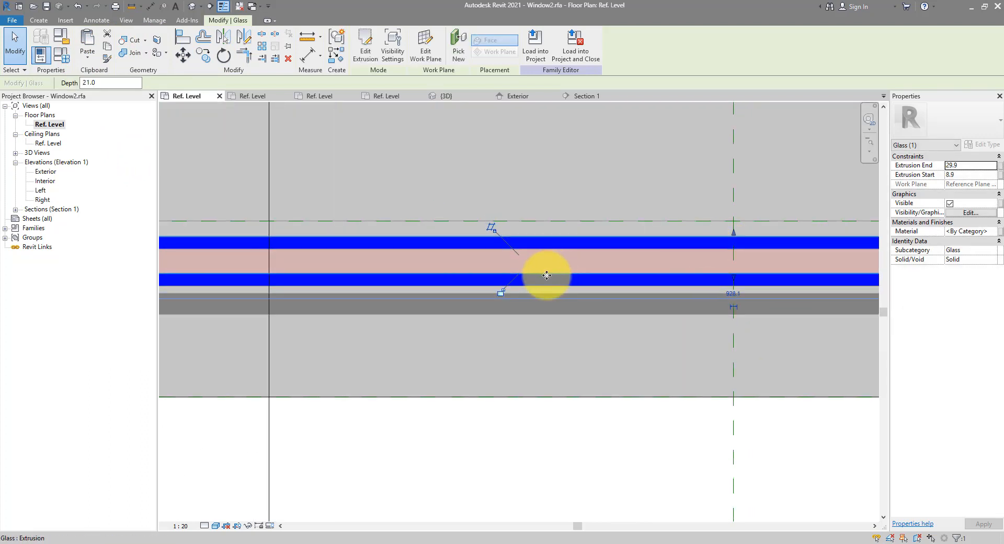
drag(733, 233, 736, 244)
scroll(622, 220, down, 3)
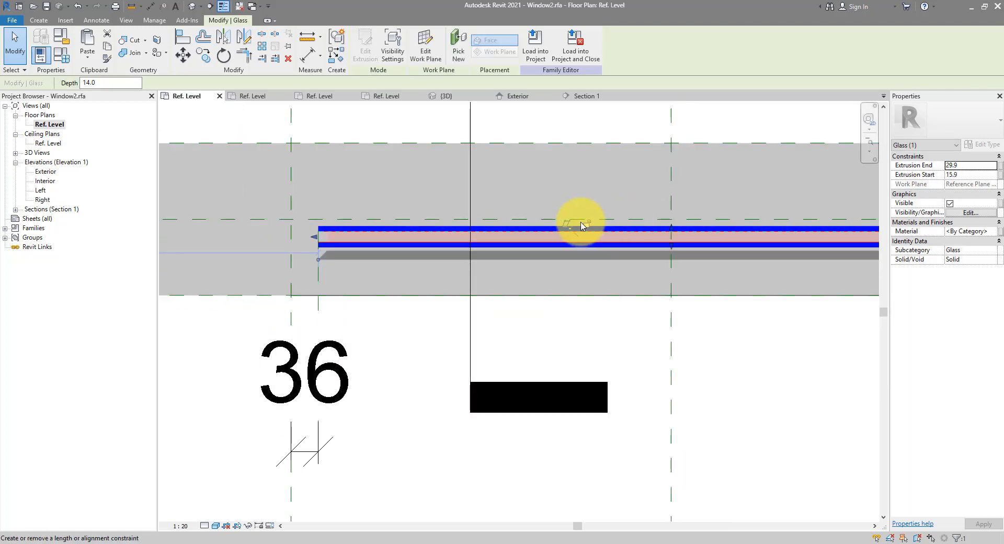
Make the middle glass pane visible at Coarse and Medium detail levels and hidden at Fine.
click(394, 54)
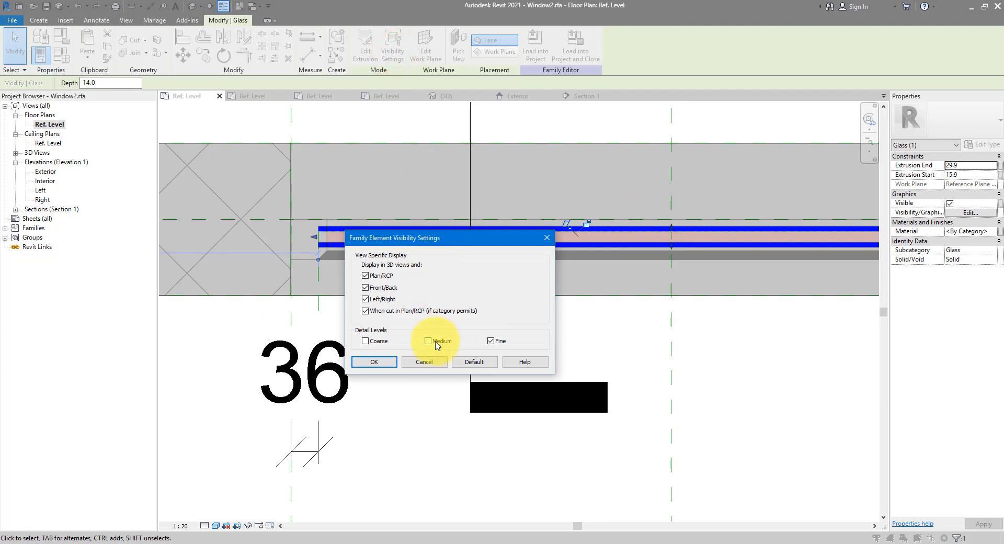
click(366, 362)
click(394, 339)
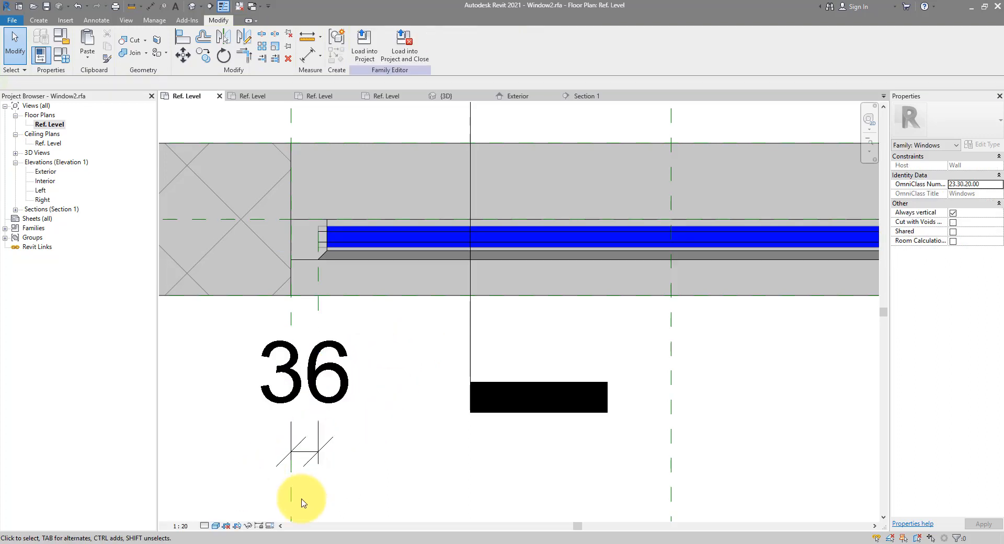
Turn on preview visibility in the plan and compare the window's display at Coarse and Fine detail levels.
click(270, 526)
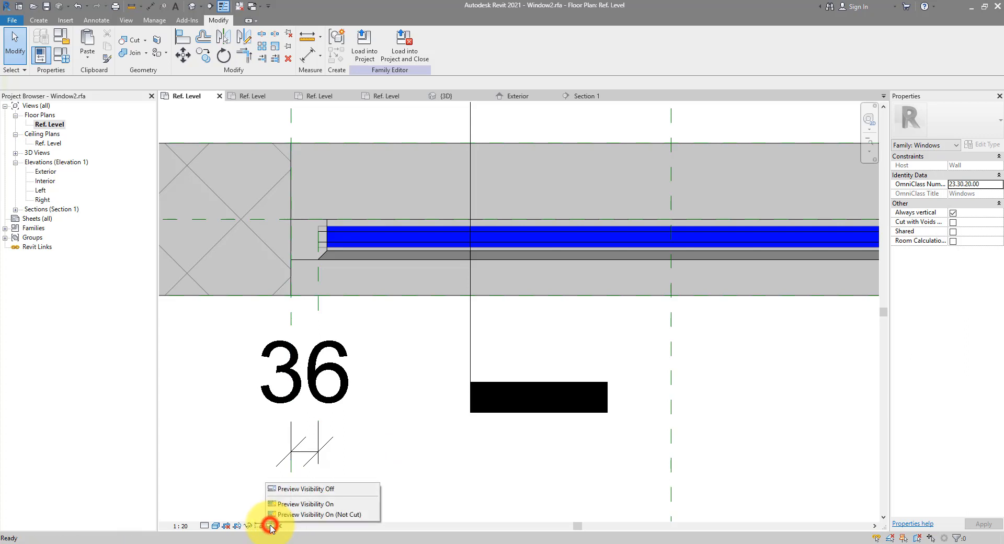
click(333, 505)
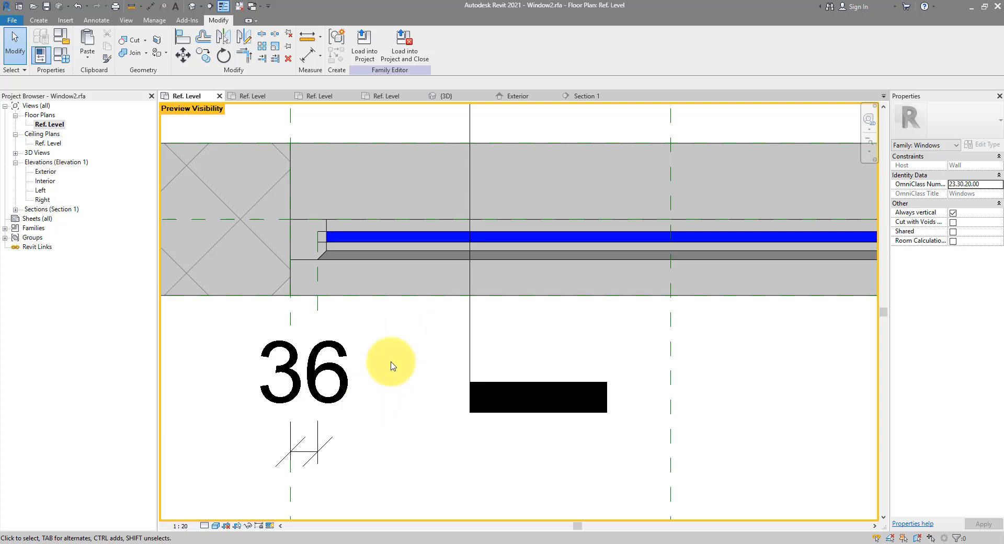
click(210, 526)
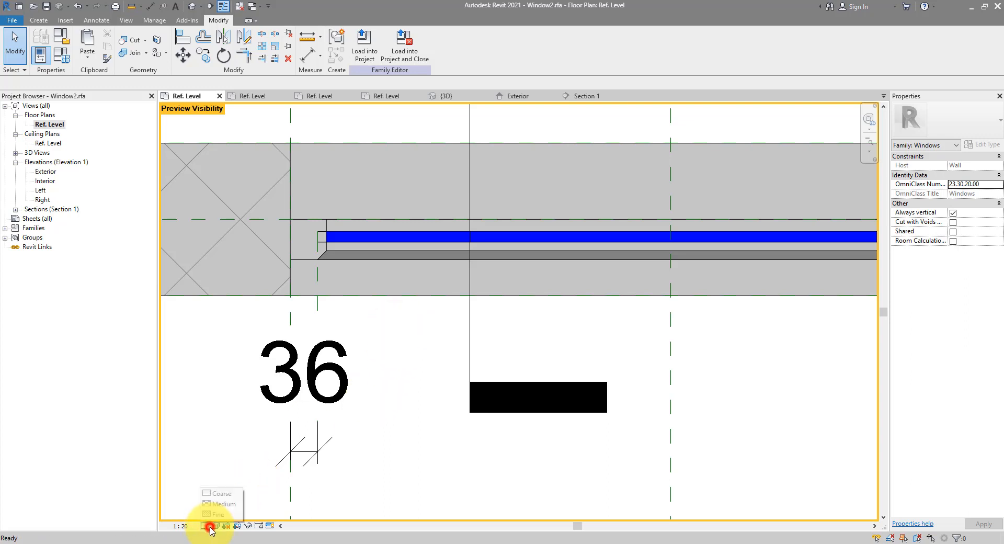
click(217, 515)
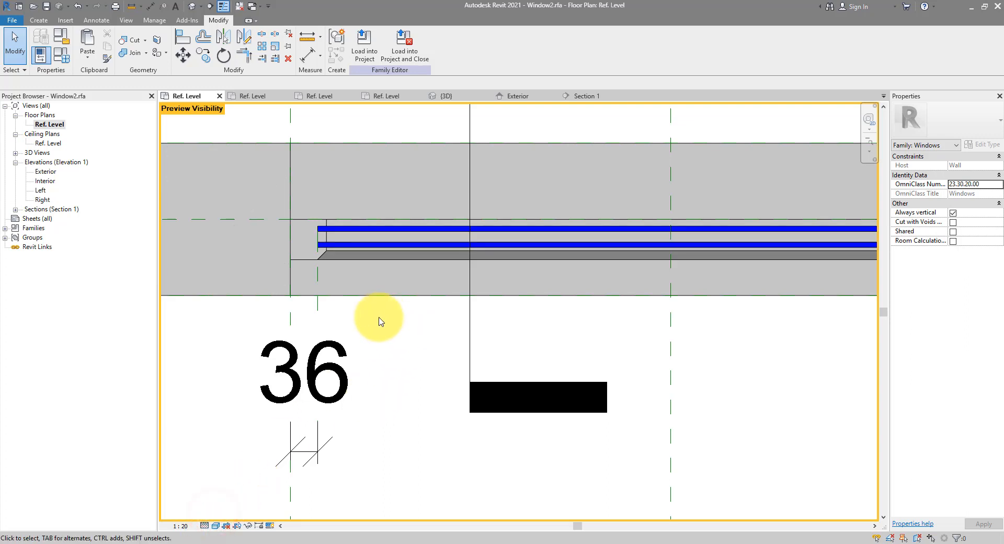
Set the plan to Coarse detail, then stretch the middle glass pane's left end to the frame's inner edge and lock it.
click(204, 525)
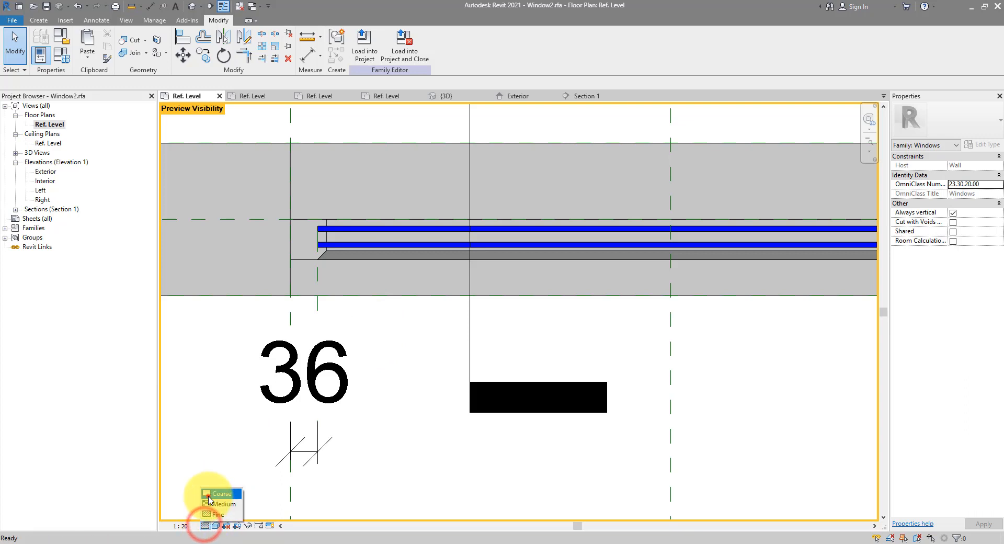
click(209, 494)
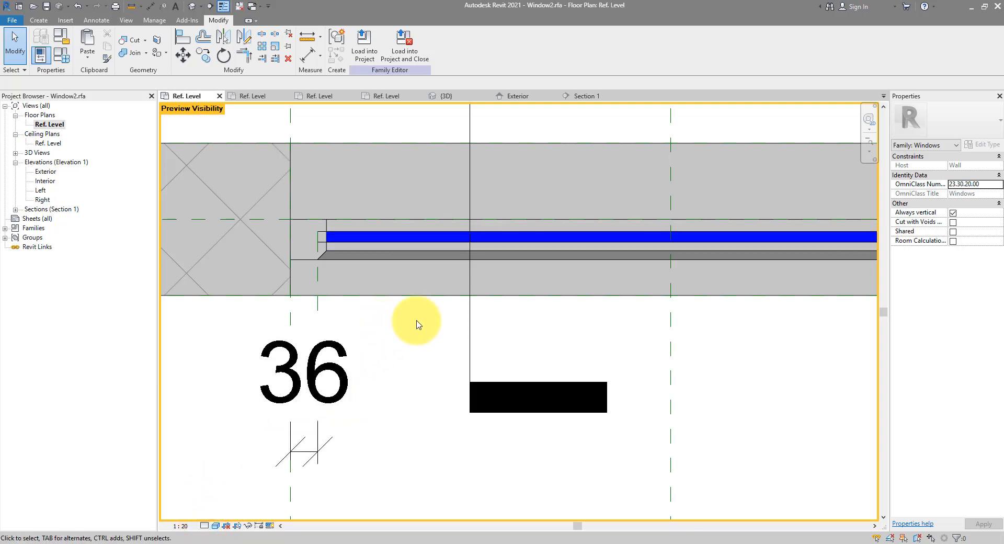
scroll(374, 385, up, 4)
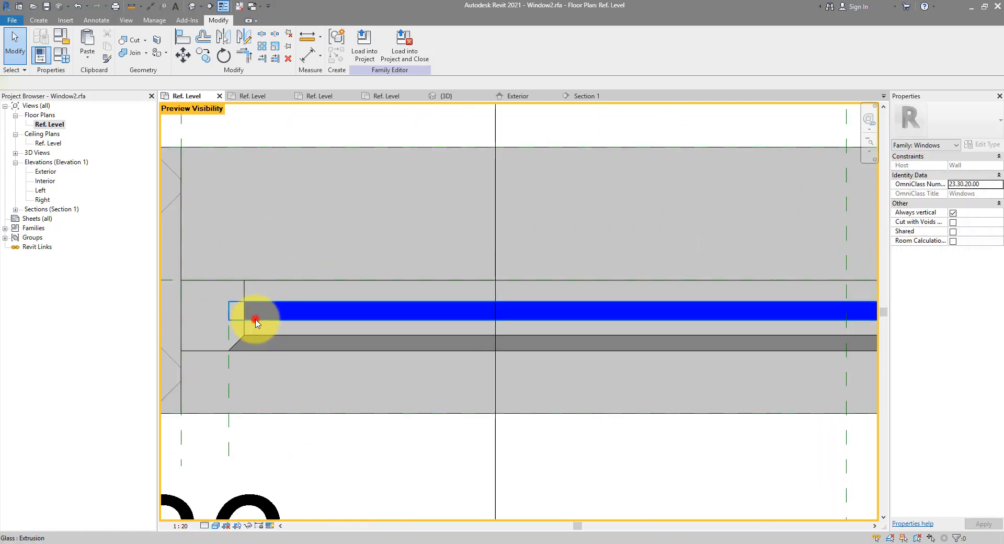
click(256, 320)
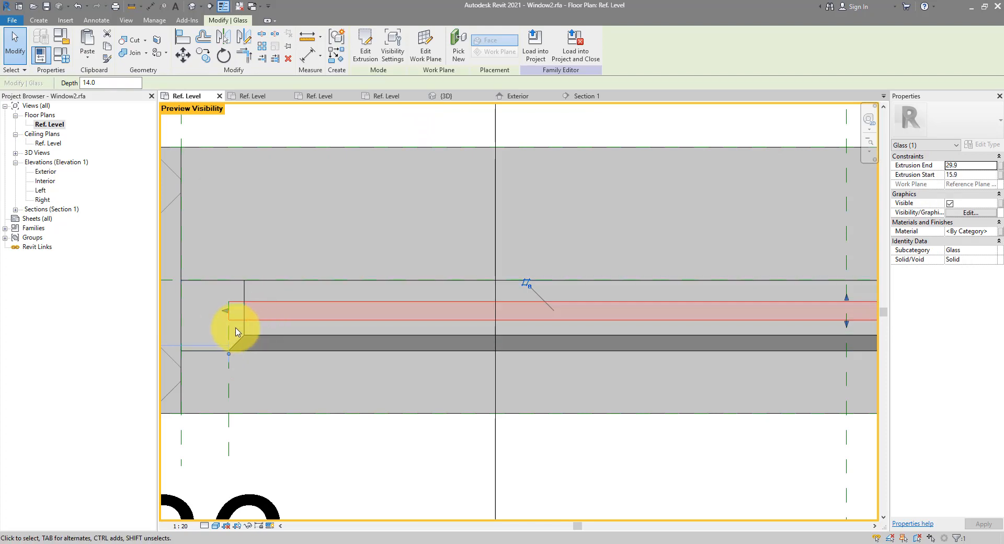
scroll(235, 328, down, 2)
scroll(233, 326, up, 2)
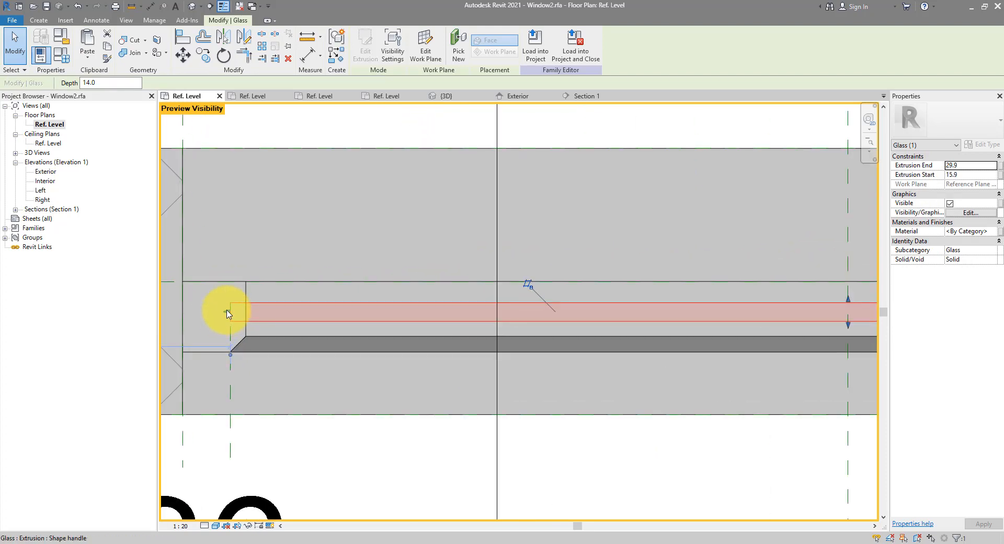
drag(229, 313, 244, 313)
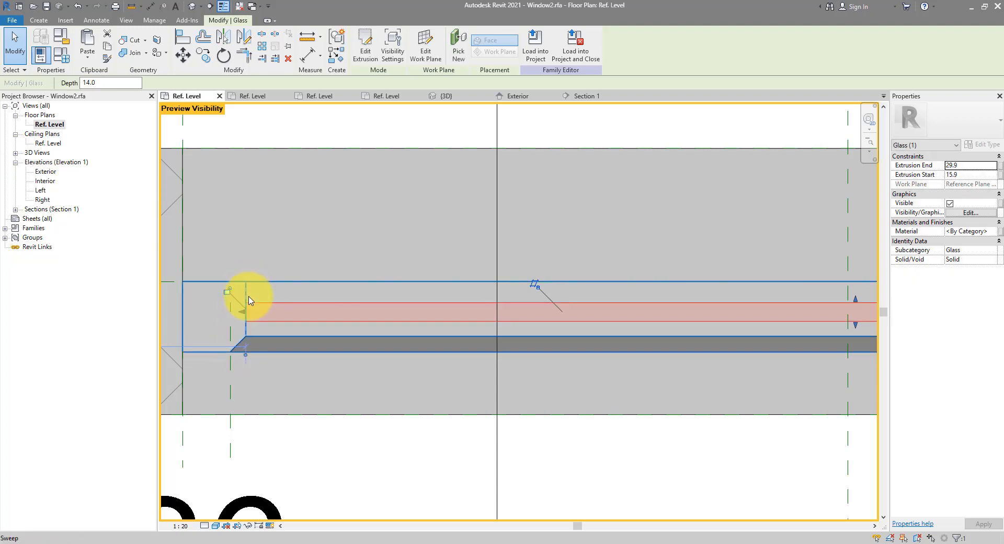
click(228, 292)
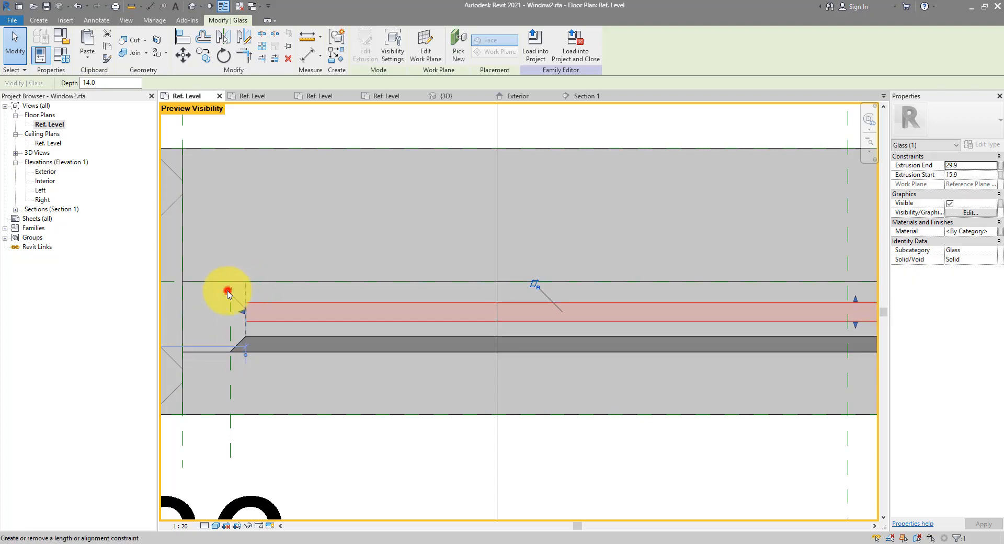
Pull the middle glass pane's right end back to the coarse frame's inner edge and lock it there.
middle_drag(866, 333, 399, 327)
scroll(624, 318, down, 2)
middle_drag(624, 318, 303, 318)
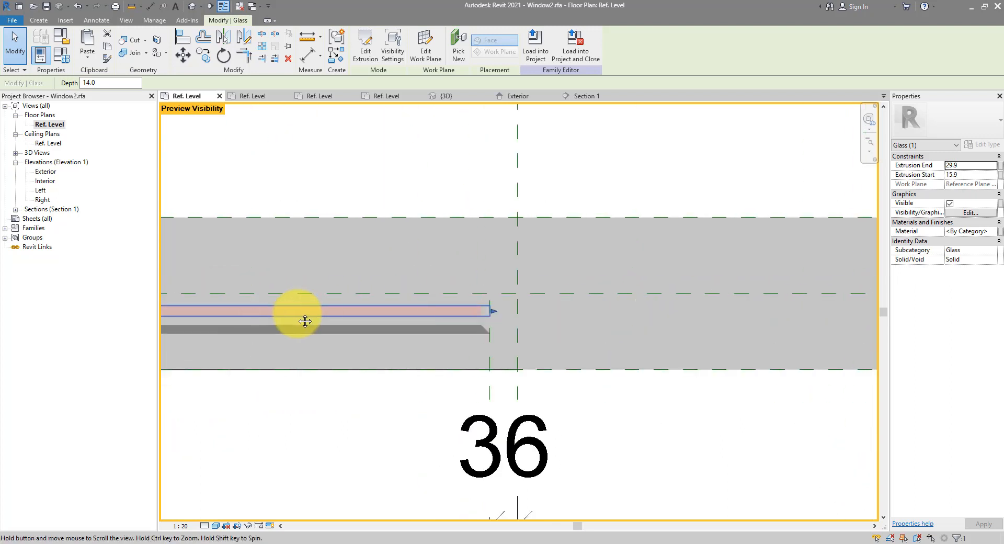
scroll(460, 314, up, 3)
drag(524, 310, 501, 310)
click(517, 326)
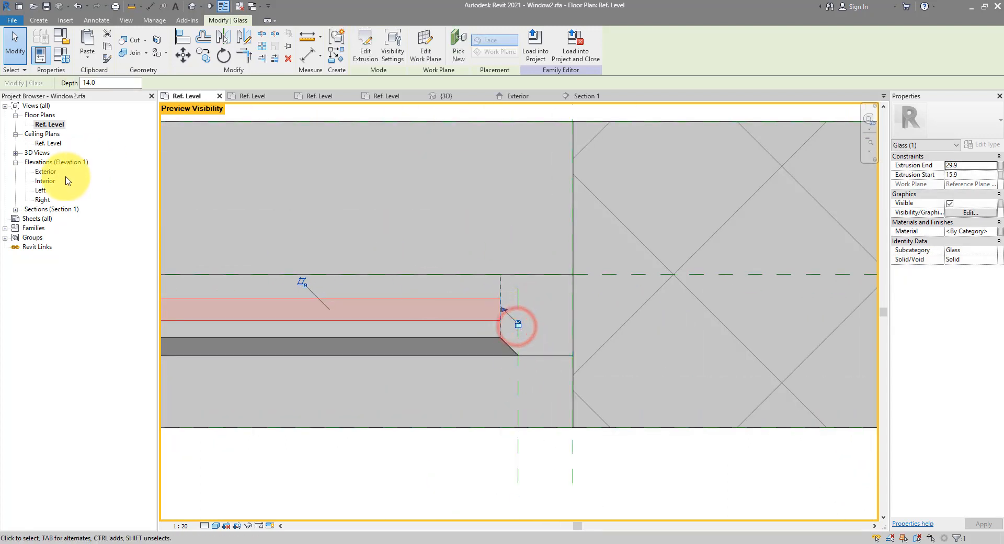
In the Exterior elevation, fit the middle glass pane's top and bottom edges to the frame's inner edges and lock both.
double_click(47, 171)
scroll(345, 180, up, 4)
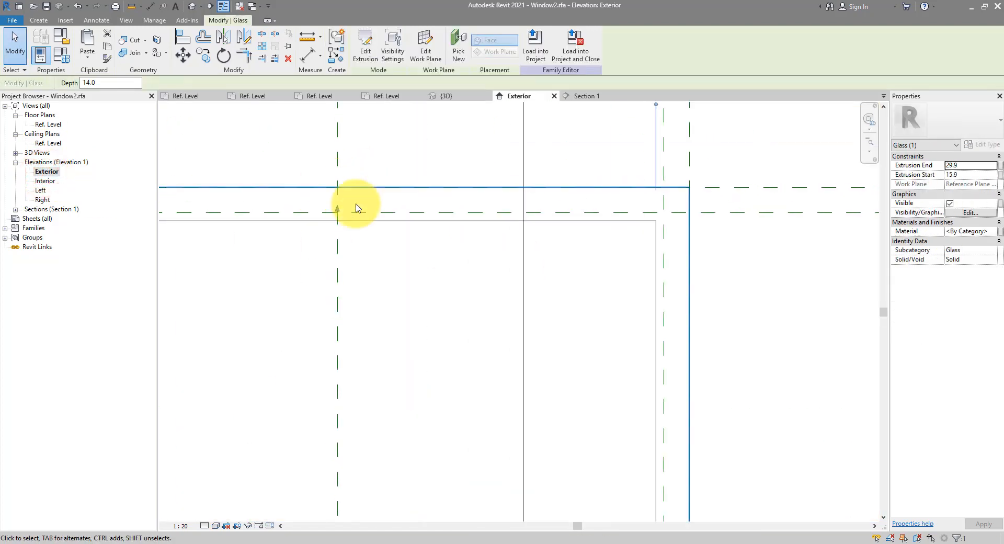
drag(343, 210, 338, 213)
click(425, 206)
scroll(440, 160, down, 4)
scroll(388, 314, up, 6)
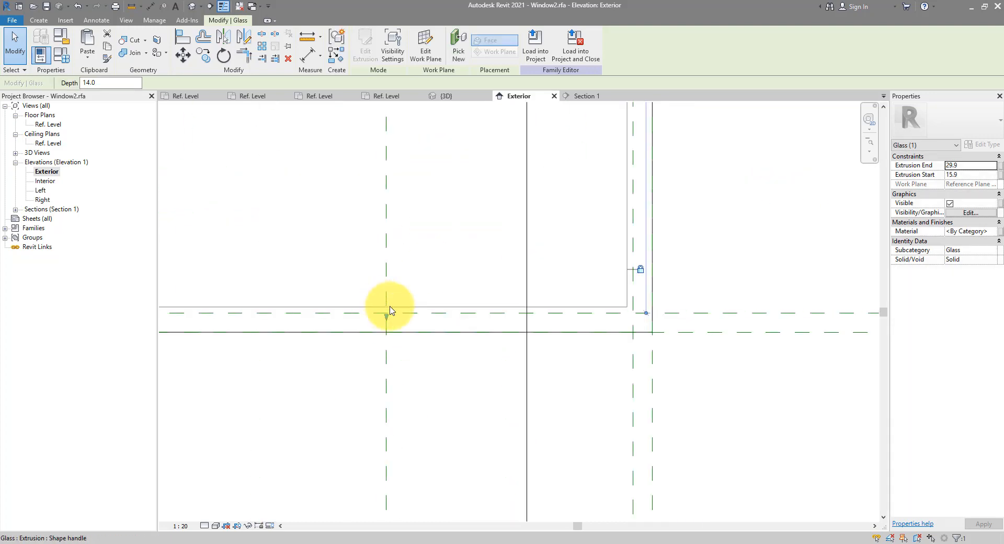
drag(384, 320, 382, 310)
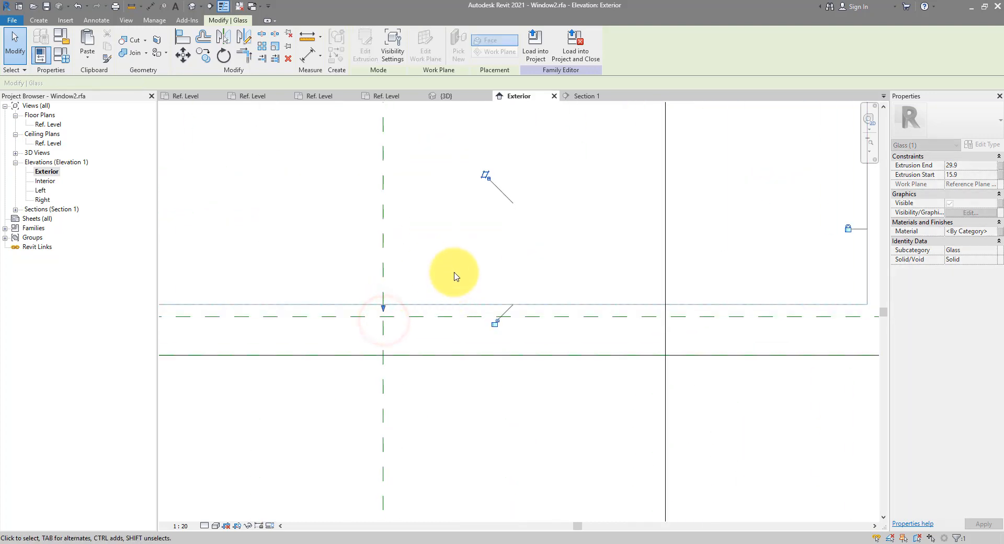
click(495, 324)
scroll(392, 410, down, 4)
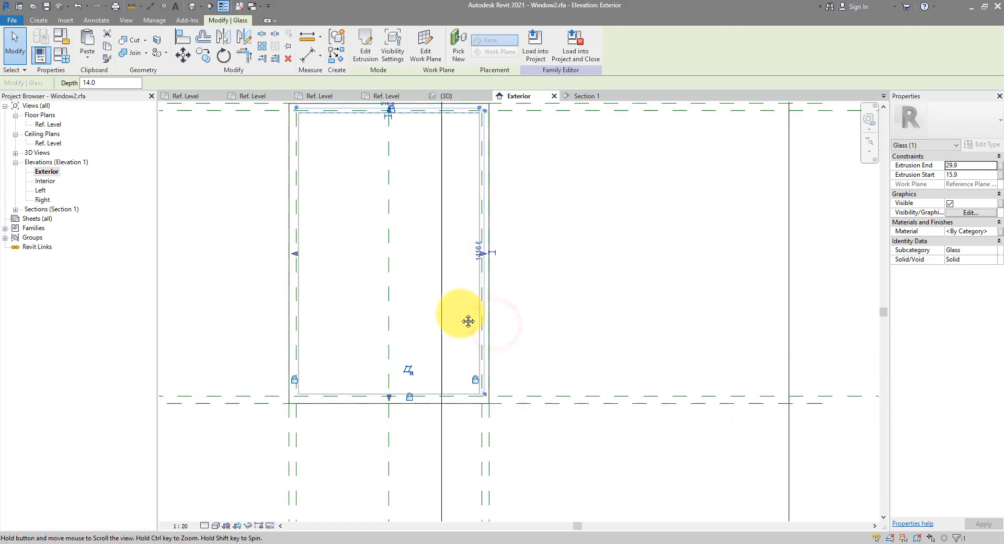
Return to the Ref. Level floor plan and examine the adjusted pane across the full window width.
double_click(49, 126)
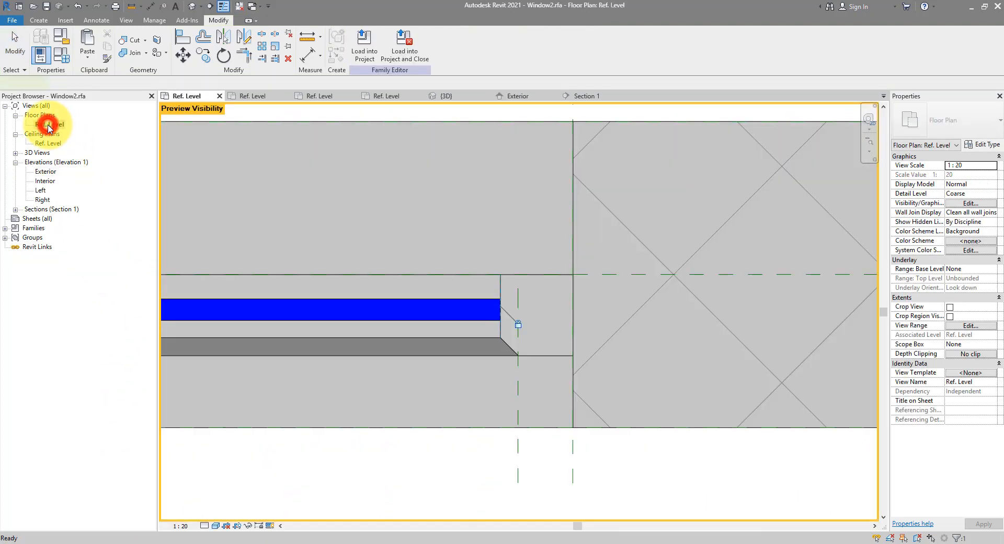
click(516, 475)
scroll(451, 438, up, 2)
click(422, 464)
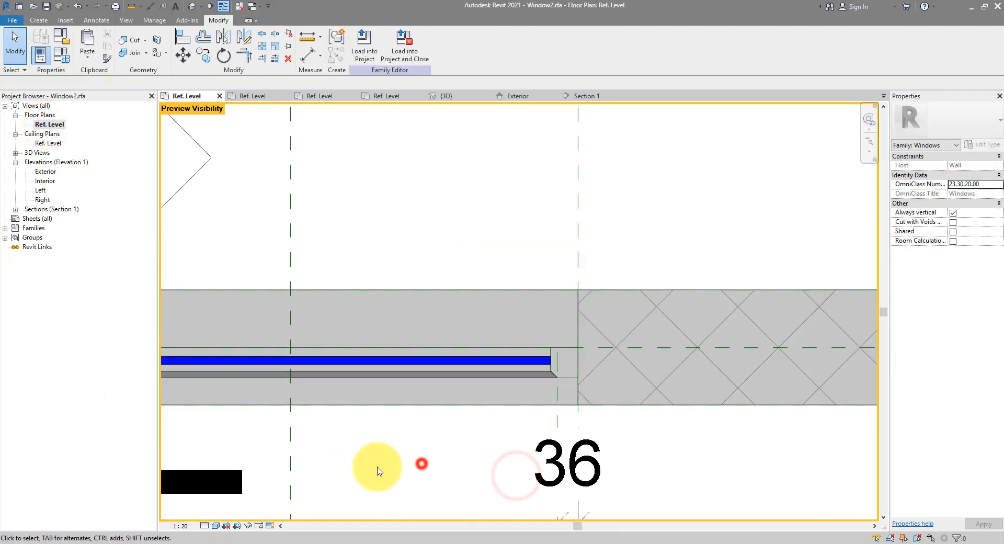
middle_drag(381, 470, 586, 396)
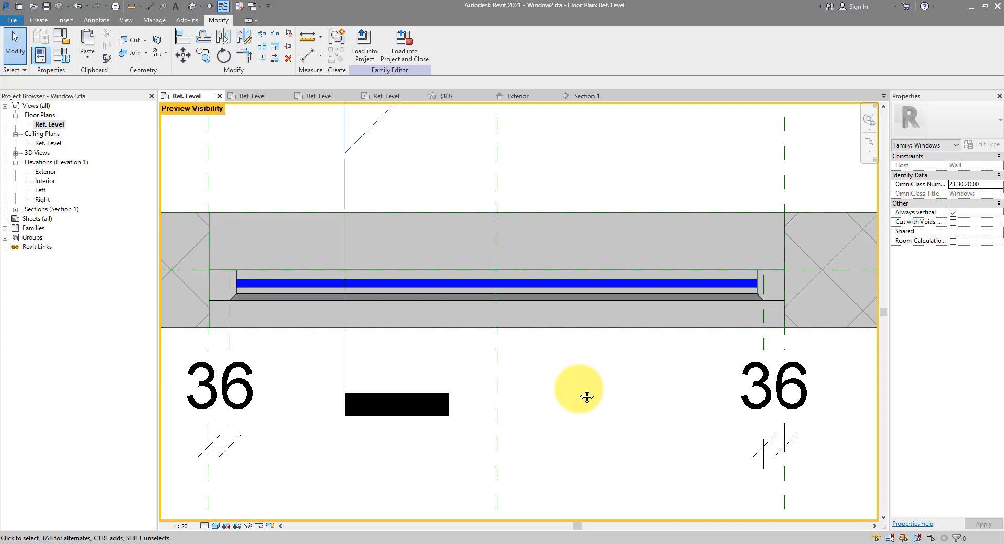
Switch to the Detail1 family and load it into Window2.rfa.
click(249, 8)
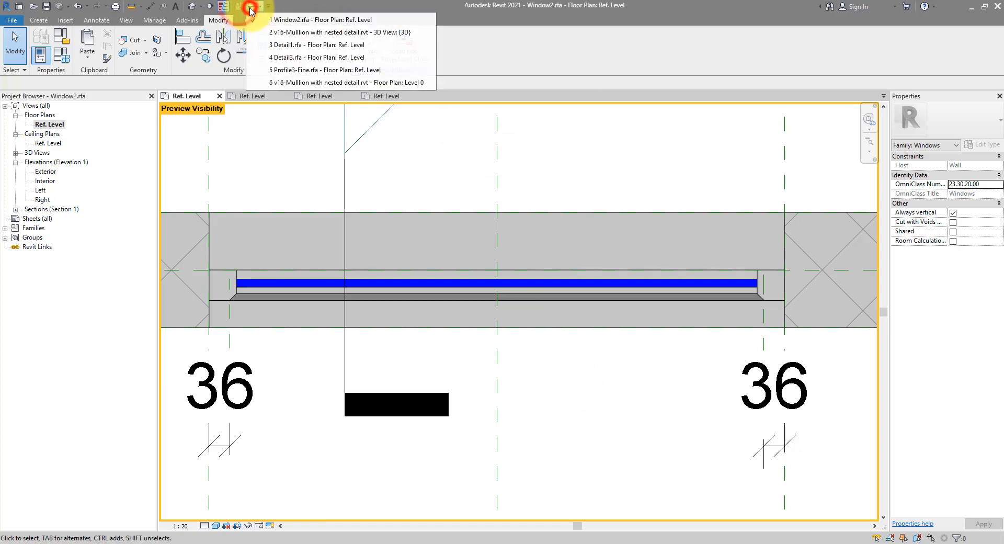
click(303, 46)
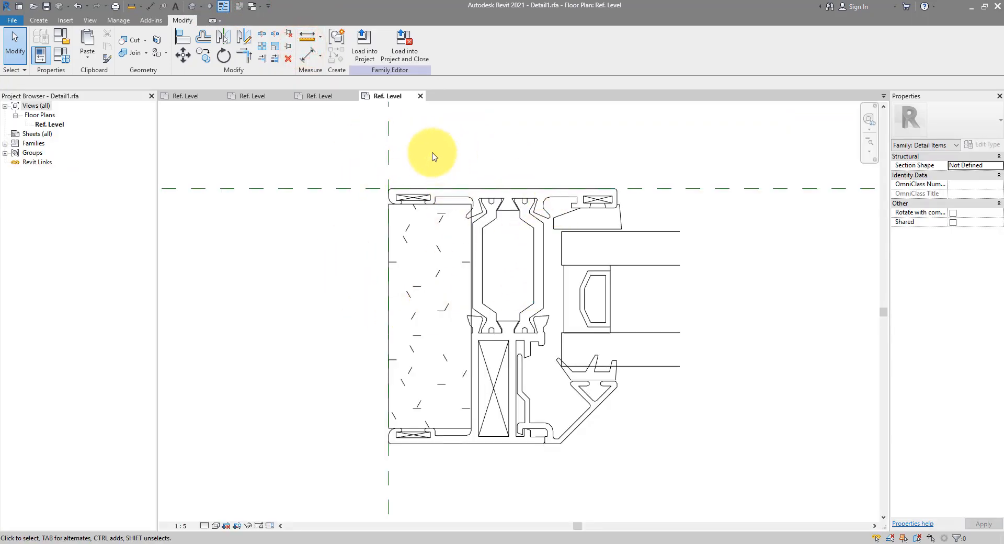
click(364, 53)
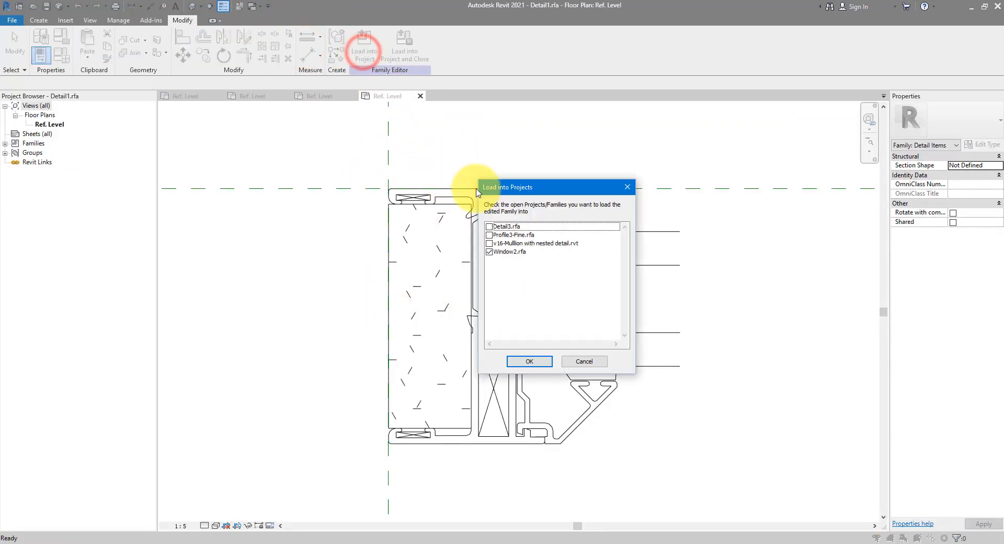
click(517, 253)
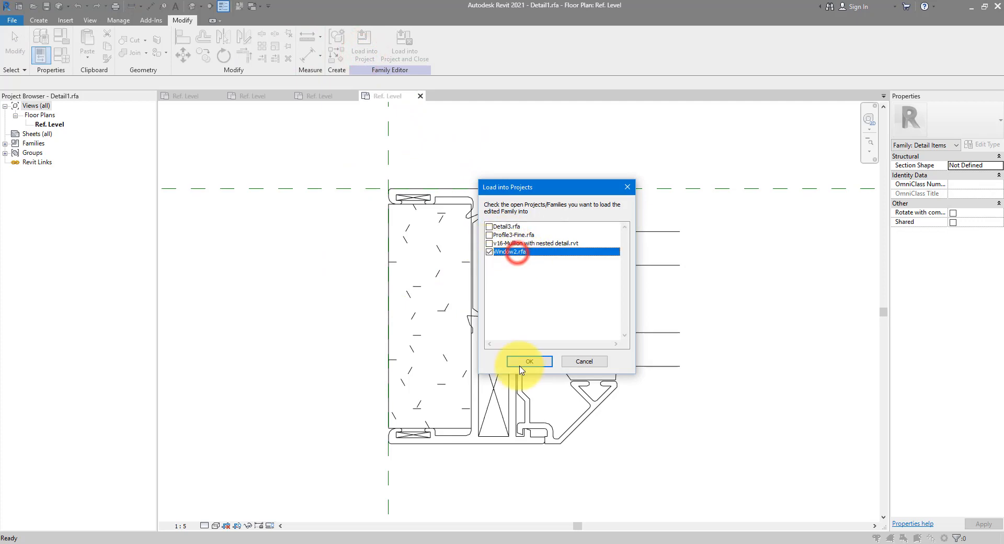
click(528, 361)
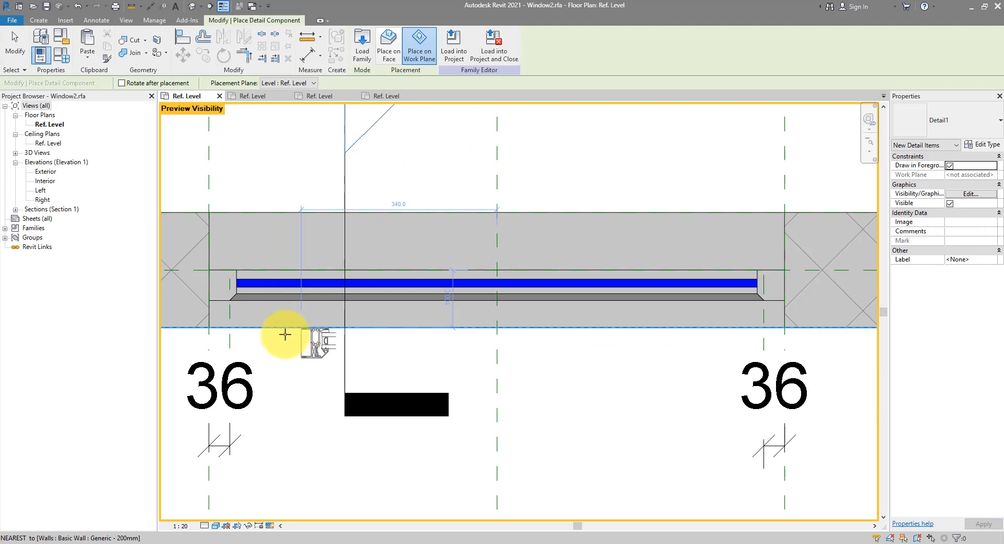
Place one Detail1 component freely in the plan, just below the left frame jamb.
scroll(204, 289, up, 3)
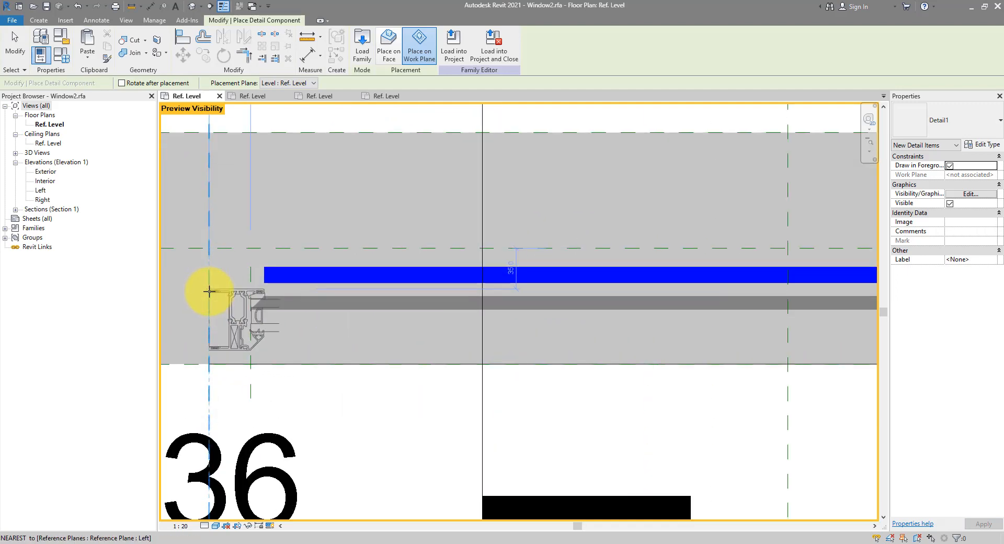
middle_drag(208, 292, 342, 347)
scroll(341, 313, up, 2)
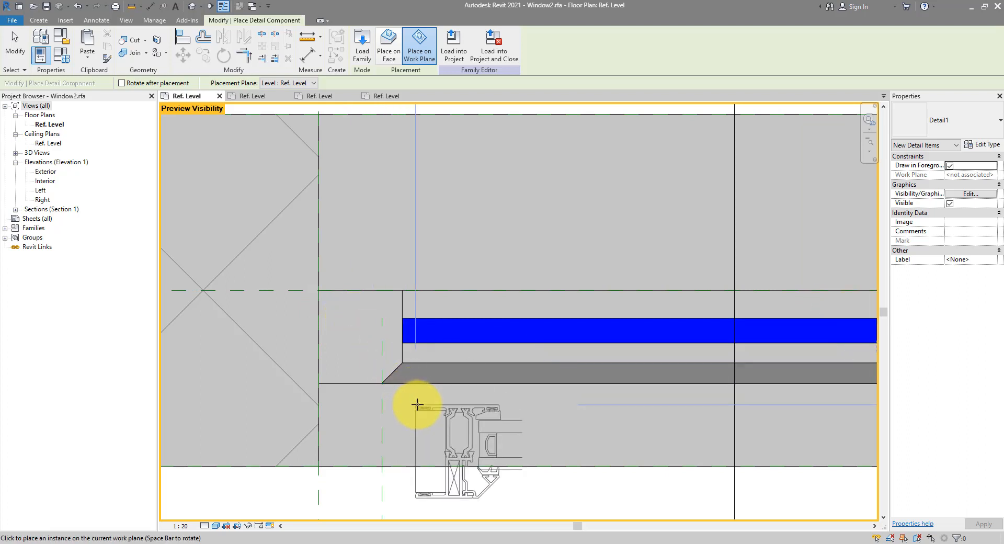
click(416, 405)
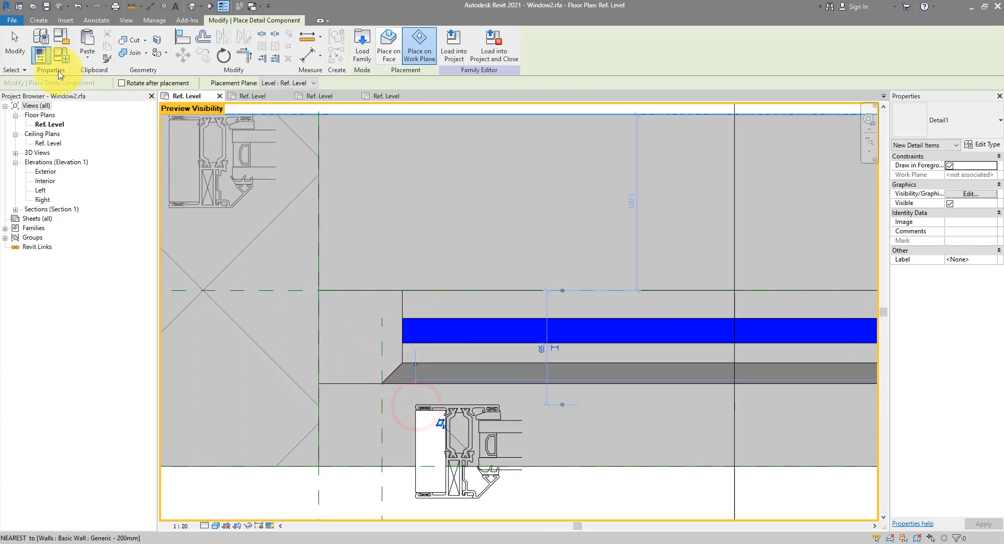
Align and lock the Detail1 component to the Center (Front/Back) and Left reference planes so it overlays the left jamb.
click(182, 41)
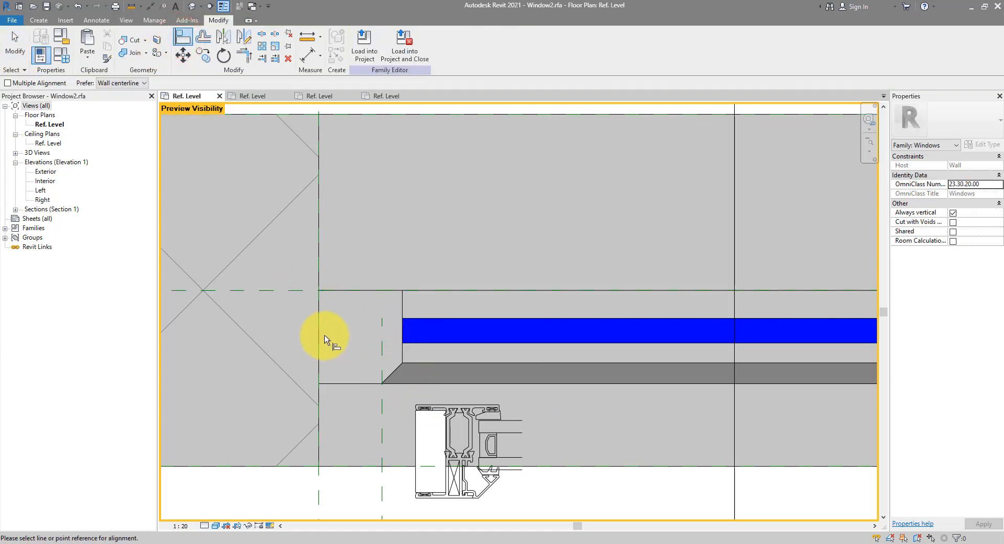
middle_drag(298, 306, 371, 295)
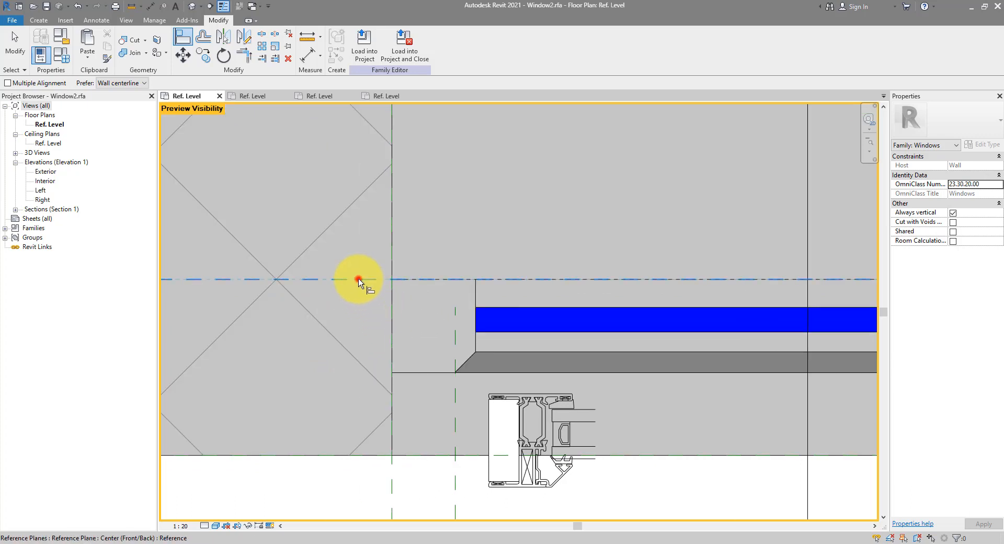
click(358, 280)
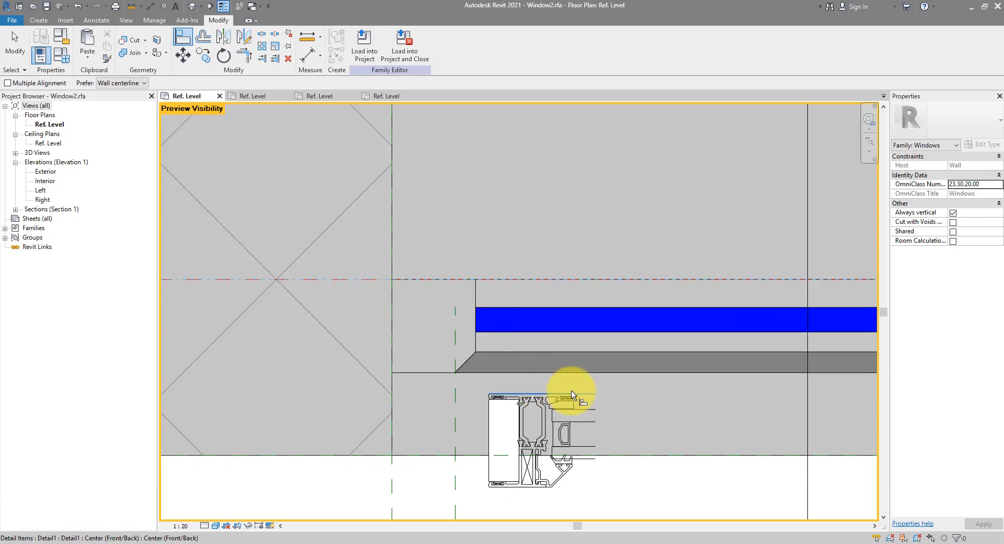
click(538, 396)
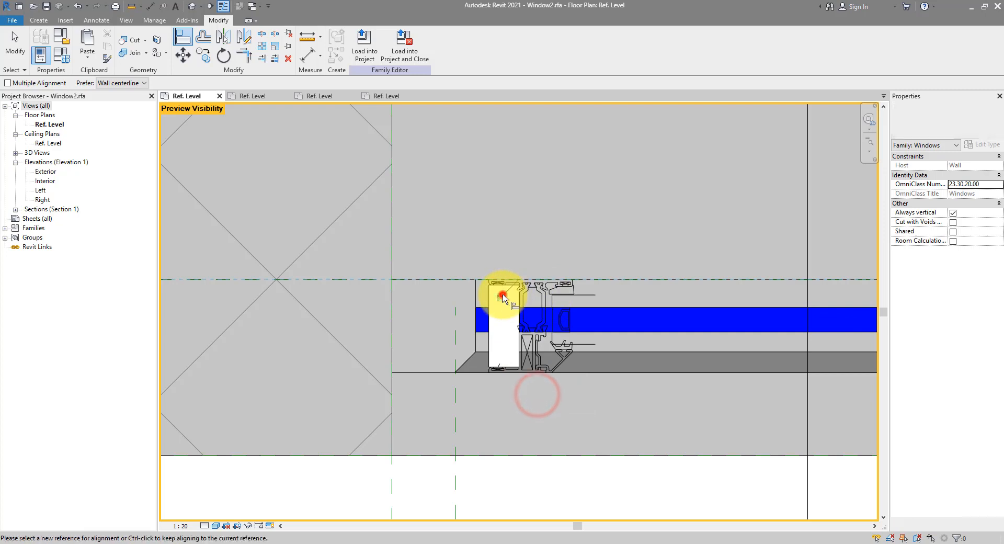
click(394, 474)
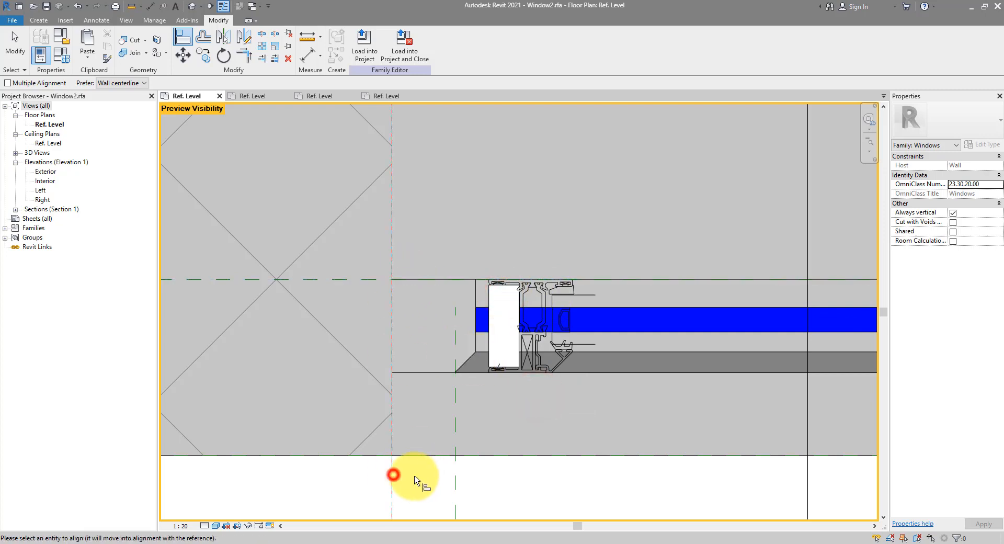
click(489, 374)
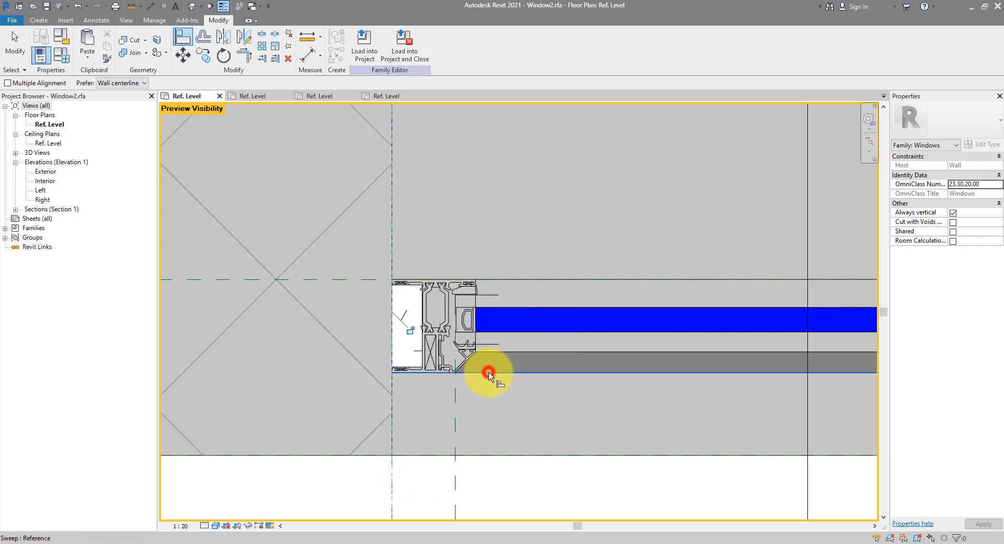
key(Escape)
key(Escape)
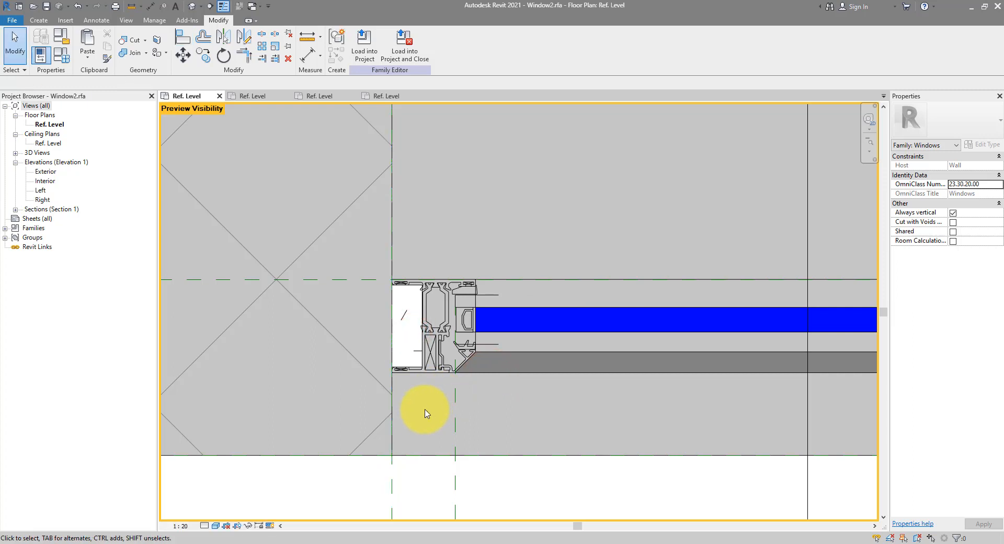
Mirror the left jamb's Detail1 component about the vertical center reference plane to create a copy at the right jamb.
middle_drag(621, 406, 320, 430)
scroll(290, 445, down, 2)
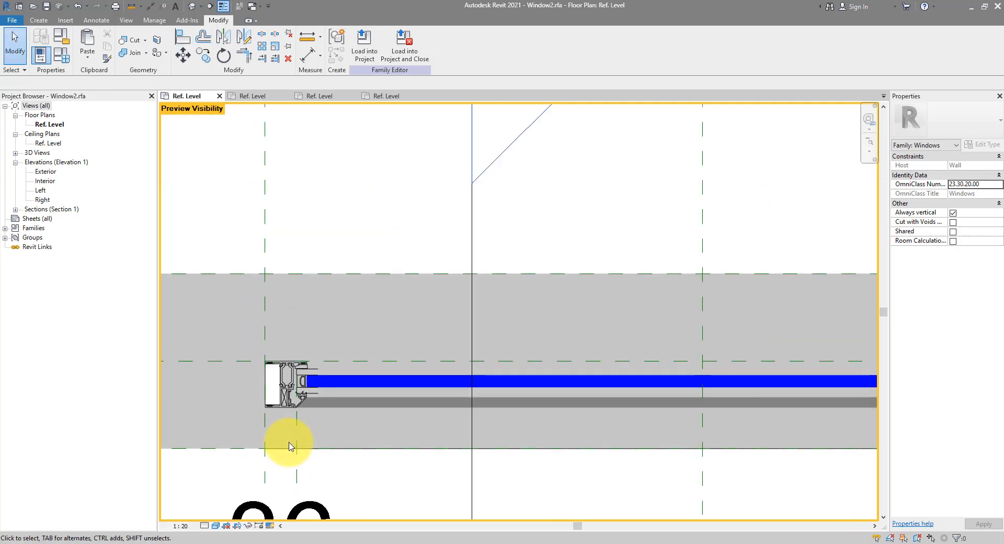
click(291, 396)
scroll(285, 385, up, 3)
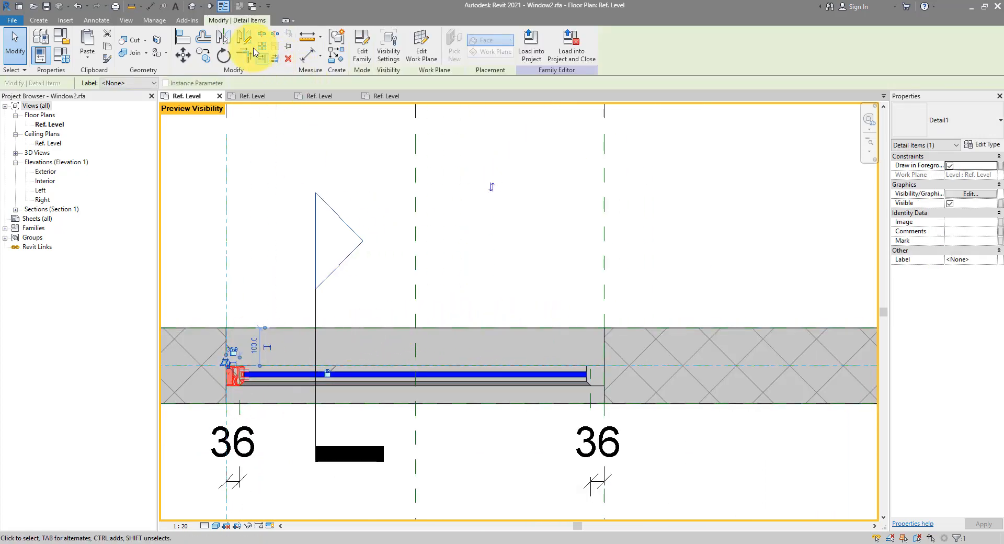
click(224, 37)
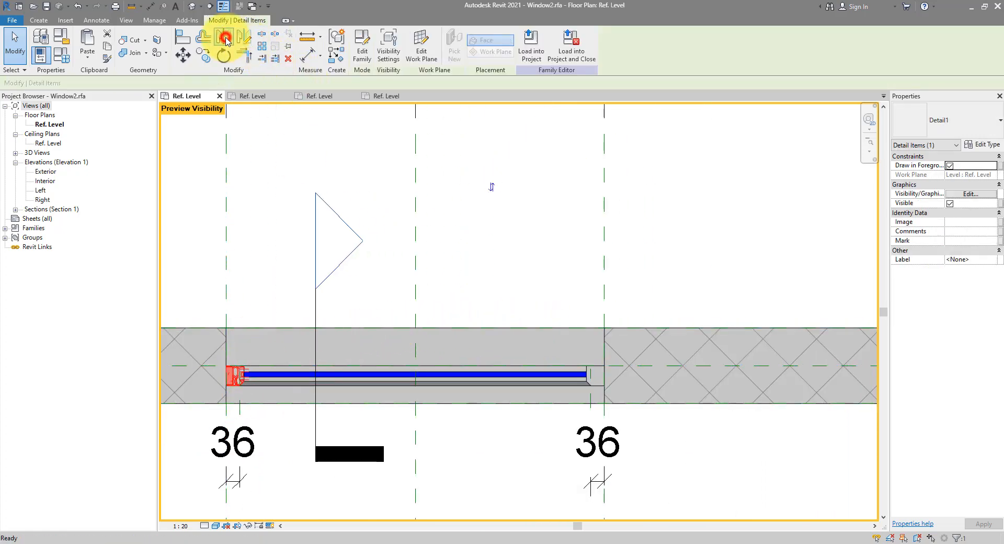
click(415, 223)
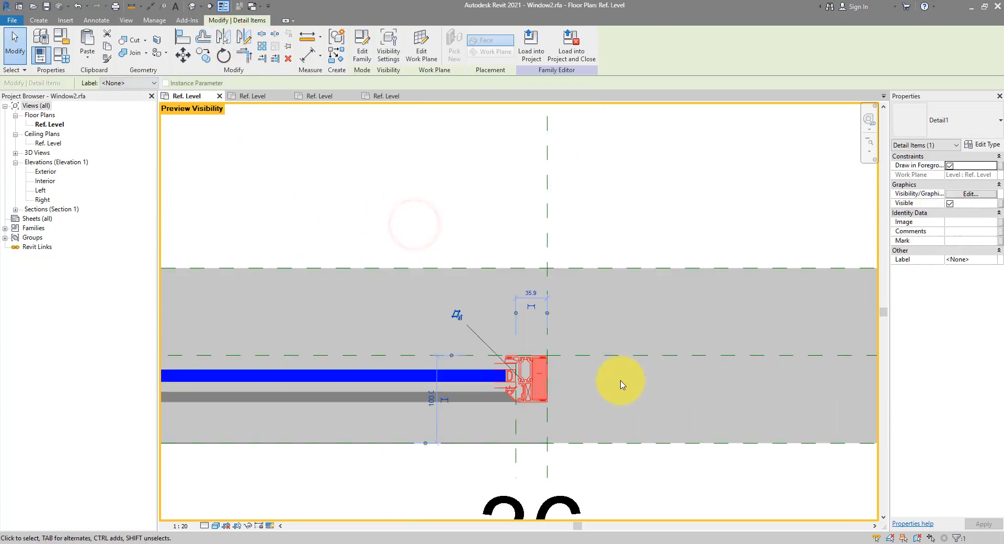
Move the mirrored Detail1 component clear of the right jamb, and align and lock it to the jamb's vertical reference plane.
scroll(621, 386, up, 5)
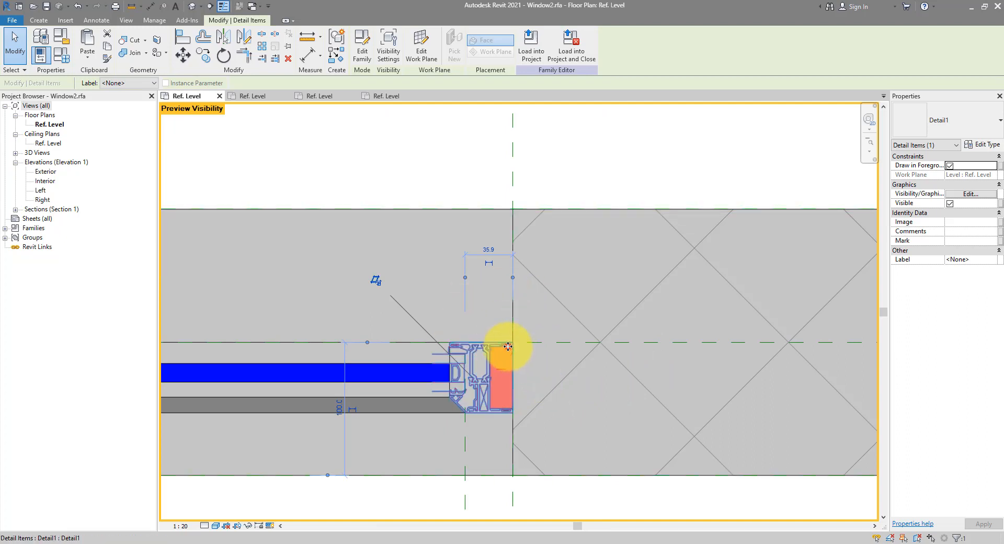
drag(508, 346, 448, 434)
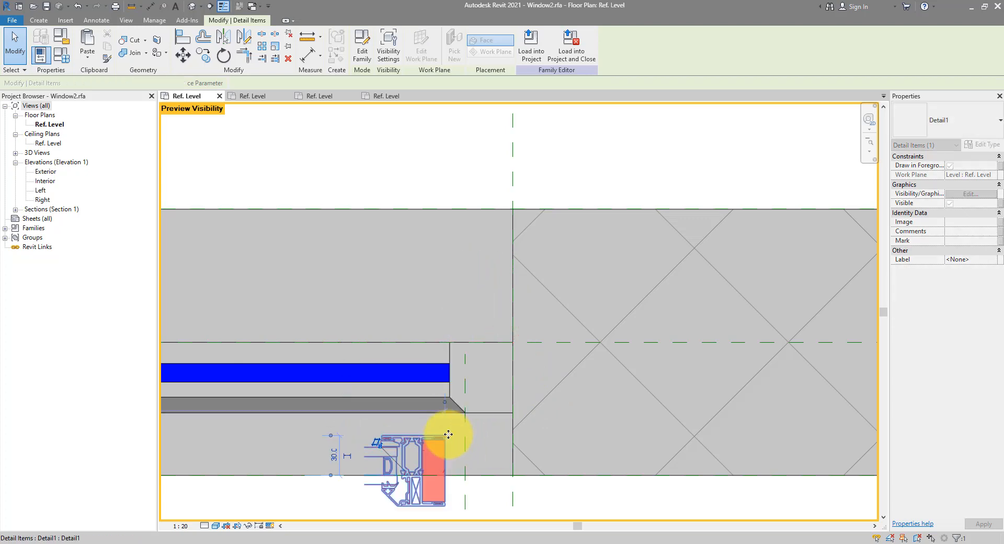
click(180, 38)
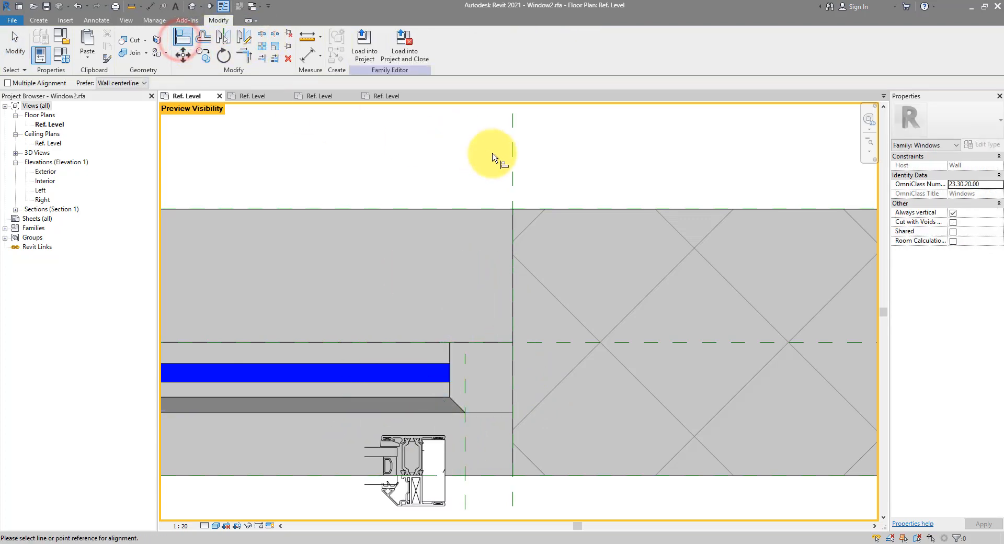
click(510, 159)
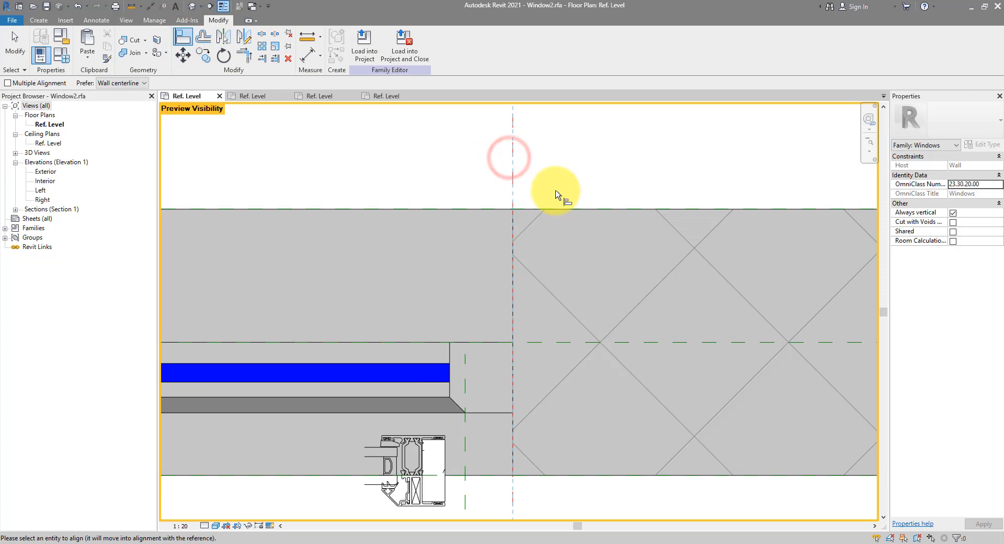
middle_drag(549, 251, 523, 207)
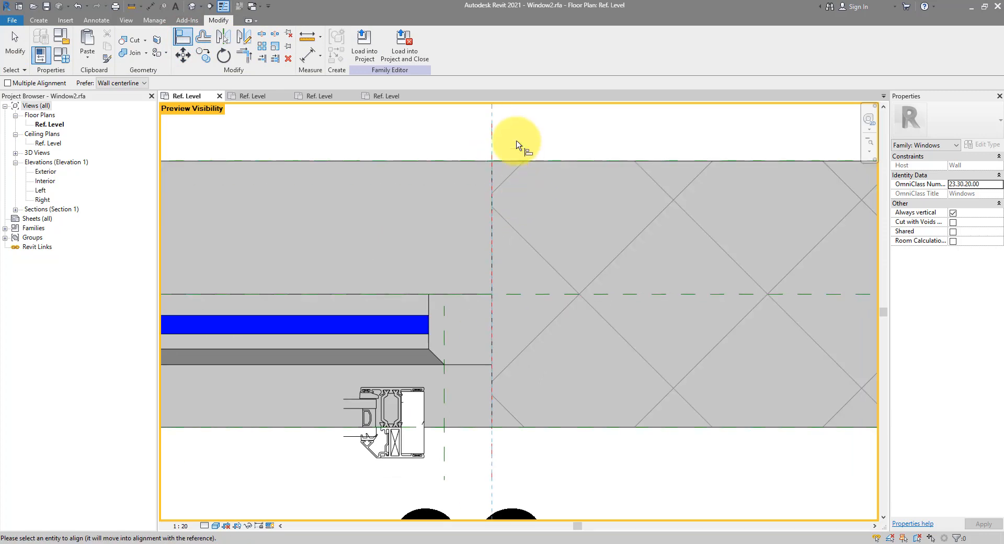
click(514, 138)
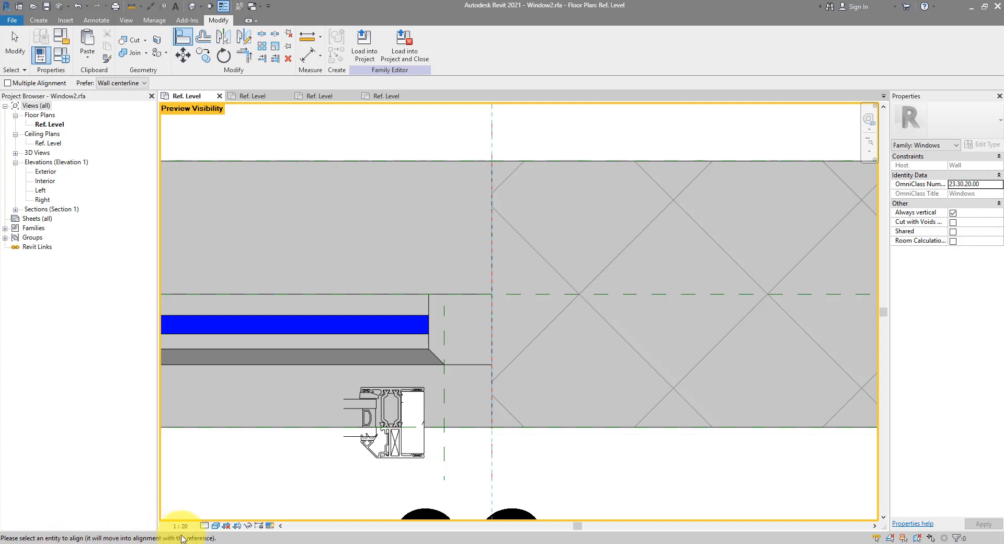
click(426, 442)
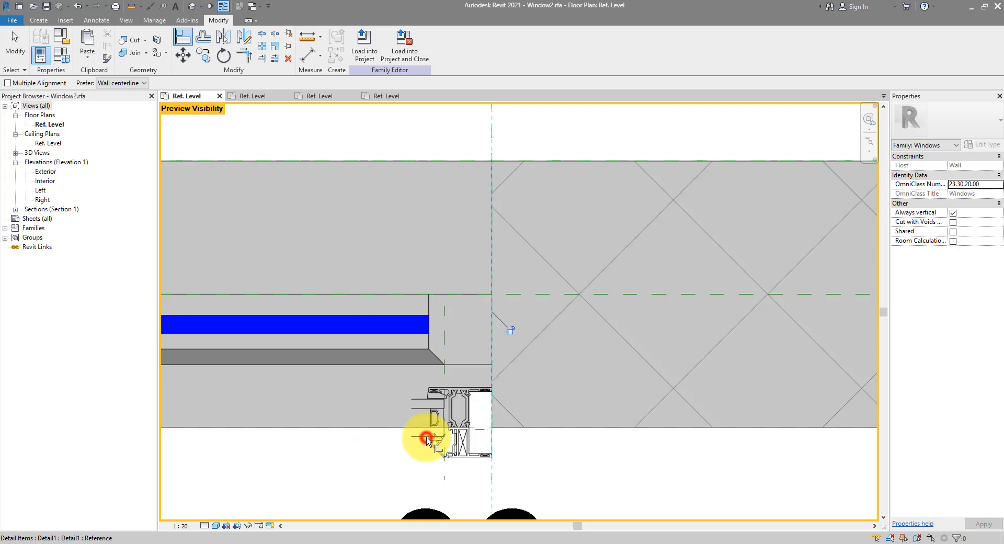
click(510, 329)
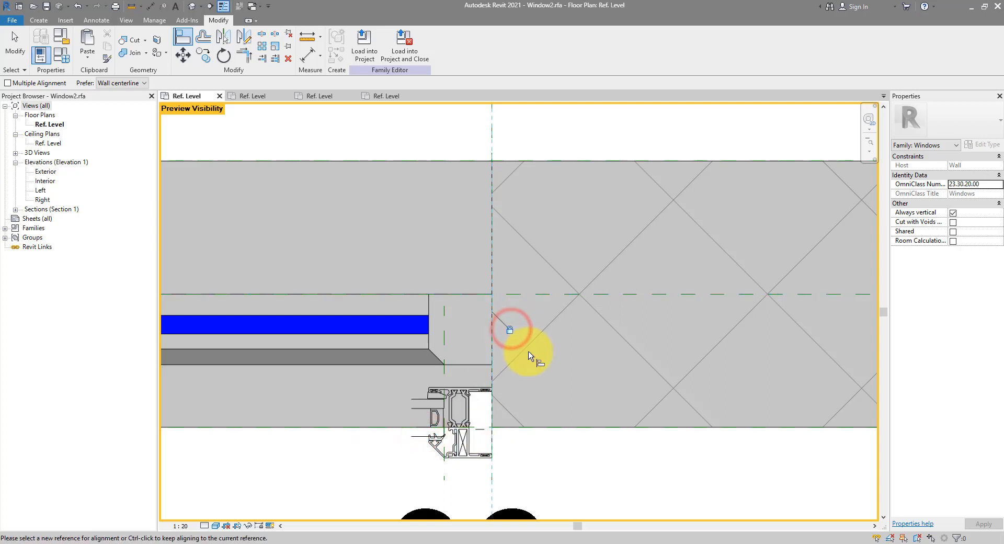
Align and lock the right jamb's Detail1 component to the Center (Front/Back) reference plane so it overlays the frame.
click(525, 296)
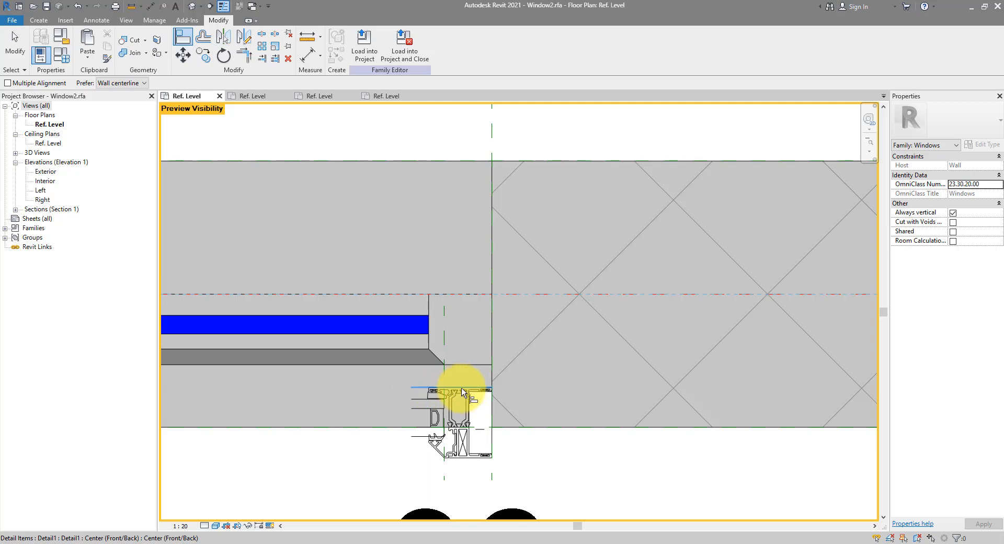
click(421, 390)
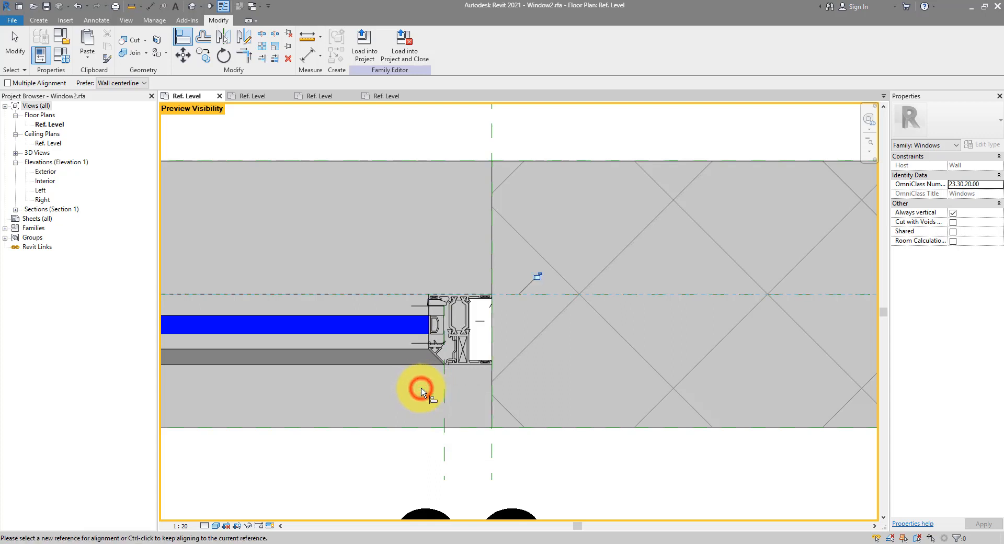
click(537, 277)
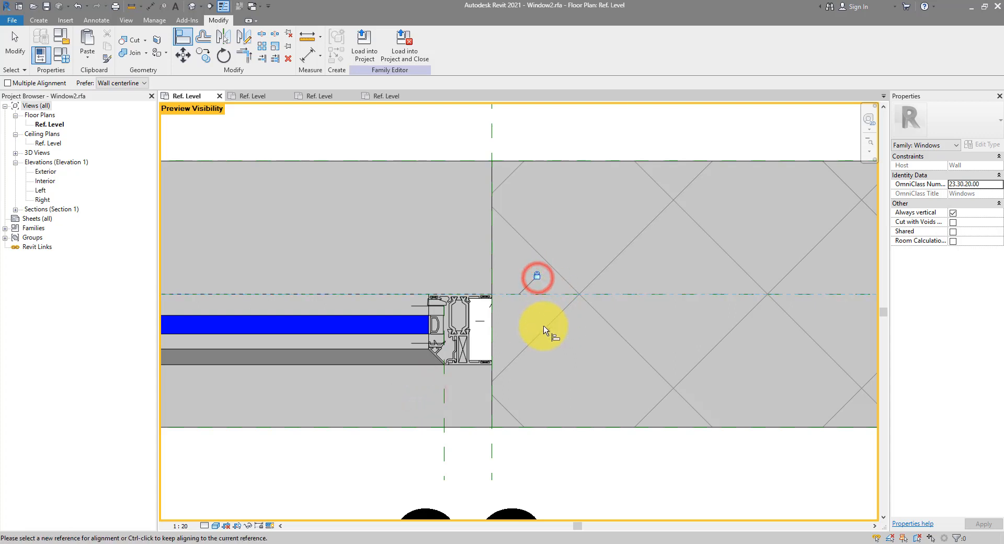
key(Escape)
key(Escape)
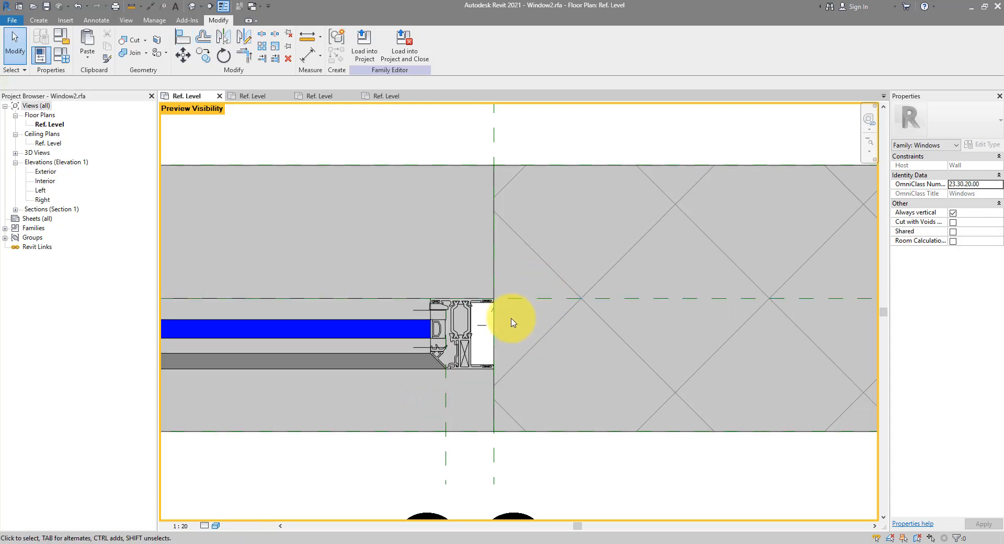
Make the Detail1 components at both jambs visible only at the Fine detail level.
click(469, 323)
middle_drag(464, 318, 672, 336)
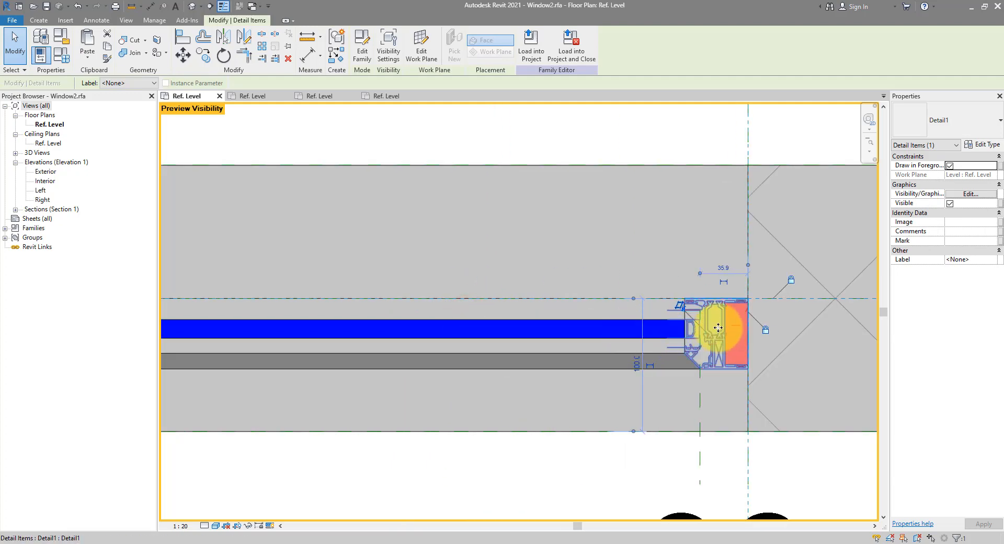
scroll(714, 327, up, 3)
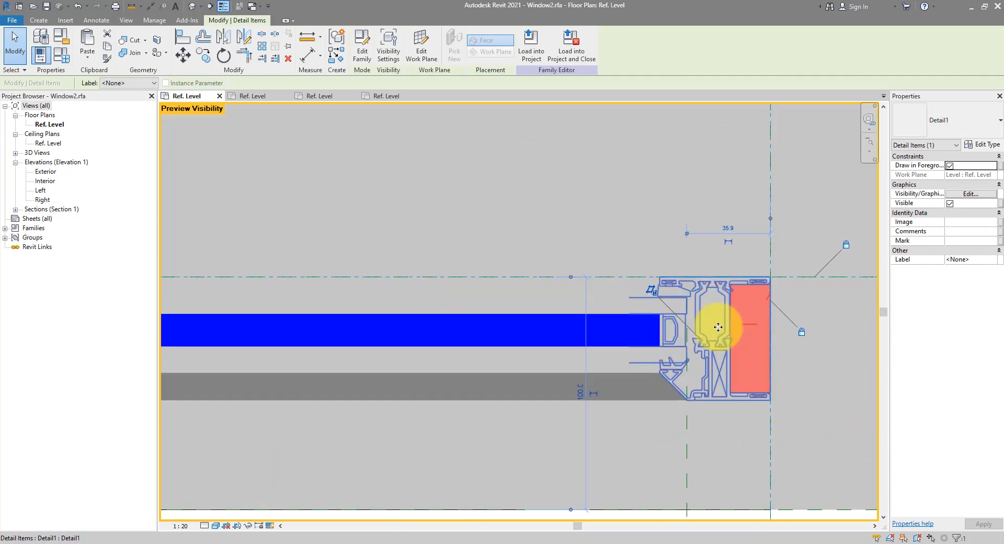
click(513, 316)
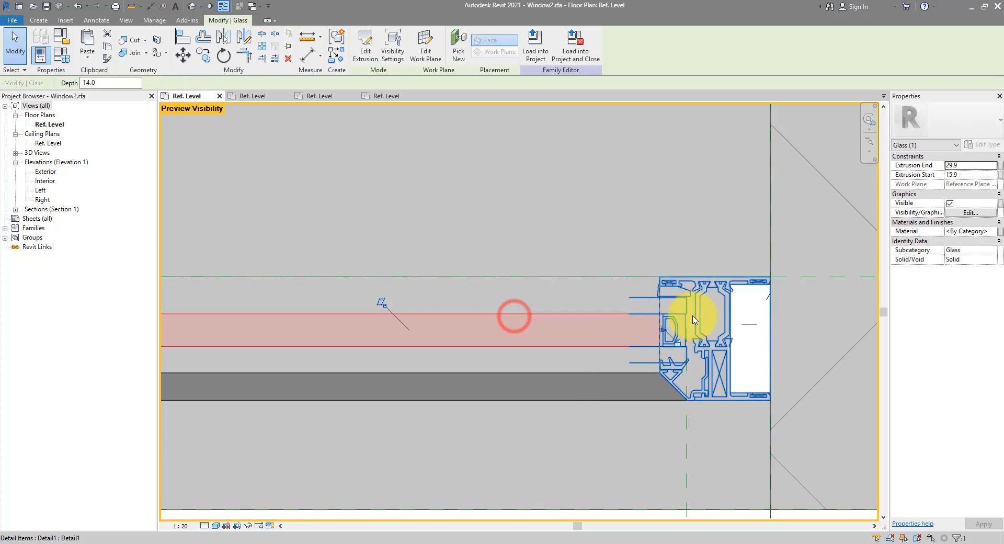
click(727, 285)
scroll(727, 293, down, 7)
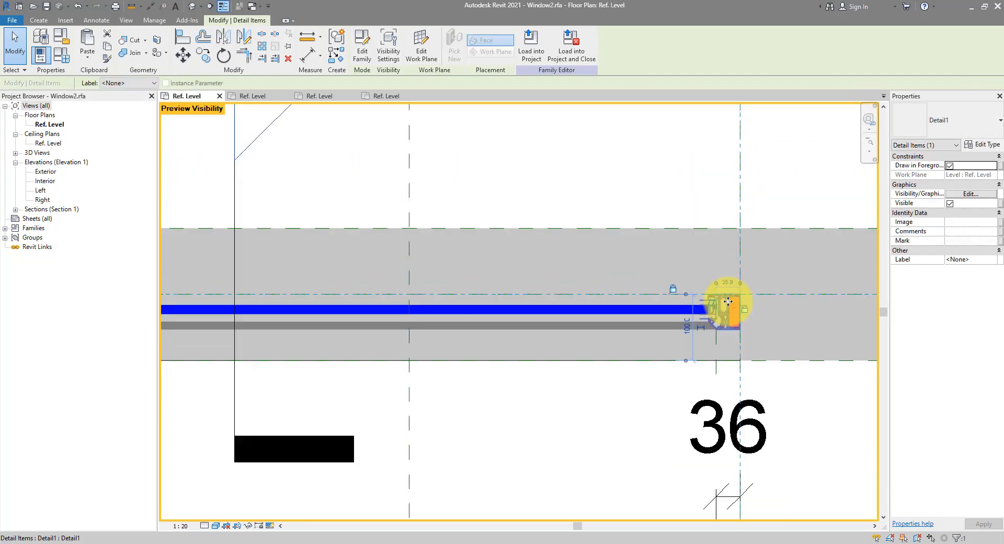
middle_drag(712, 325, 769, 318)
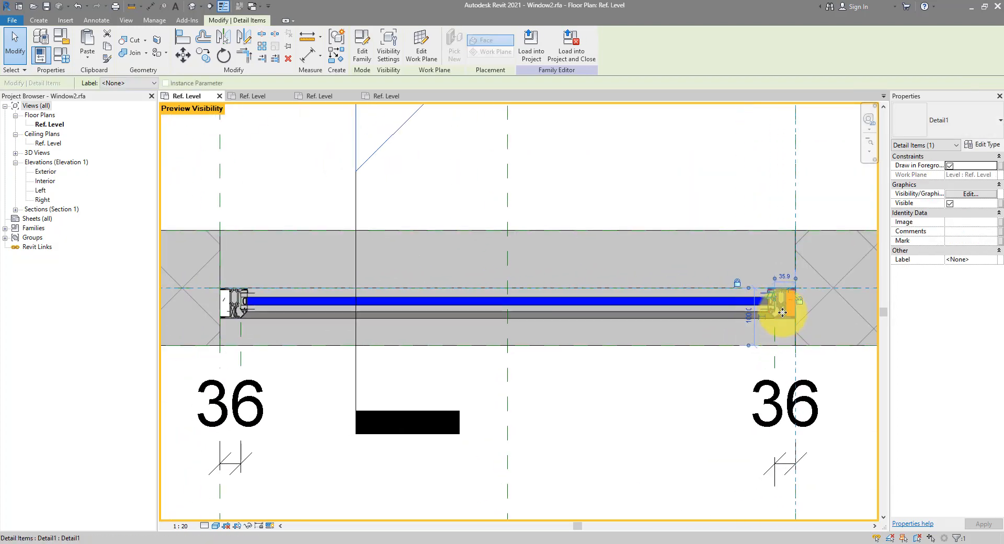
ctrl+click(232, 303)
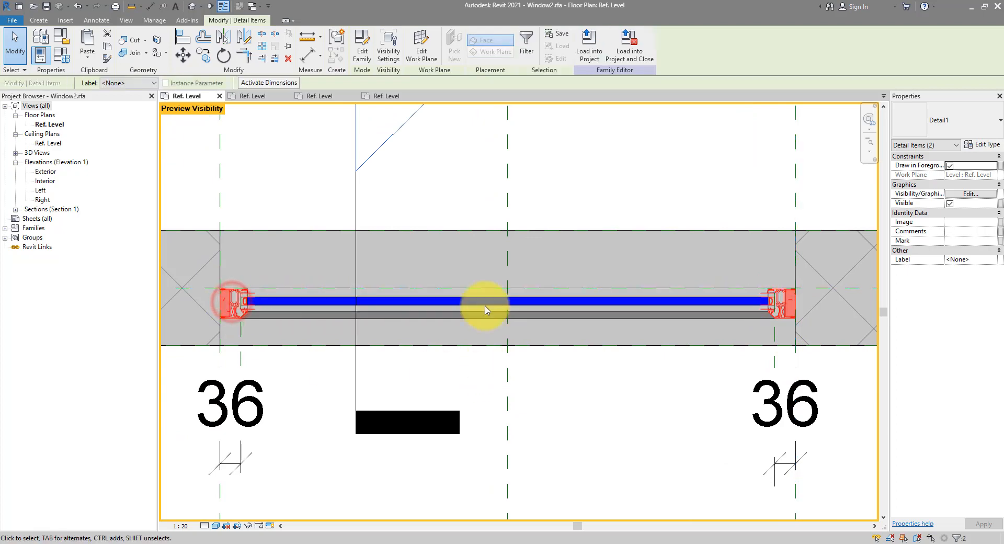
click(390, 52)
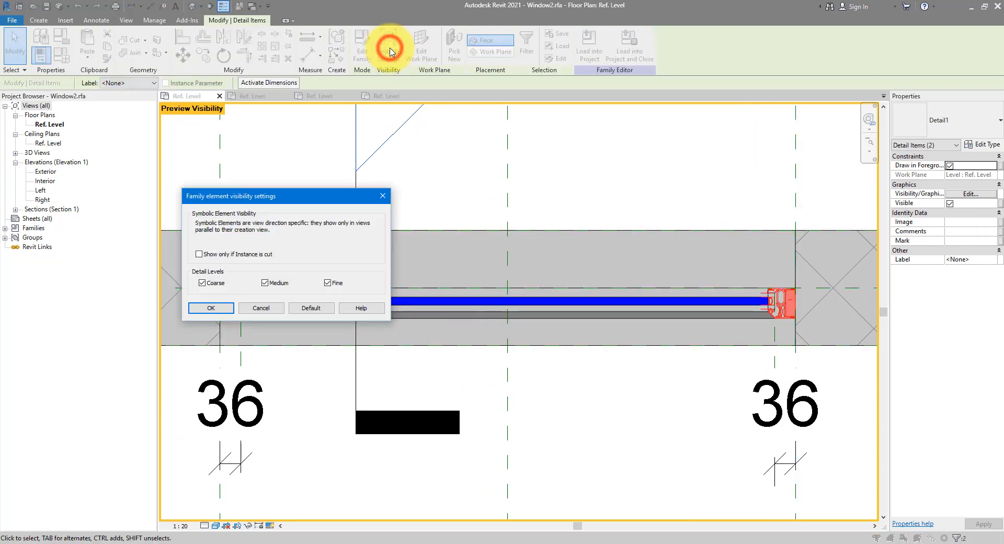
drag(280, 197, 543, 155)
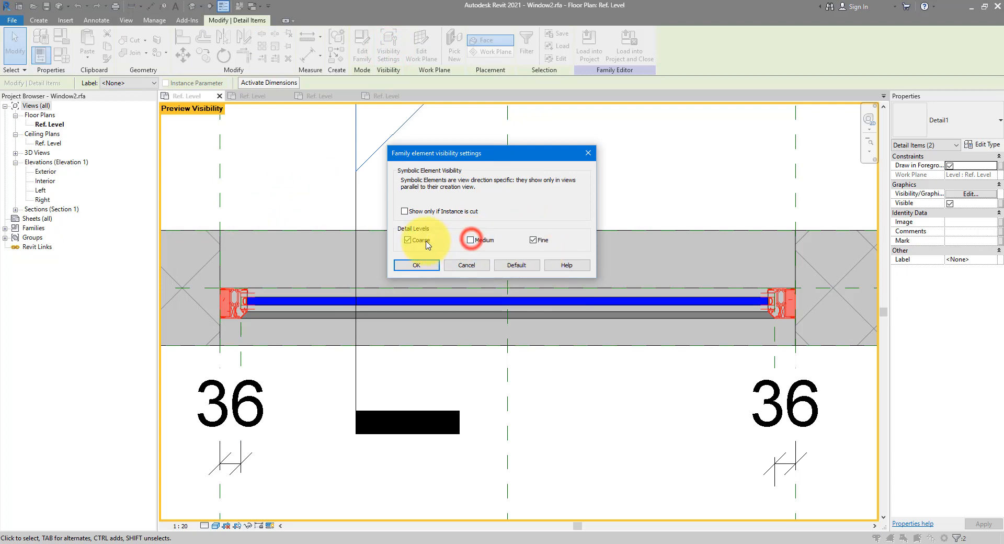
click(416, 265)
click(693, 421)
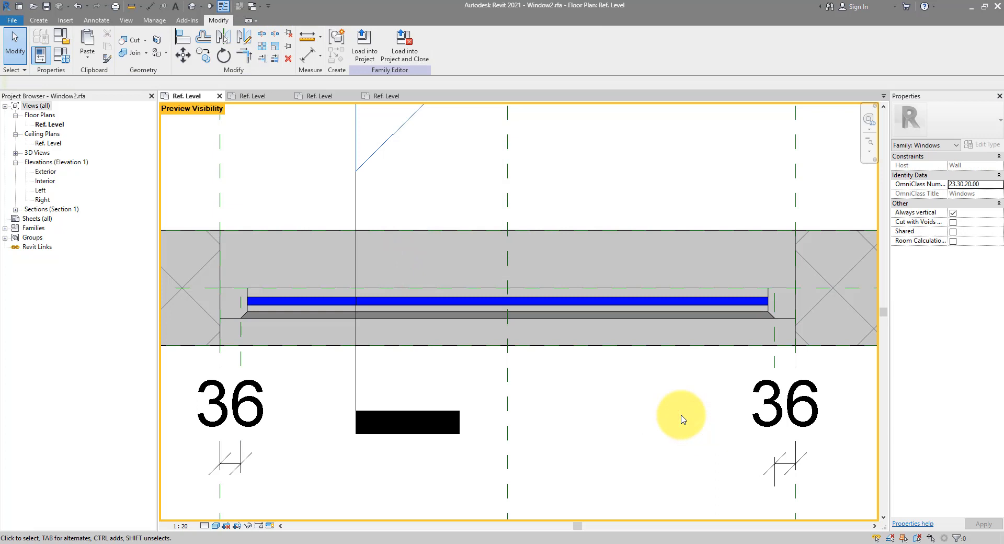
Open the Section 1 view from its section line in the plan, focused on the window head.
middle_drag(427, 166, 406, 262)
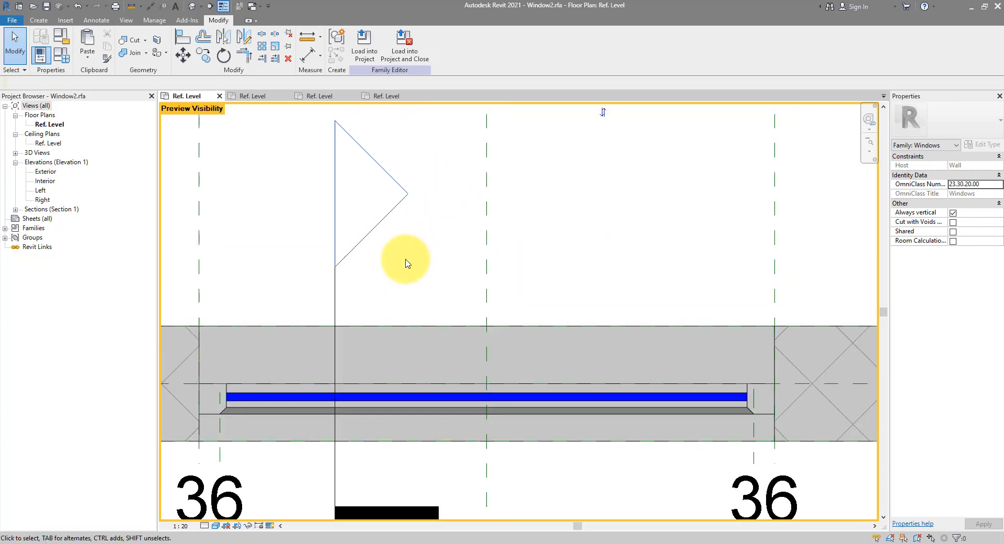
right_click(403, 201)
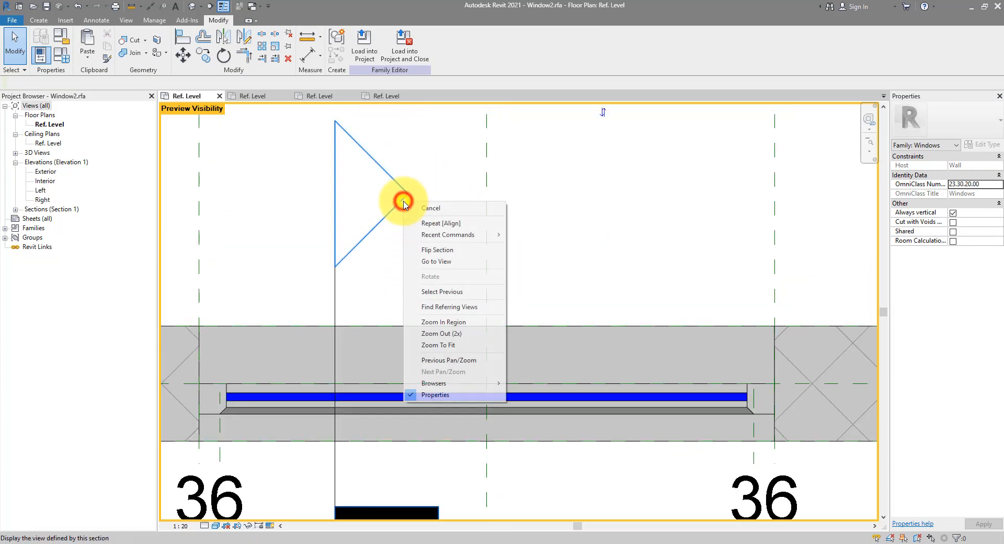
click(445, 262)
scroll(498, 285, up, 4)
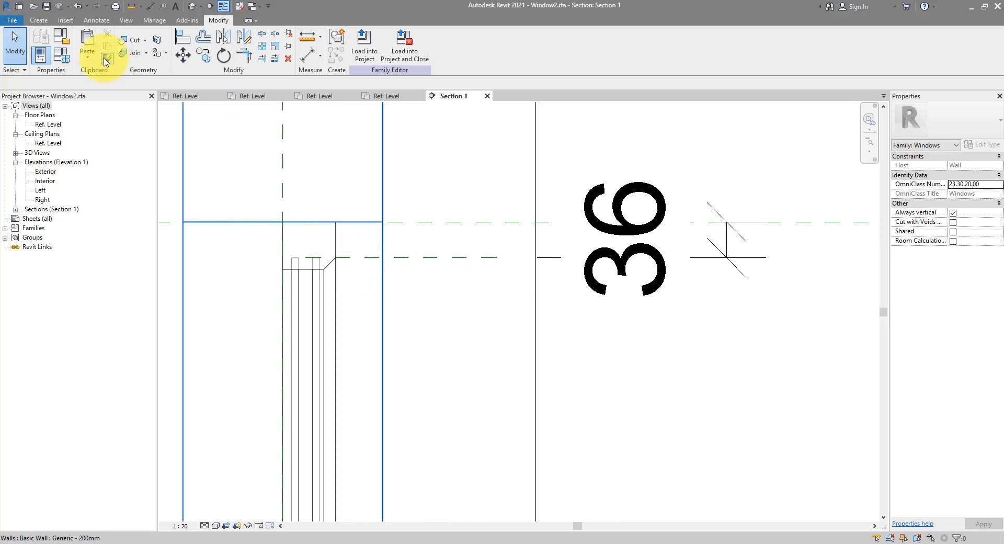
click(40, 20)
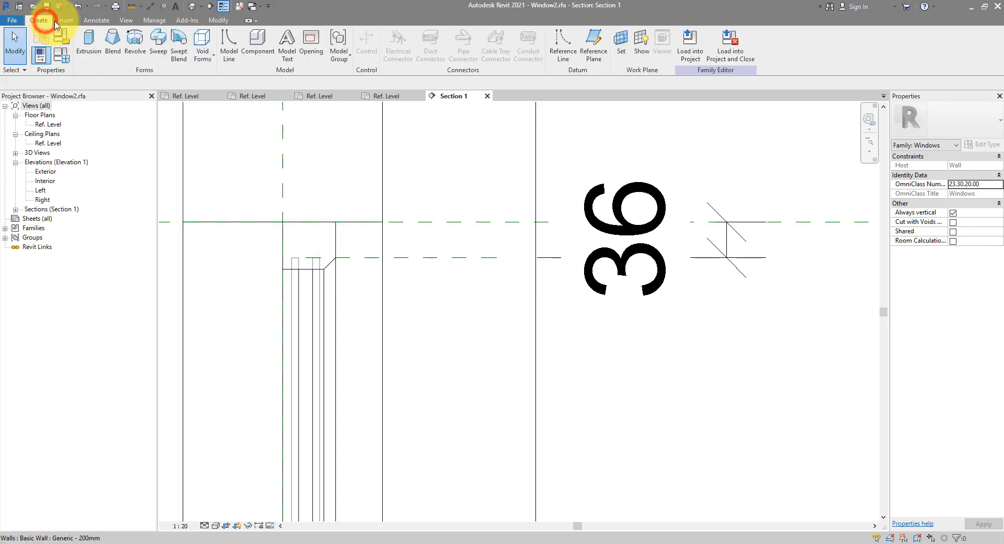
click(97, 21)
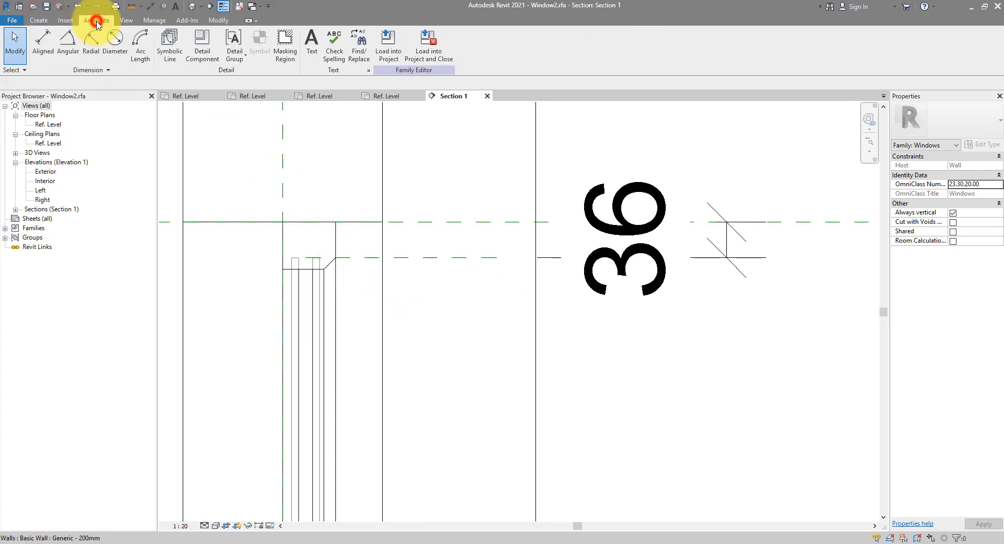
click(211, 58)
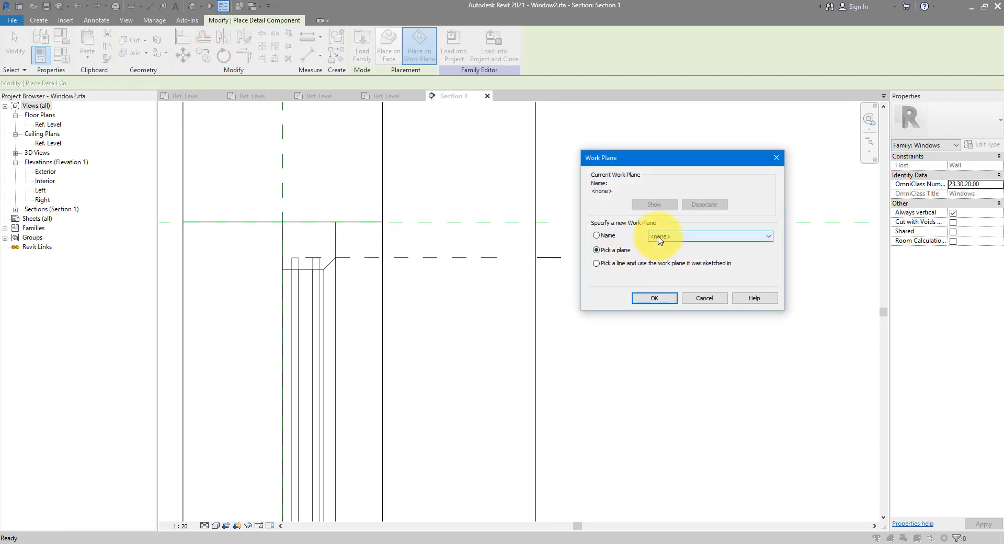
drag(669, 162, 643, 291)
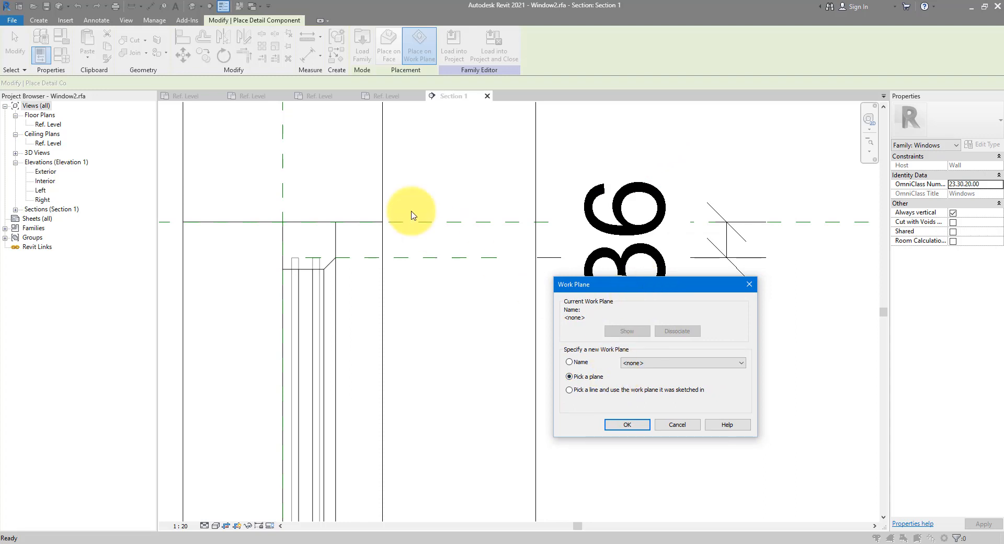
click(678, 424)
Examine the section line and the parallel vertical reference planes in the Ref. Level floor plan, and return to the Section 1 view.
double_click(49, 124)
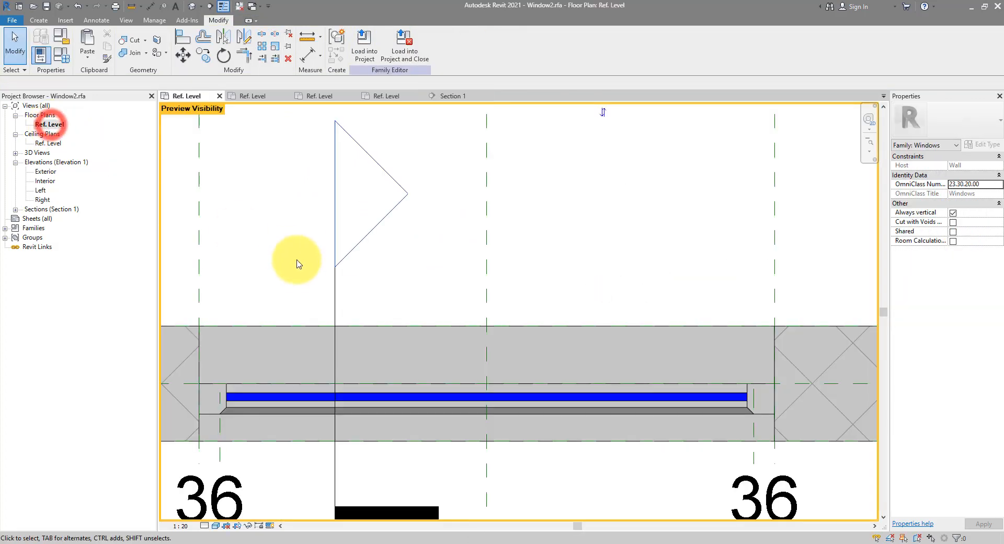
click(334, 303)
scroll(269, 260, down, 1)
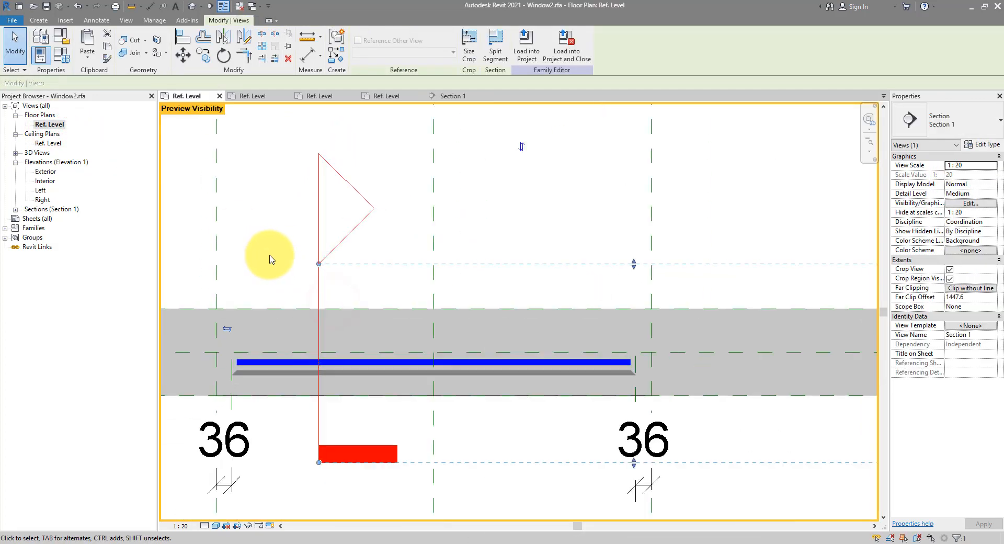
scroll(270, 260, down, 2)
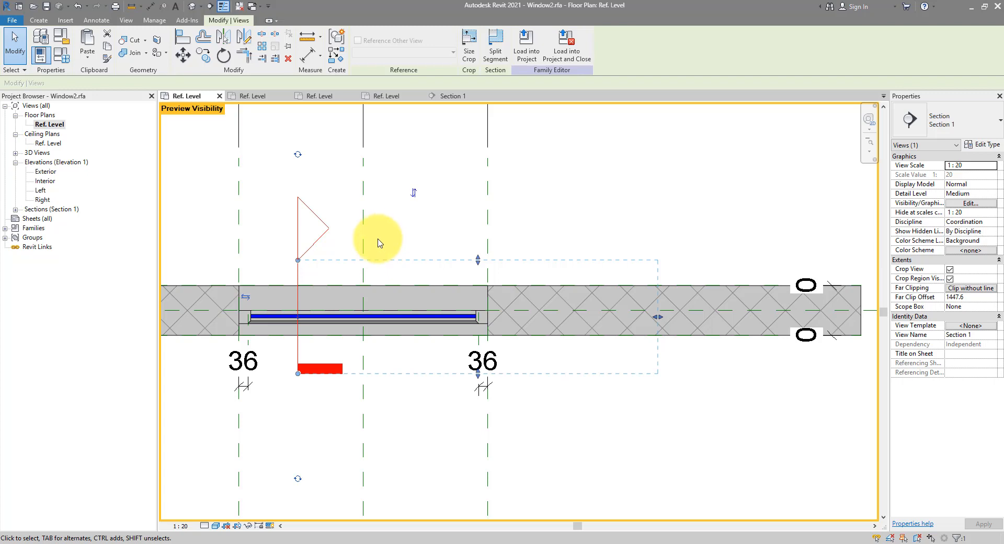
drag(520, 174, 235, 174)
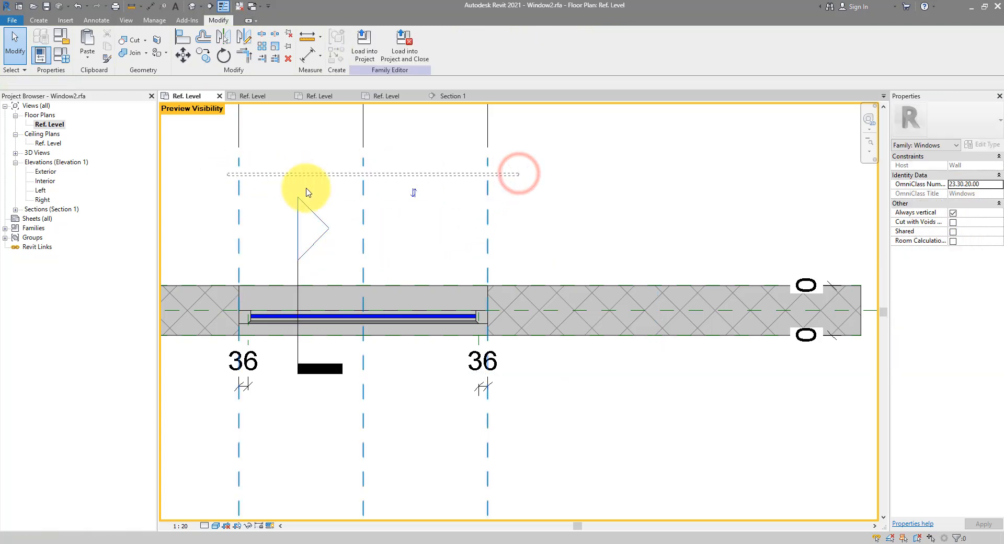
click(457, 191)
click(366, 189)
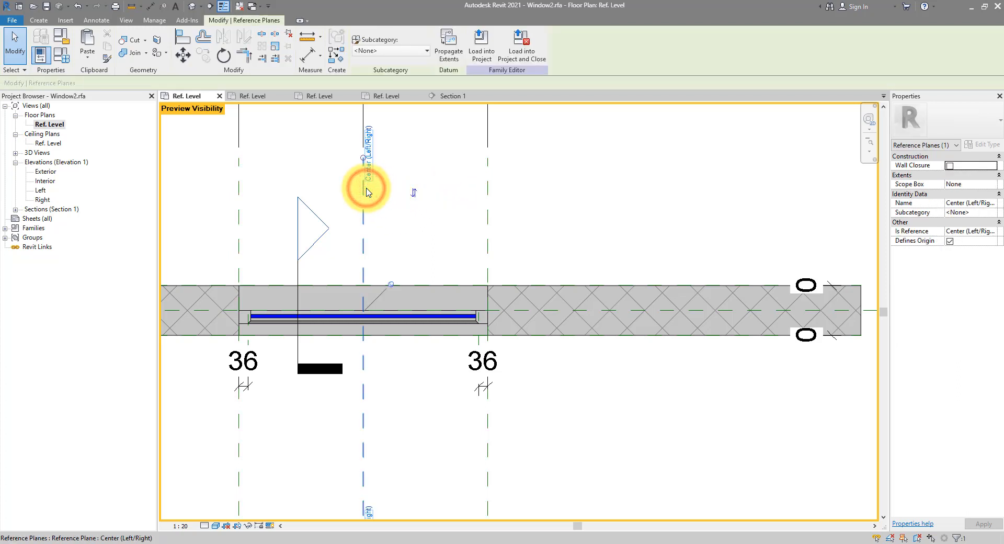
click(259, 168)
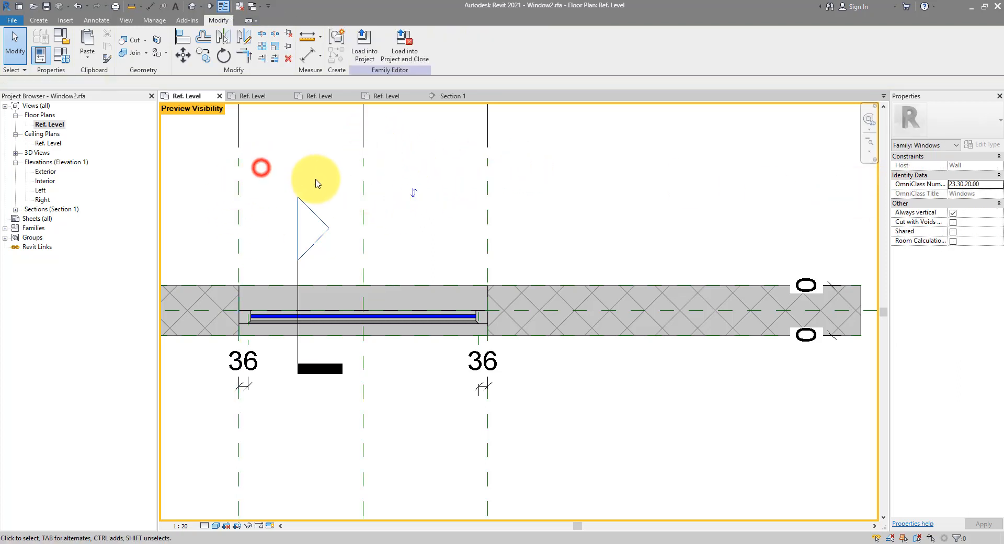
right_click(314, 215)
click(355, 262)
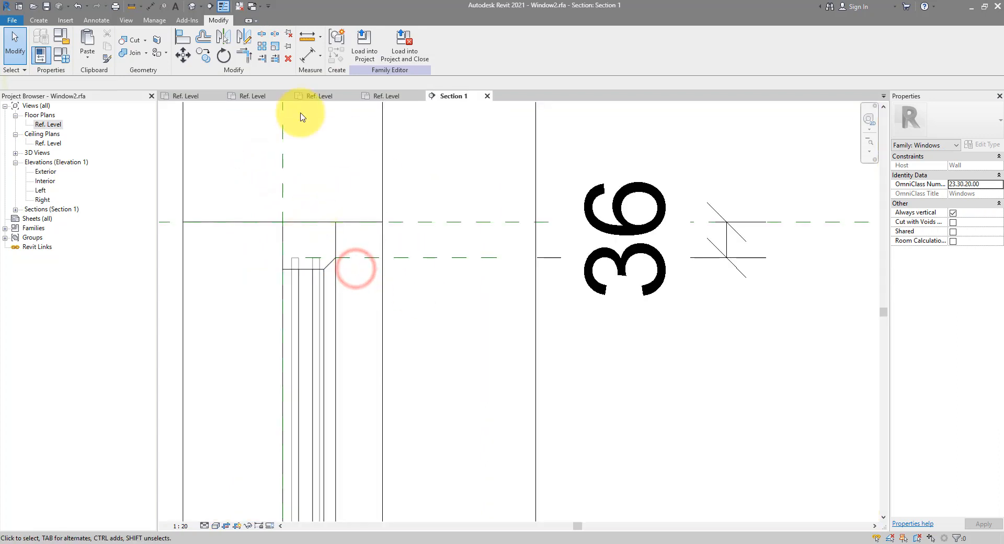
Start placing a Detail1 detail component in Section 1 with the Center (Left/Right) reference plane as its work plane.
click(97, 20)
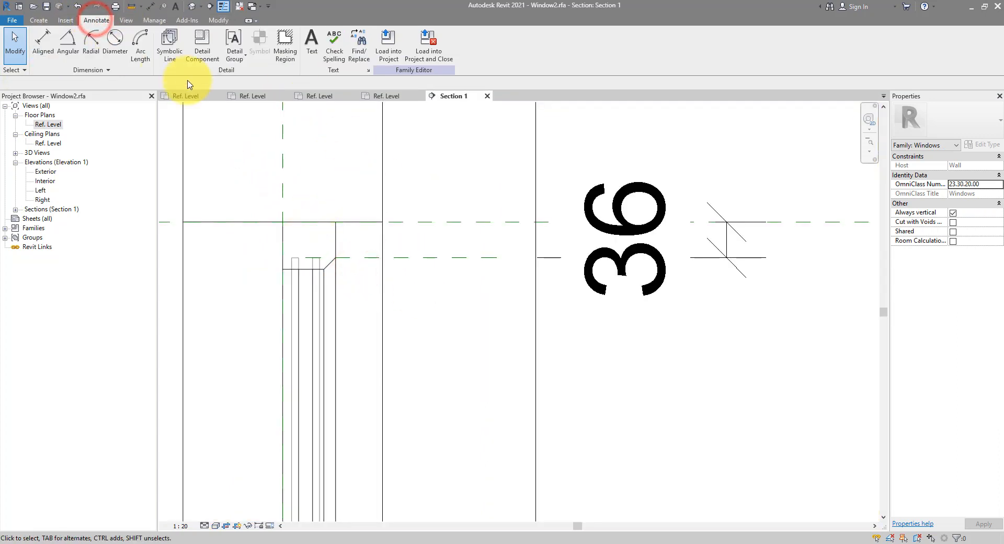
click(200, 48)
click(688, 364)
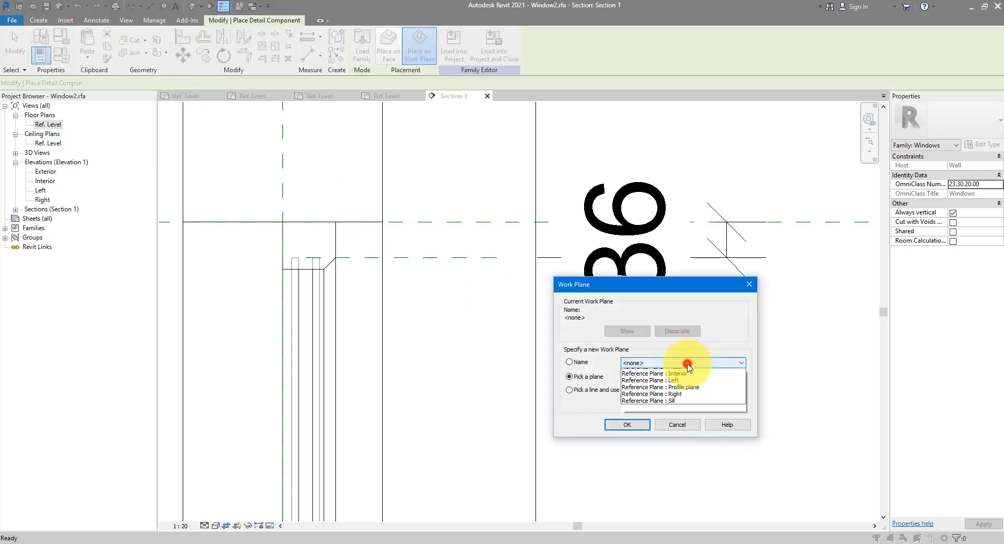
click(711, 394)
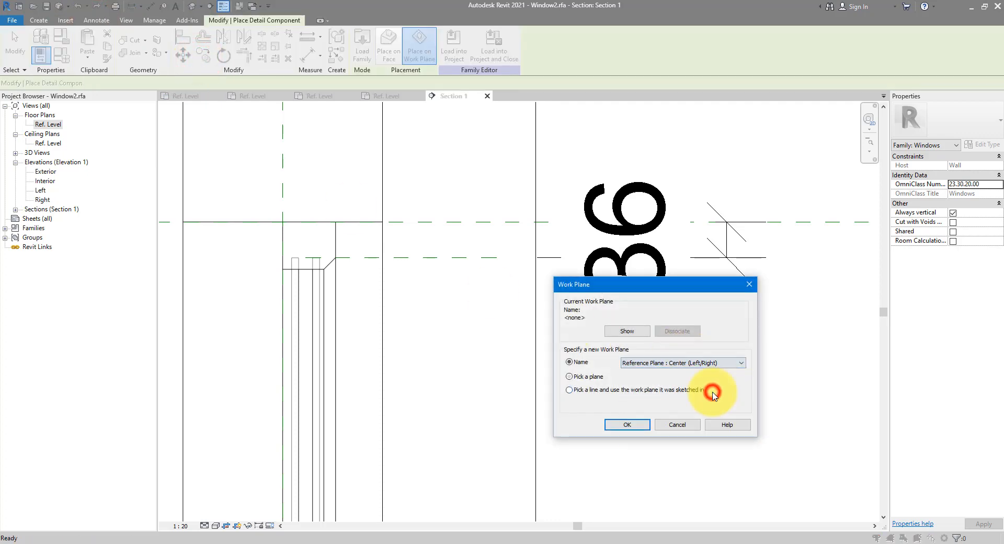
click(637, 425)
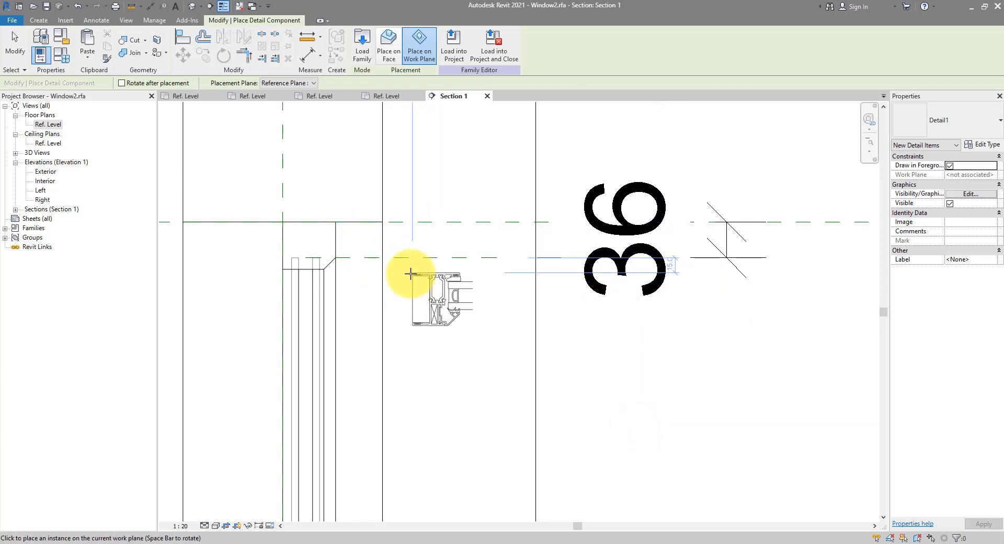
Rotate the Detail1 component so its glazing end points upward and place it beside the sill frame.
key(space)
key(space)
key(space)
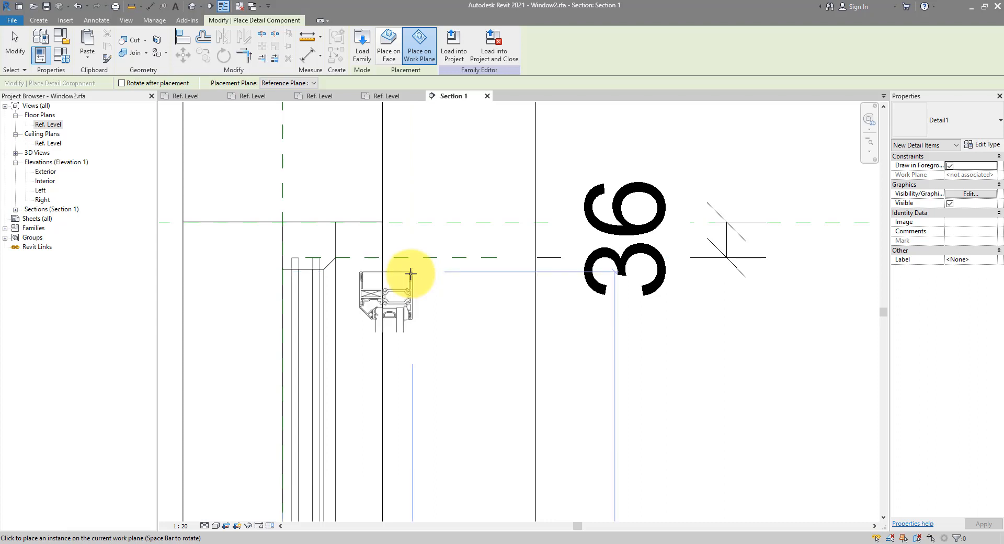
key(space)
key(space)
scroll(442, 286, down, 3)
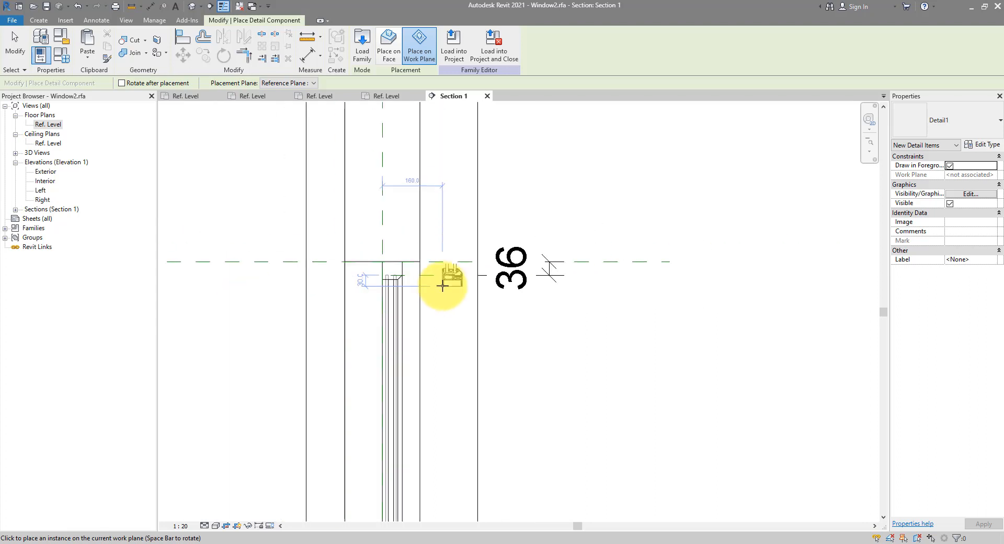
middle_drag(445, 360, 444, 175)
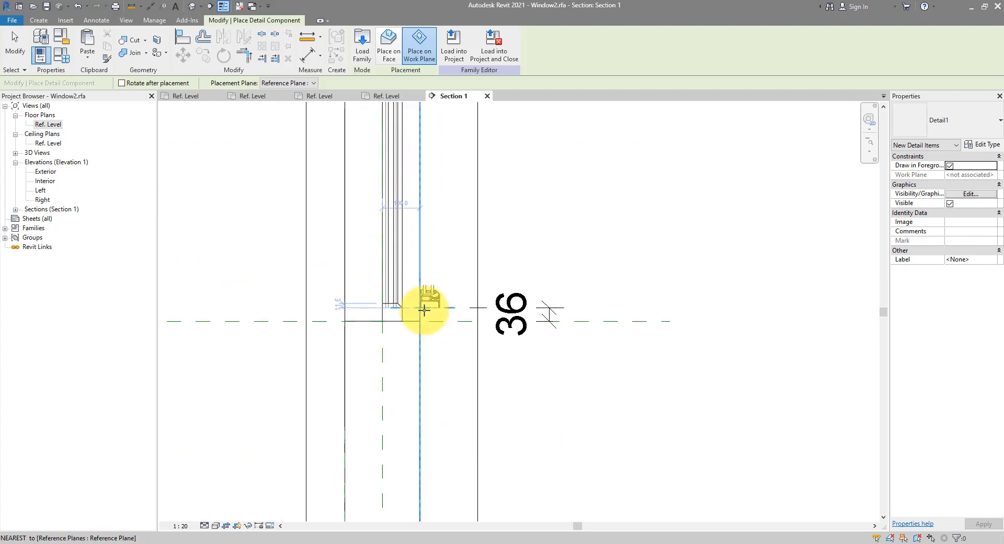
scroll(421, 307, up, 5)
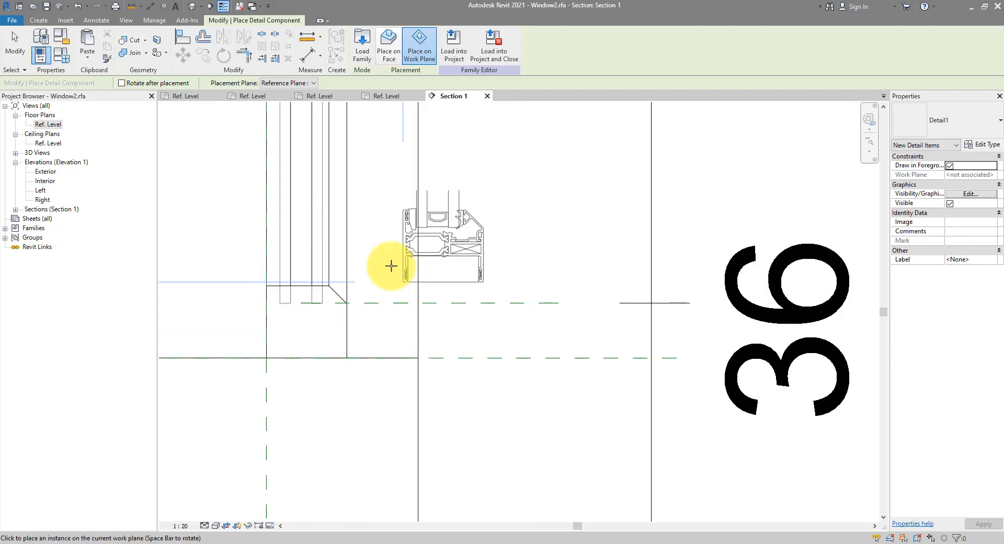
click(370, 269)
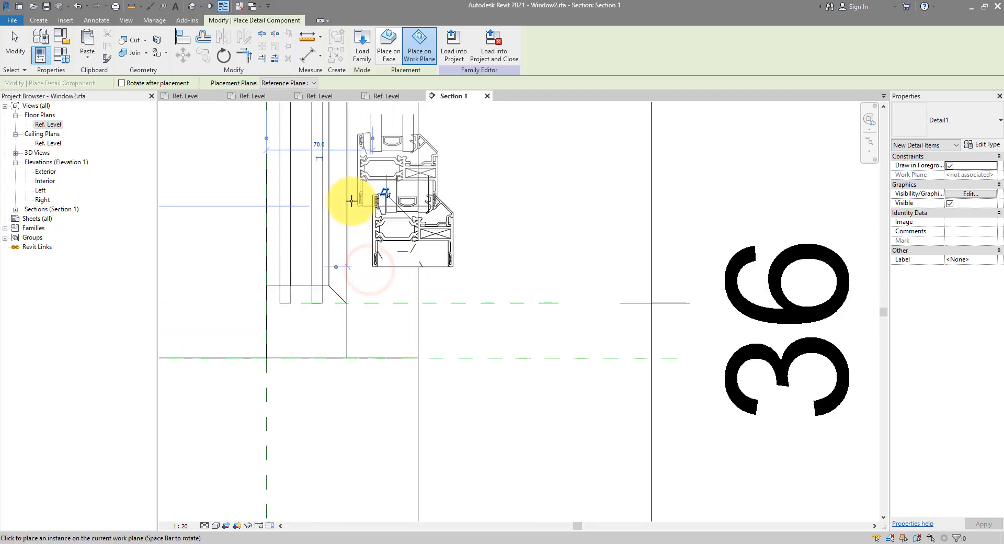
key(Escape)
key(Escape)
Align and lock the sill's Detail1 component to the Center (Front/Back) and sill reference planes so it overlays the frame.
click(183, 41)
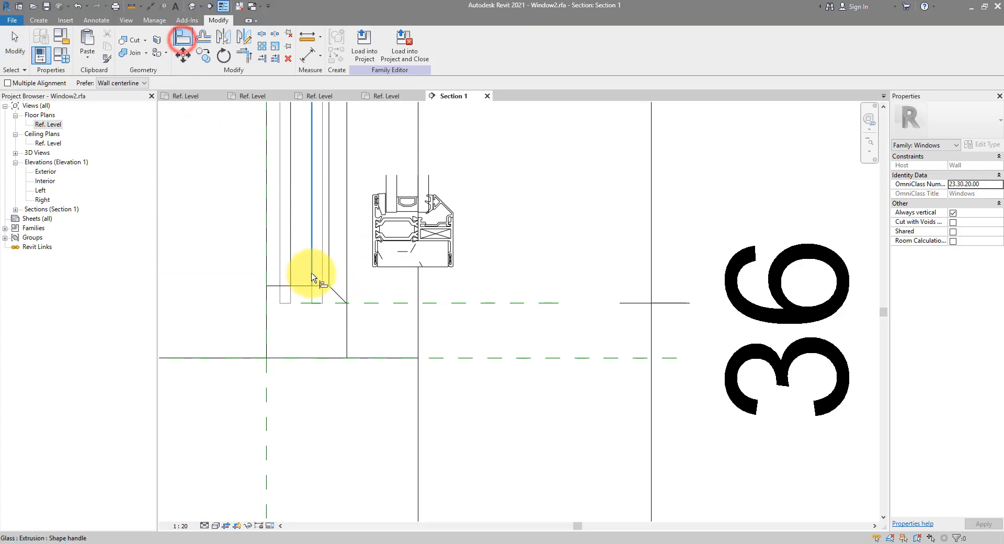
click(267, 375)
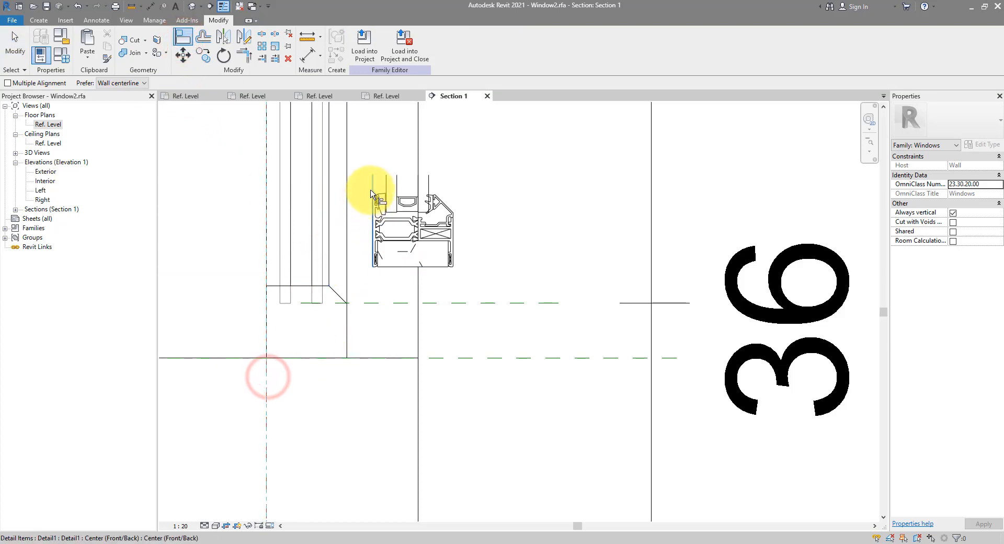
click(371, 189)
click(286, 329)
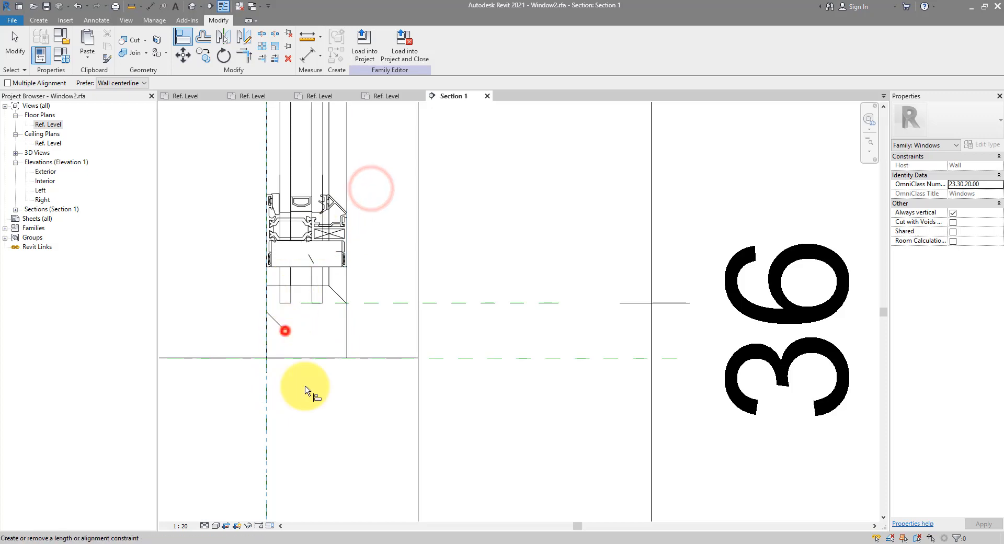
click(505, 358)
click(340, 268)
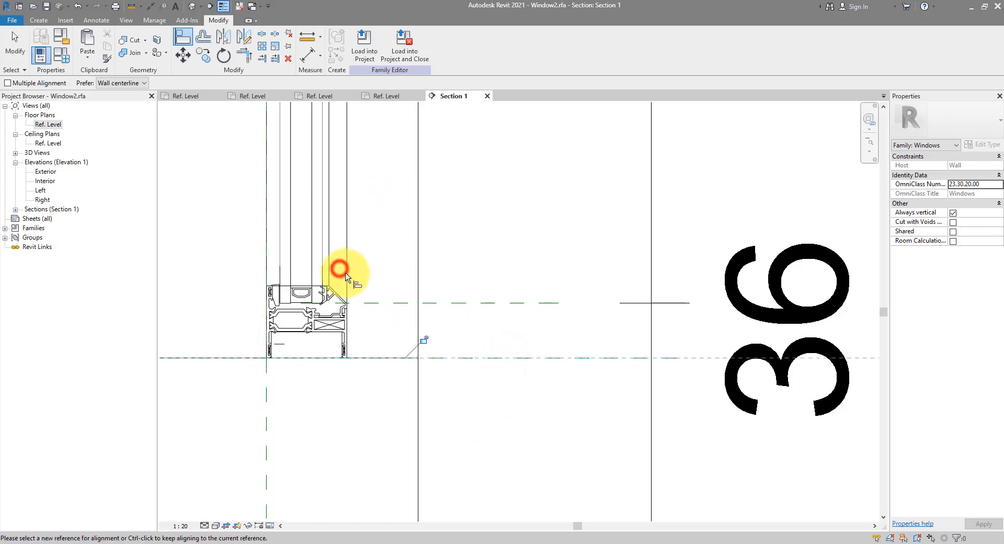
key(Escape)
Set the section view to the Shaded visual style and turn Preview Visibility on.
middle_drag(411, 289, 435, 386)
click(215, 525)
click(222, 495)
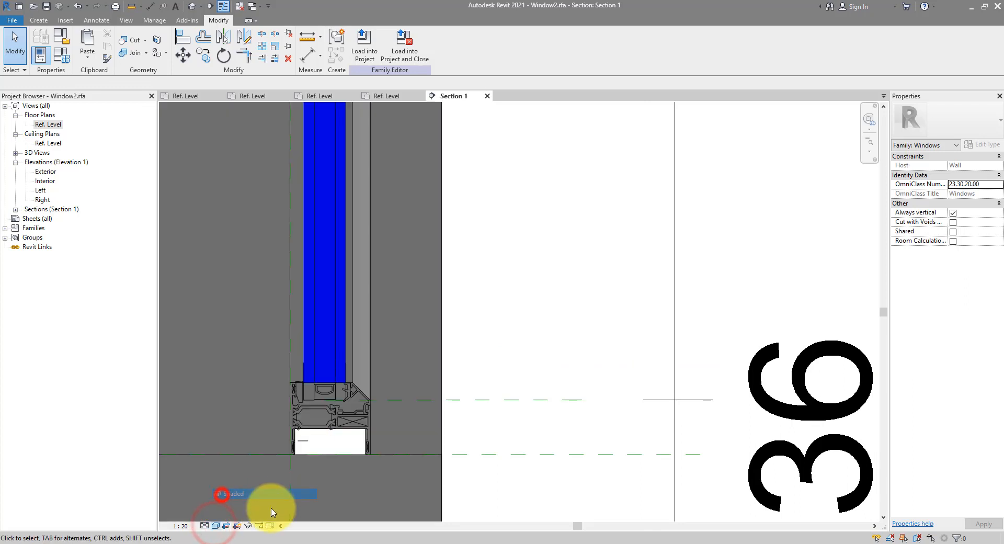
click(271, 526)
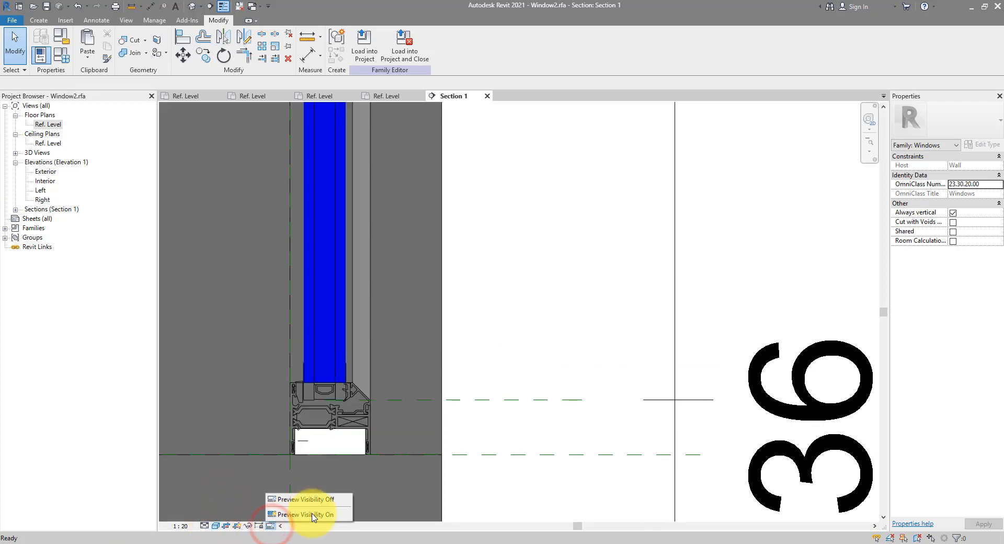
click(312, 515)
scroll(433, 343, down, 3)
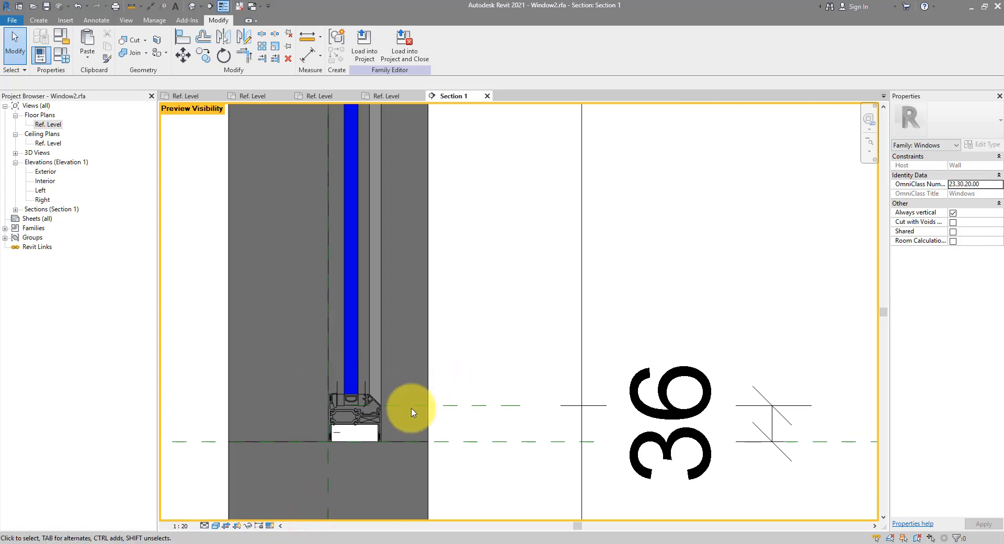
scroll(375, 413, down, 2)
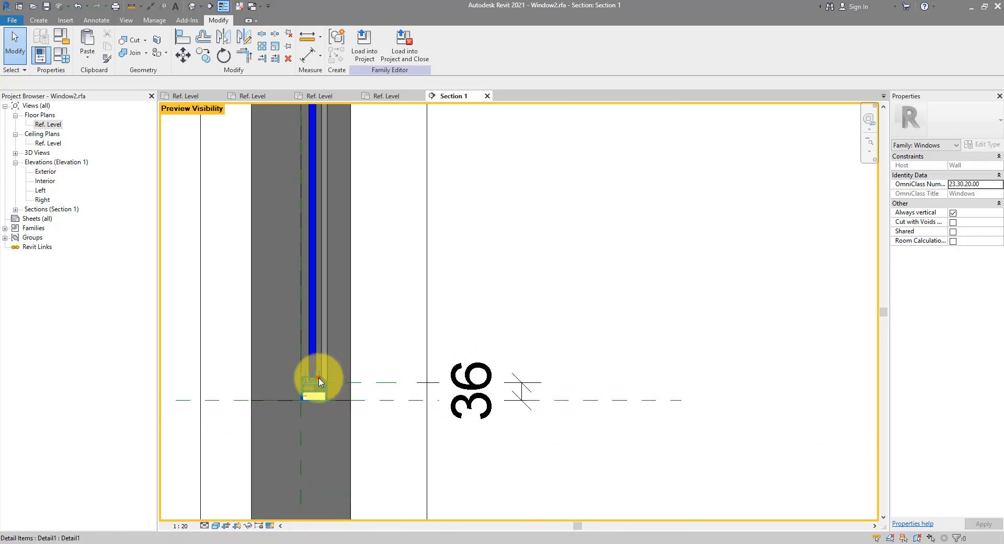
Mirror a copy of the sill's Detail1 component up to the head about a horizontal axis drawn at the window's mid-height.
click(319, 381)
middle_drag(358, 174, 364, 338)
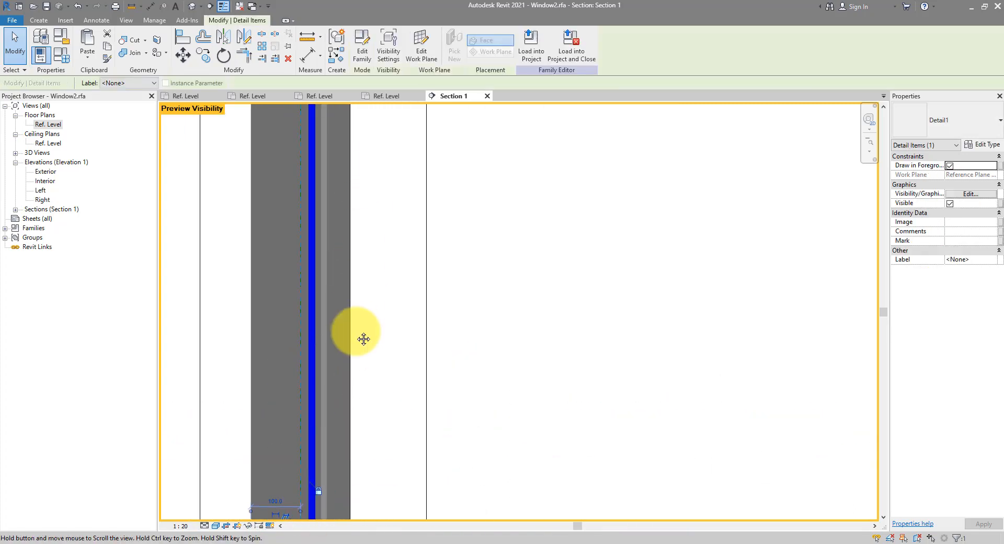
scroll(352, 273, down, 2)
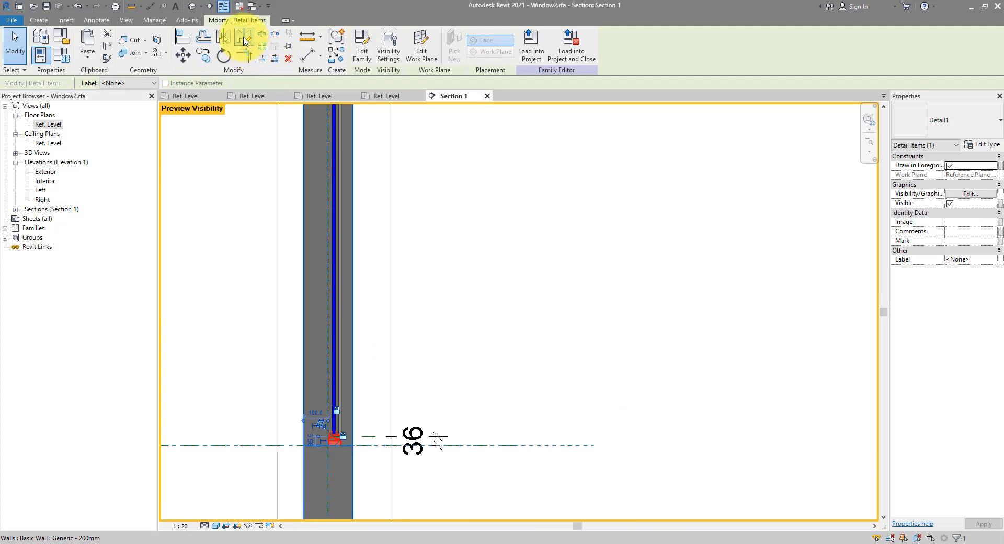
click(244, 40)
click(356, 260)
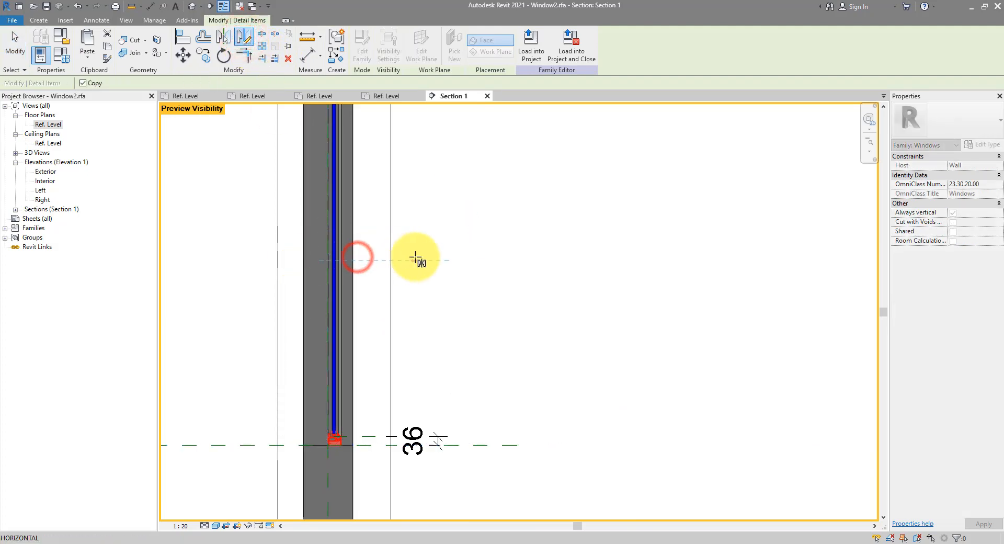
click(415, 258)
middle_drag(344, 110, 340, 307)
scroll(336, 291, up, 6)
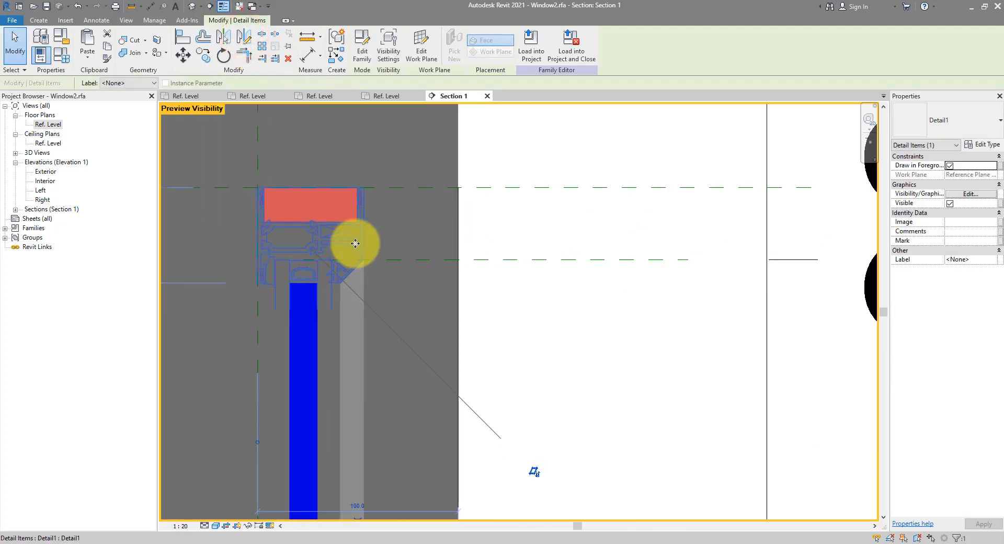
Move the head's Detail1 copy clear of the frame, and align and lock its upper edge to the head reference plane.
drag(340, 222, 505, 335)
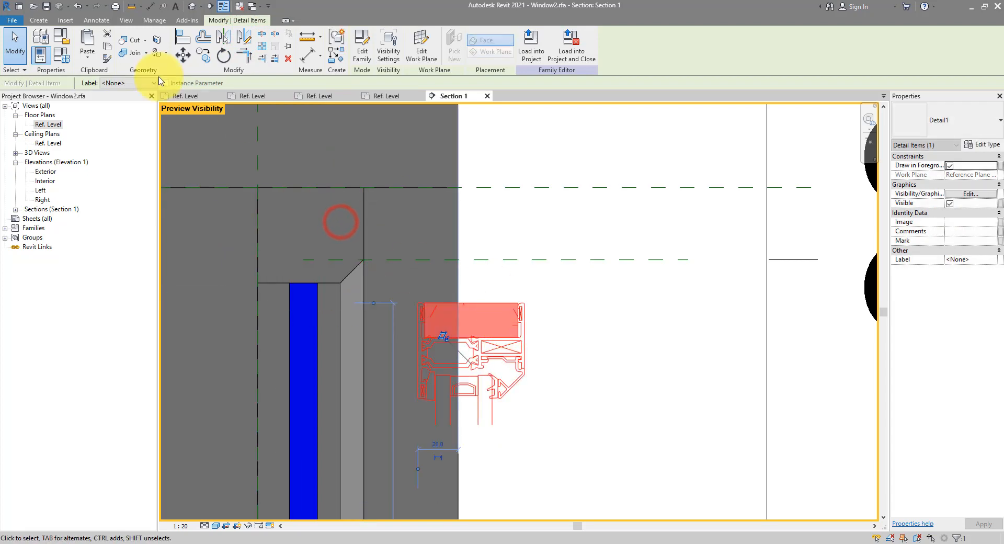
click(184, 37)
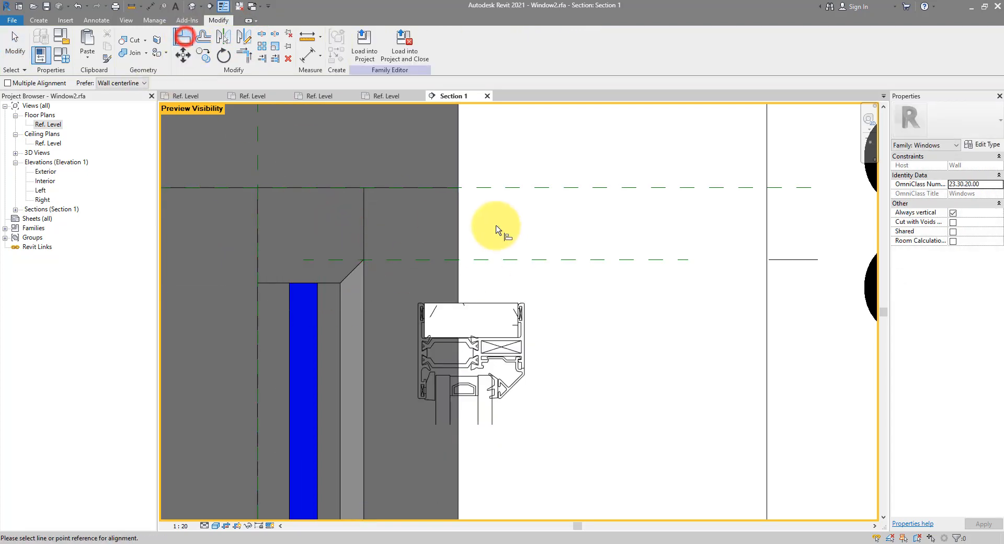
click(494, 187)
click(523, 302)
click(480, 170)
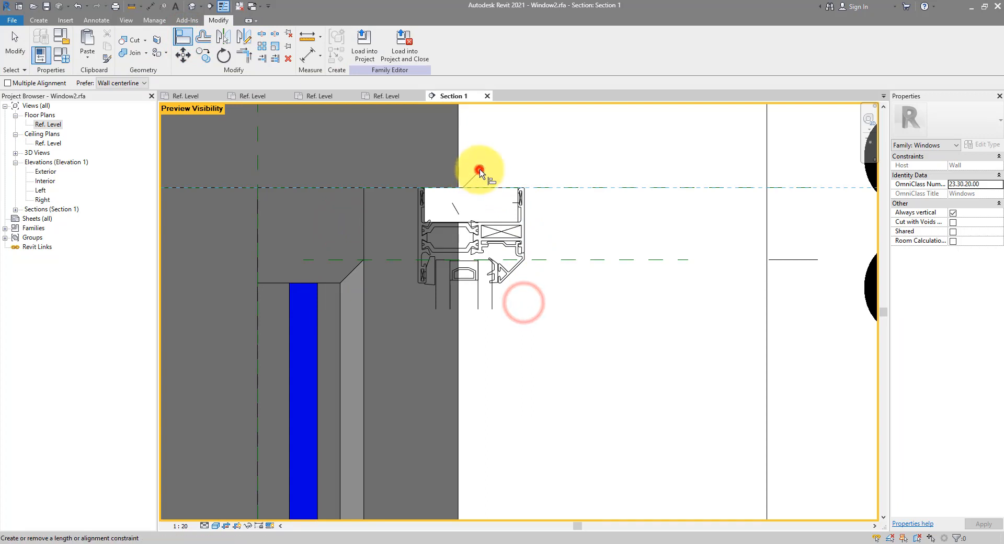
Set the view to Hidden Line, and align and lock the head's Detail1 component to the Center (Front/Back) reference plane.
middle_drag(259, 326, 367, 417)
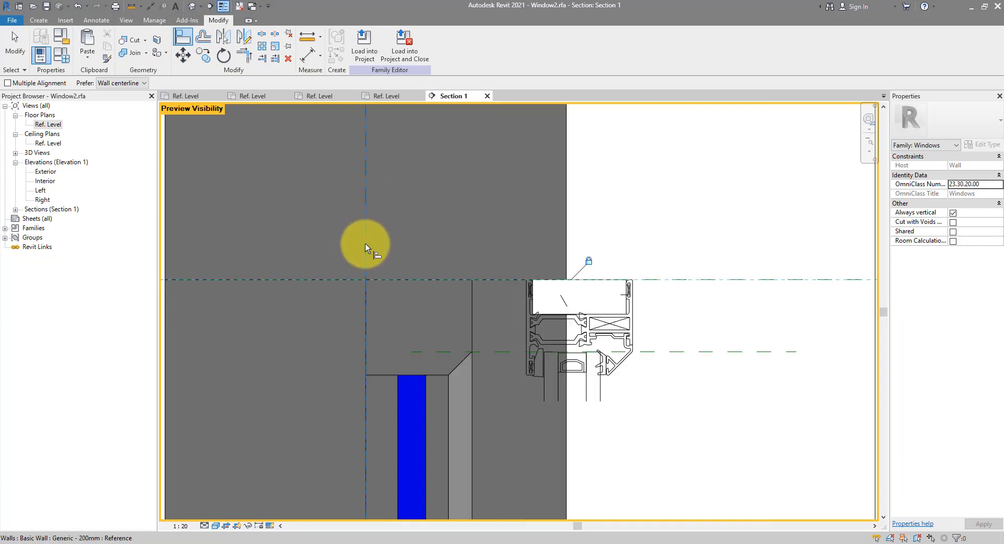
click(365, 243)
click(217, 525)
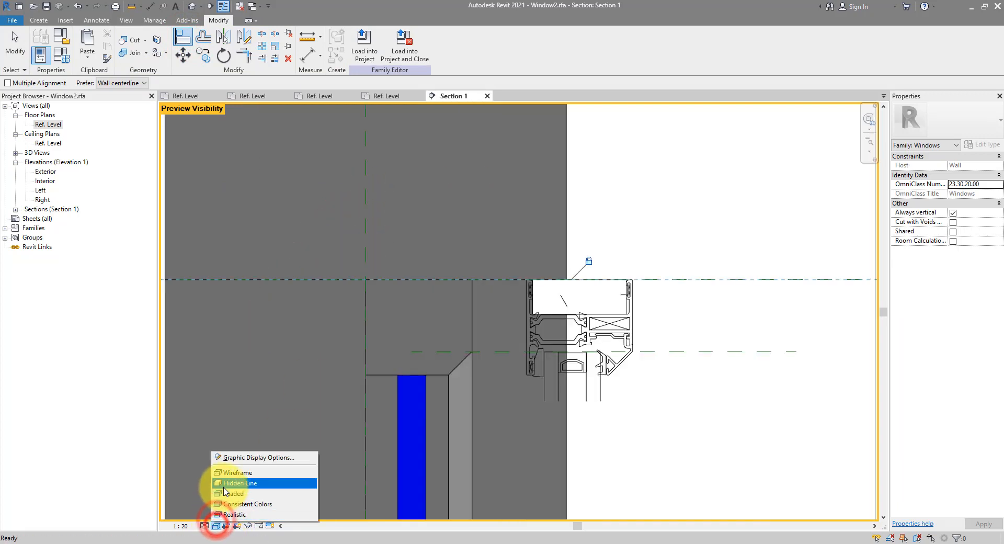
click(225, 484)
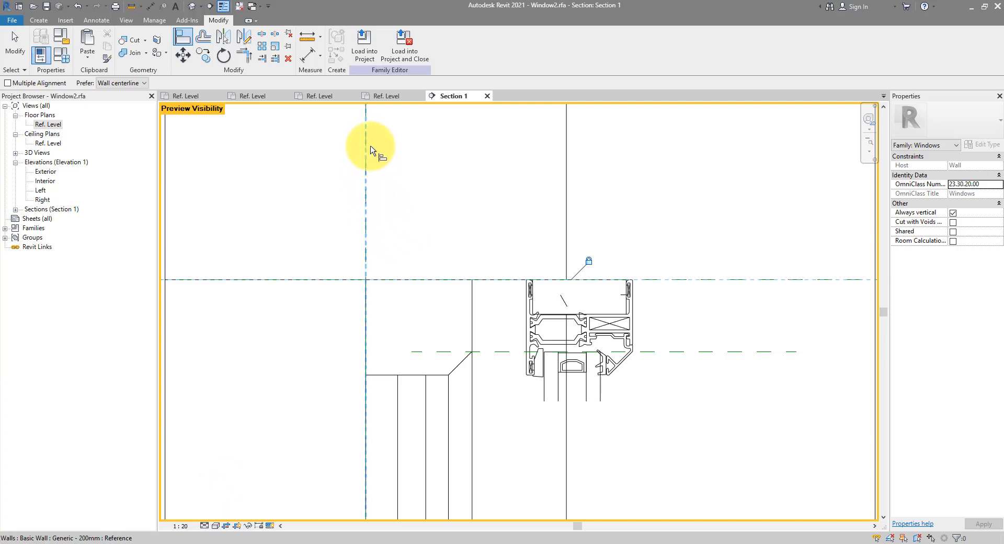
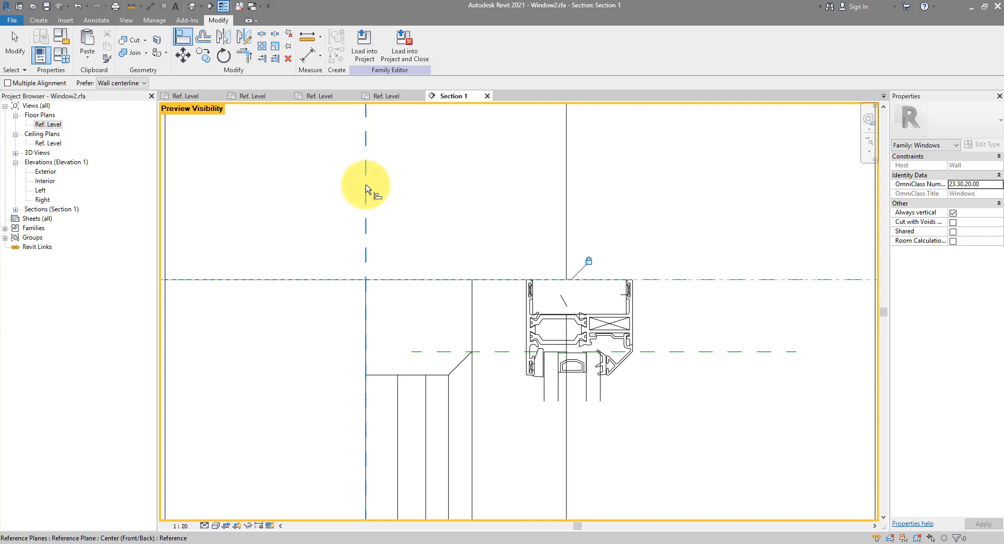
click(366, 186)
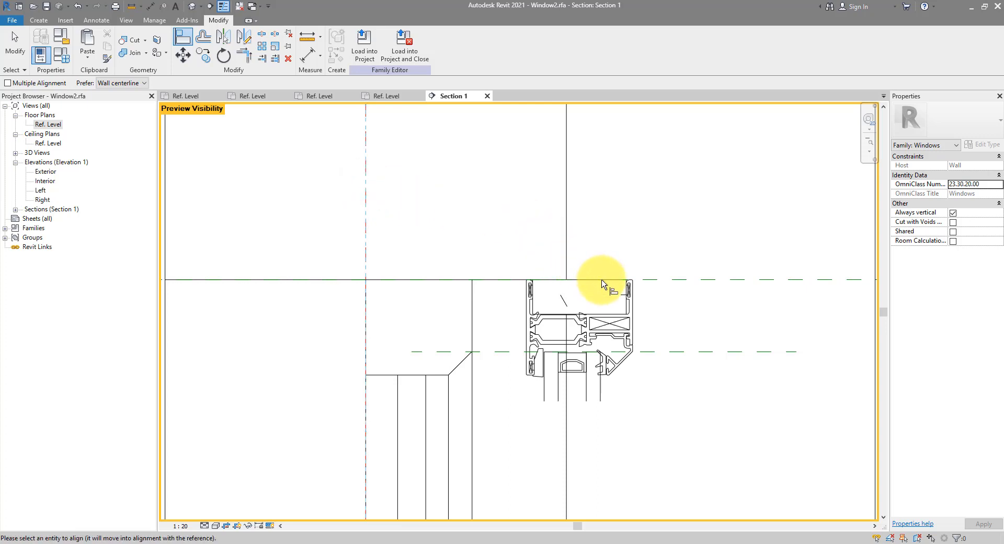
click(525, 298)
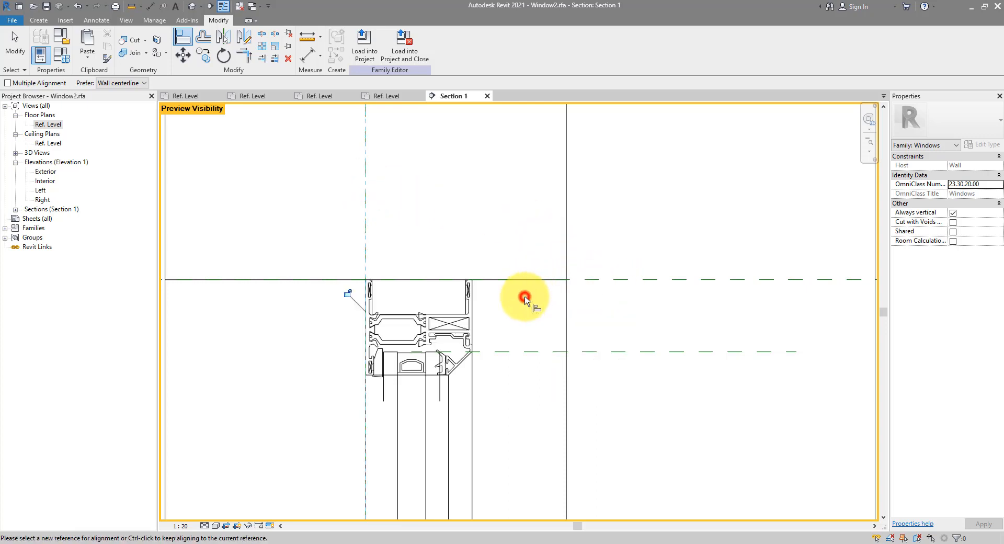
click(346, 294)
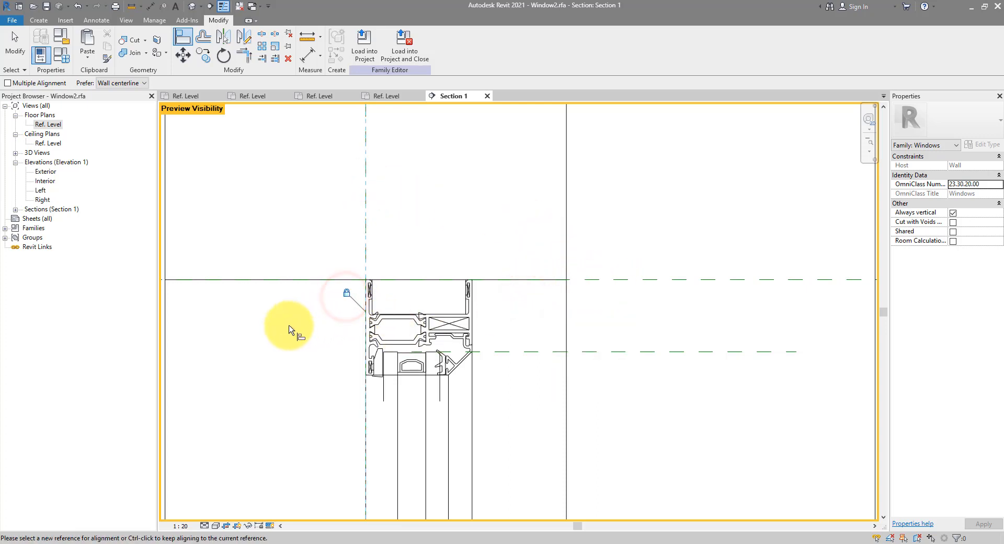
key(Escape)
key(Escape)
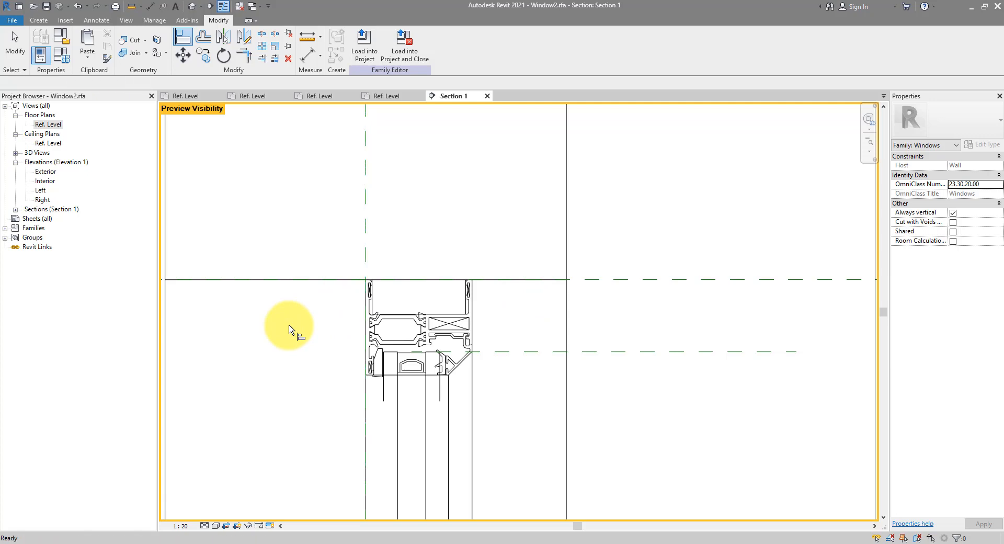
Set the visibility of the head and sill Detail1 components to the Fine detail level only.
click(415, 315)
scroll(432, 274, down, 3)
scroll(433, 274, down, 5)
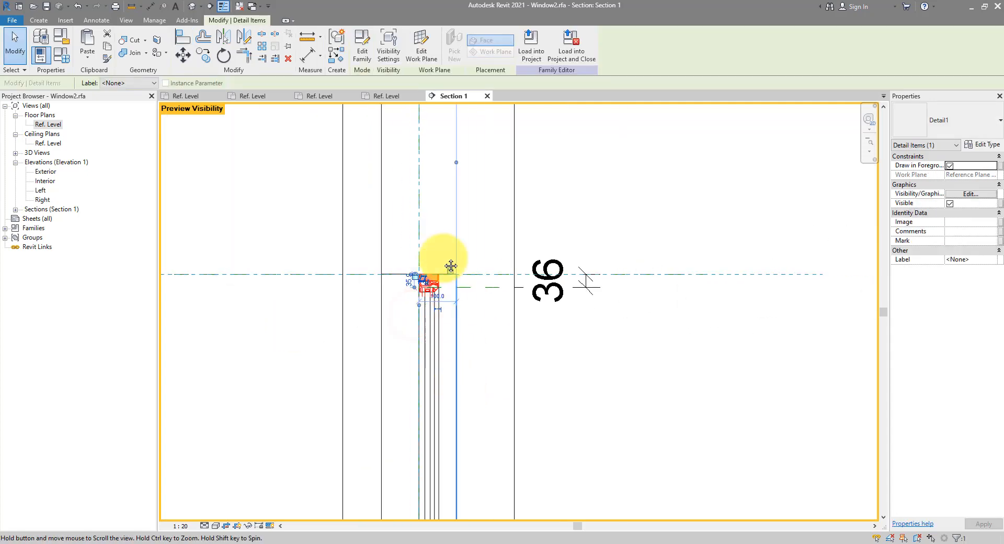
ctrl+click(425, 480)
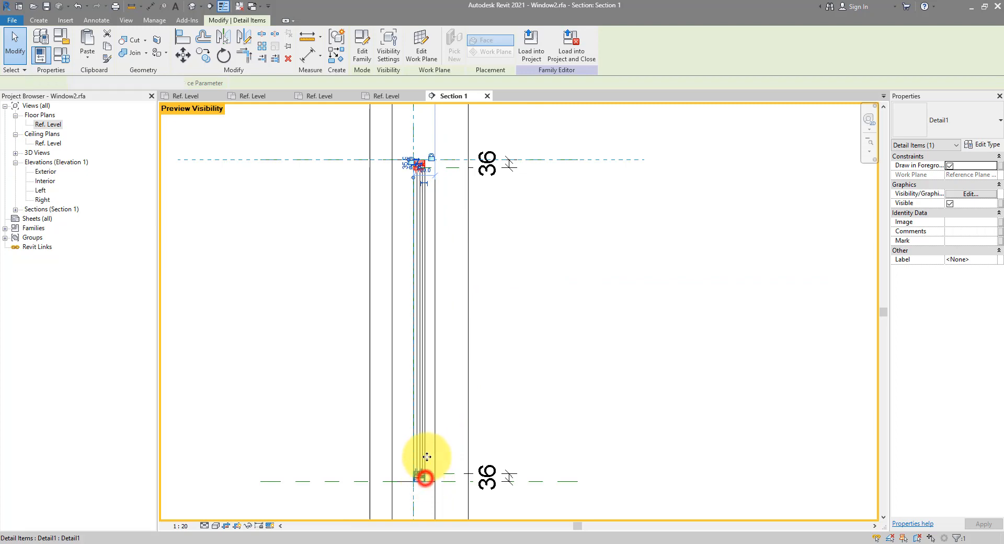
click(386, 53)
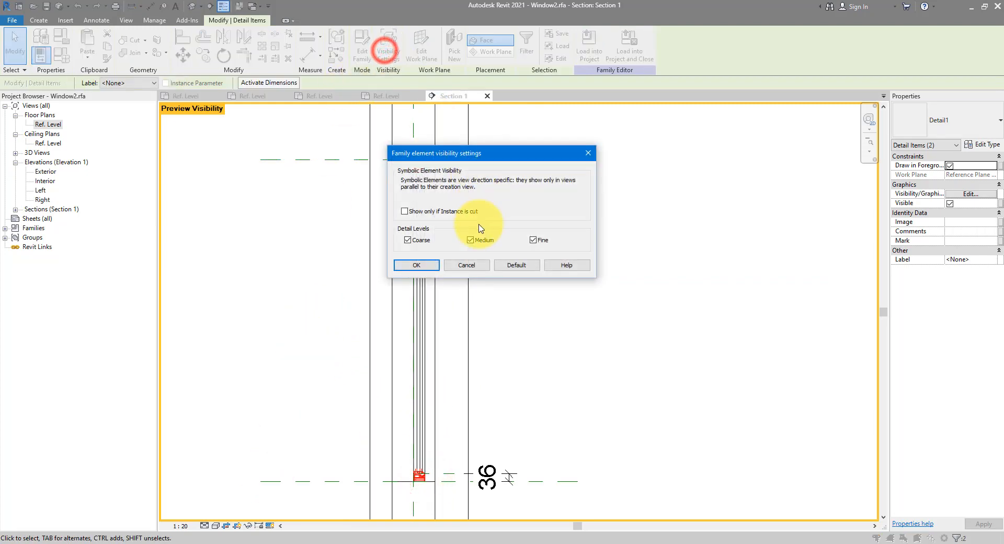
click(417, 264)
click(520, 370)
Compare the sill in the section view at Fine, Medium and Coarse detail levels, finishing at Fine.
scroll(385, 497, up, 8)
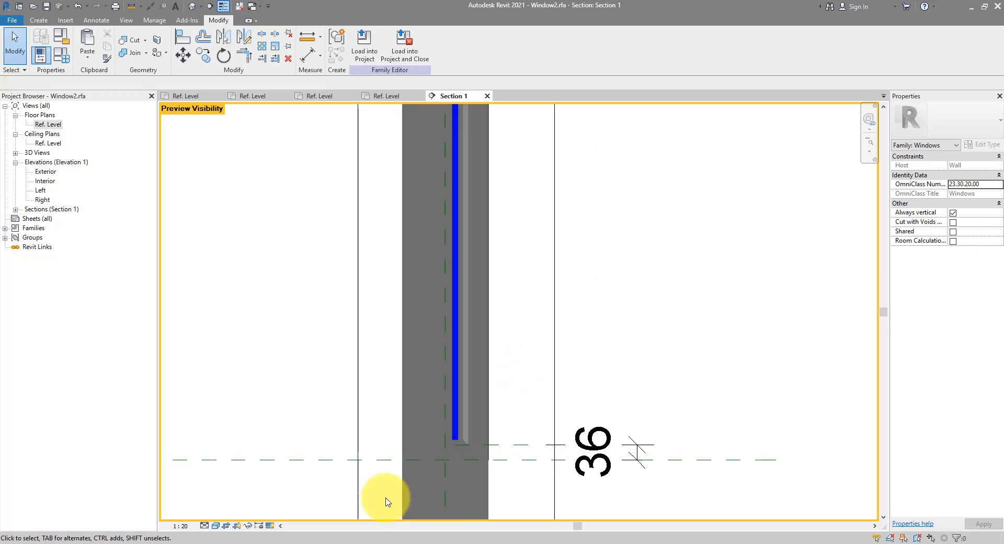
click(204, 525)
click(214, 514)
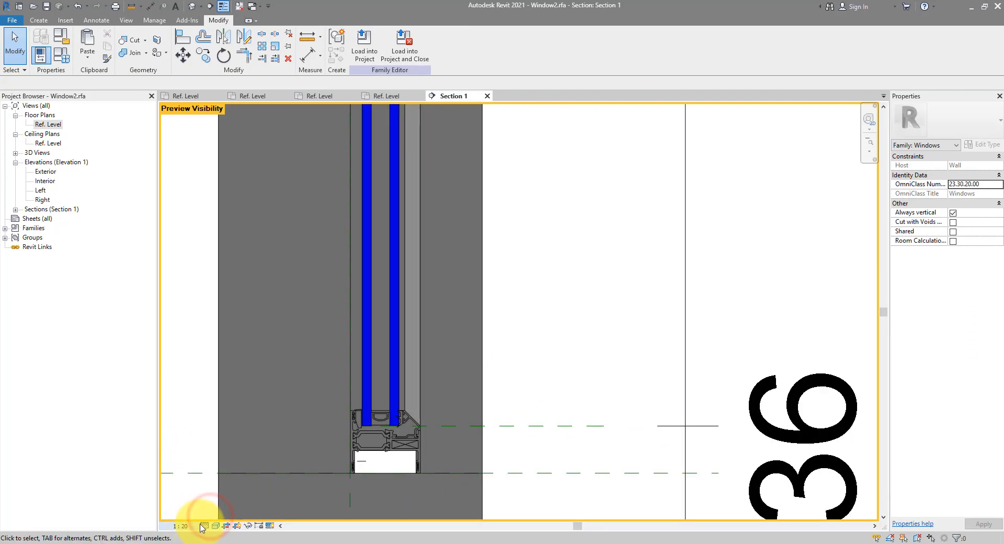
click(204, 525)
click(211, 506)
click(204, 526)
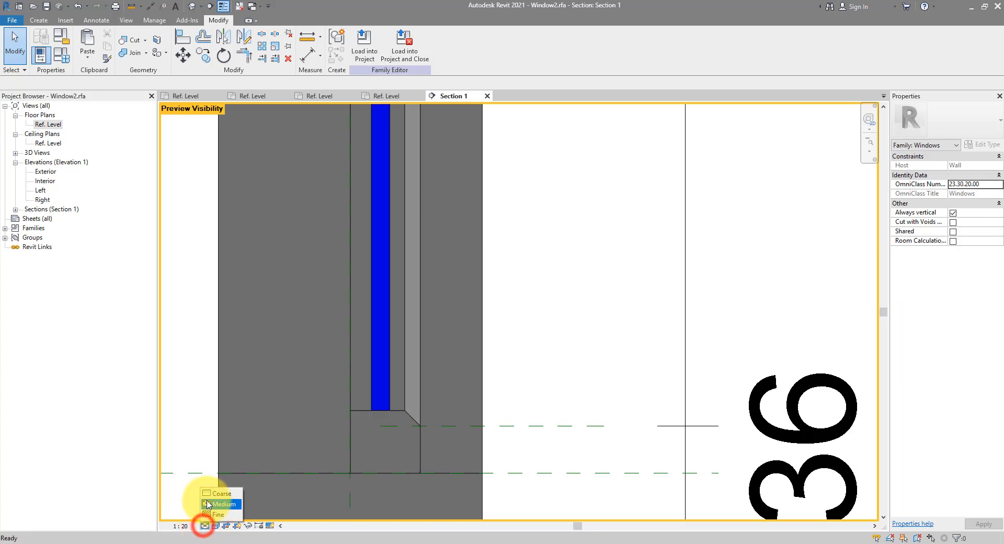
click(208, 497)
click(204, 525)
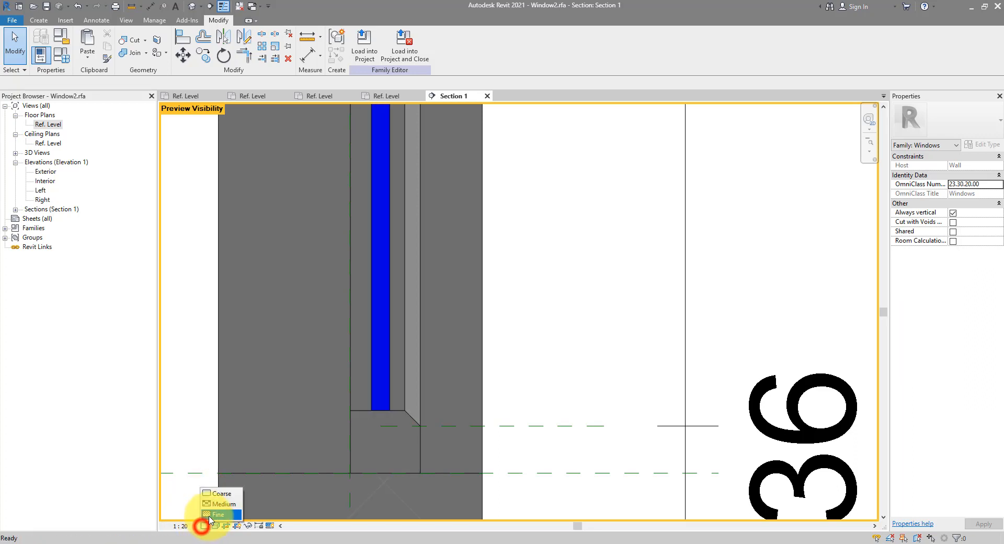
click(214, 514)
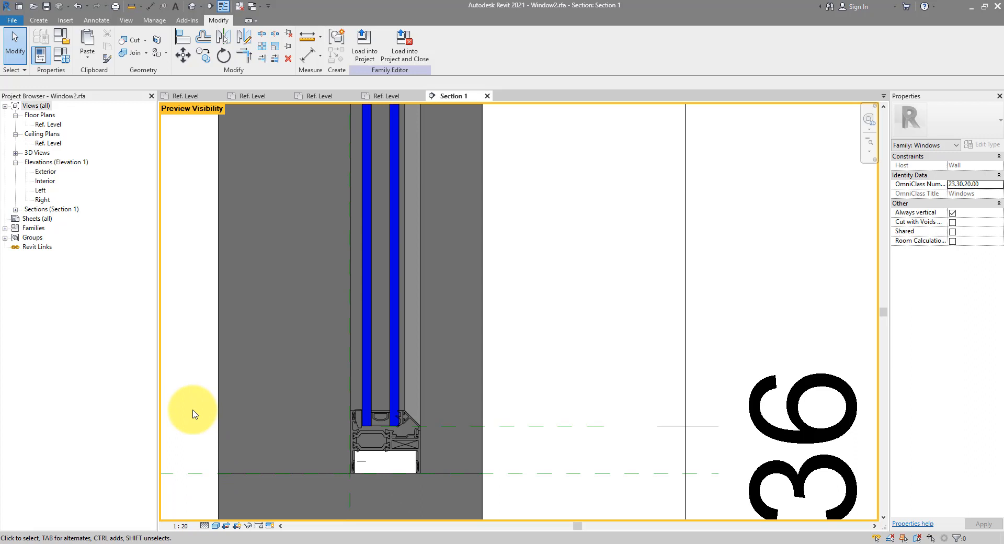
click(179, 392)
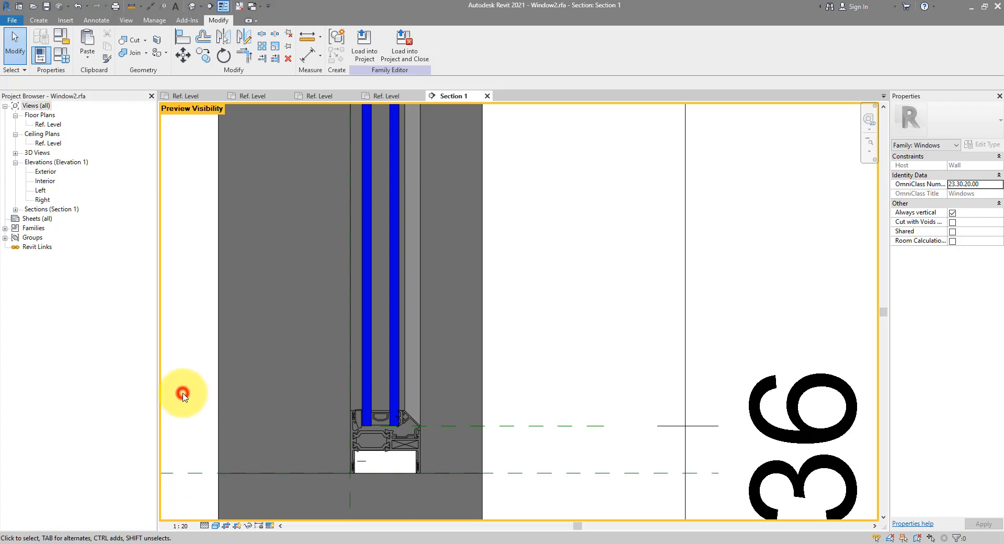
Open the default 3D view and temporarily hide the host wall and the opening cut to isolate the window.
click(192, 6)
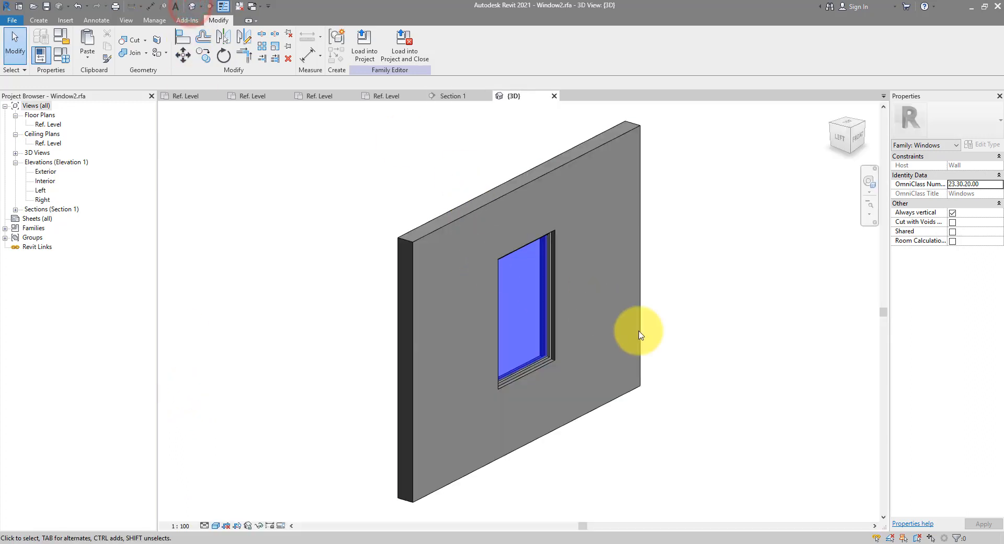
click(568, 171)
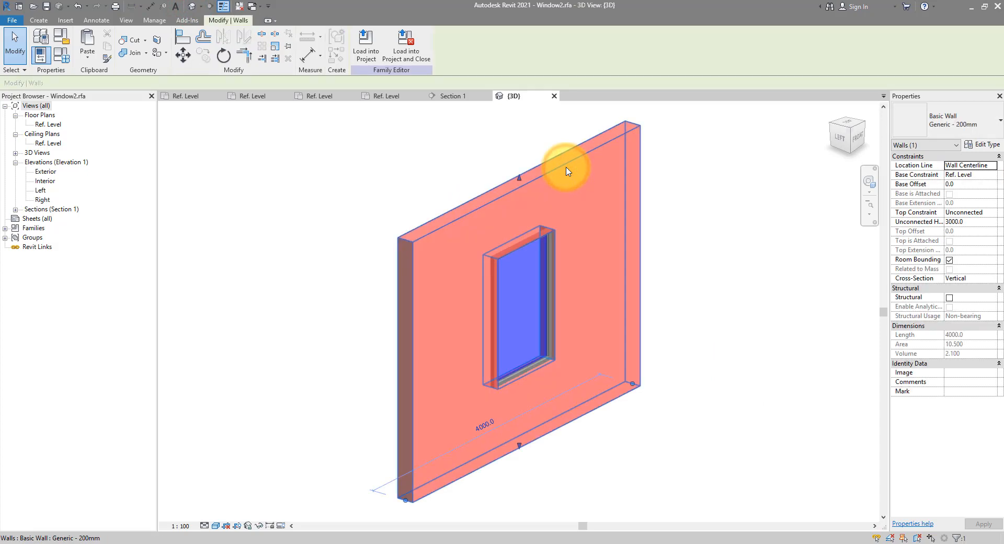
key(h)
key(h)
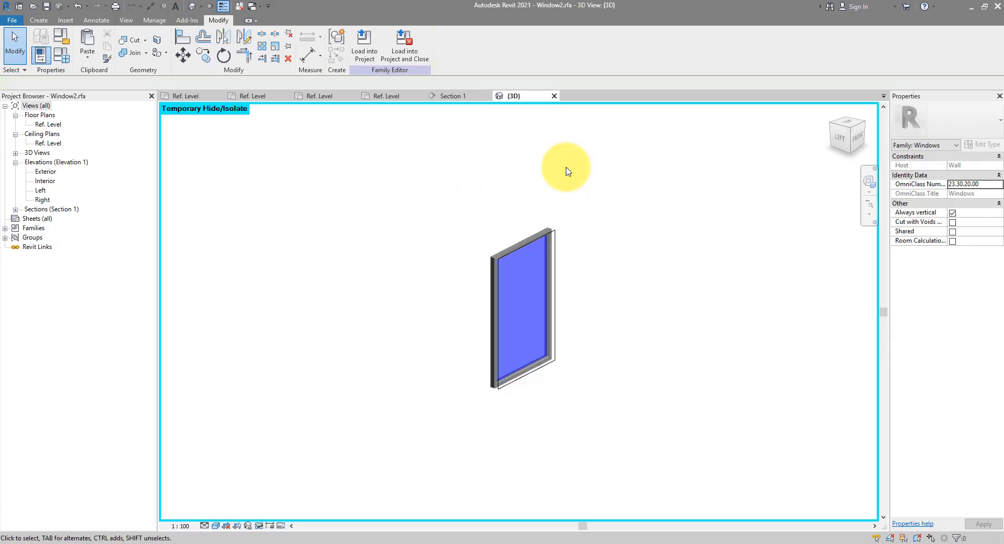
scroll(541, 235, up, 1)
click(543, 232)
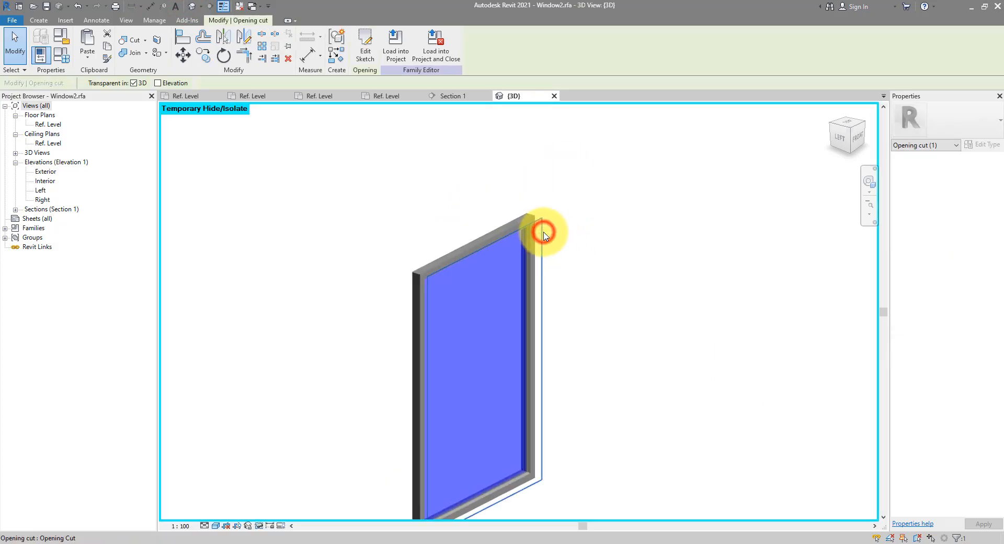
key(h)
key(h)
shift+middle_drag(588, 287, 772, 275)
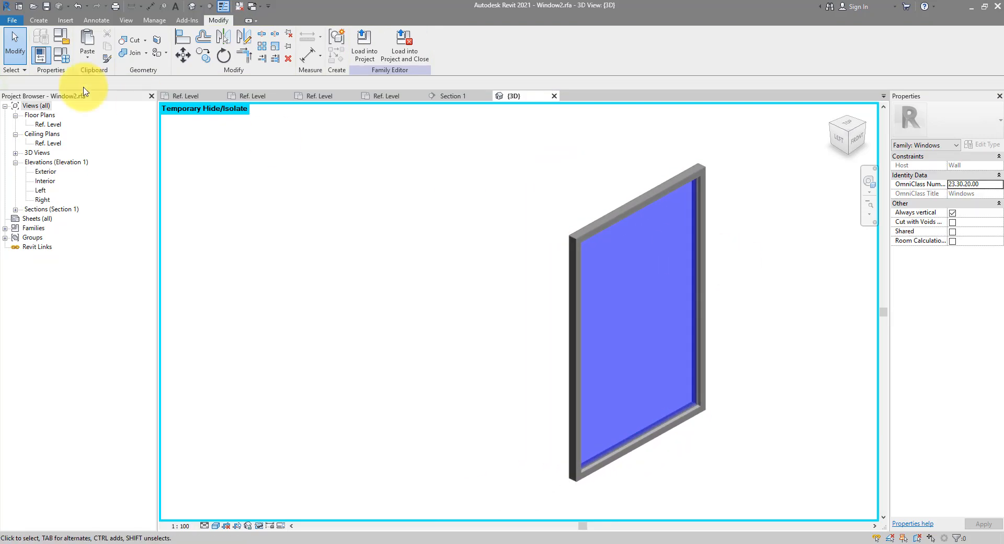
Set the family's Height to 2000 and Width to 1500 in the family types and apply the changes.
click(62, 54)
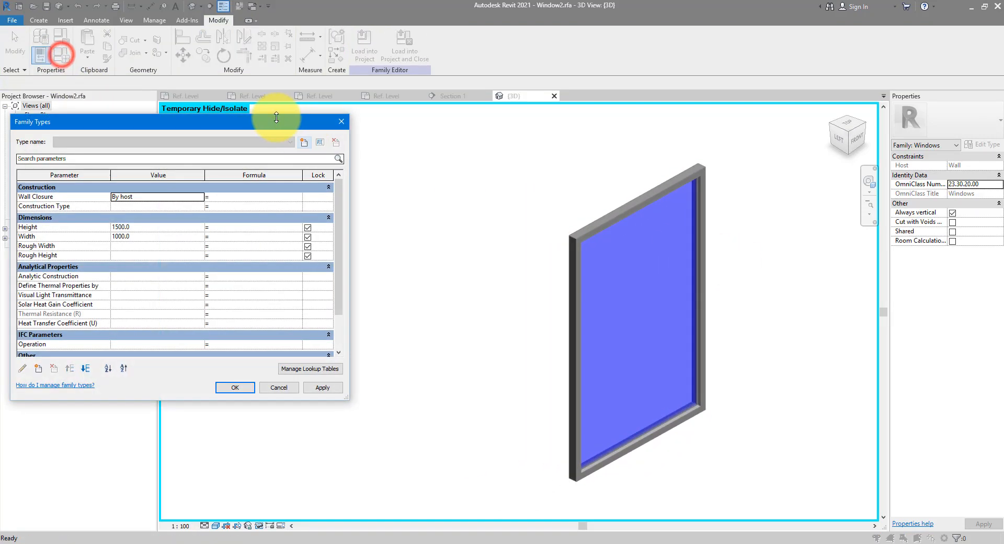
click(165, 228)
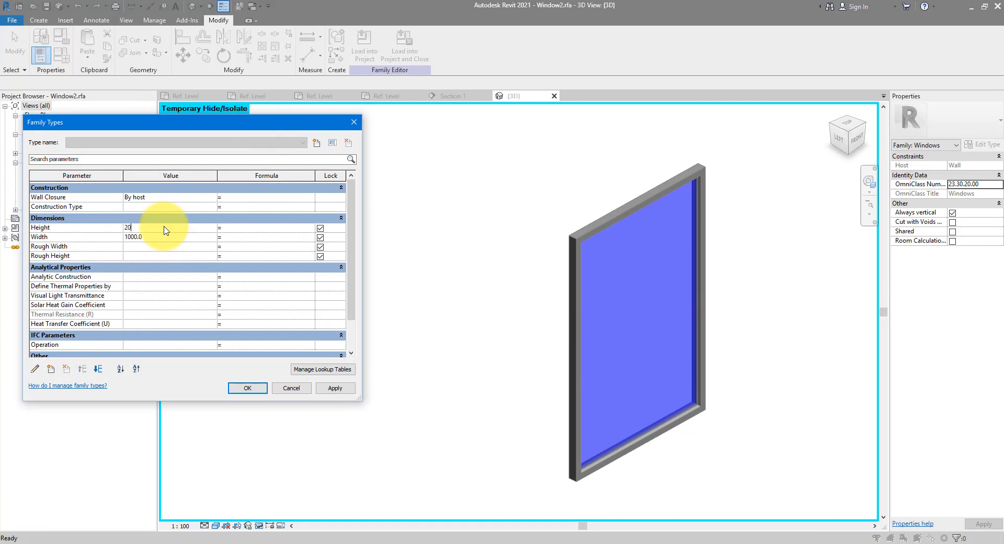
text(2000)
click(335, 391)
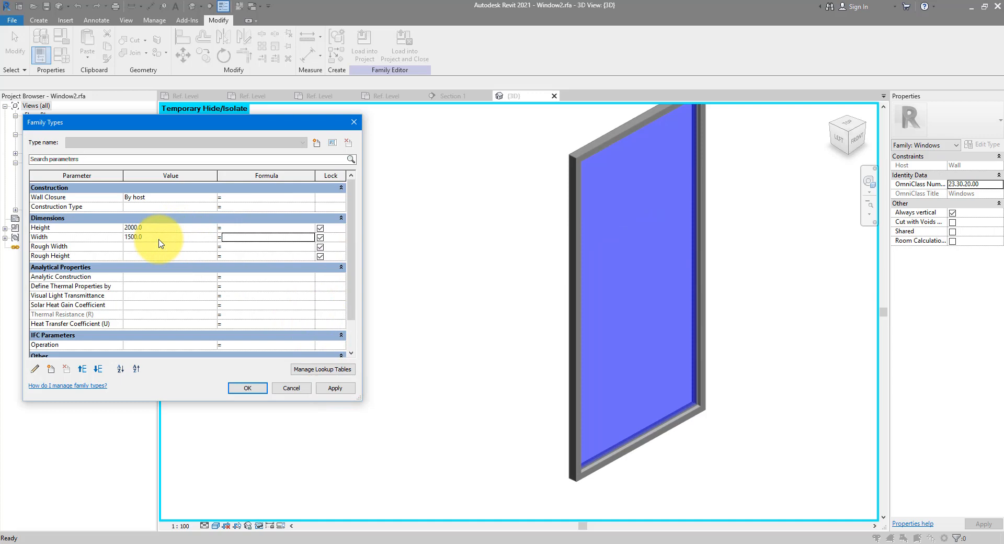
click(328, 391)
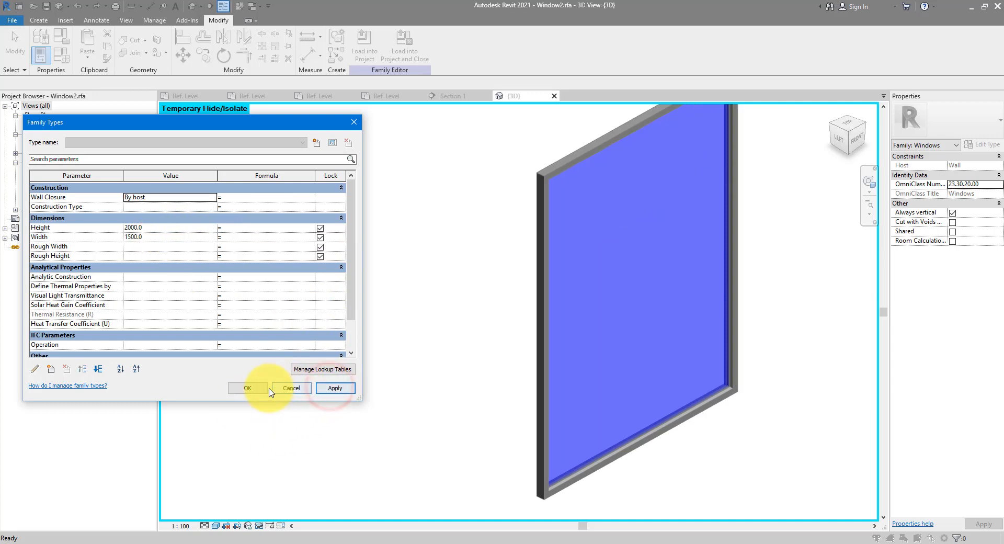
click(248, 388)
Turn Preview Visibility on in the 3D view and set its detail level to Fine.
click(281, 525)
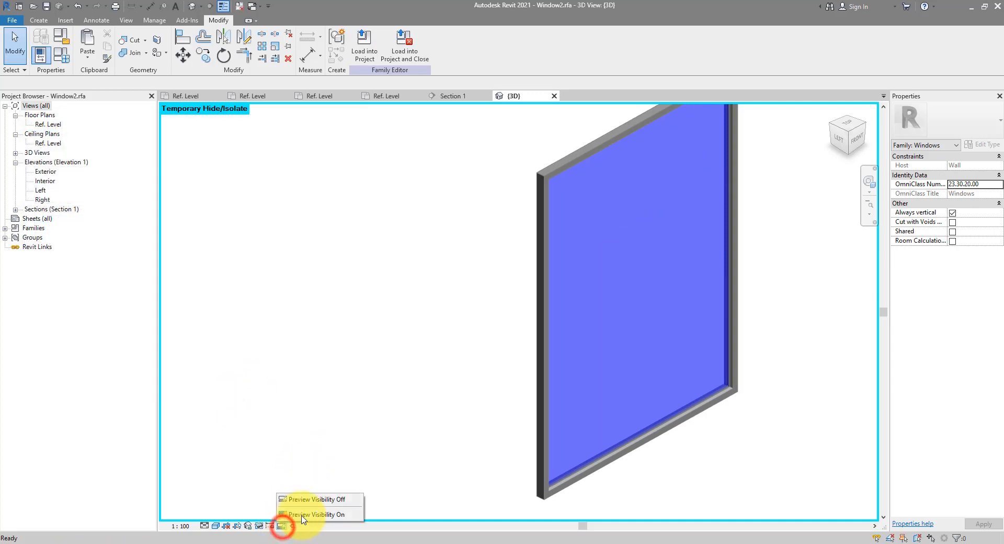
click(309, 515)
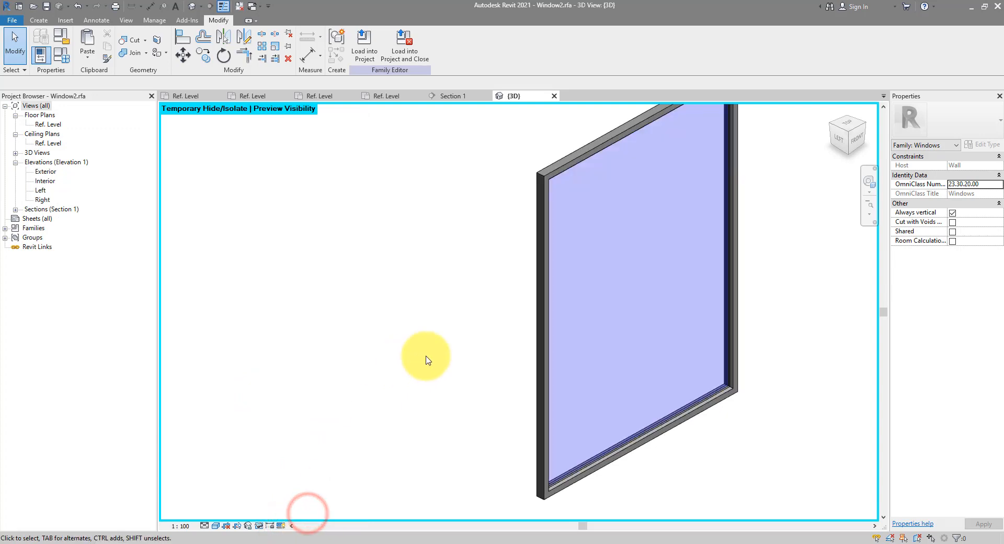
click(204, 524)
click(207, 515)
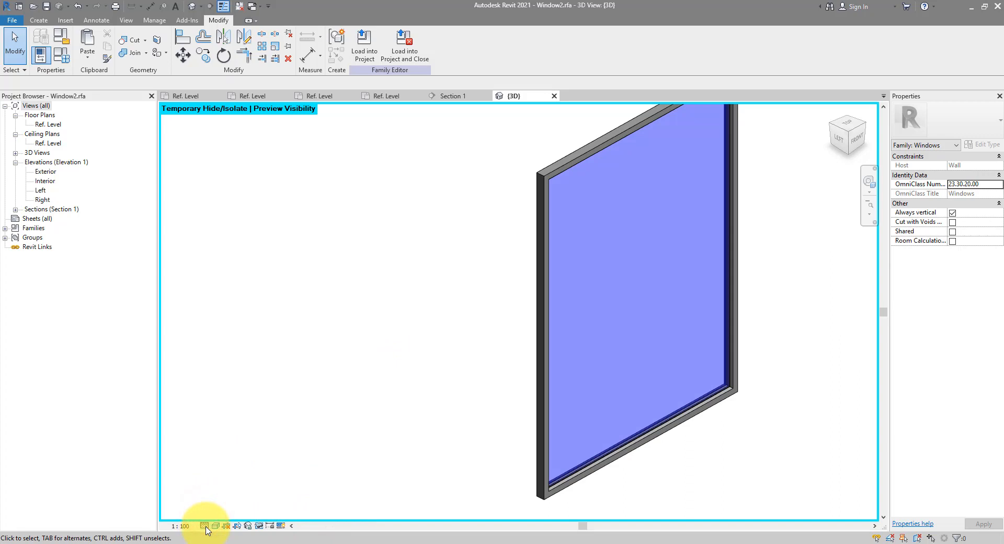
Compare the window in 3D at Coarse and Medium detail levels, return to Fine and look over the whole frame.
click(205, 526)
click(212, 493)
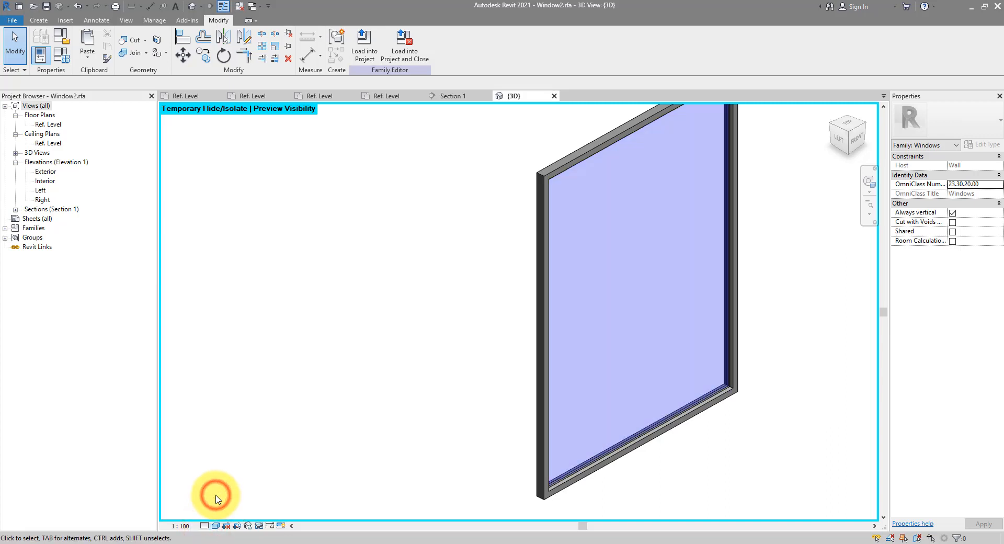
click(204, 527)
click(211, 506)
click(205, 525)
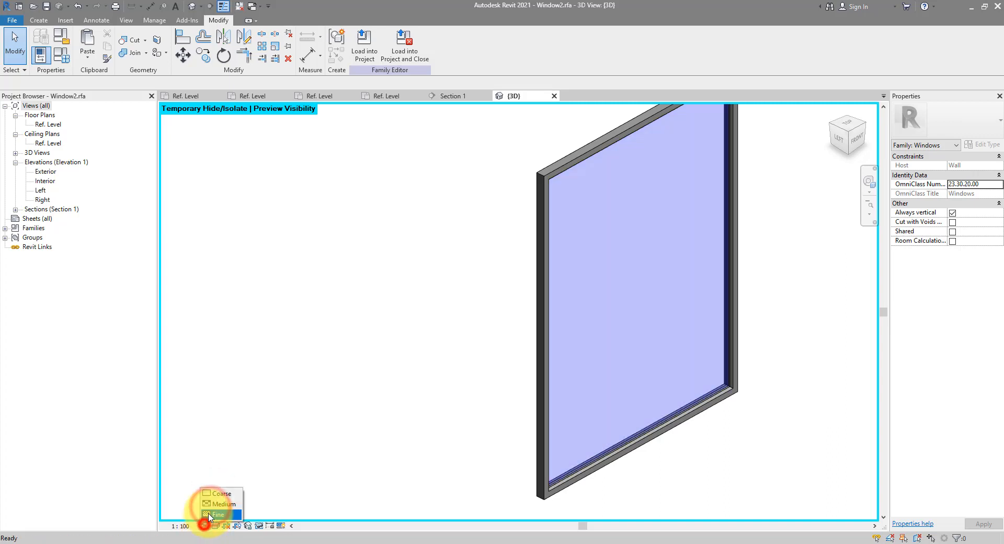
click(209, 514)
click(294, 403)
middle_drag(465, 245, 437, 262)
scroll(359, 270, down, 2)
scroll(437, 262, up, 1)
scroll(436, 262, up, 1)
middle_drag(452, 303, 448, 272)
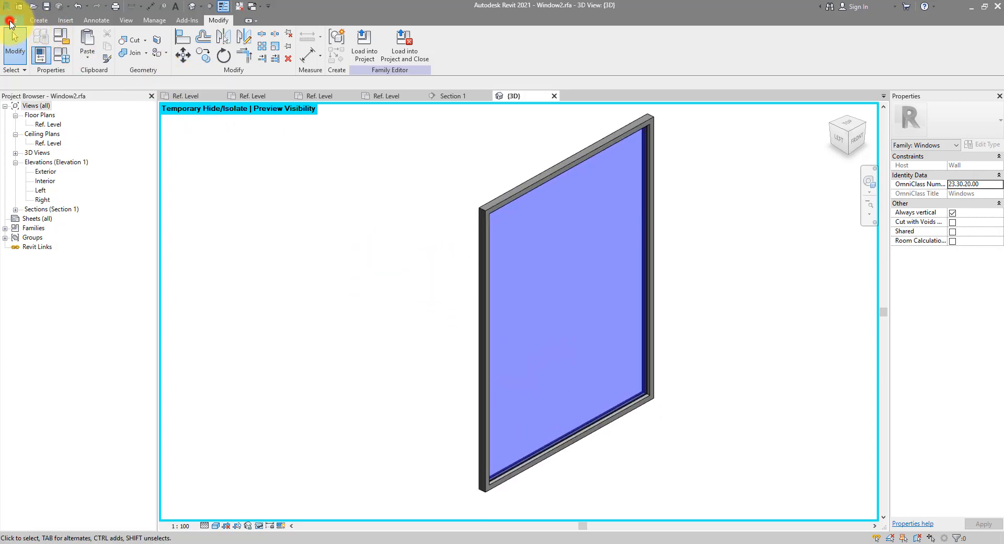
Create a new project from the Architectural Template.
click(11, 20)
key(ctrl+n)
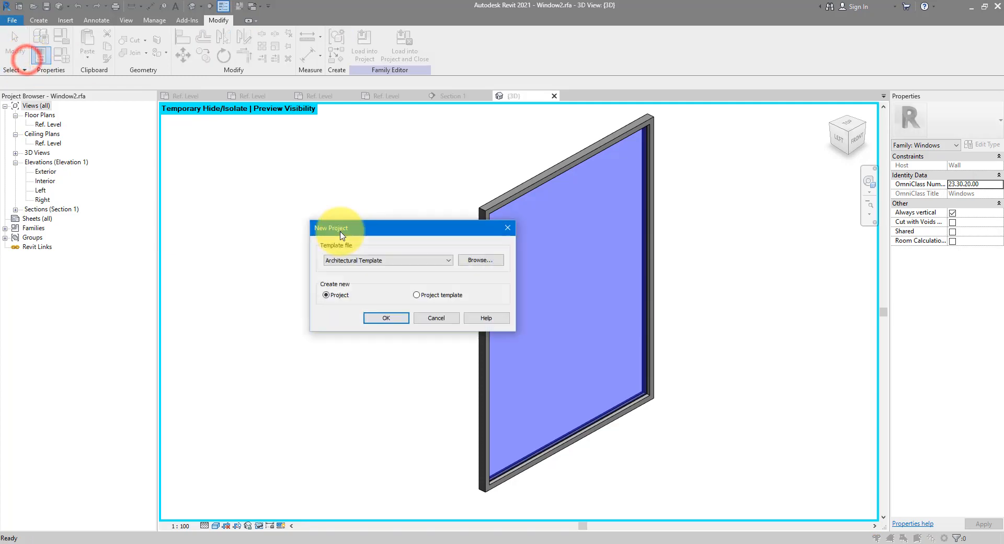
click(387, 320)
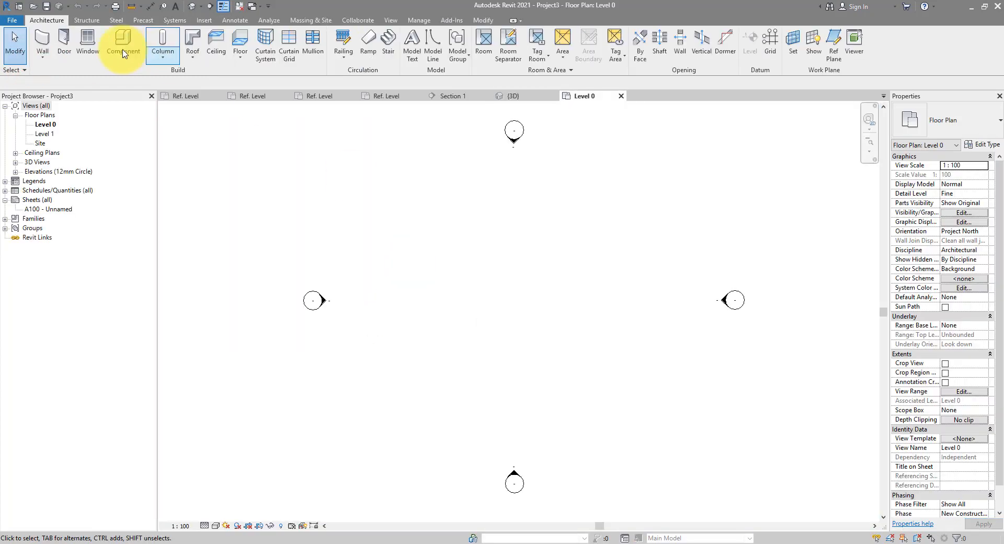
Draw a straight horizontal wall about 3400 mm long between the elevation markers on the Level 0 plan.
click(40, 36)
click(472, 303)
click(526, 303)
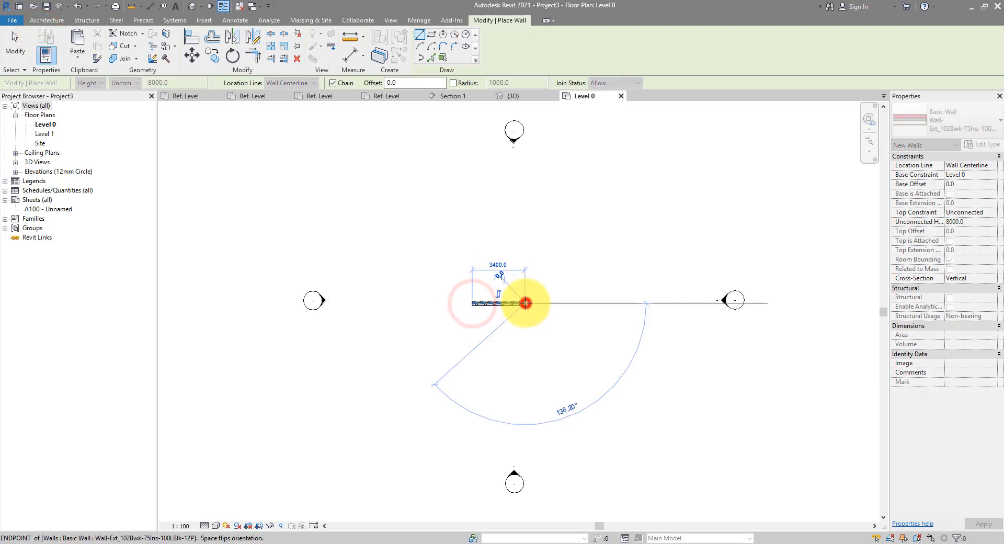
key(Escape)
key(Escape)
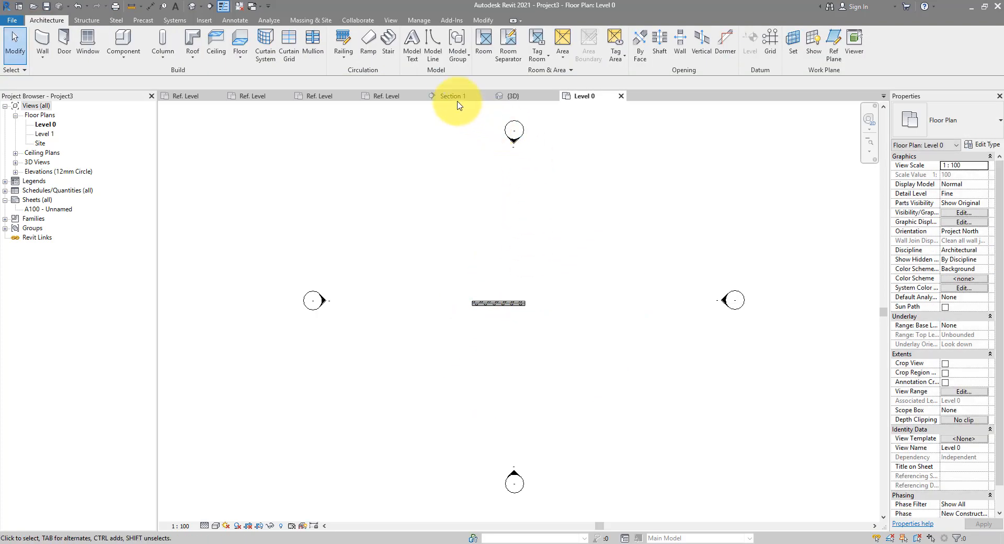
Load the Window2 family into the new project and place one window centred along the wall.
click(524, 96)
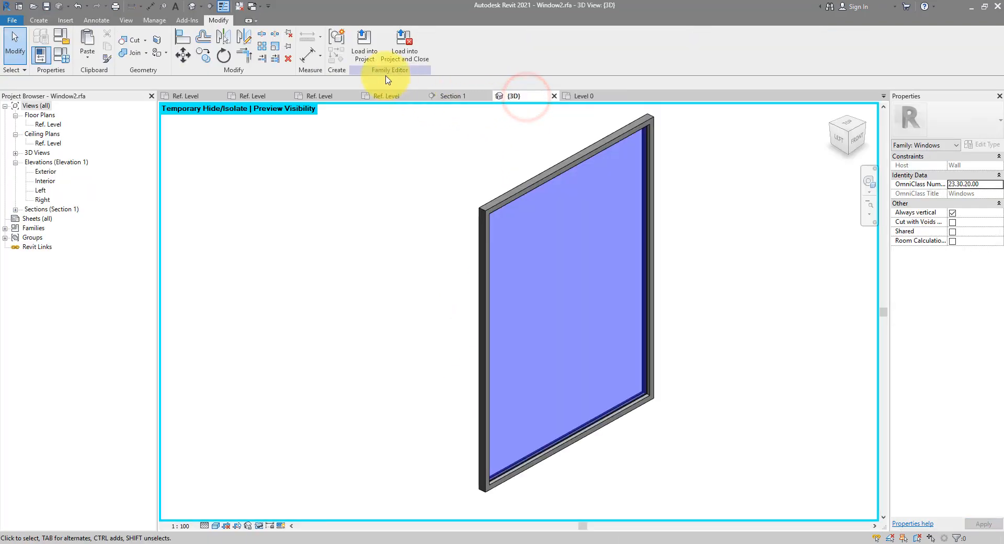
click(369, 54)
click(500, 253)
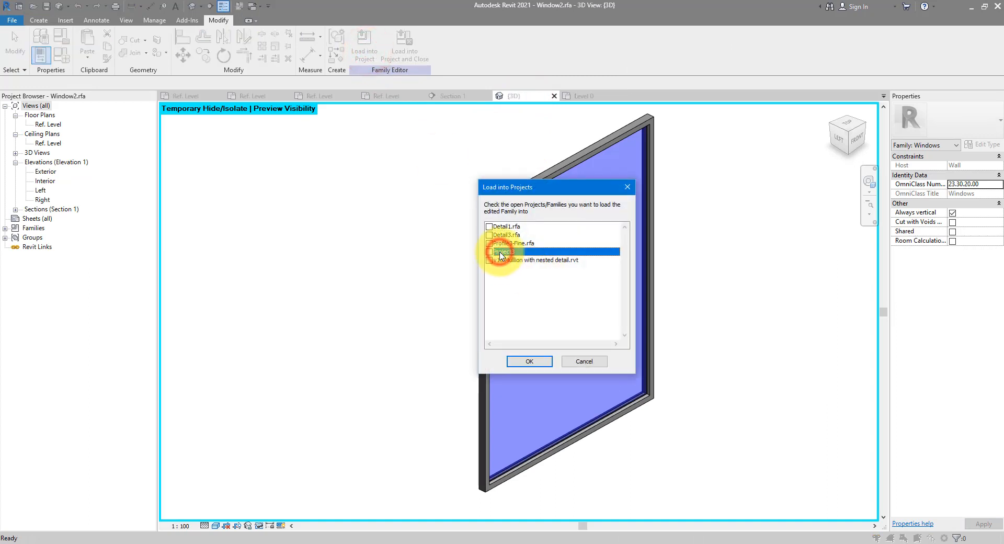
click(527, 363)
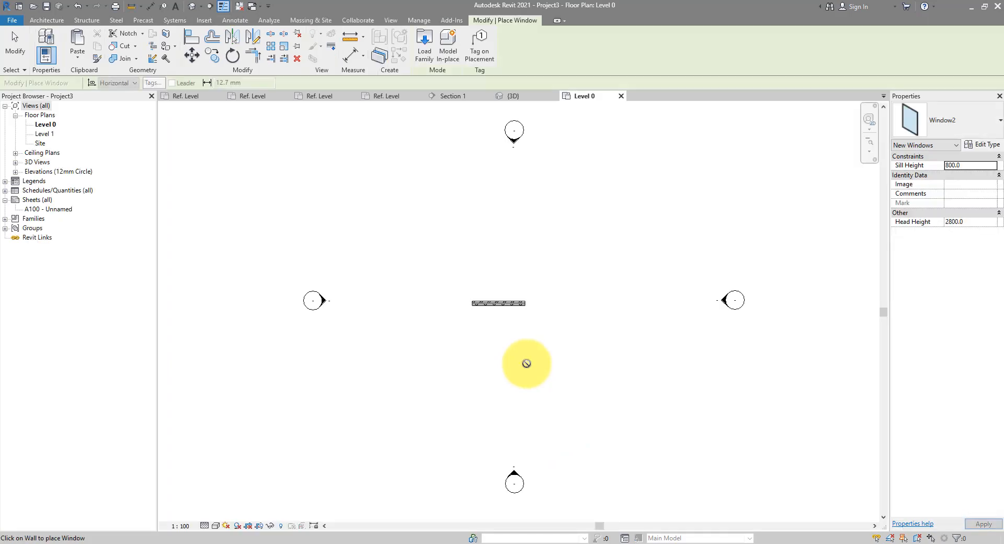
scroll(489, 285, up, 5)
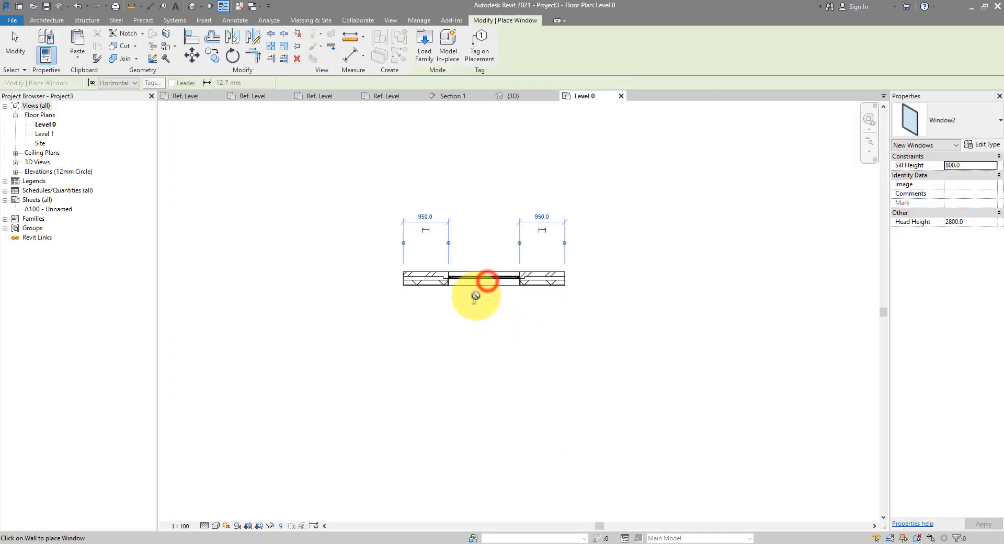
key(Escape)
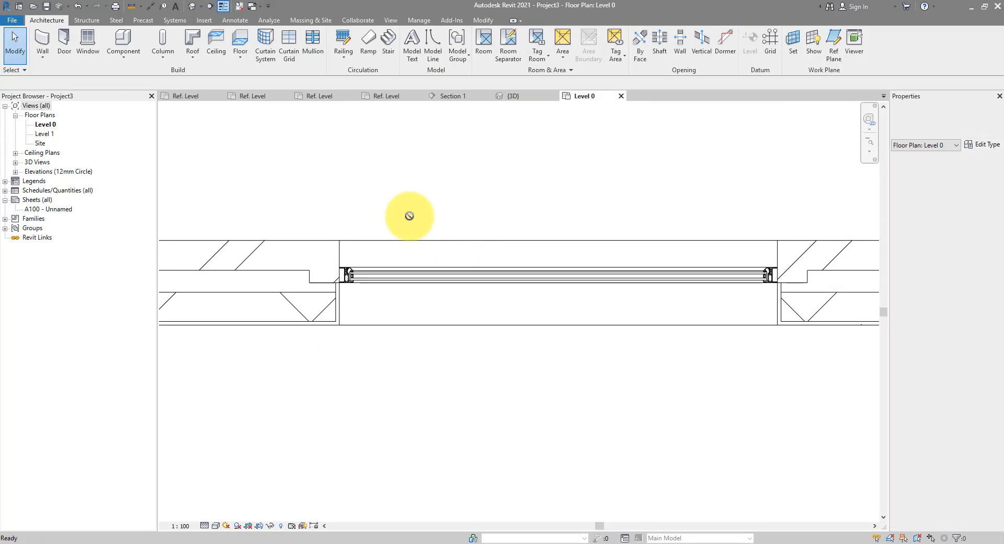
Examine the placed window in plan and set the Level 0 view's detail level to Coarse.
scroll(405, 219, up, 3)
middle_drag(426, 230, 364, 261)
scroll(319, 264, down, 3)
middle_drag(429, 259, 395, 271)
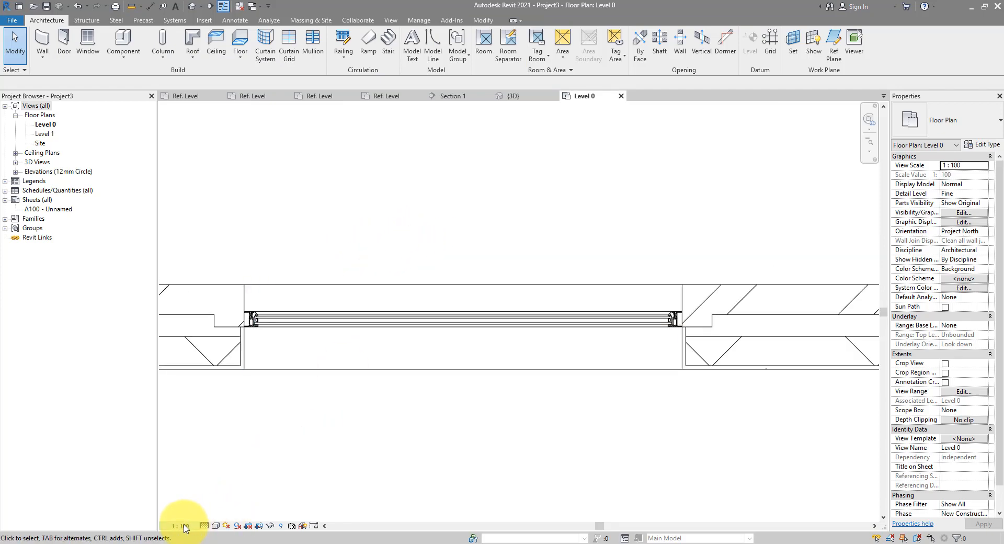
click(204, 526)
click(213, 417)
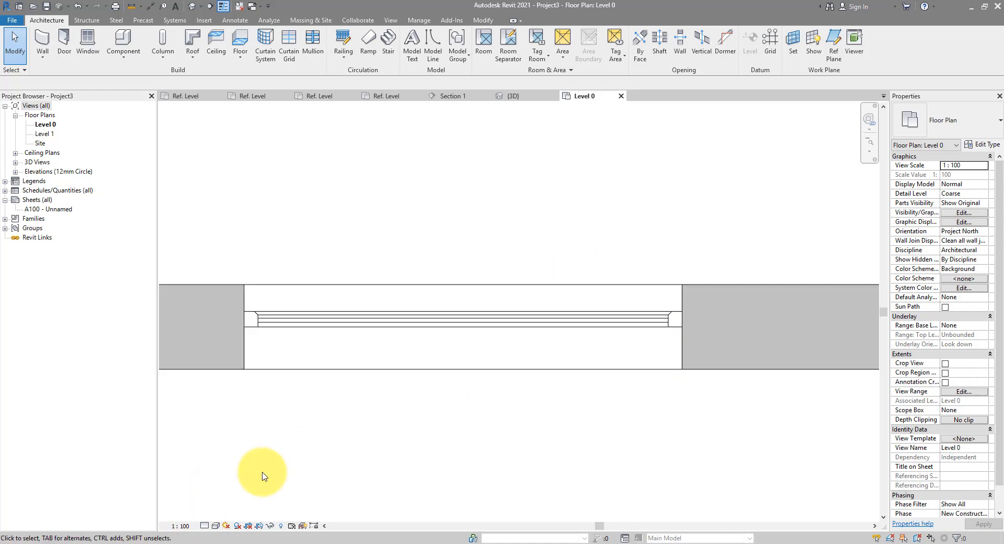
Set the Level 0 plan's detail level to Medium and then Fine, and examine the window's frame profile at the jamb.
click(204, 525)
click(213, 505)
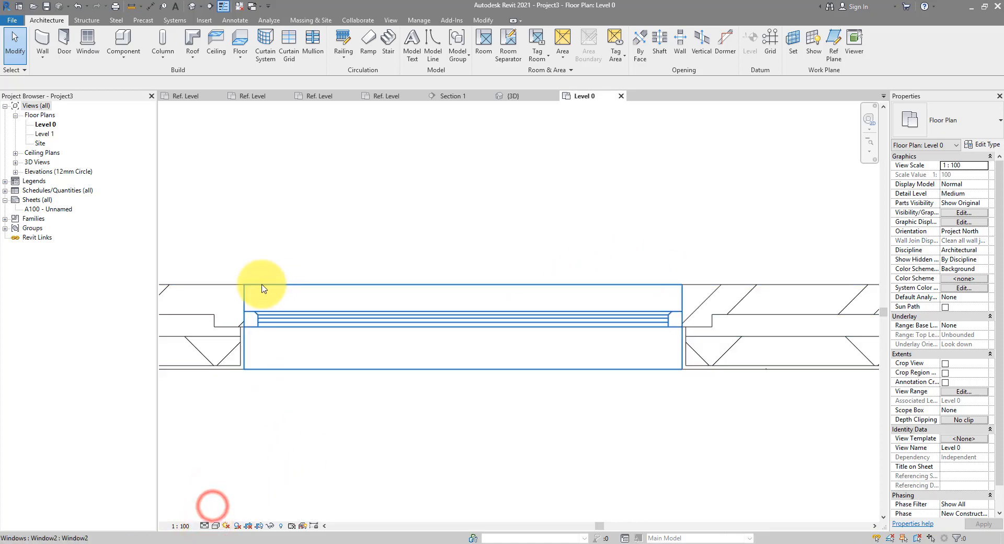
click(205, 525)
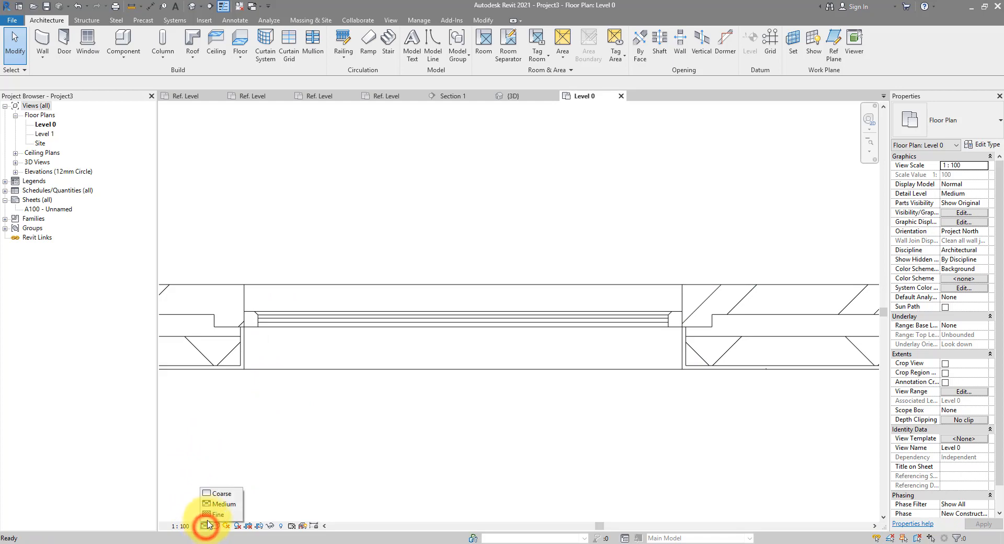
click(214, 515)
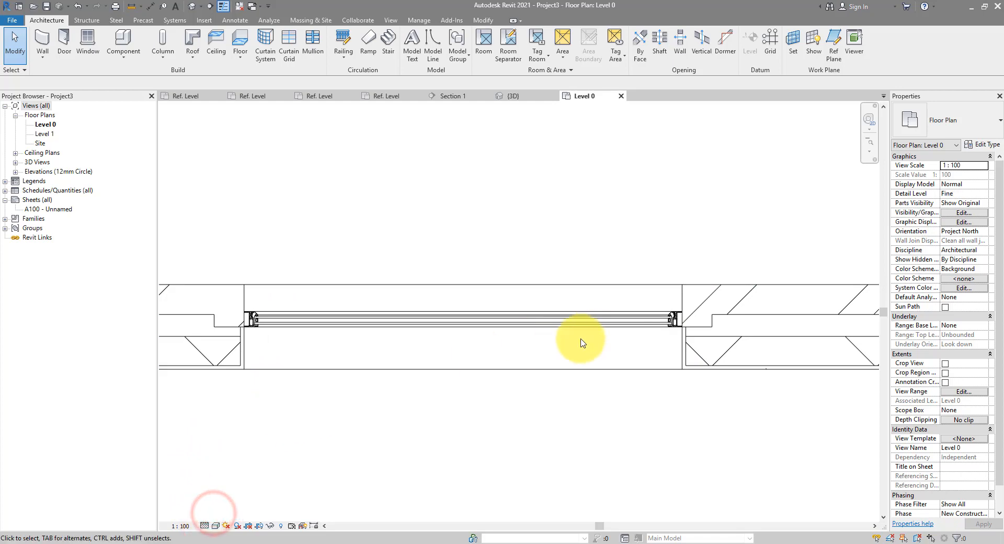
scroll(244, 326, up, 3)
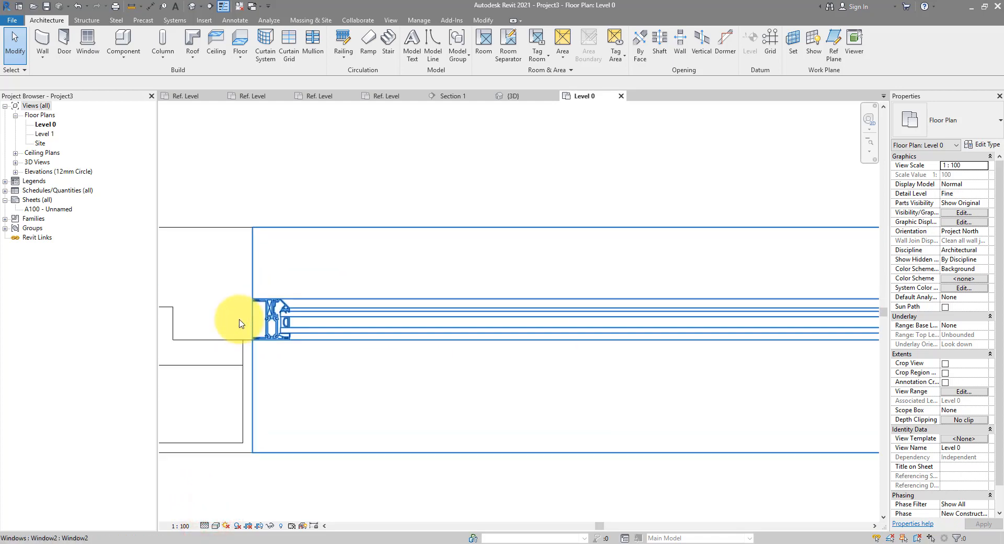
scroll(242, 324, down, 4)
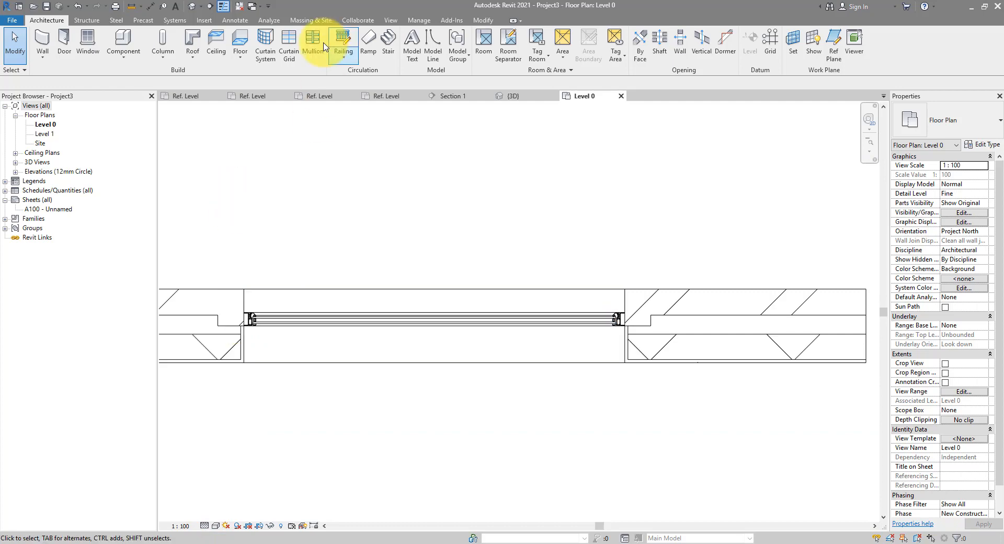
Draw a vertical building section across the wall through the window, and set the Level 0 view scale to 1:10.
click(391, 20)
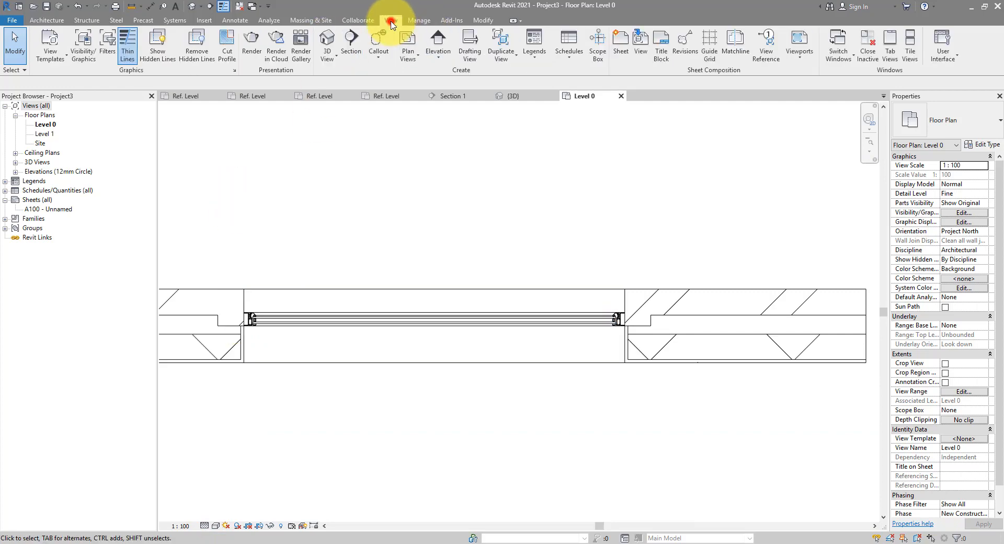
click(351, 41)
click(351, 221)
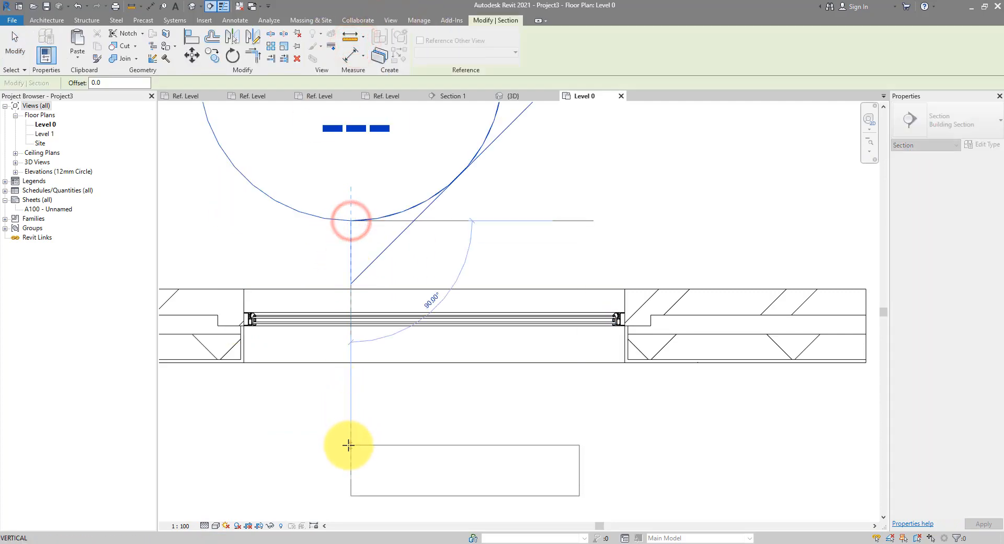
click(351, 444)
scroll(265, 433, down, 3)
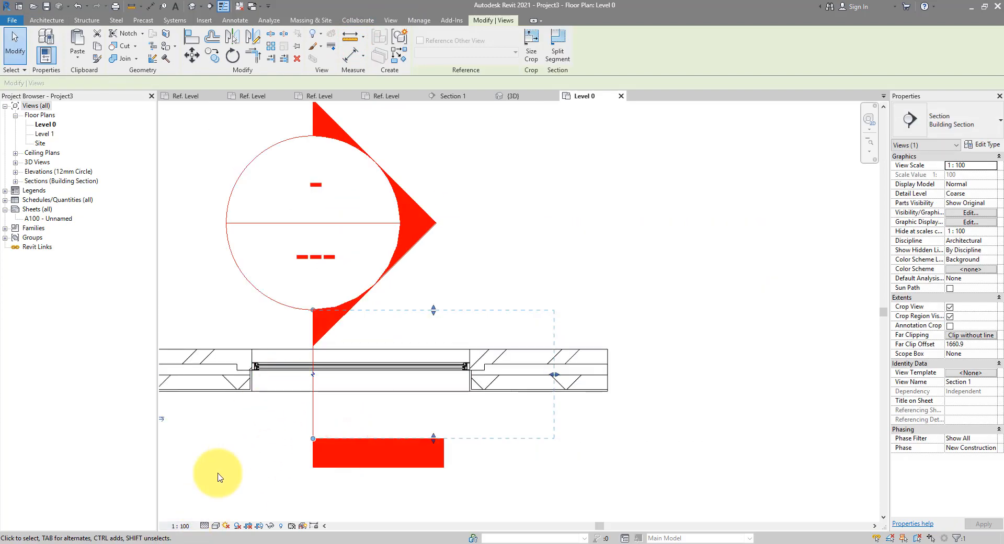
click(177, 525)
click(195, 412)
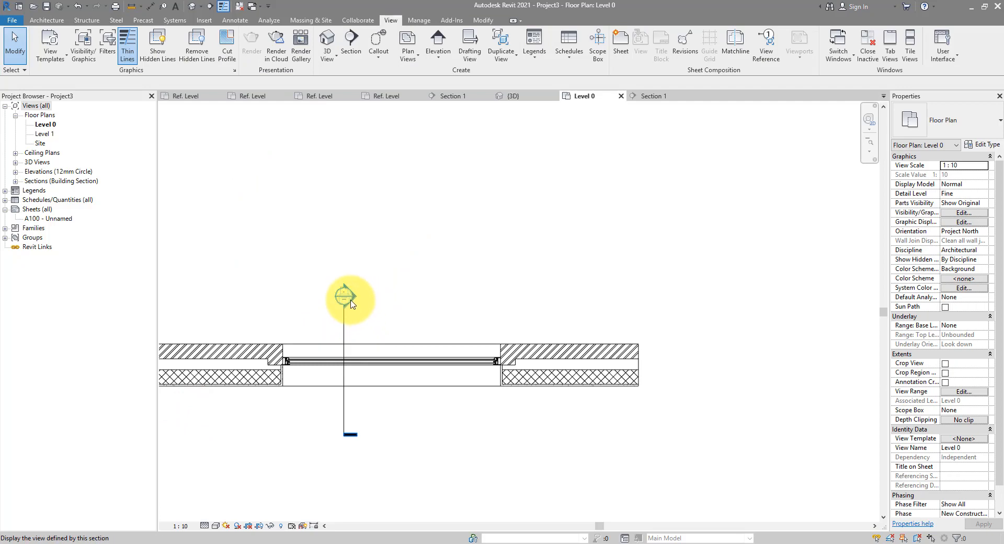
Open the new section view, set its detail level to Medium and then Fine, and examine the window head.
double_click(350, 300)
middle_drag(429, 156, 447, 327)
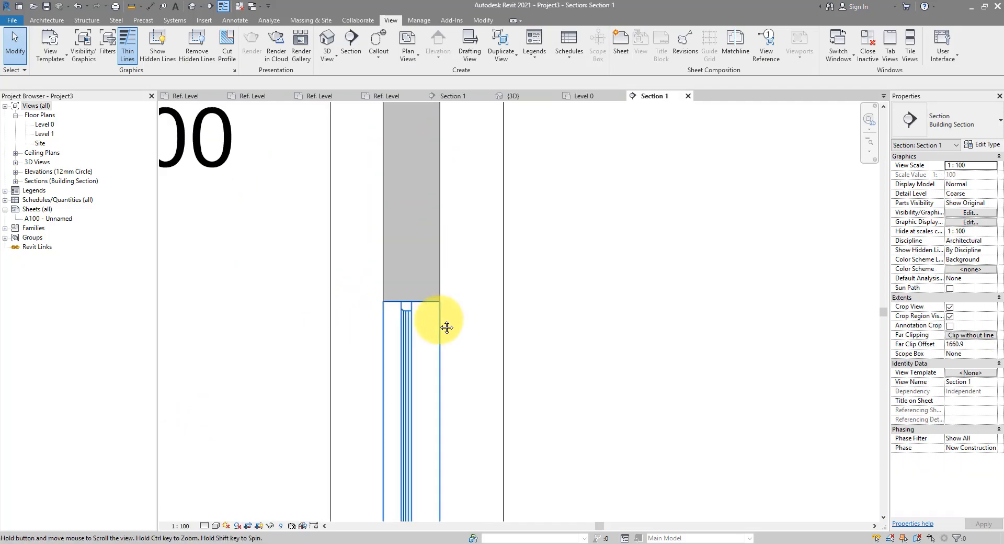
scroll(447, 327, up, 2)
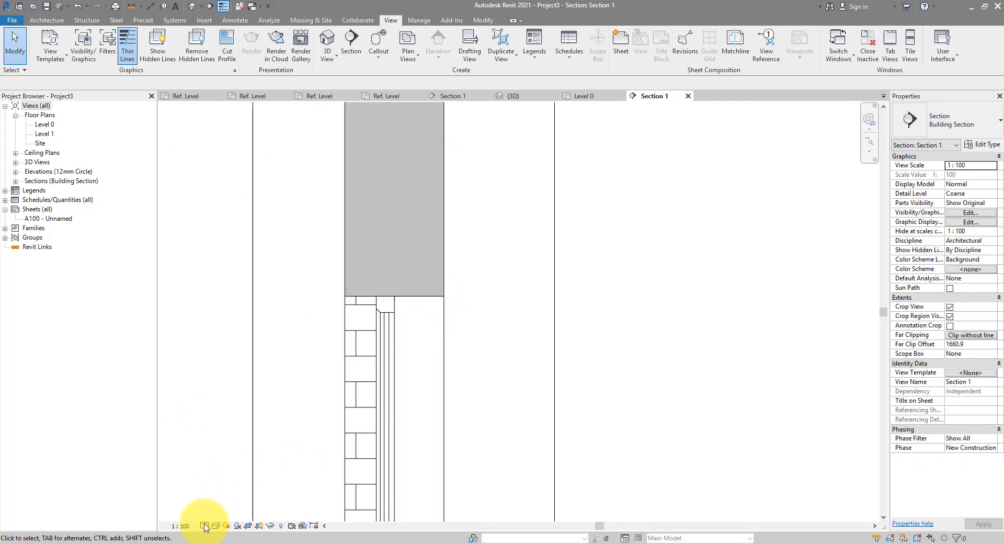
click(222, 504)
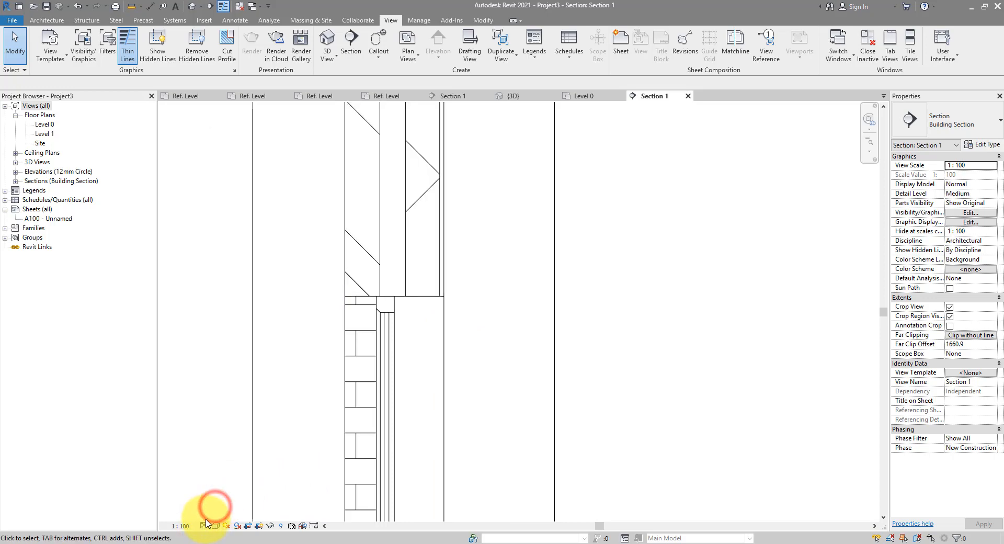
click(204, 525)
click(211, 518)
scroll(393, 303, up, 3)
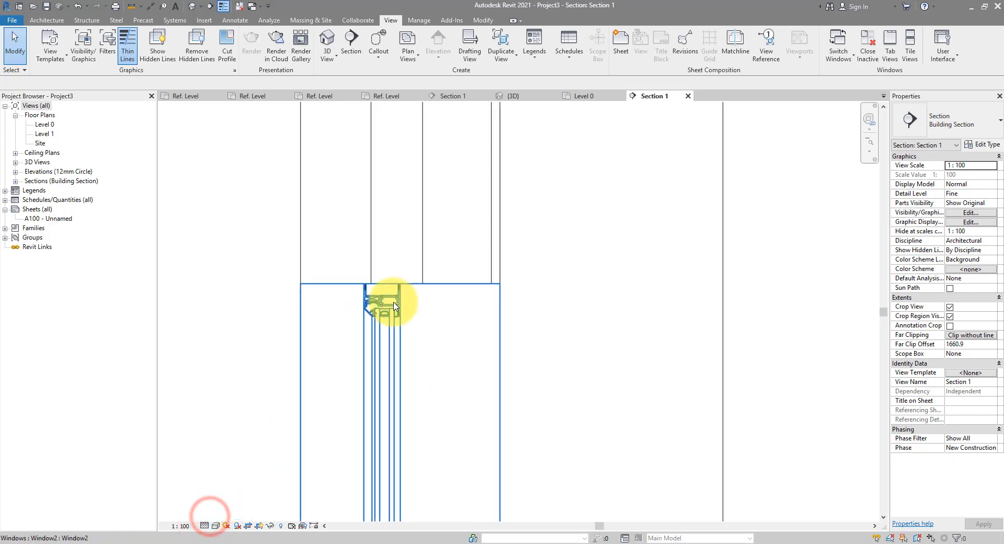
scroll(525, 297, down, 2)
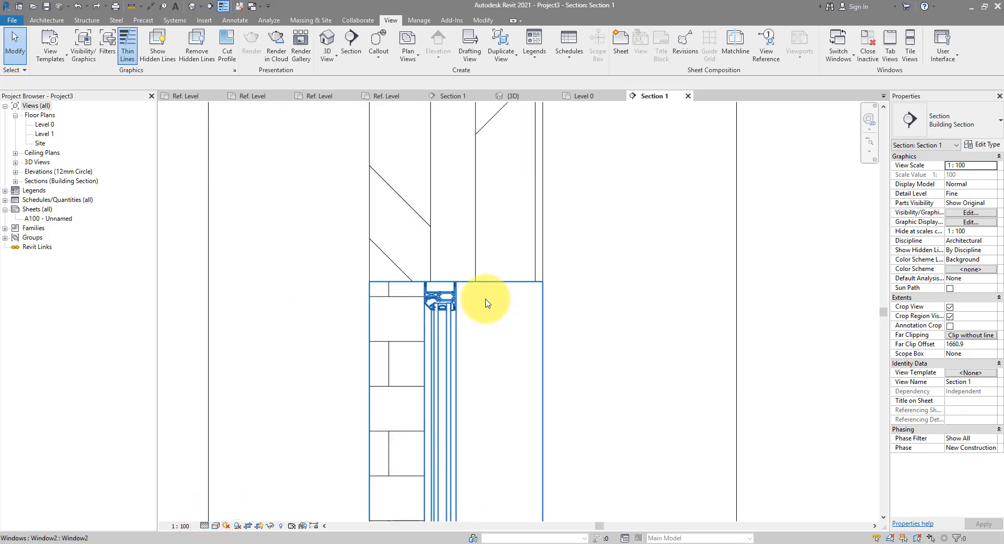
Set the Window2 type's Height to 1500 mm from the section view.
click(453, 298)
scroll(547, 273, down, 2)
middle_drag(613, 294, 617, 212)
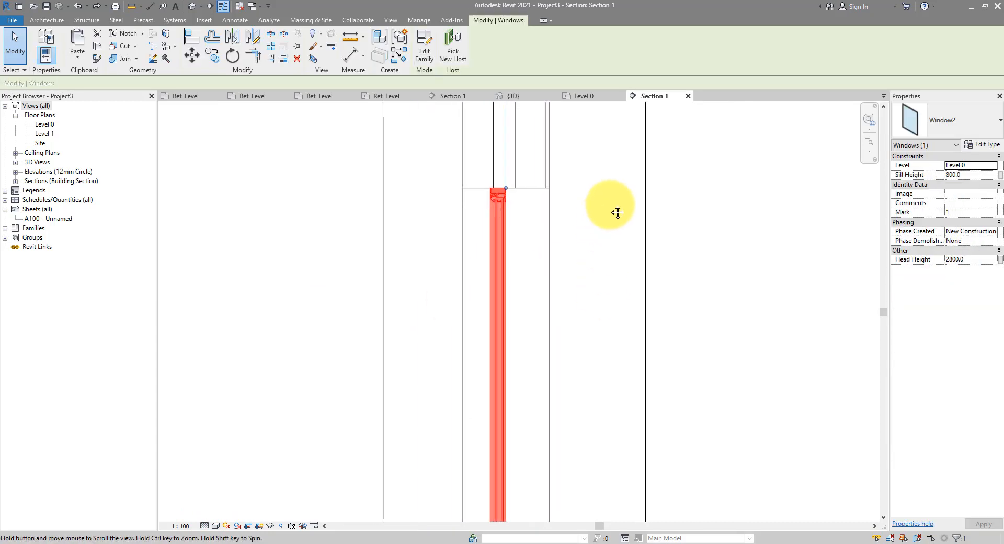
scroll(618, 212, down, 3)
middle_drag(679, 228, 763, 201)
middle_drag(668, 257, 735, 258)
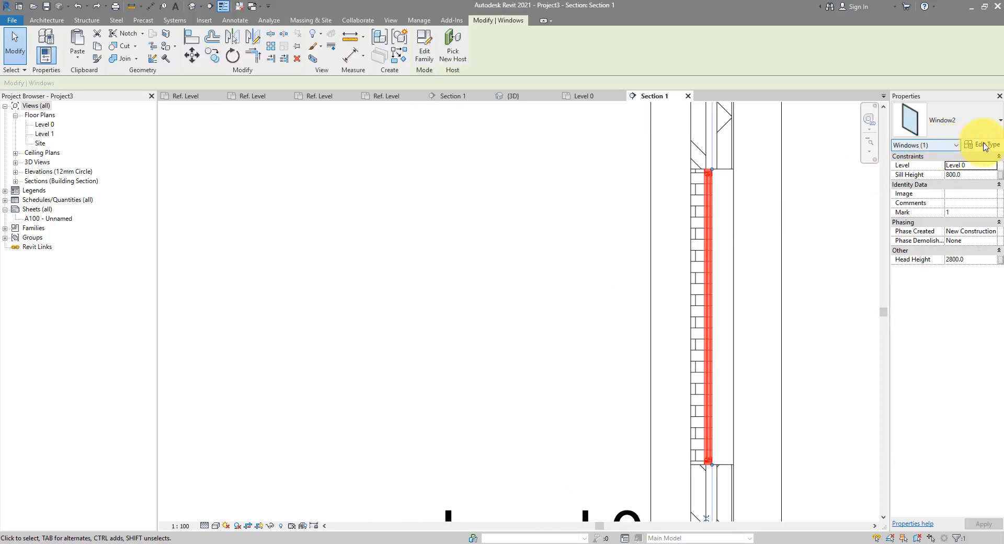
click(984, 146)
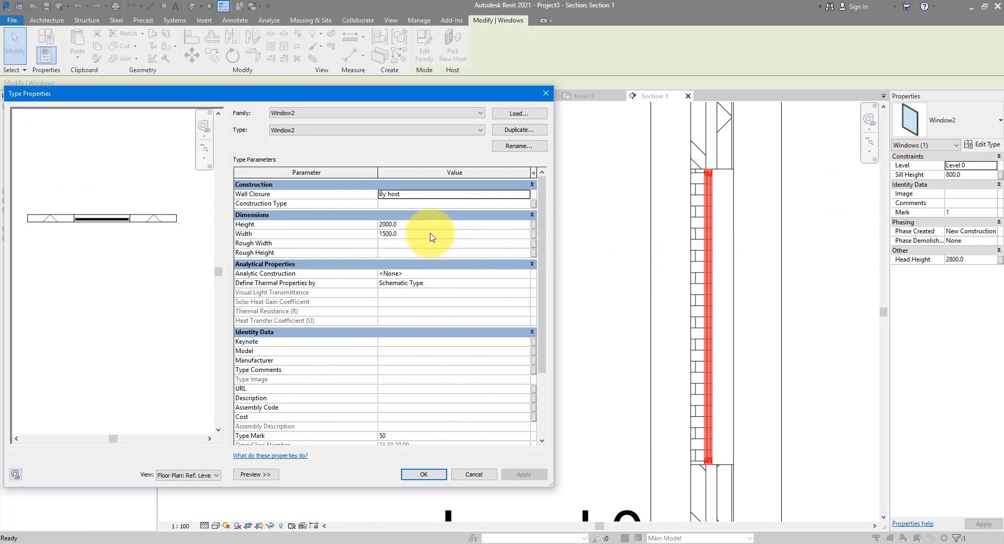
click(411, 226)
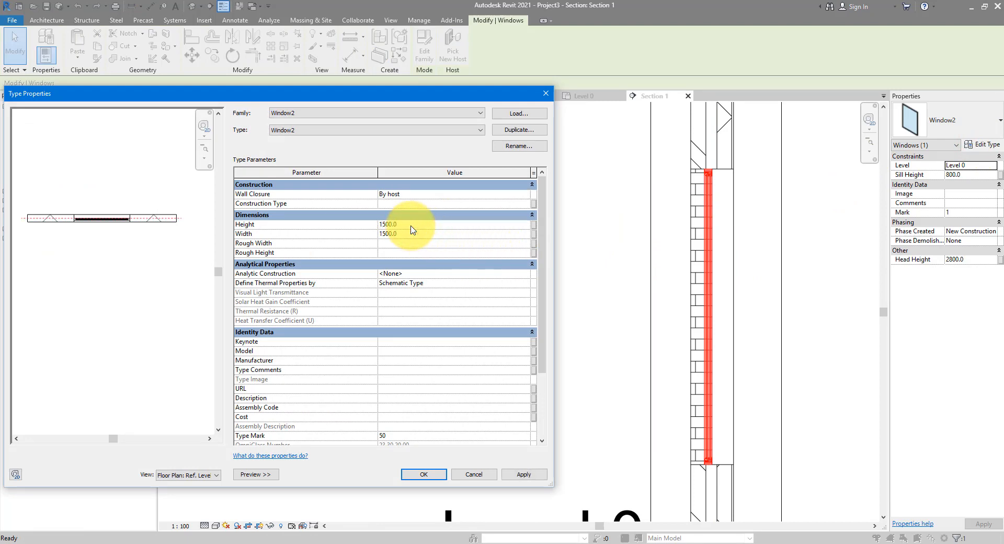
click(431, 472)
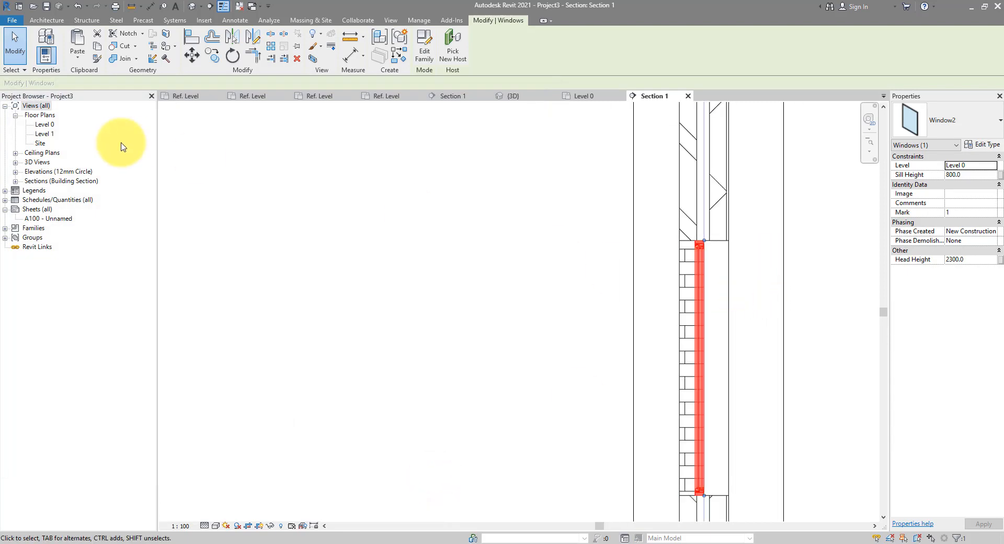
In the Level 0 plan, reduce the Window2 type's Width so that 1250 mm of wall remains on each side.
click(599, 97)
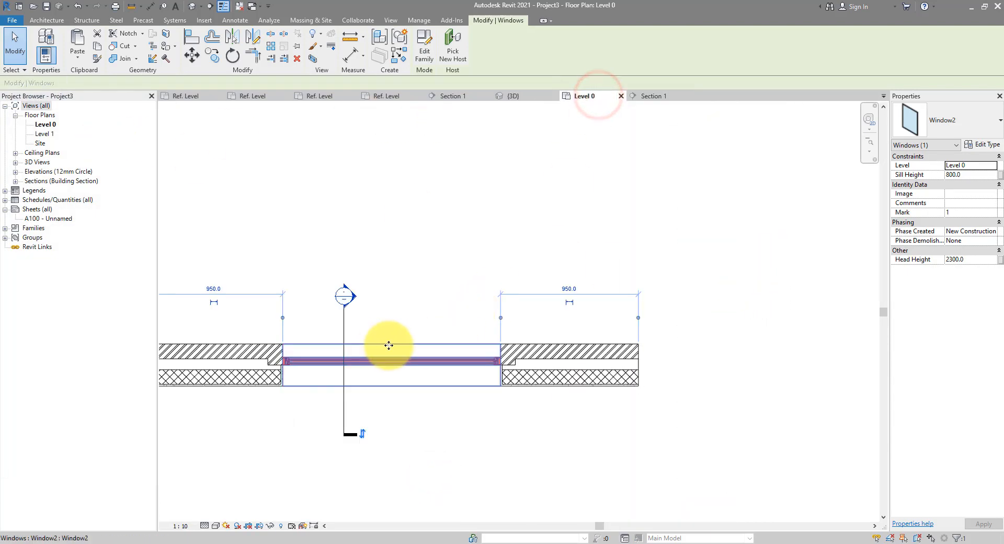
click(970, 145)
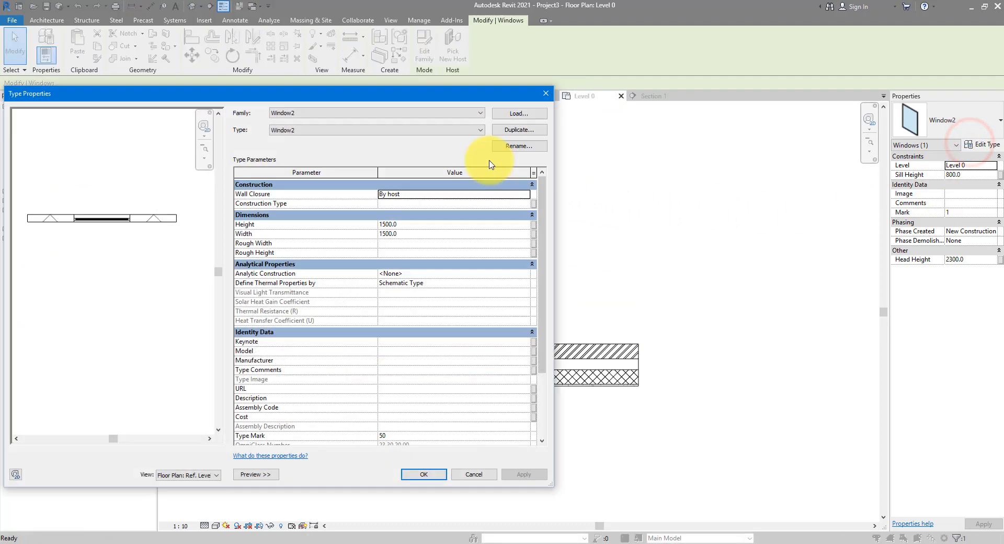
drag(461, 93, 227, 105)
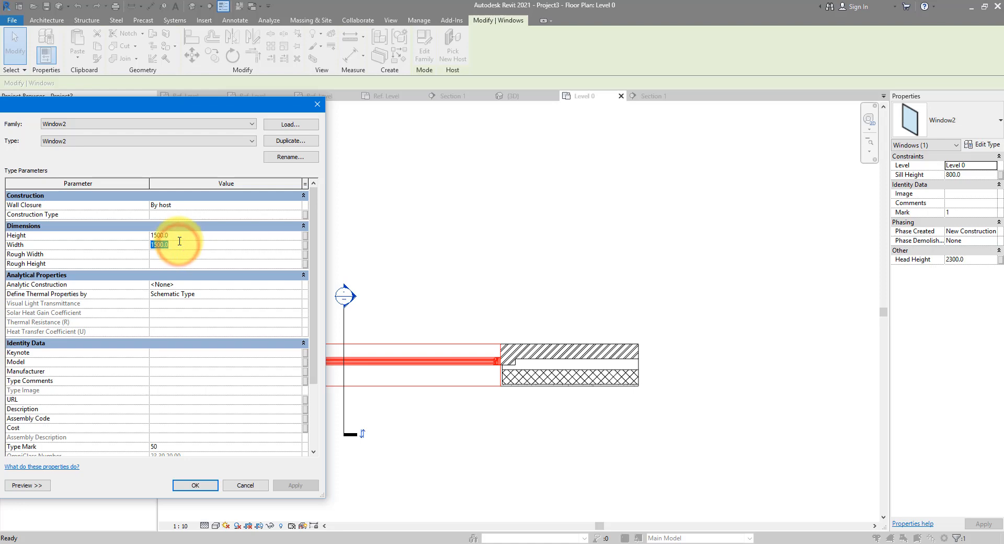
key(Return)
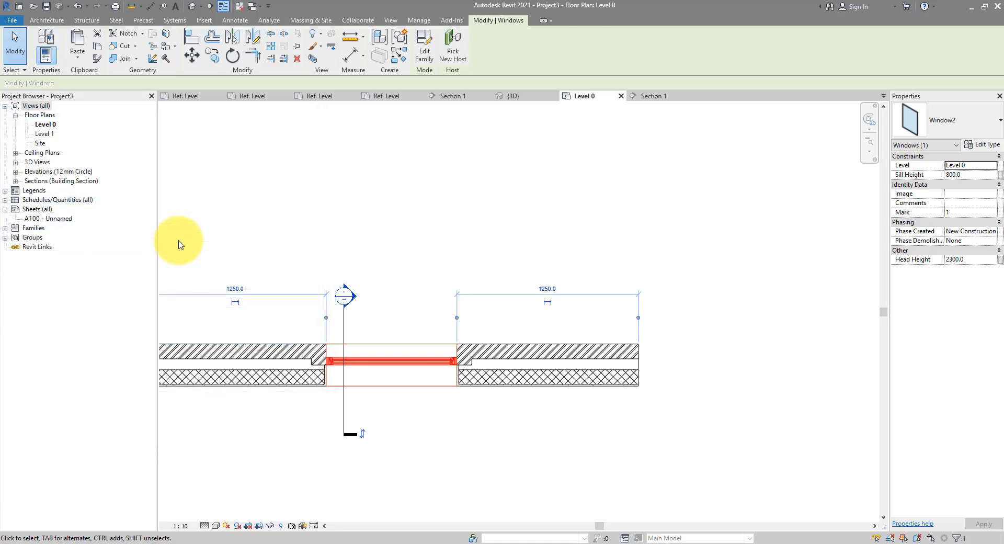
scroll(375, 385, up, 5)
scroll(471, 413, down, 3)
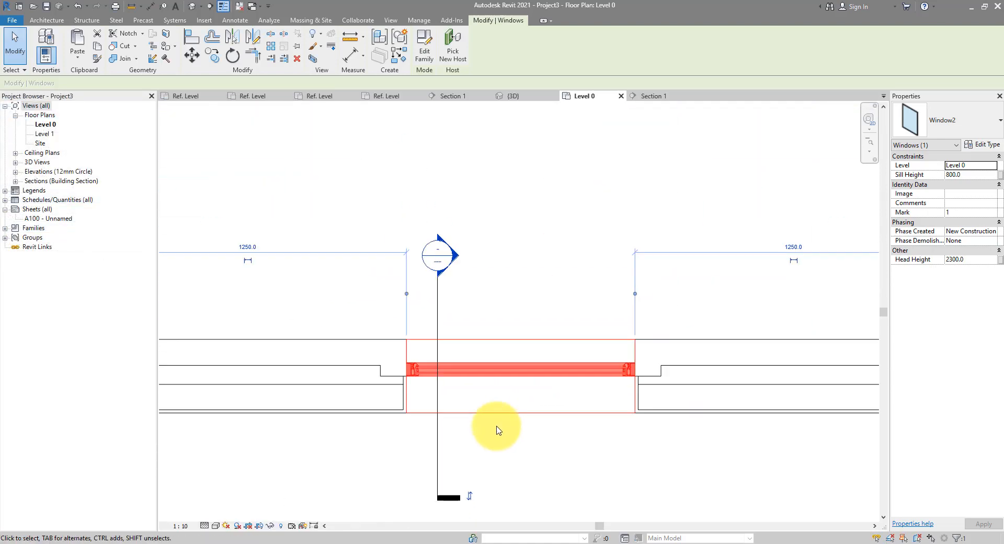
Set the Level 0 view range to a Top offset of 2300 and a Cut plane offset of 2200.
click(502, 287)
scroll(507, 385, up, 4)
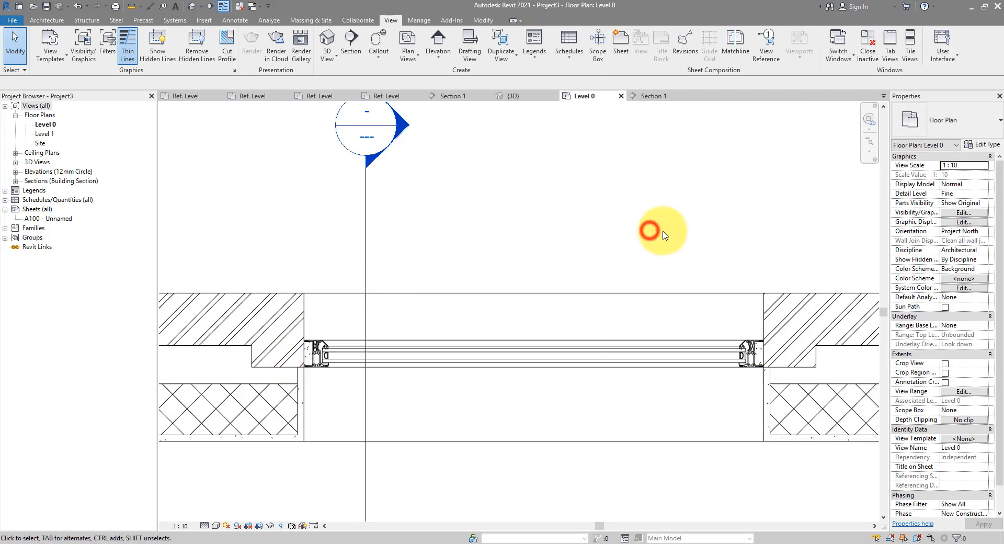
middle_drag(663, 234, 589, 236)
scroll(590, 235, down, 1)
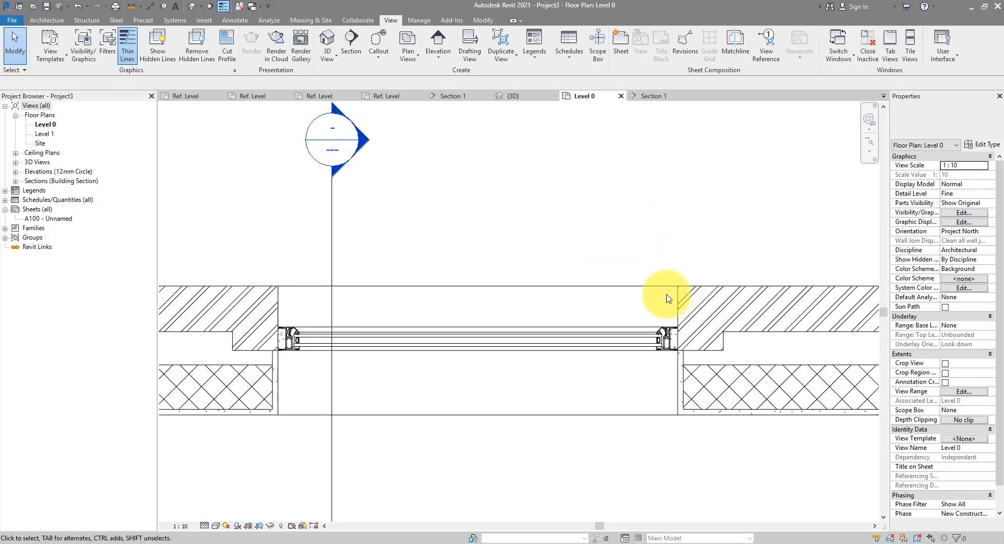
click(971, 393)
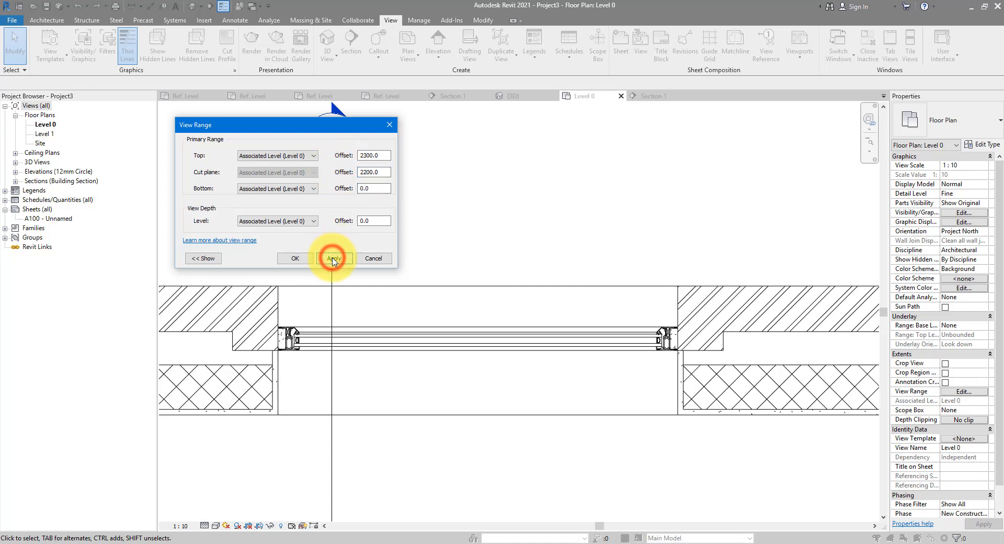
click(298, 261)
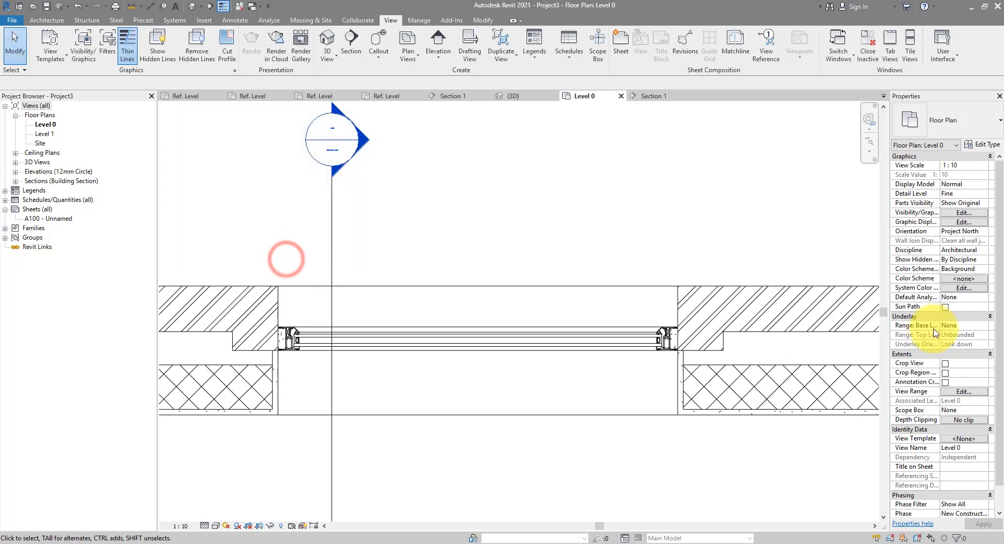
Try the Level 0 view range with a Top offset of 5000 and a Cut plane offset of 3000.
click(962, 391)
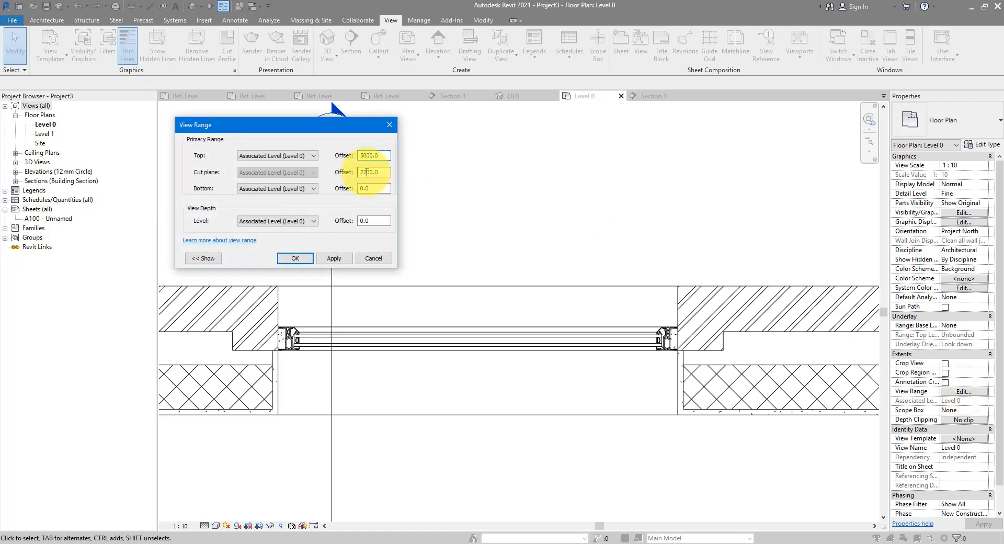
click(335, 258)
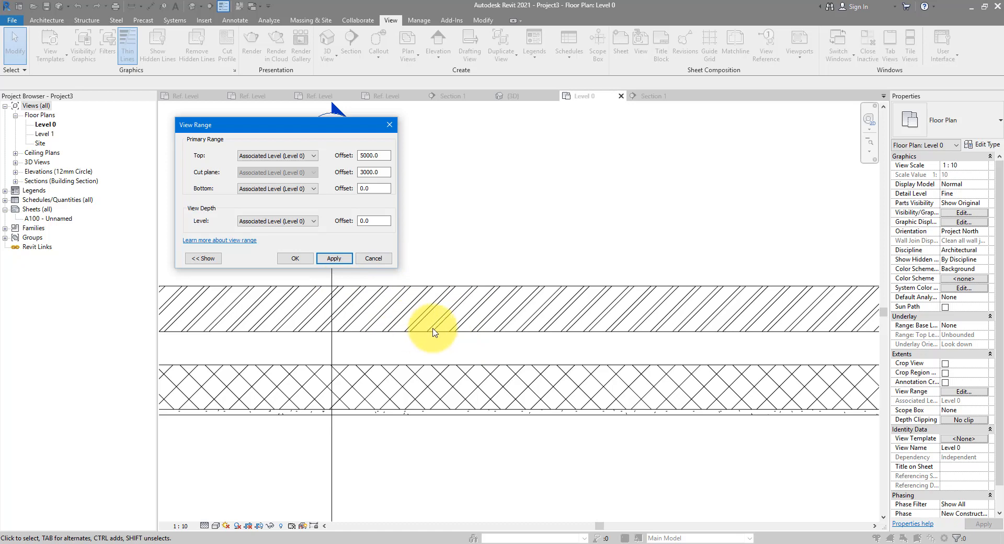
click(360, 258)
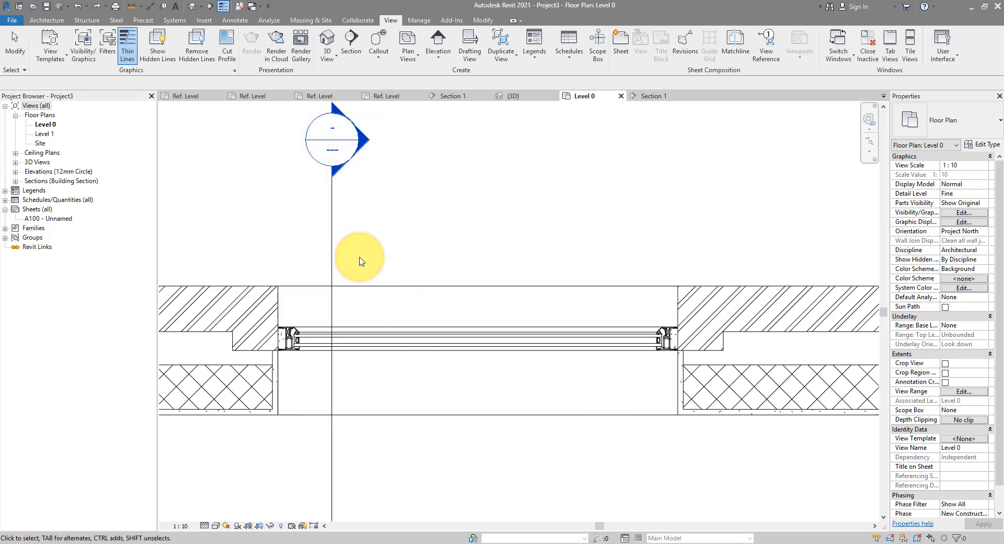
Move the section line off the window into the solid wall beside it, and open its view to examine the cut.
click(331, 227)
click(332, 228)
drag(332, 228, 215, 225)
middle_drag(309, 288, 377, 298)
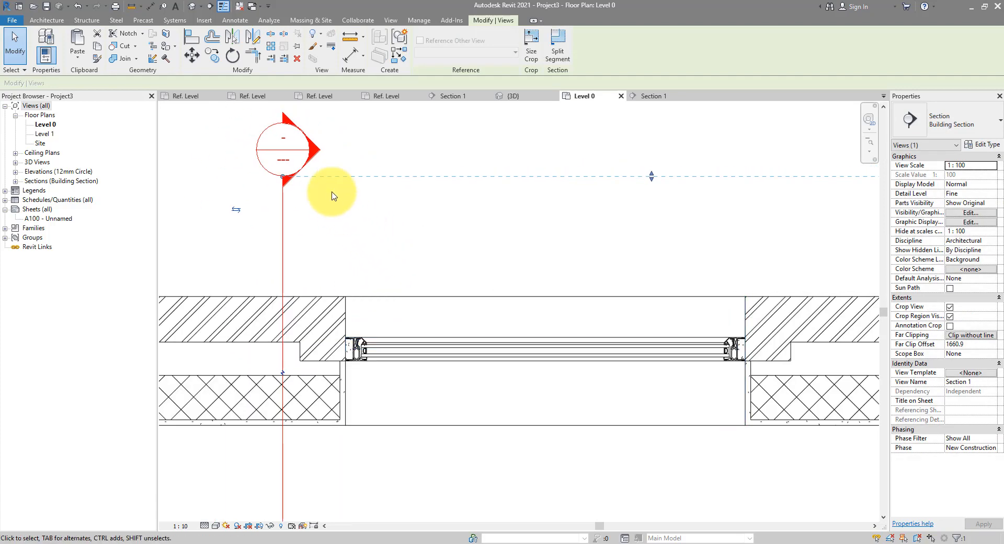
right_click(315, 149)
click(361, 211)
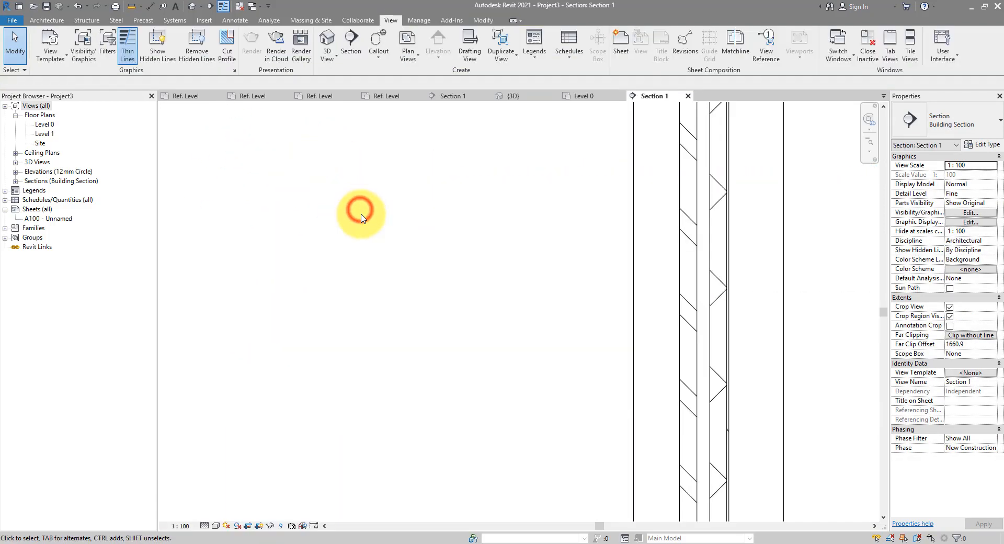
scroll(578, 321, up, 3)
middle_drag(599, 359, 499, 388)
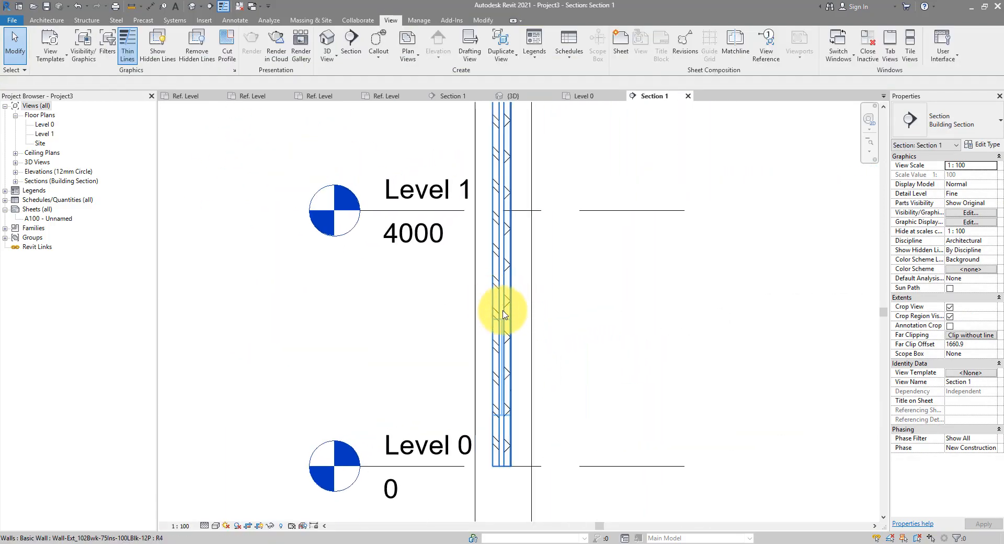
scroll(520, 369, up, 2)
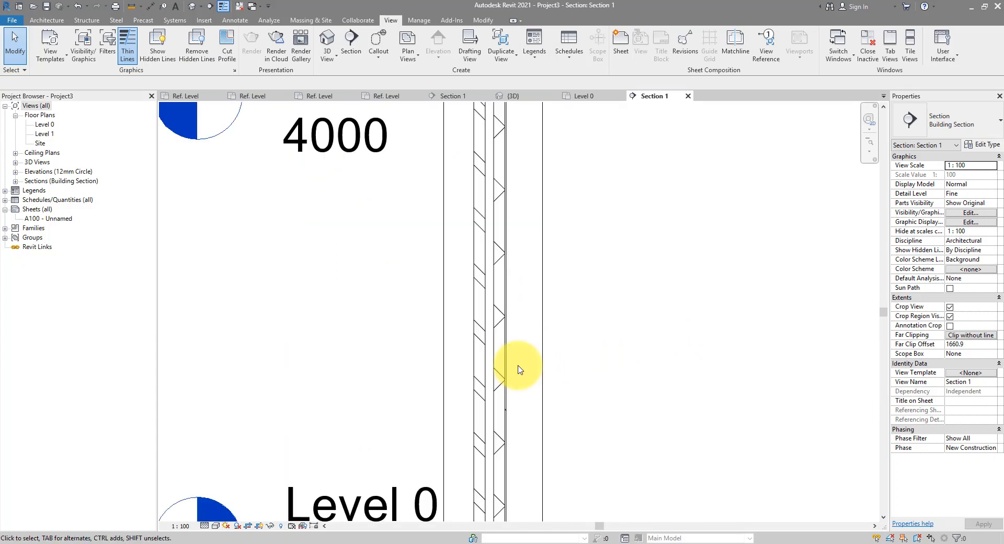
Return to the Level 0 plan and arrange the mullion project's 3D view and Level 0 plan side by side to compare the mullion.
click(589, 96)
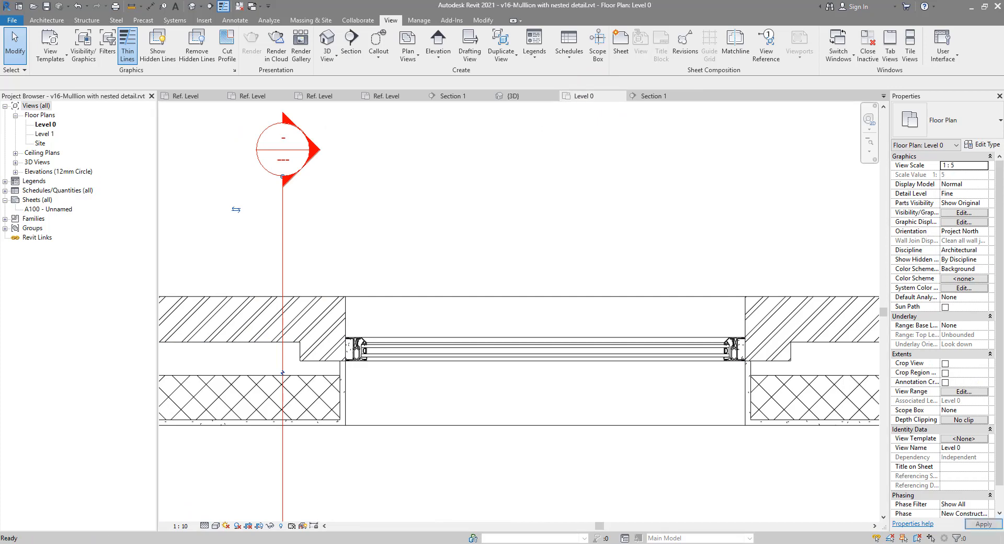
drag(0, 125, 642, 120)
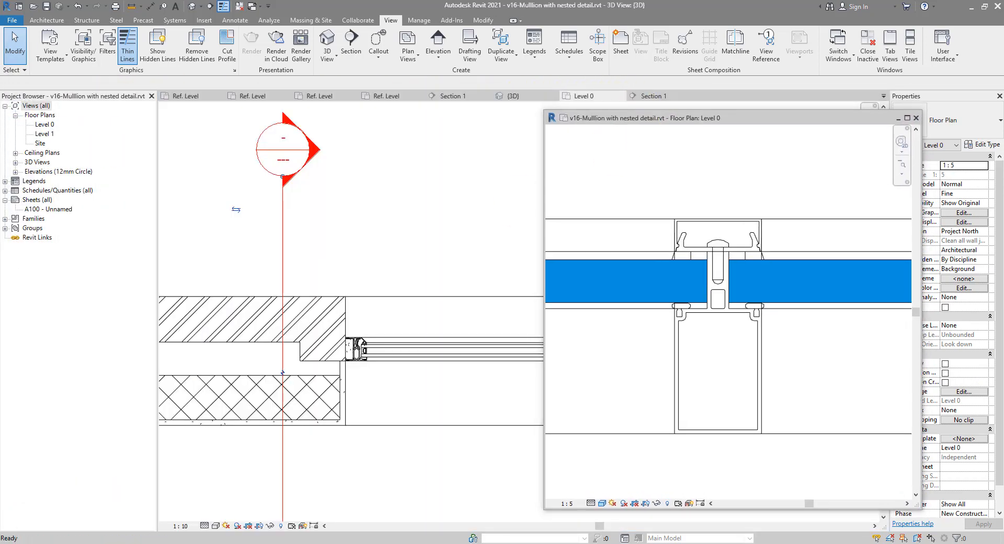
drag(0, 112, 343, 121)
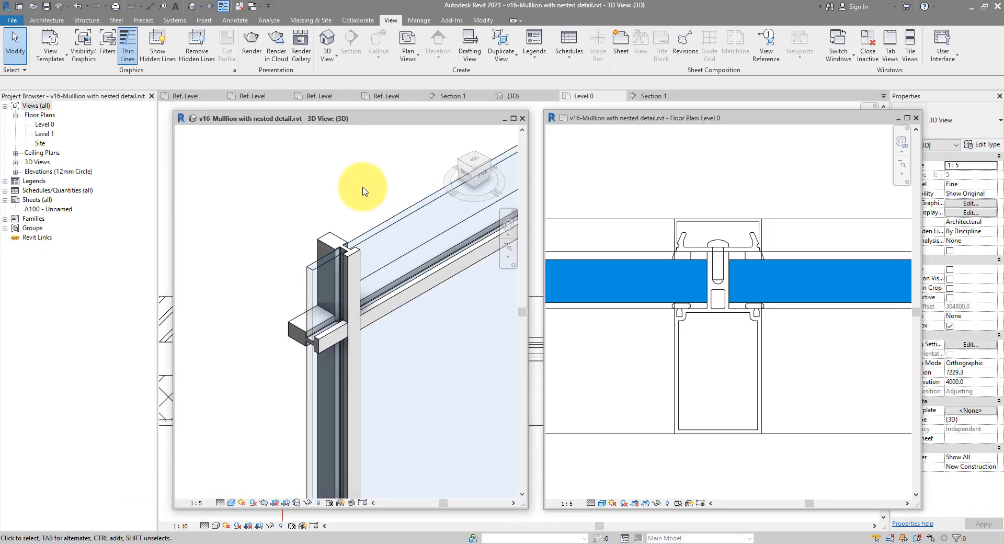
scroll(276, 265, up, 3)
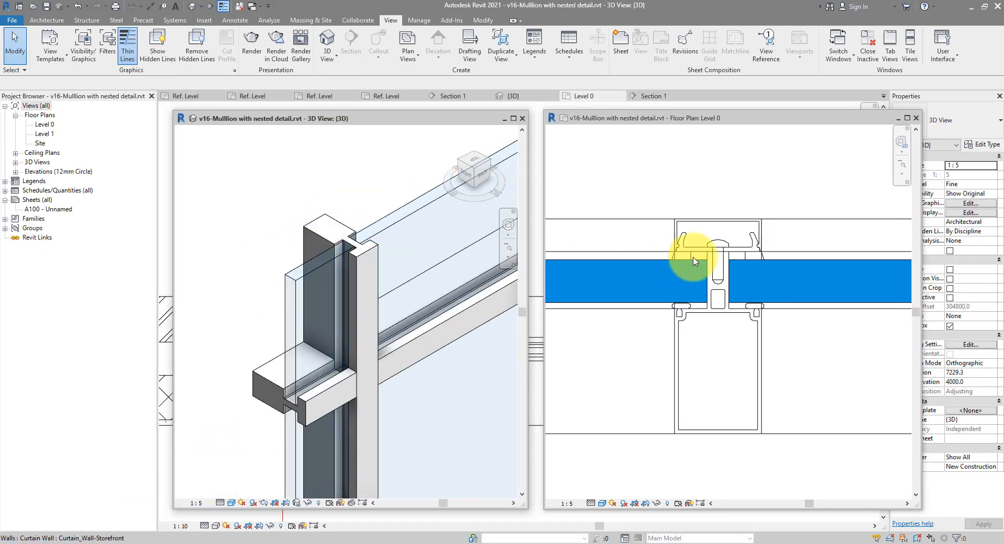
click(709, 255)
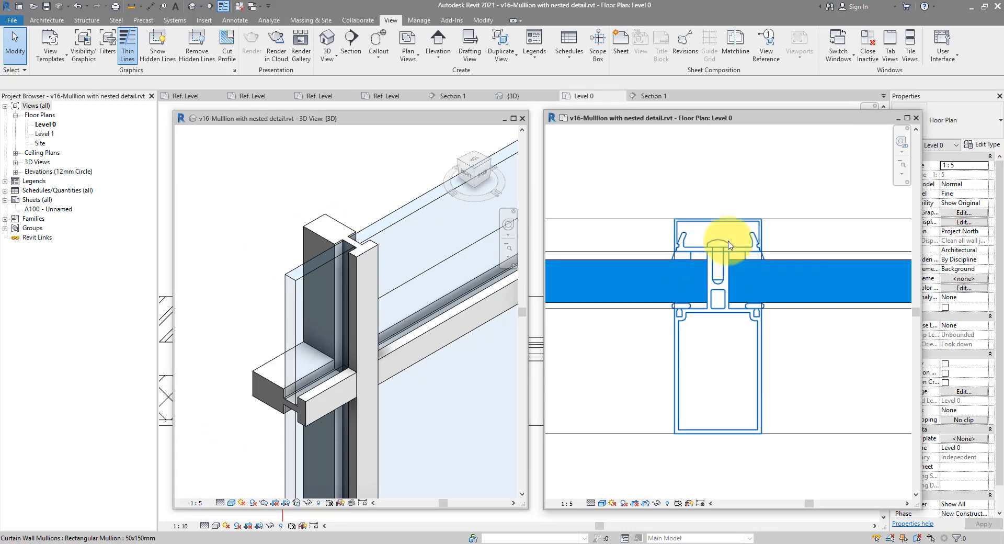
Switch the mullion project's Level 0 plan to Medium detail level and then to Coarse.
click(596, 493)
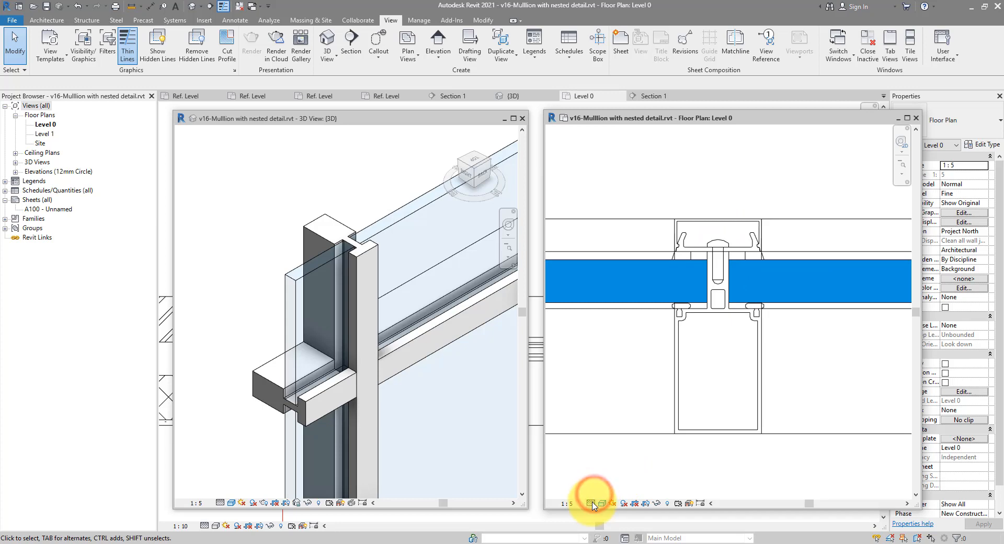
click(592, 503)
click(609, 481)
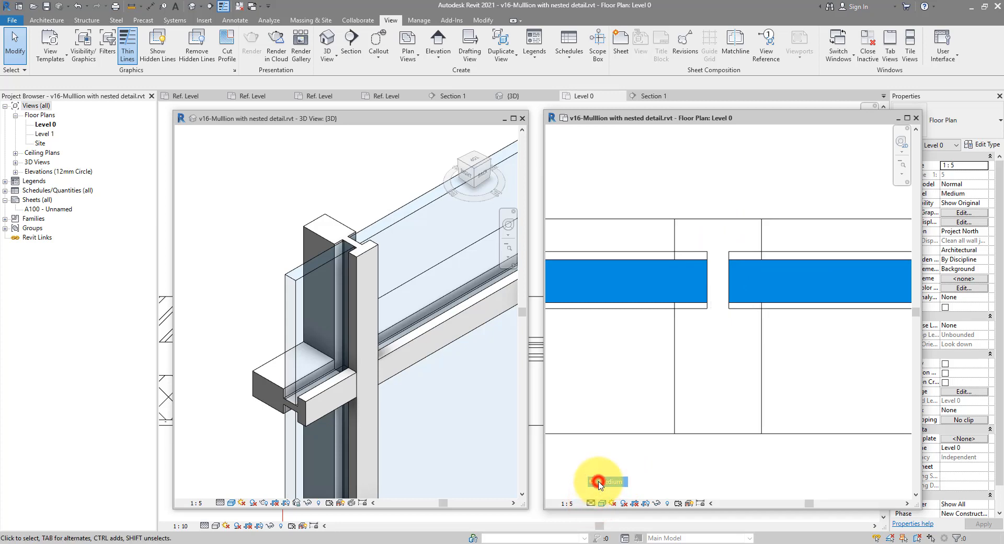
click(592, 502)
click(599, 471)
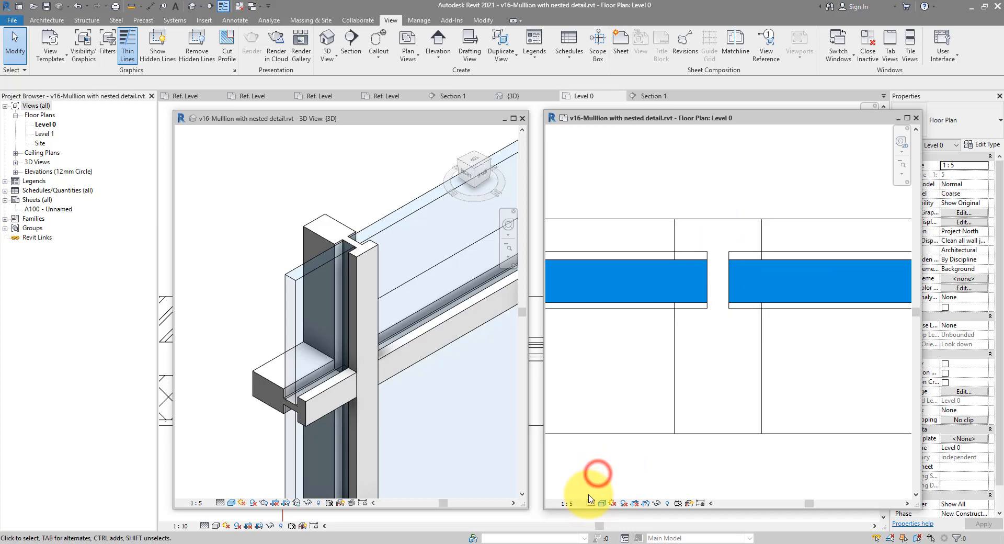
key(F9)
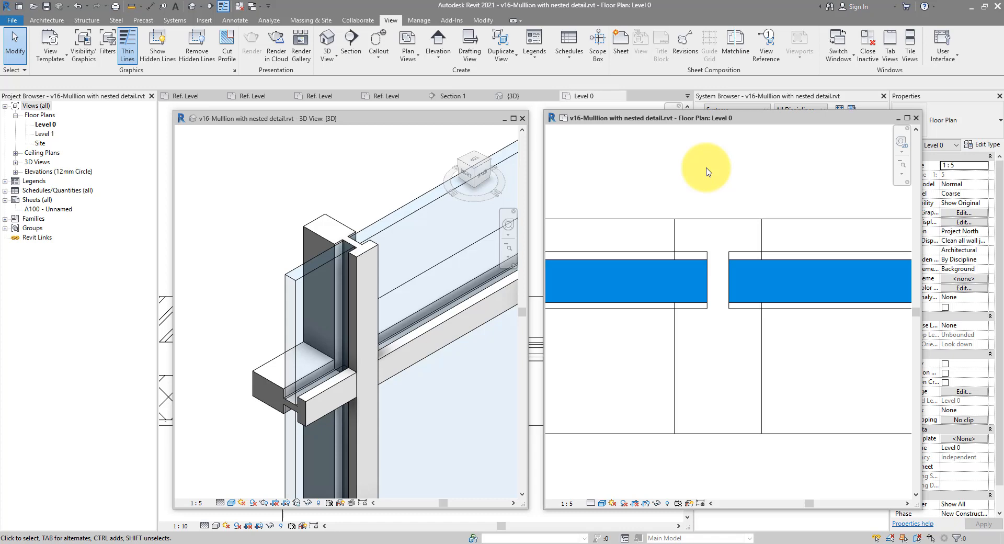
Minimize both mullion project views and examine the window's jamb frame detail closely in the Project3 Level 0 plan.
click(504, 118)
click(897, 118)
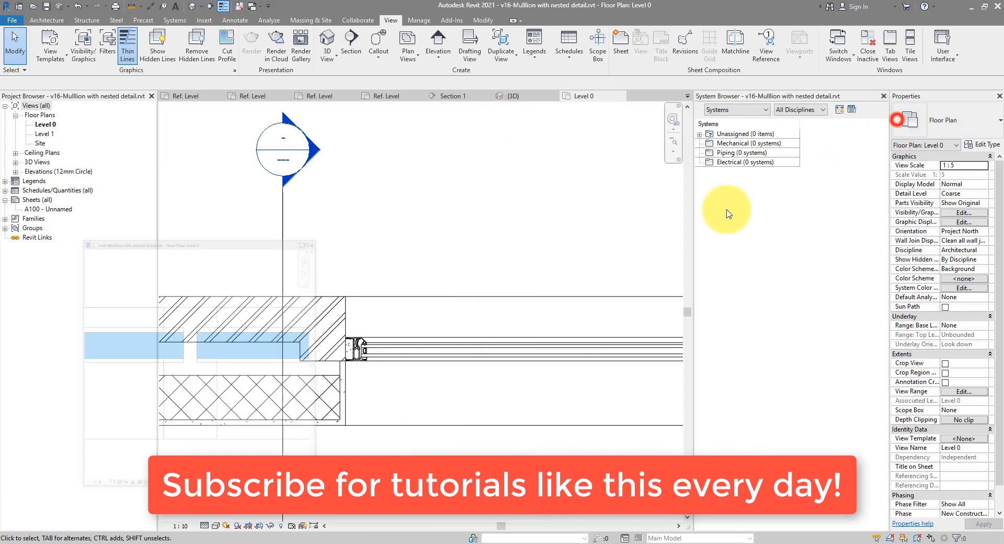
scroll(337, 334, up, 5)
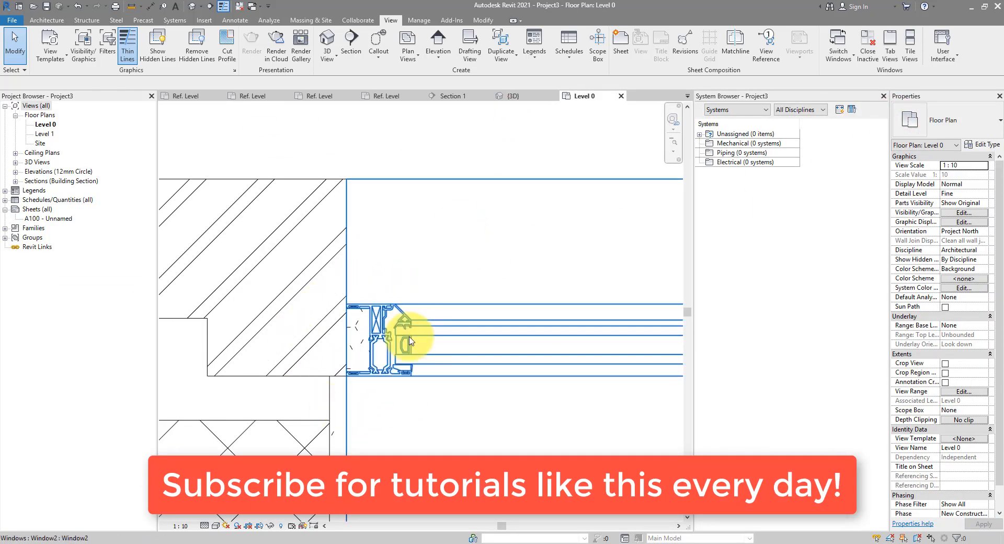
middle_drag(442, 357, 361, 340)
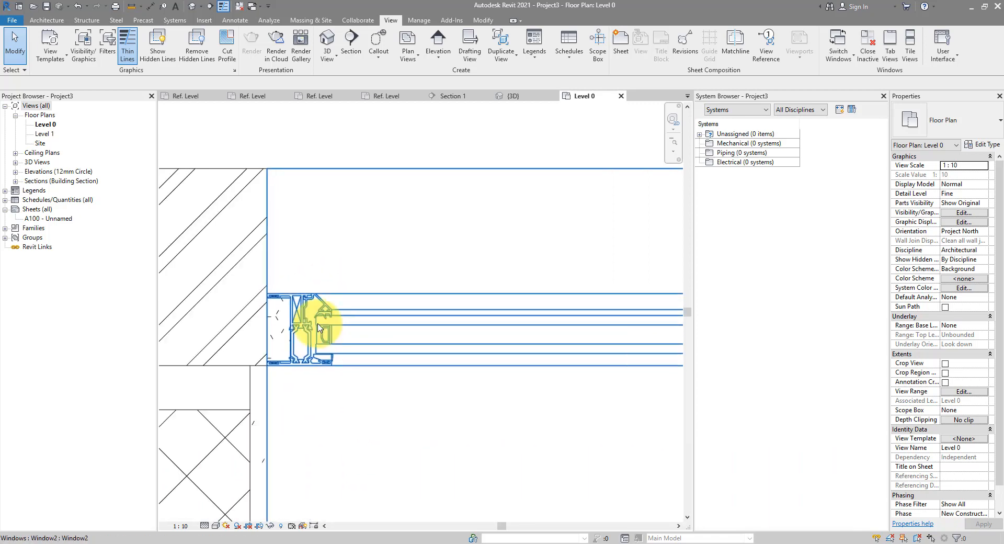